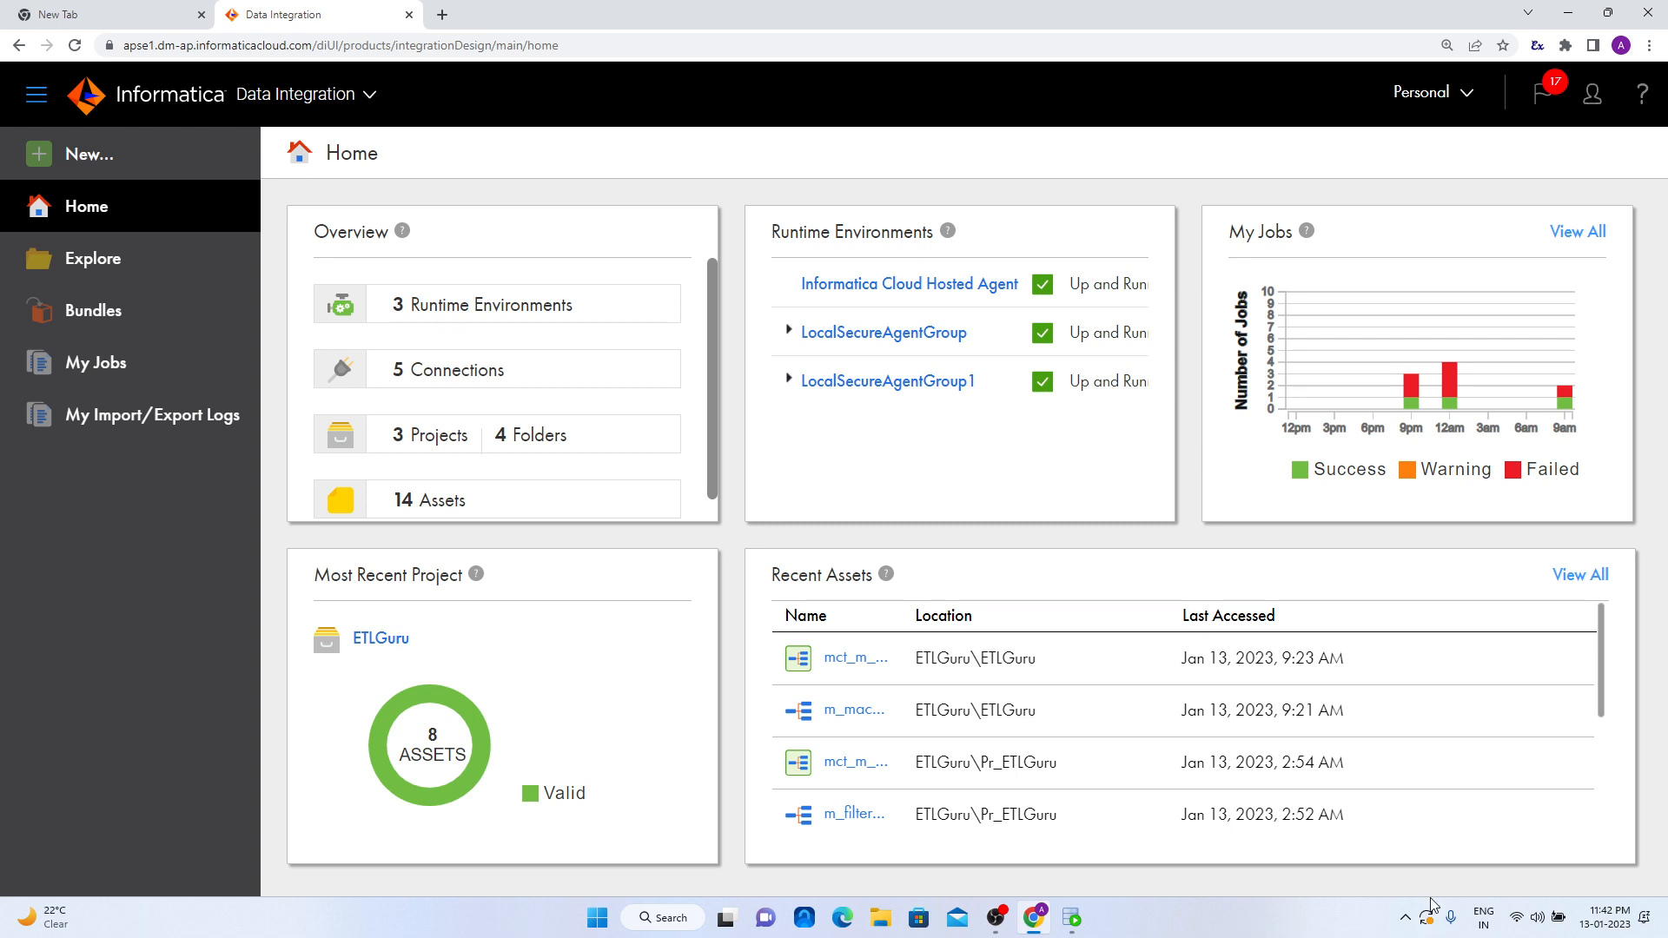
- Switch to Oracle SQL Developer and run the SELECT * FROM SRC_EMPLOYEES query on the source database
{"action": "mouse_move", "coordinate": [1046, 931]}
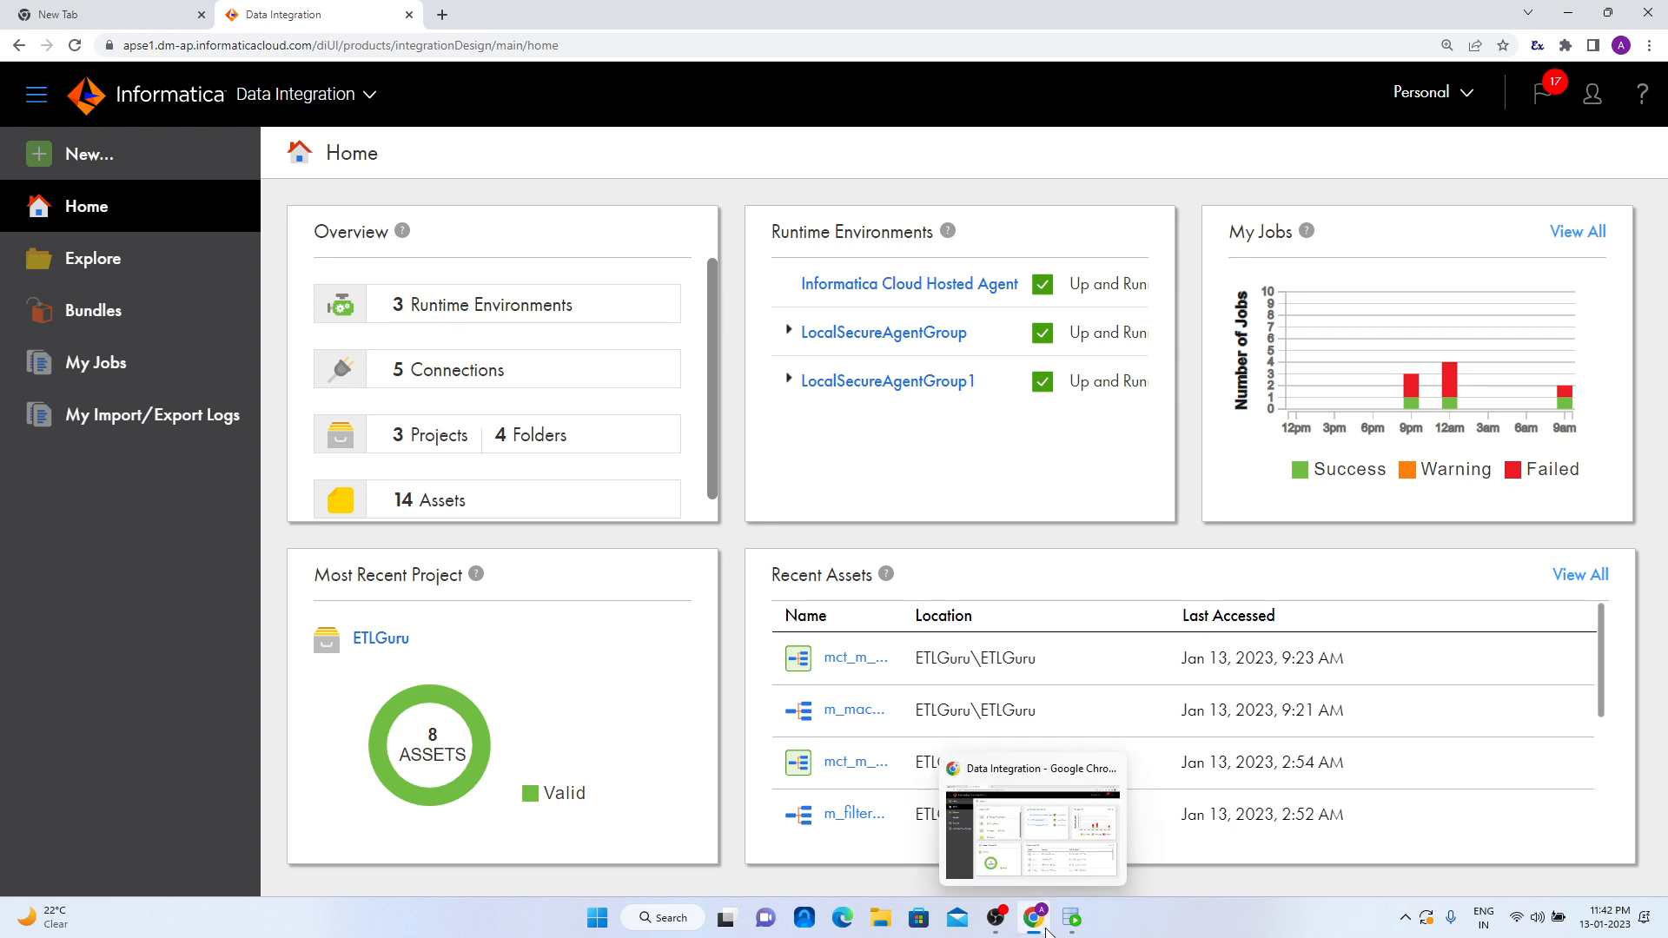
{"action": "left_click", "coordinate": [1072, 918]}
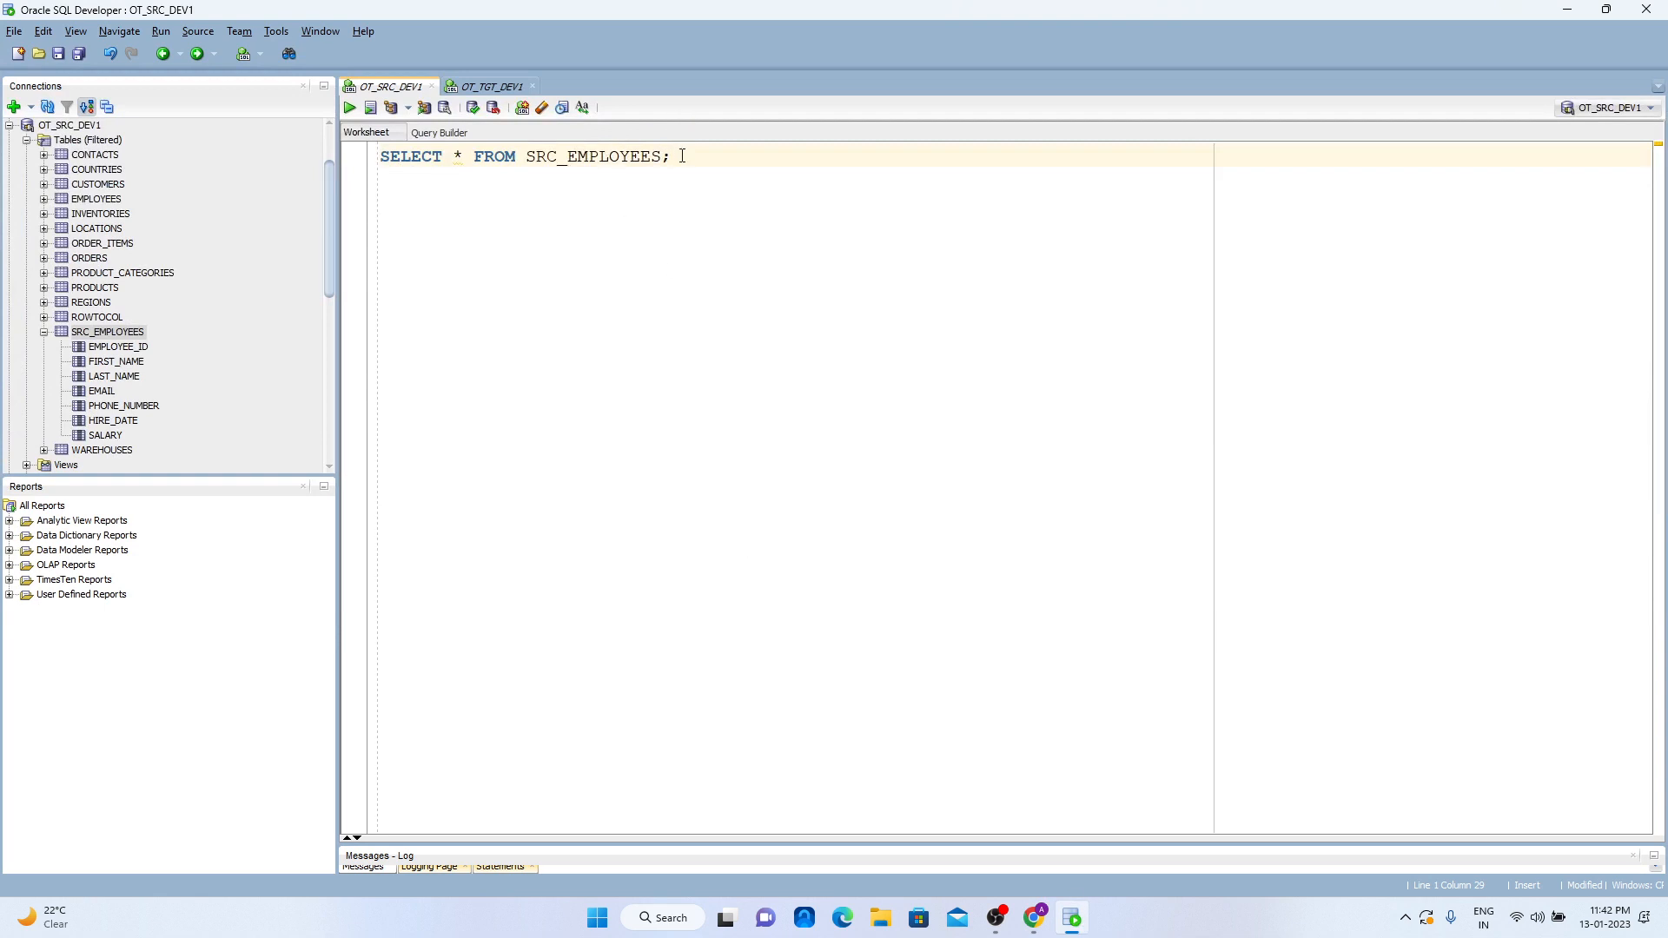
{"action": "key", "text": "ctrl+Return"}
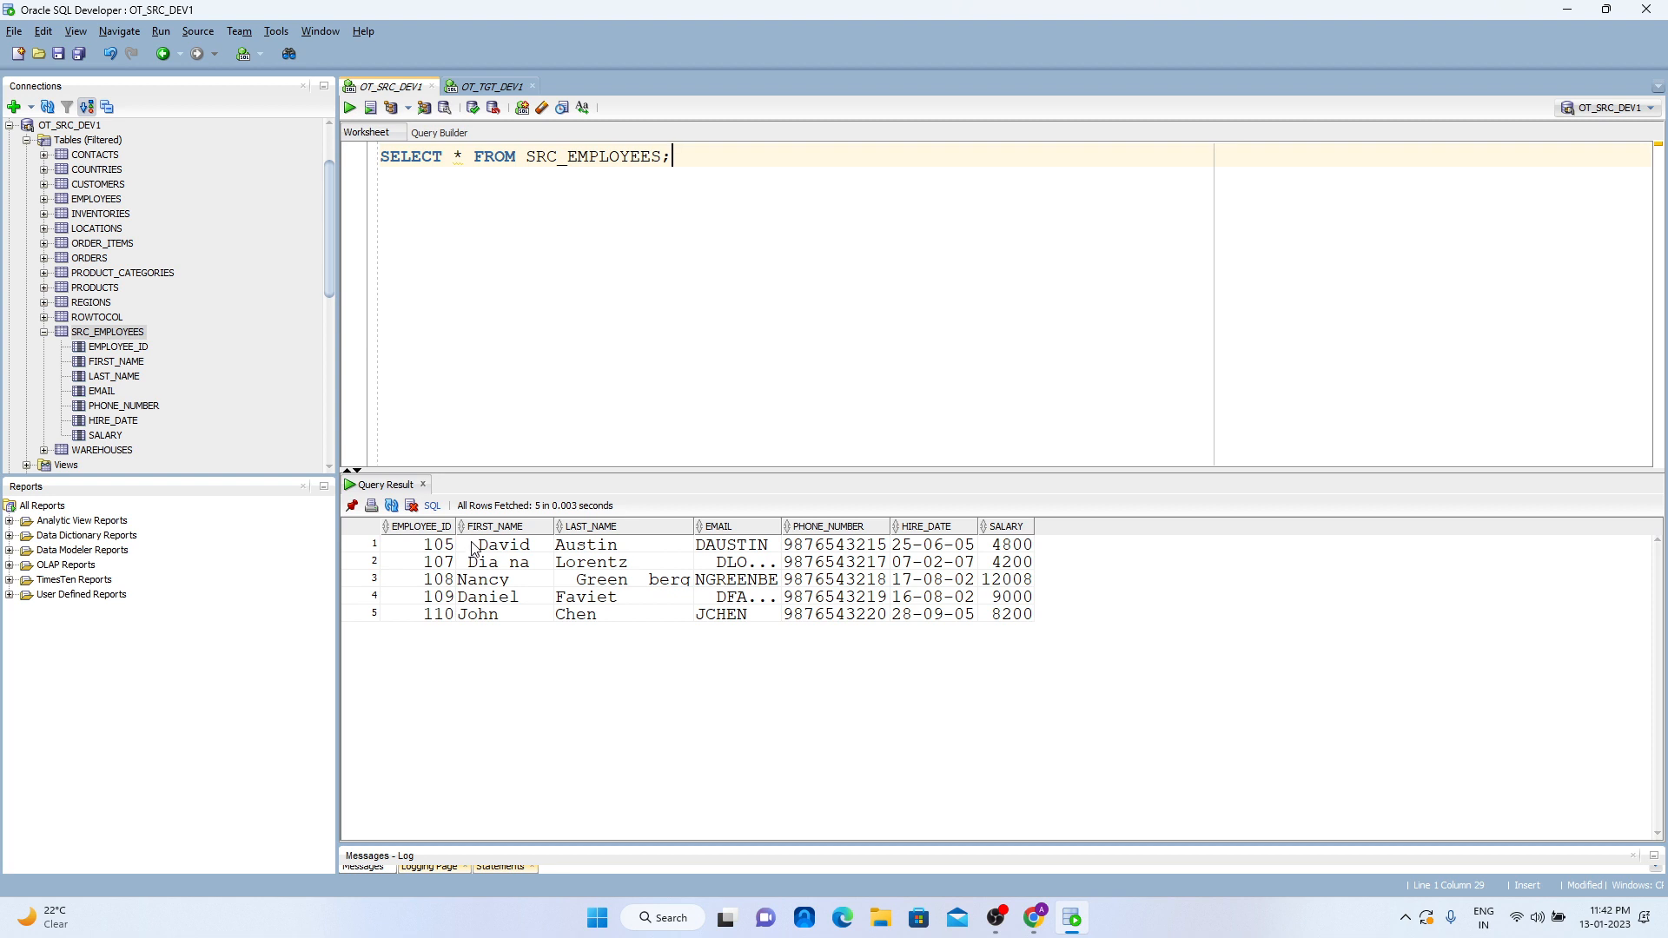
- Examine the first name, last name and email values in the query result for stray spaces, widening the EMAIL column
{"action": "left_click", "coordinate": [471, 545]}
{"action": "left_click", "coordinate": [512, 566]}
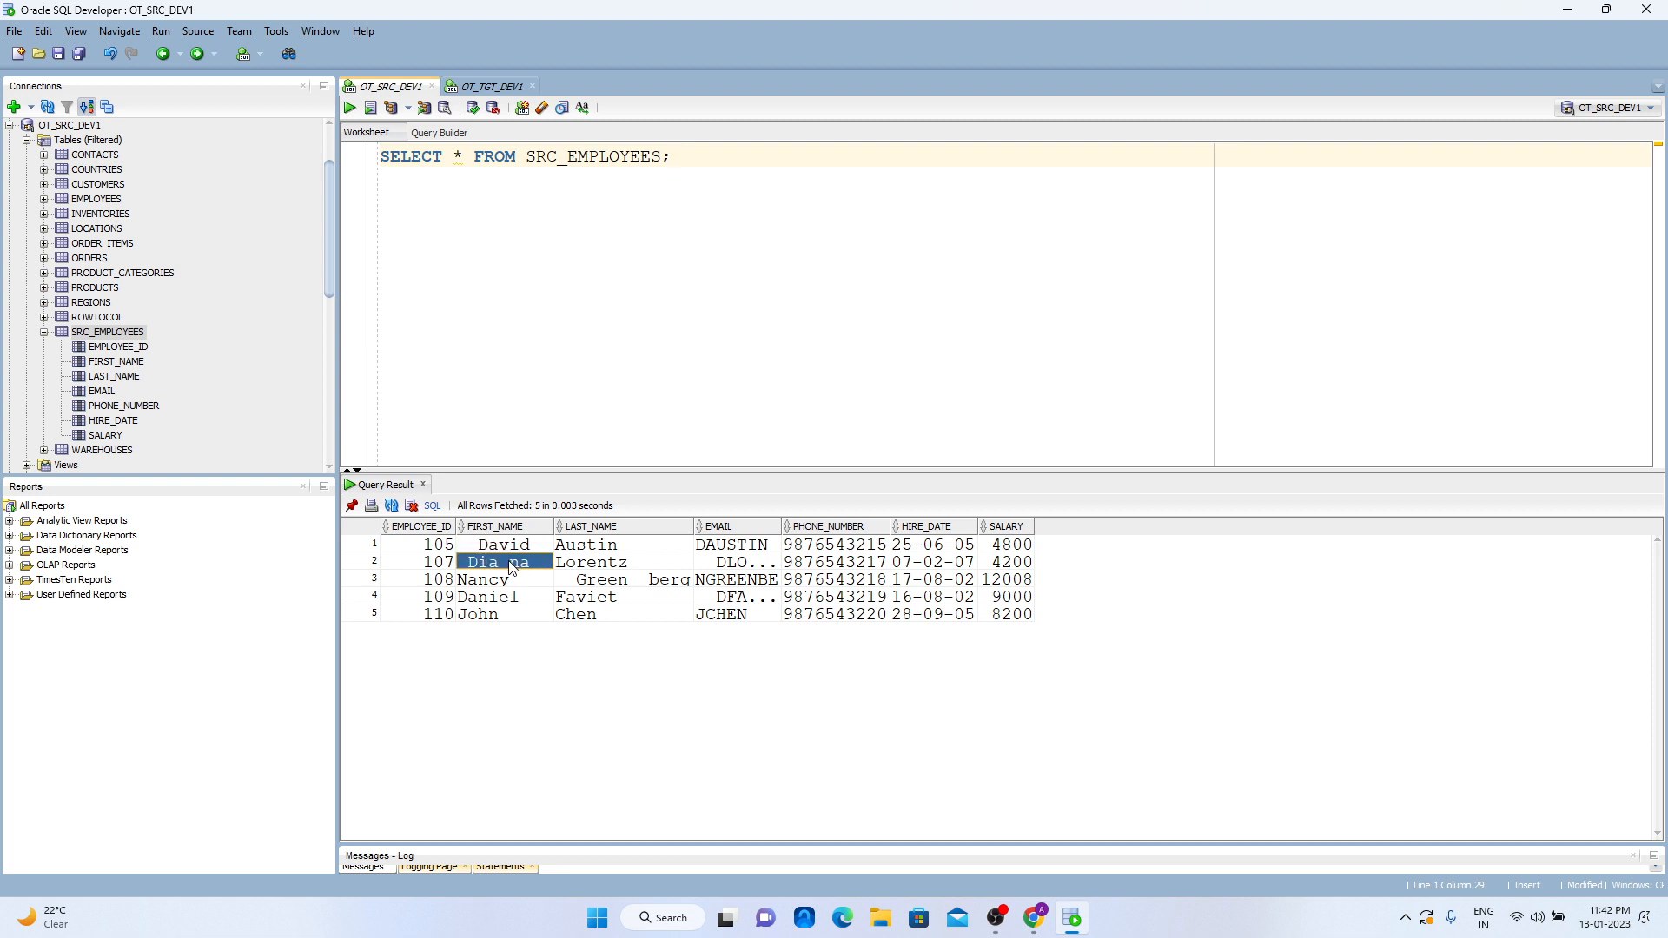
{"action": "left_click", "coordinate": [715, 566]}
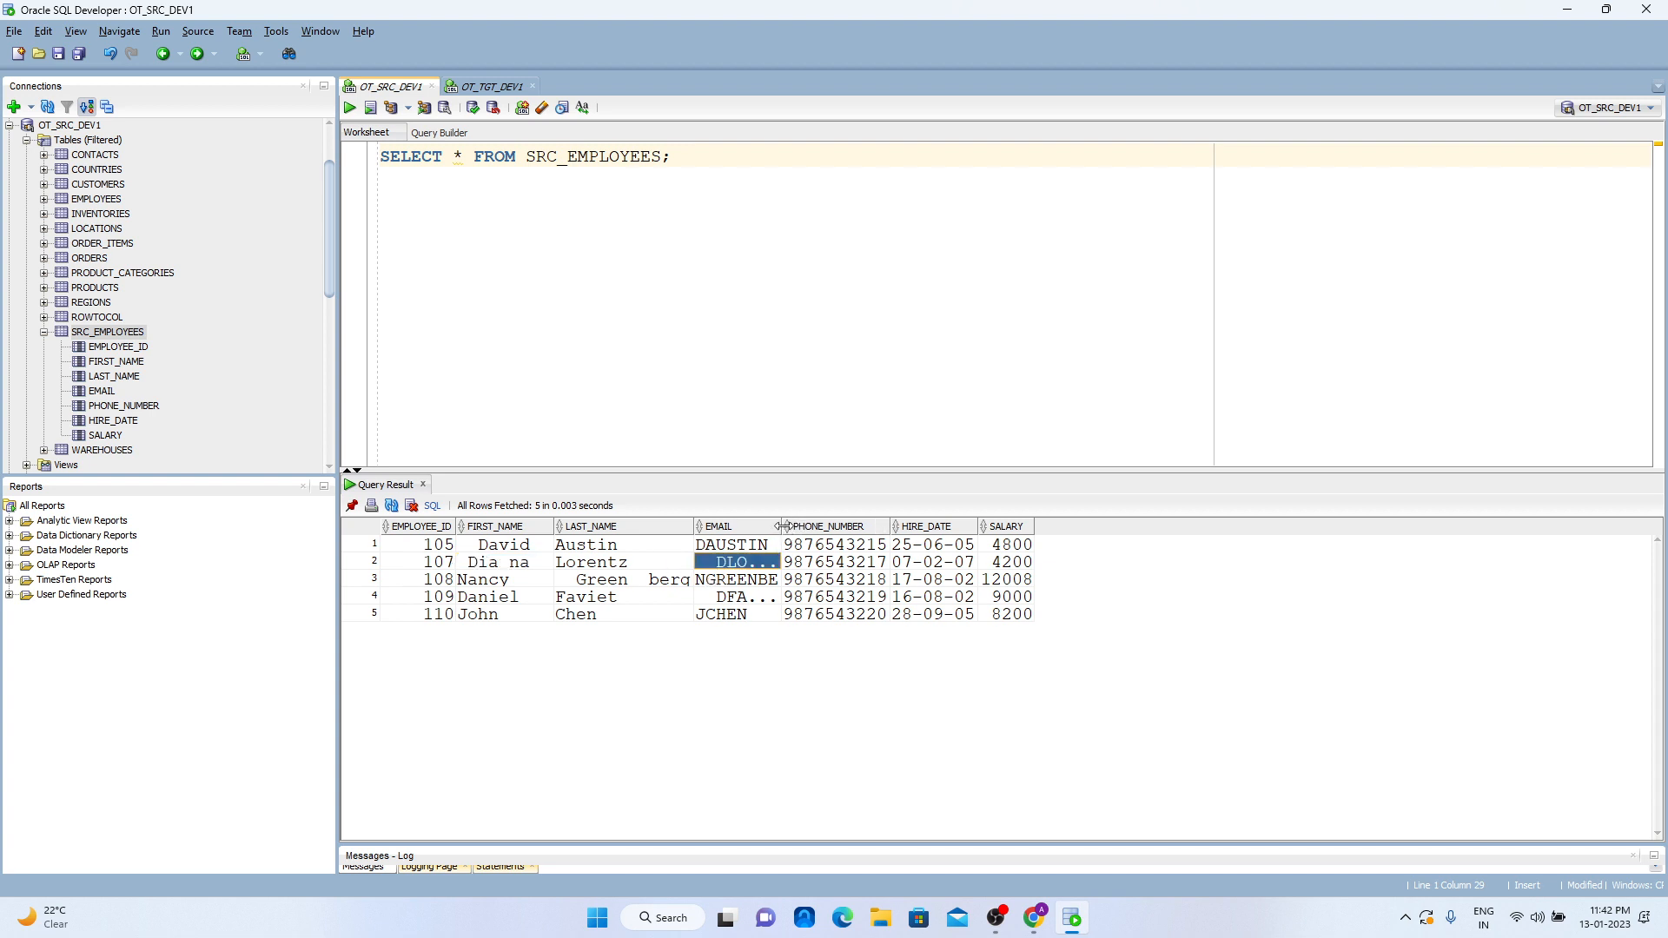
{"action": "left_click_drag", "start_coordinate": [781, 526], "coordinate": [876, 527]}
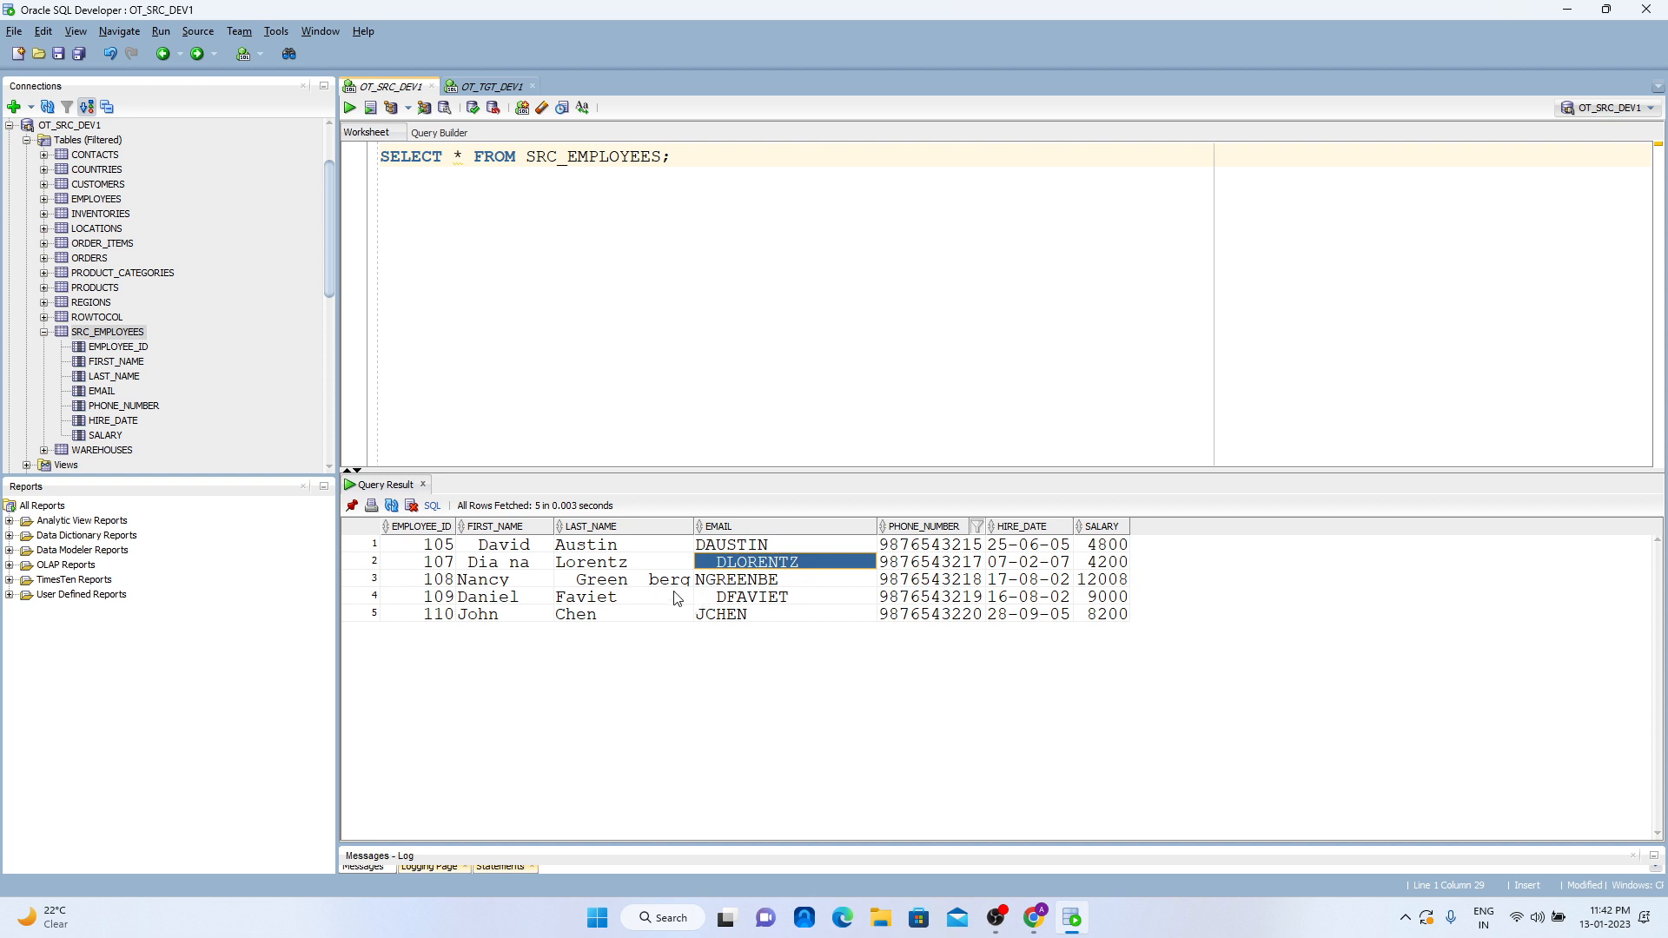
{"action": "left_click", "coordinate": [638, 582]}
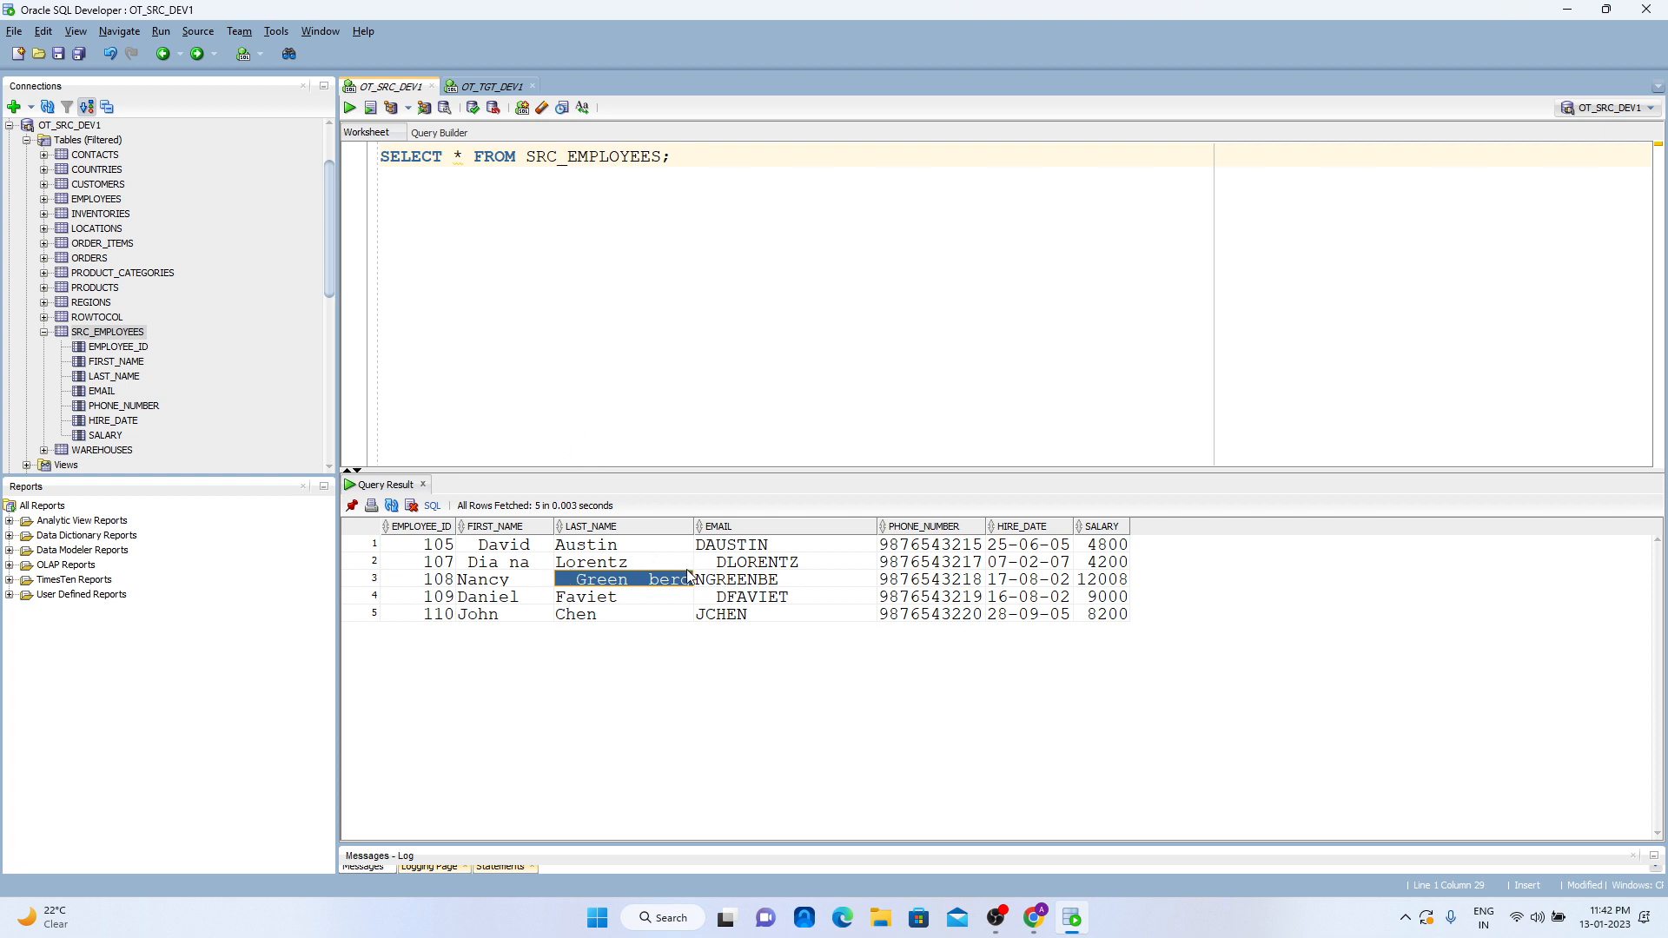
- Return to Informatica Data Integration and create a new blank mapping
{"action": "left_click", "coordinate": [1567, 10]}
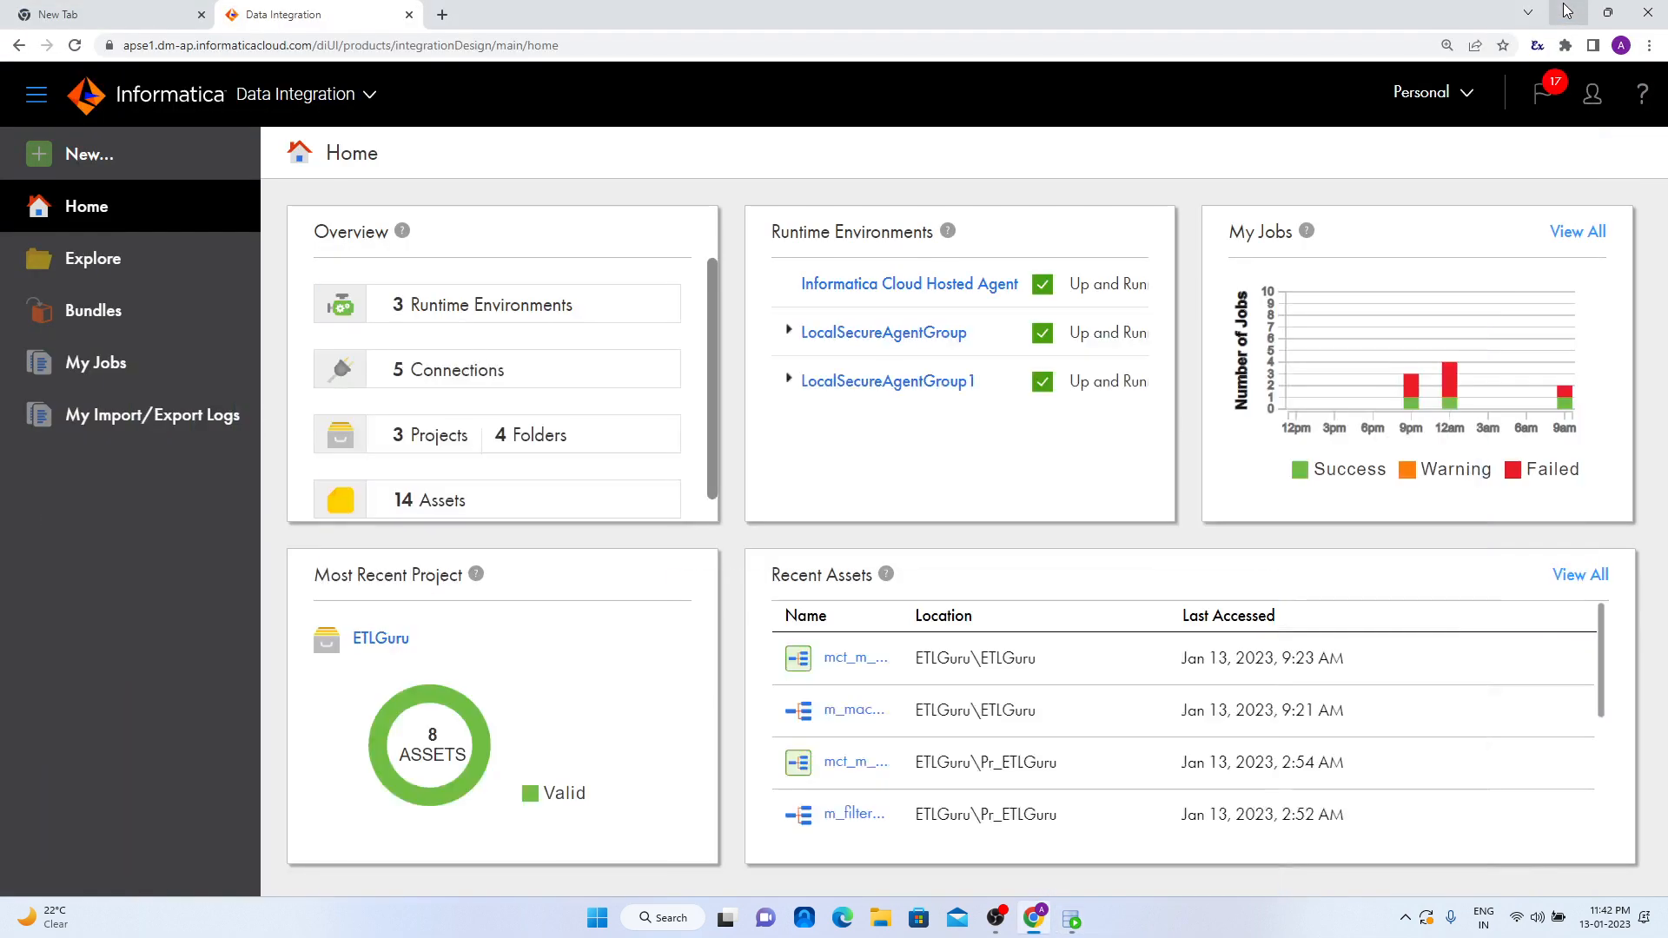
{"action": "left_click", "coordinate": [103, 159]}
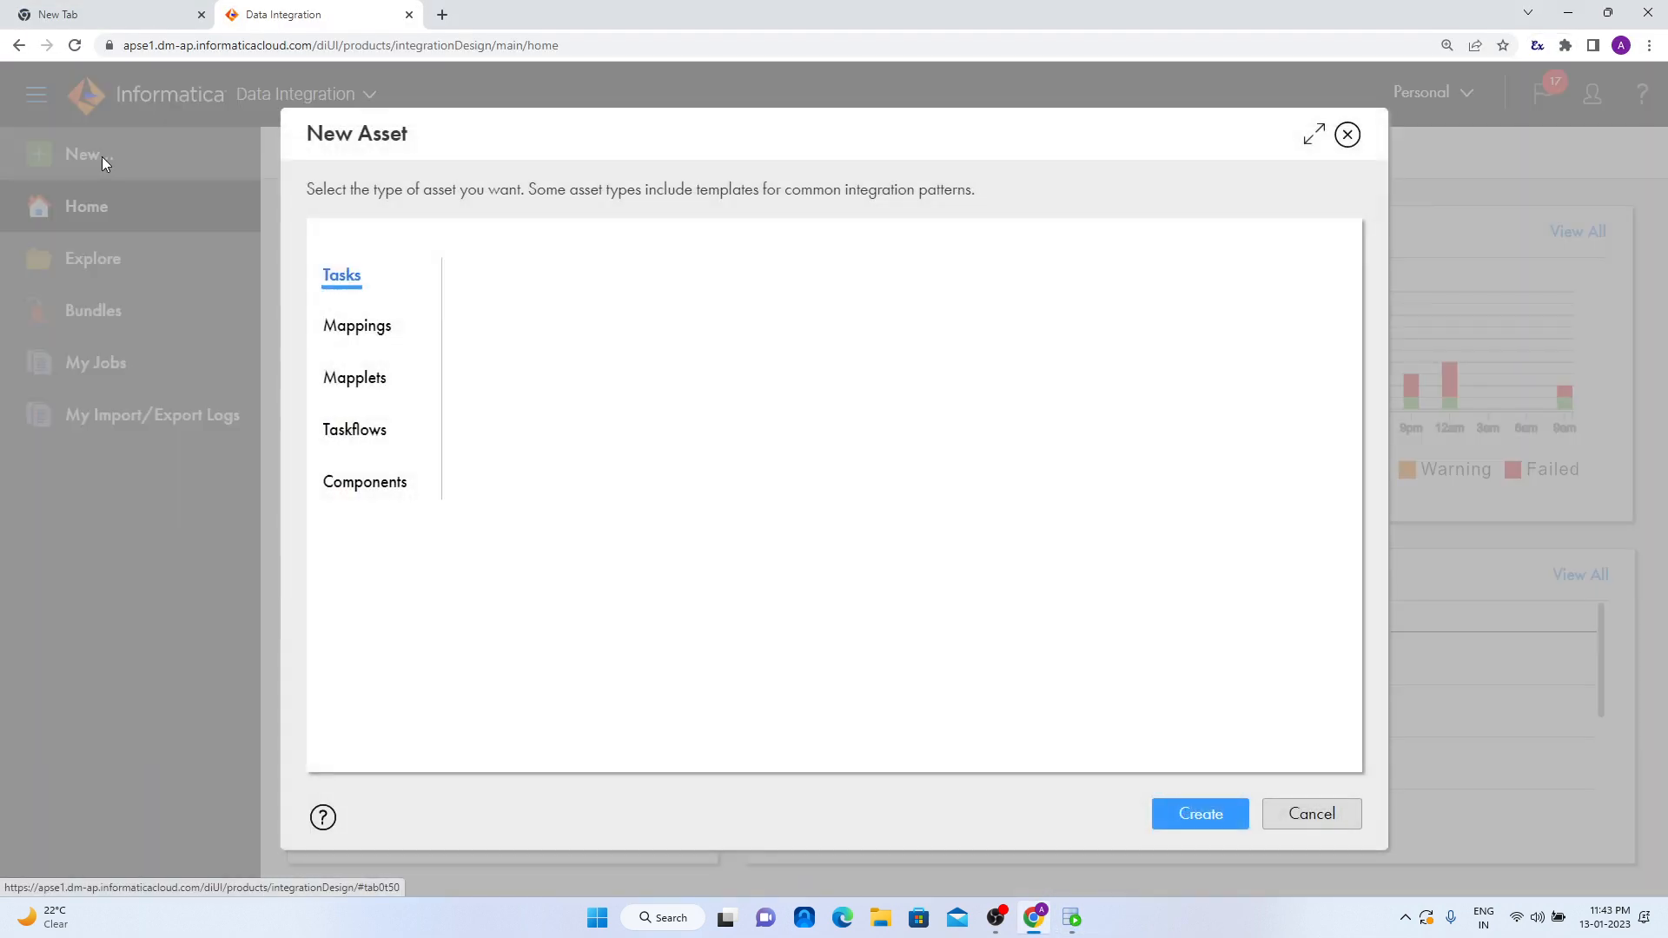
{"action": "left_click", "coordinate": [360, 327]}
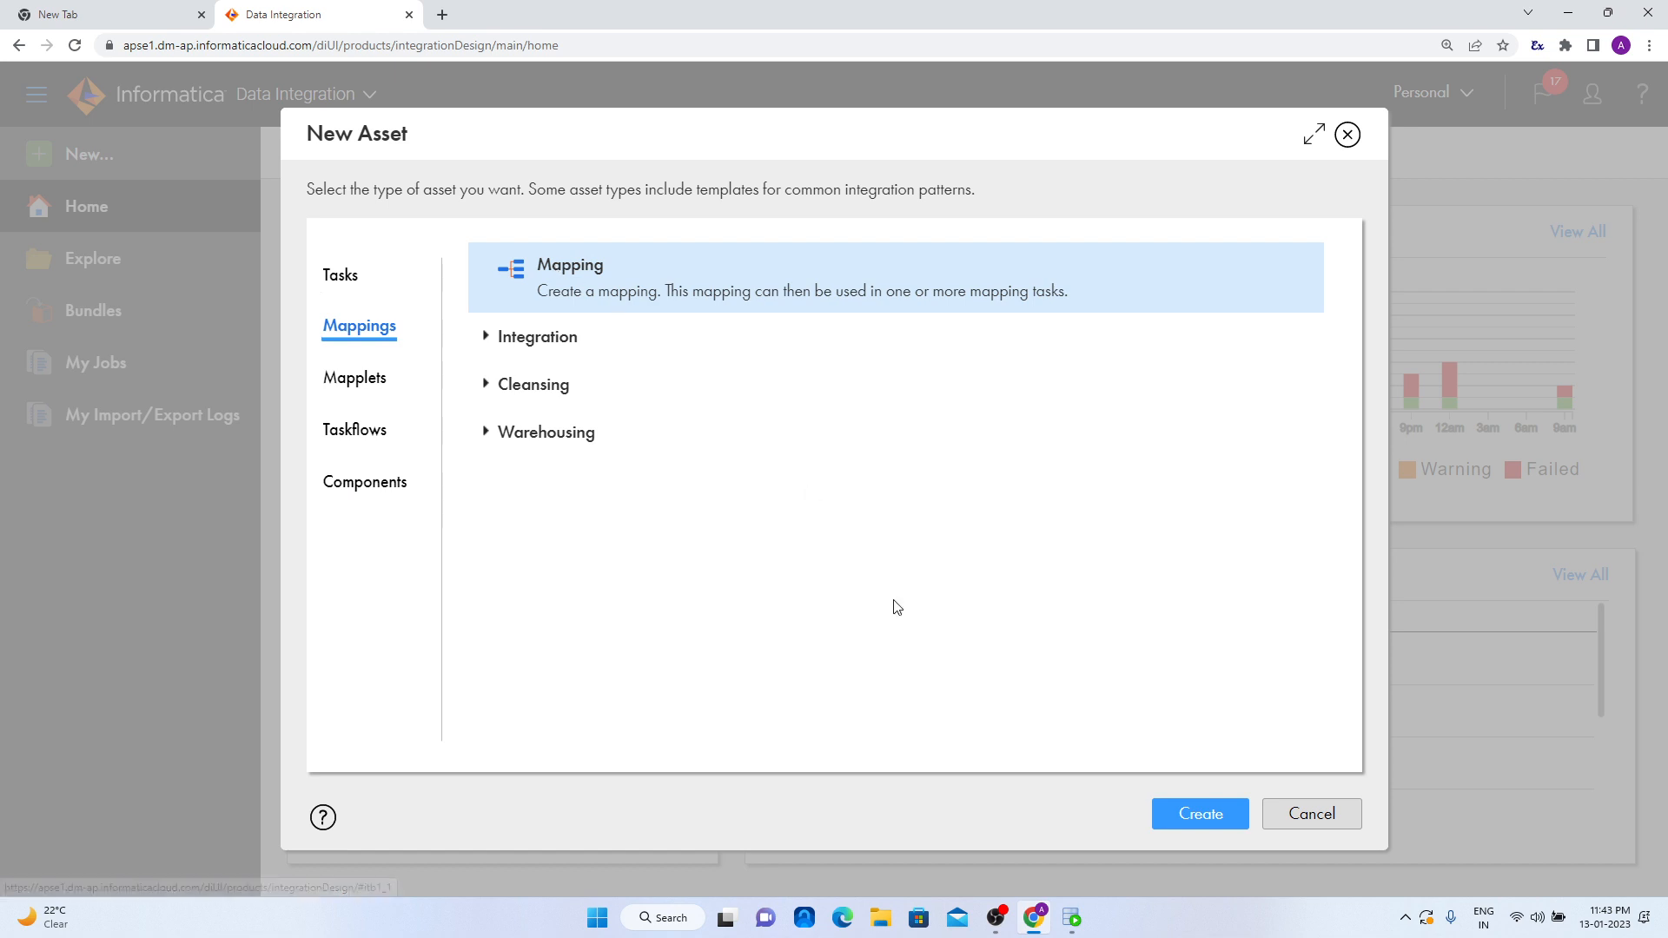
{"action": "left_click", "coordinate": [1200, 813]}
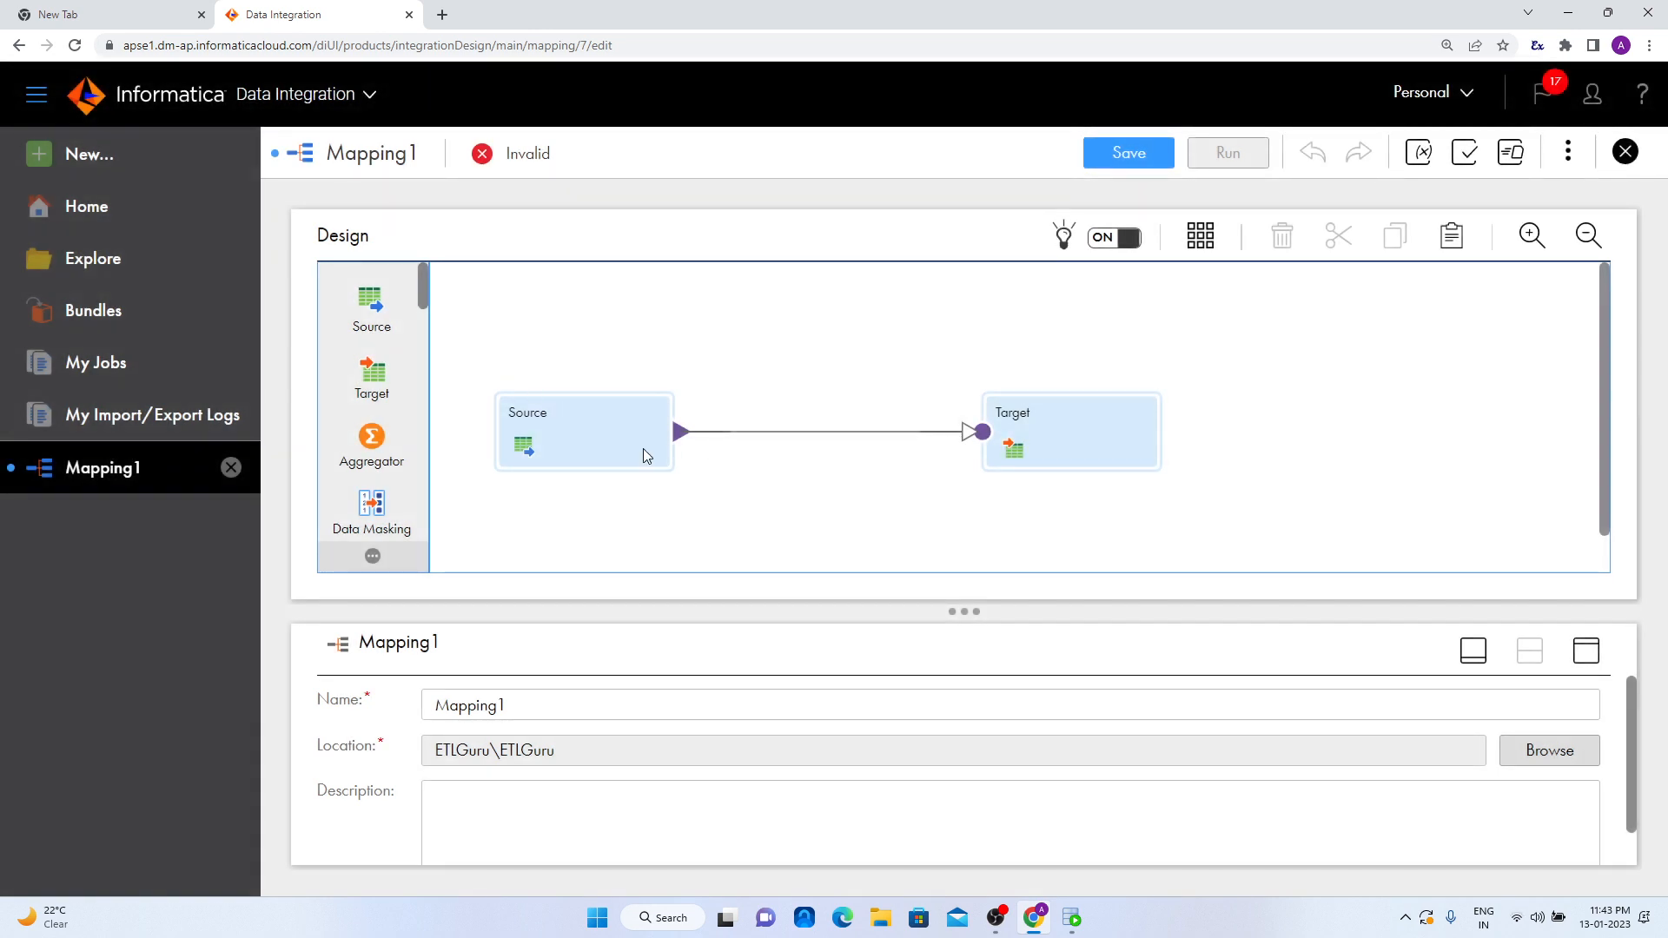
{"action": "left_click", "coordinate": [578, 453]}
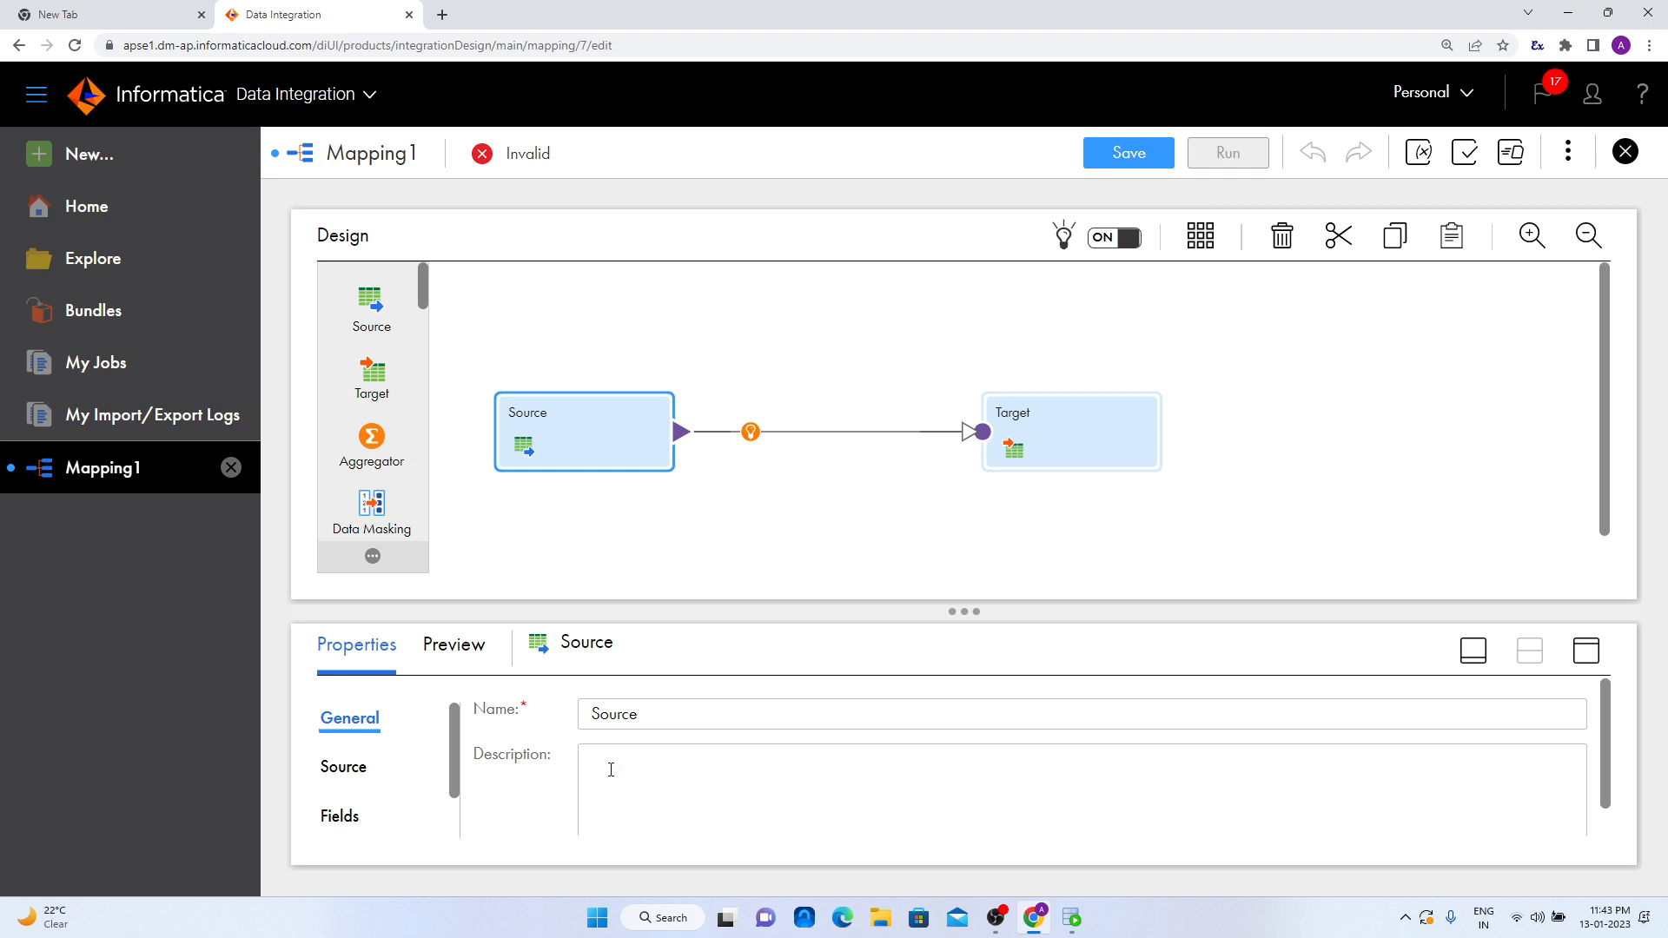
{"action": "scroll", "coordinate": [644, 558], "scroll_direction": "down", "scroll_amount": 1}
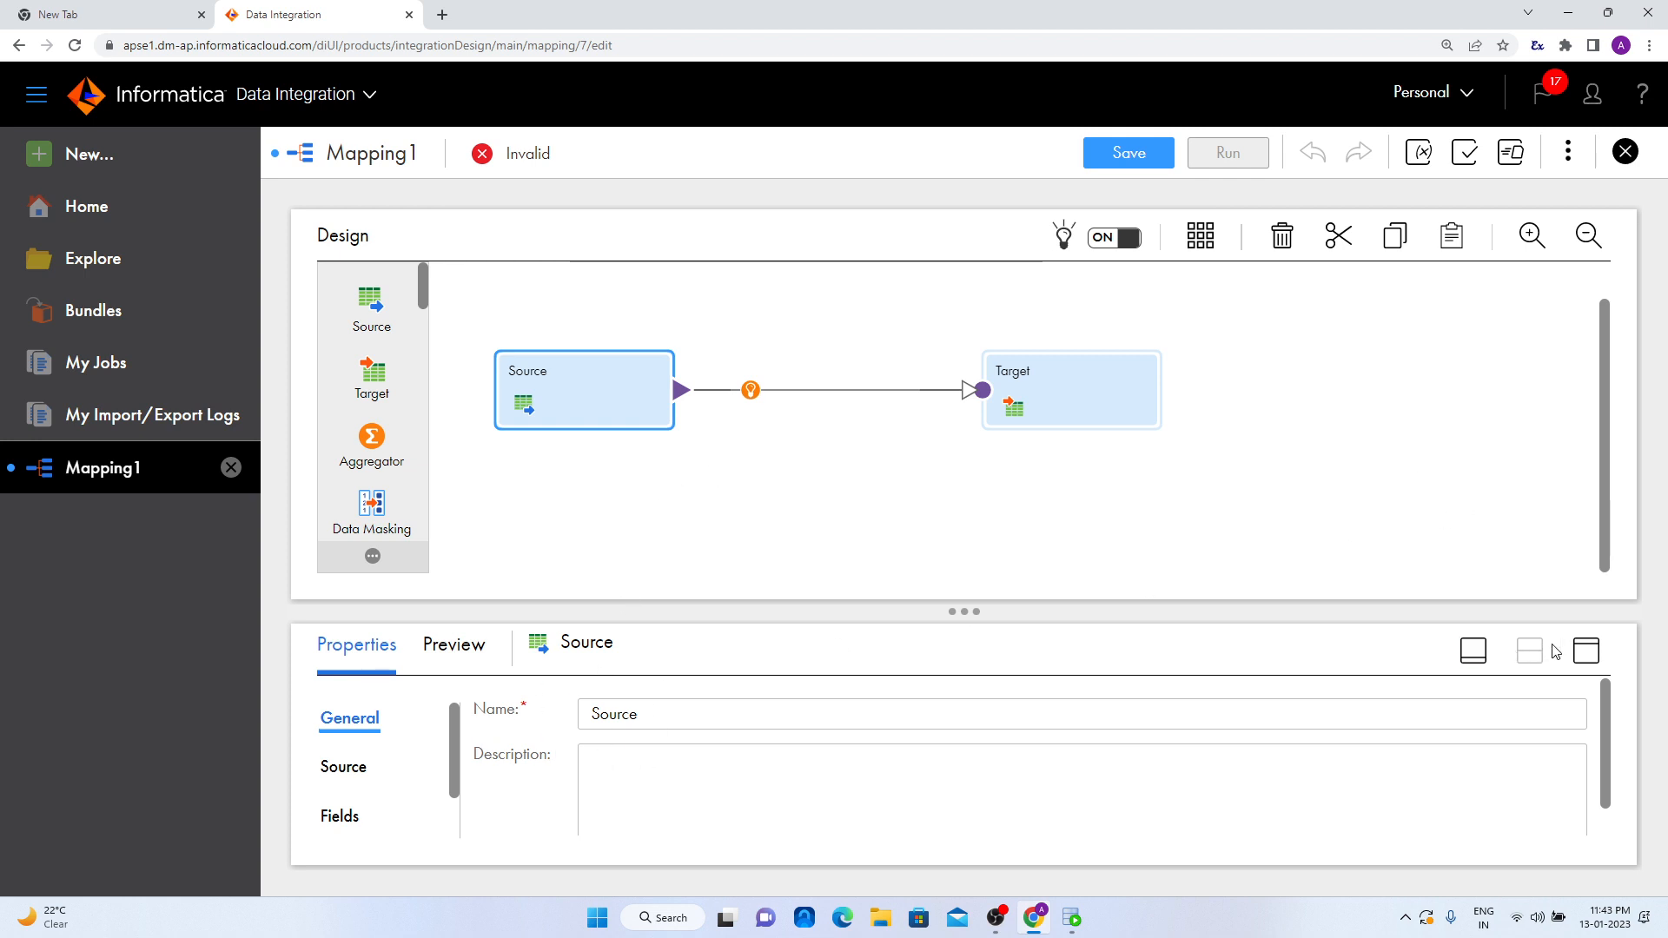
{"action": "left_click", "coordinate": [1586, 652]}
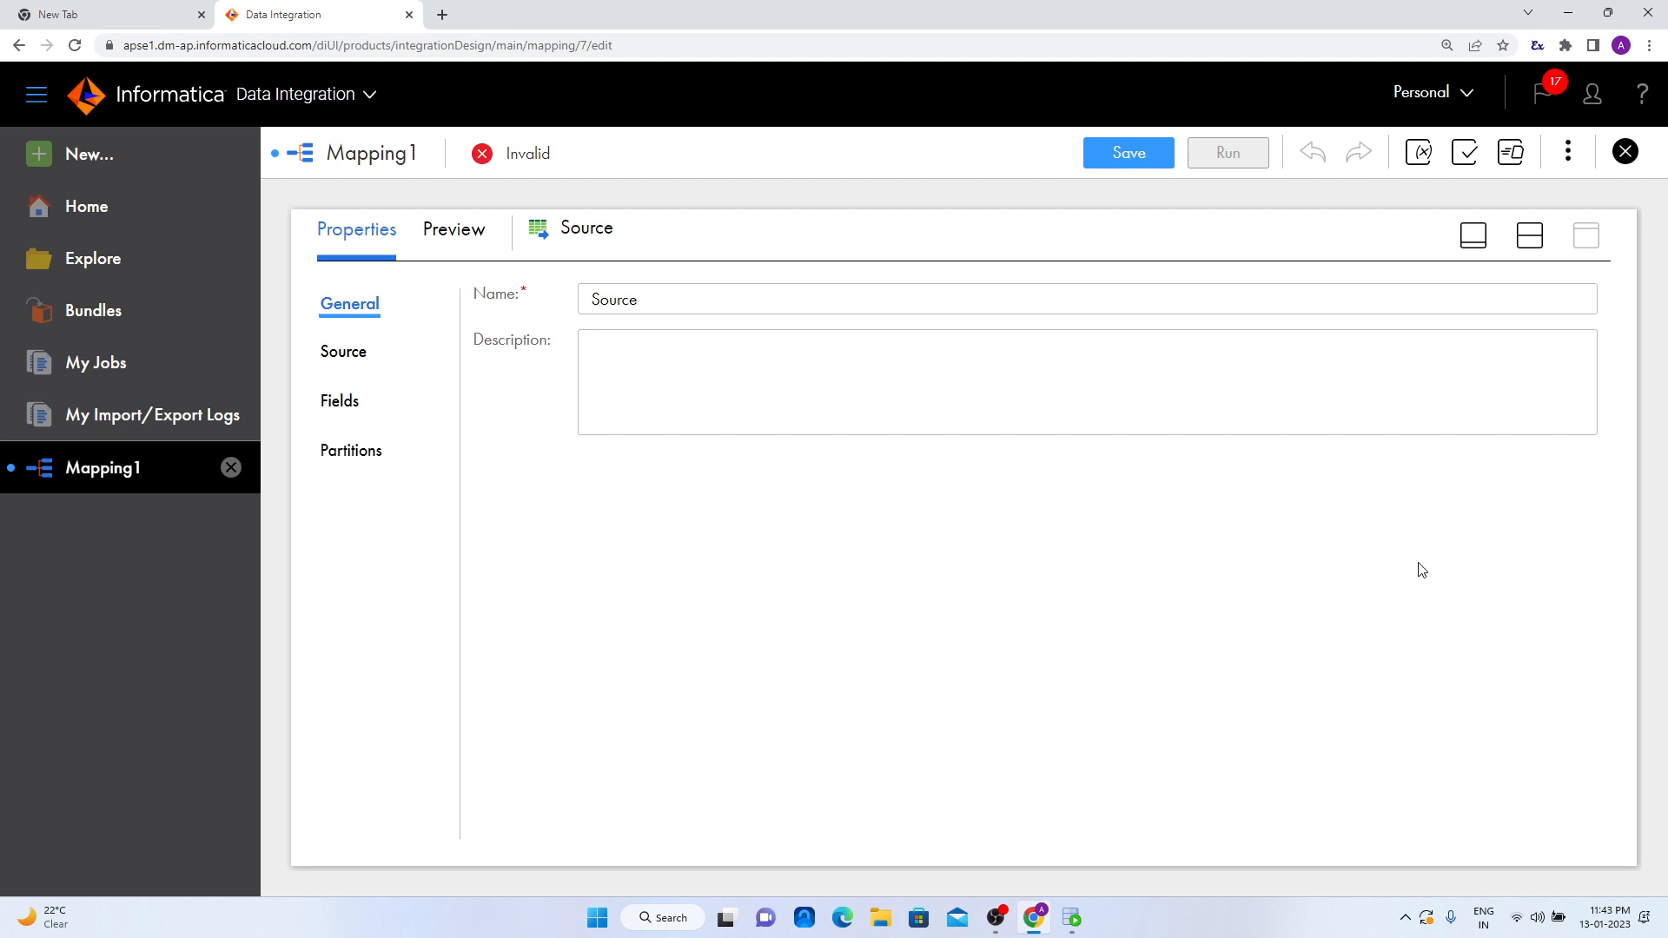
{"action": "left_click", "coordinate": [1529, 234]}
- Rename the mapping as m_macro_whitespace
{"action": "left_click", "coordinate": [816, 445]}
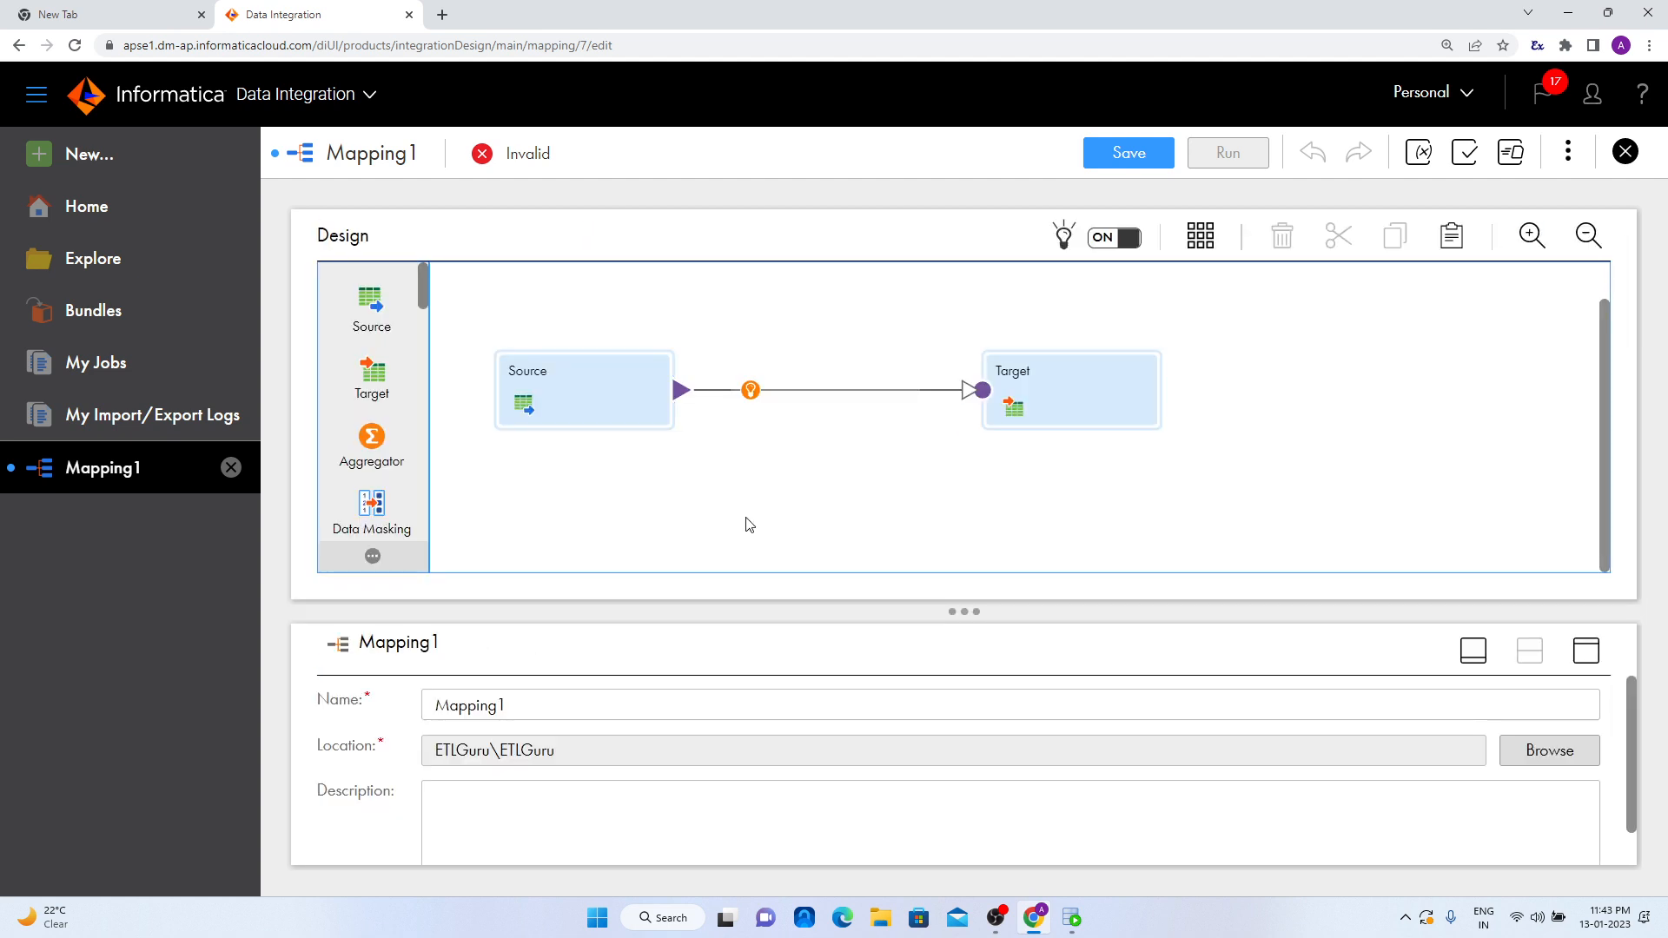
{"action": "left_click_drag", "start_coordinate": [581, 696], "coordinate": [317, 724]}
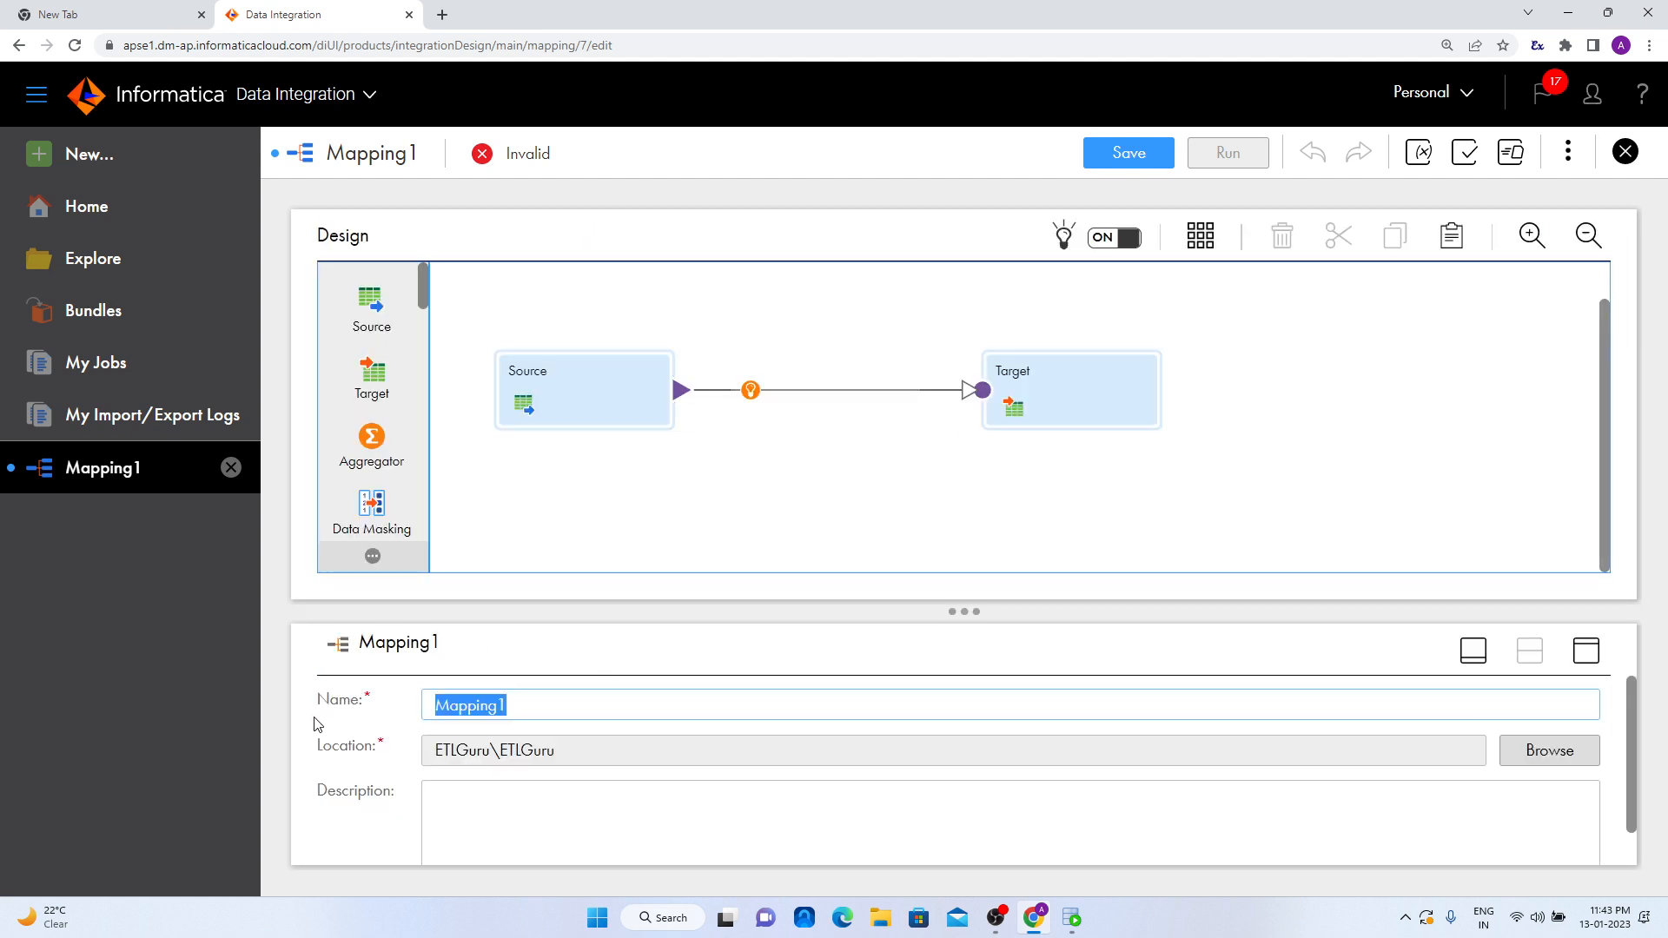
{"action": "type", "text": "m_ma"}
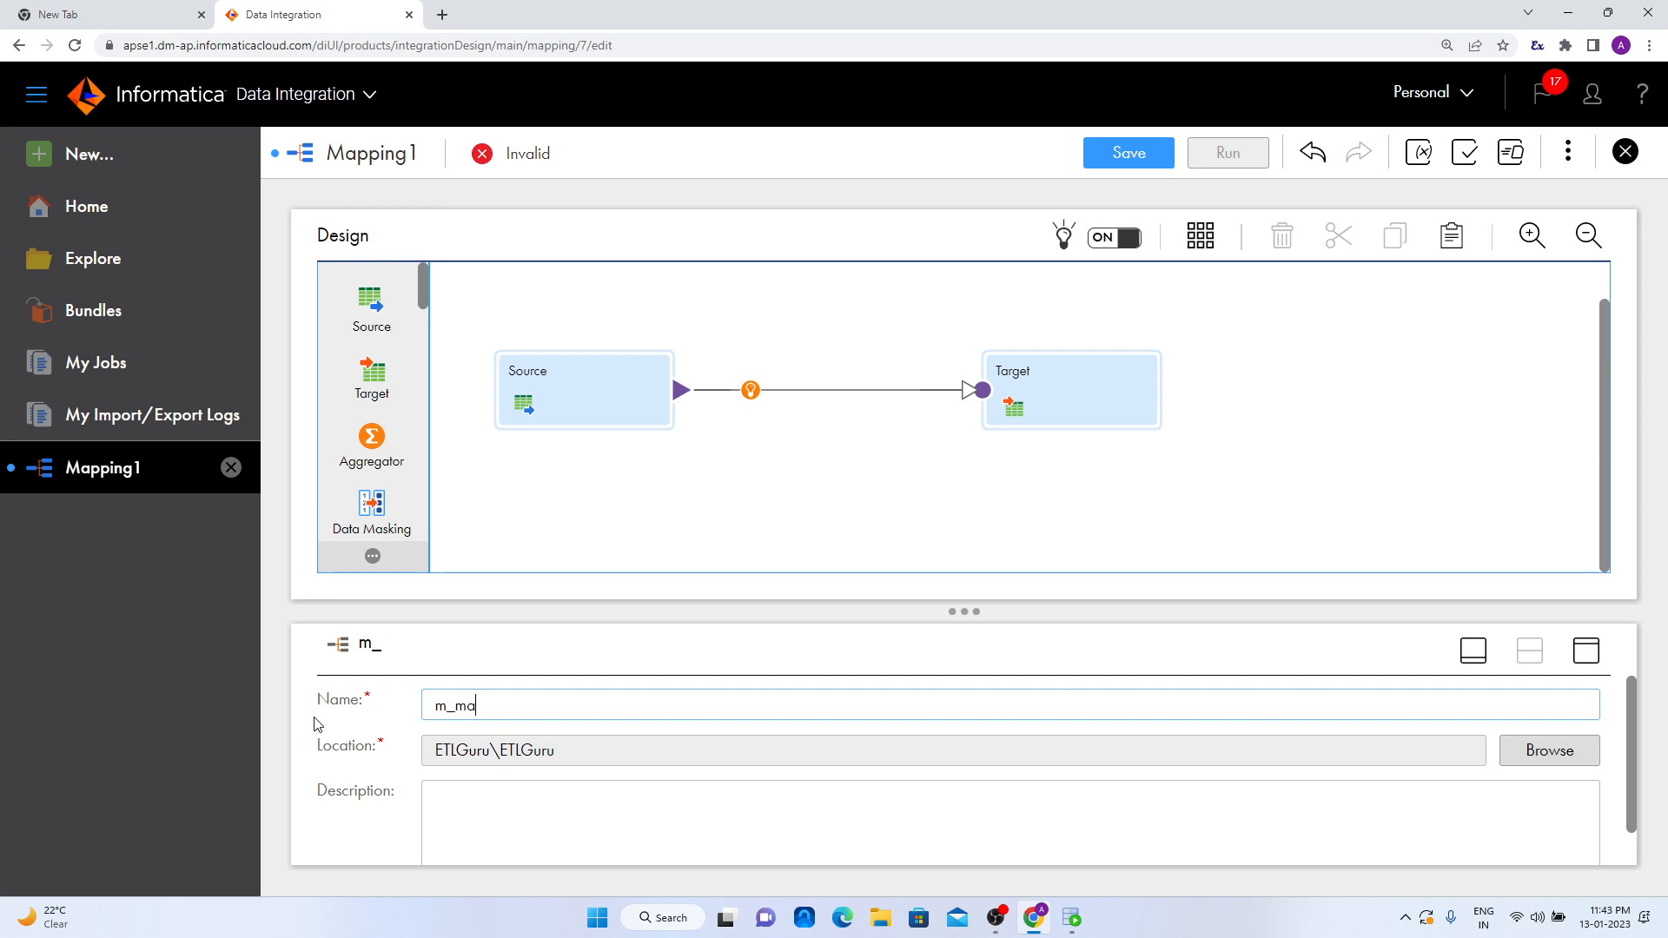
{"action": "type", "text": "cro_whitespace"}
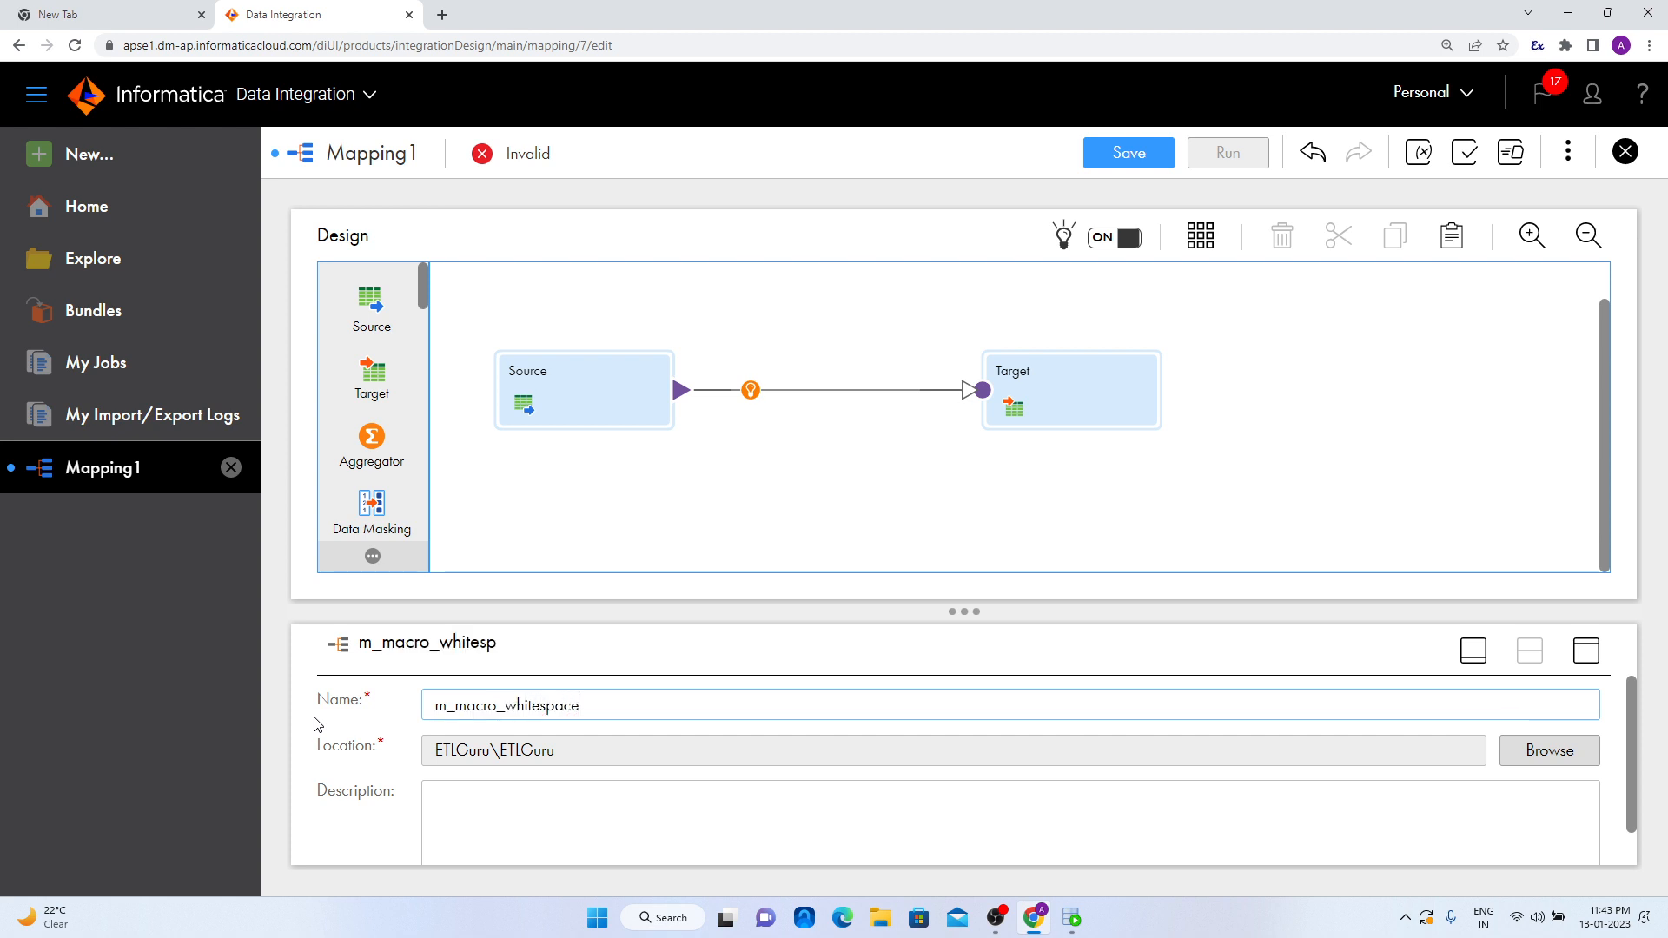
{"action": "left_click", "coordinate": [714, 587]}
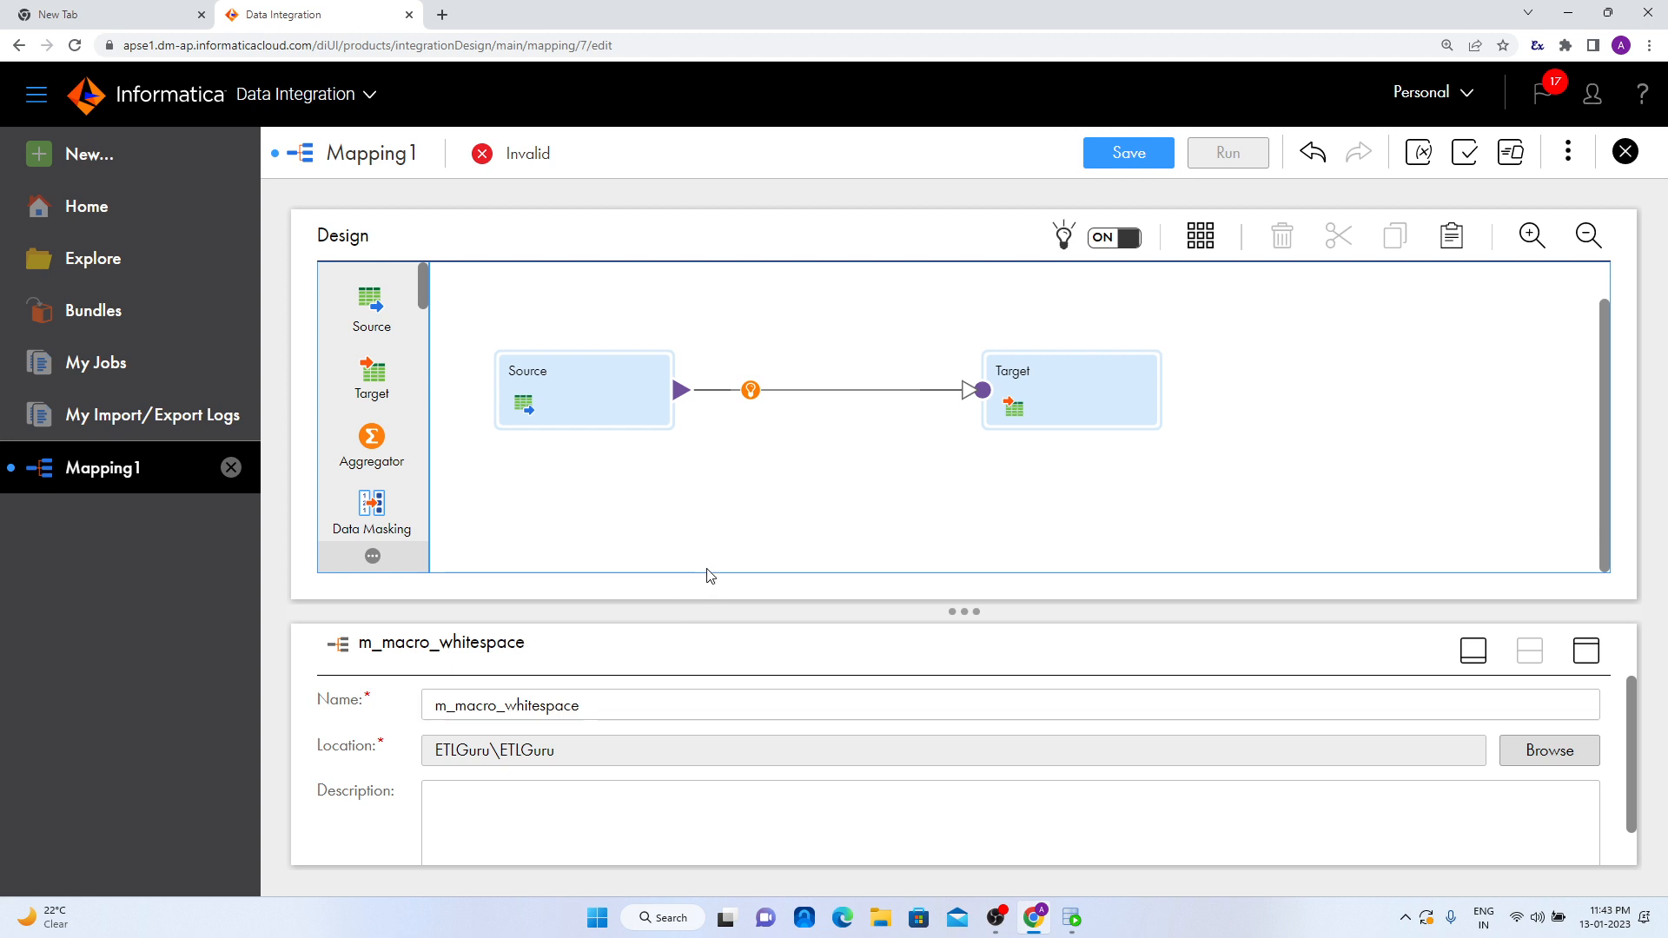
- Set the Source transformation's connection to OT_SRC_DEV1_SA1 (Oracle)
{"action": "left_click", "coordinate": [583, 412]}
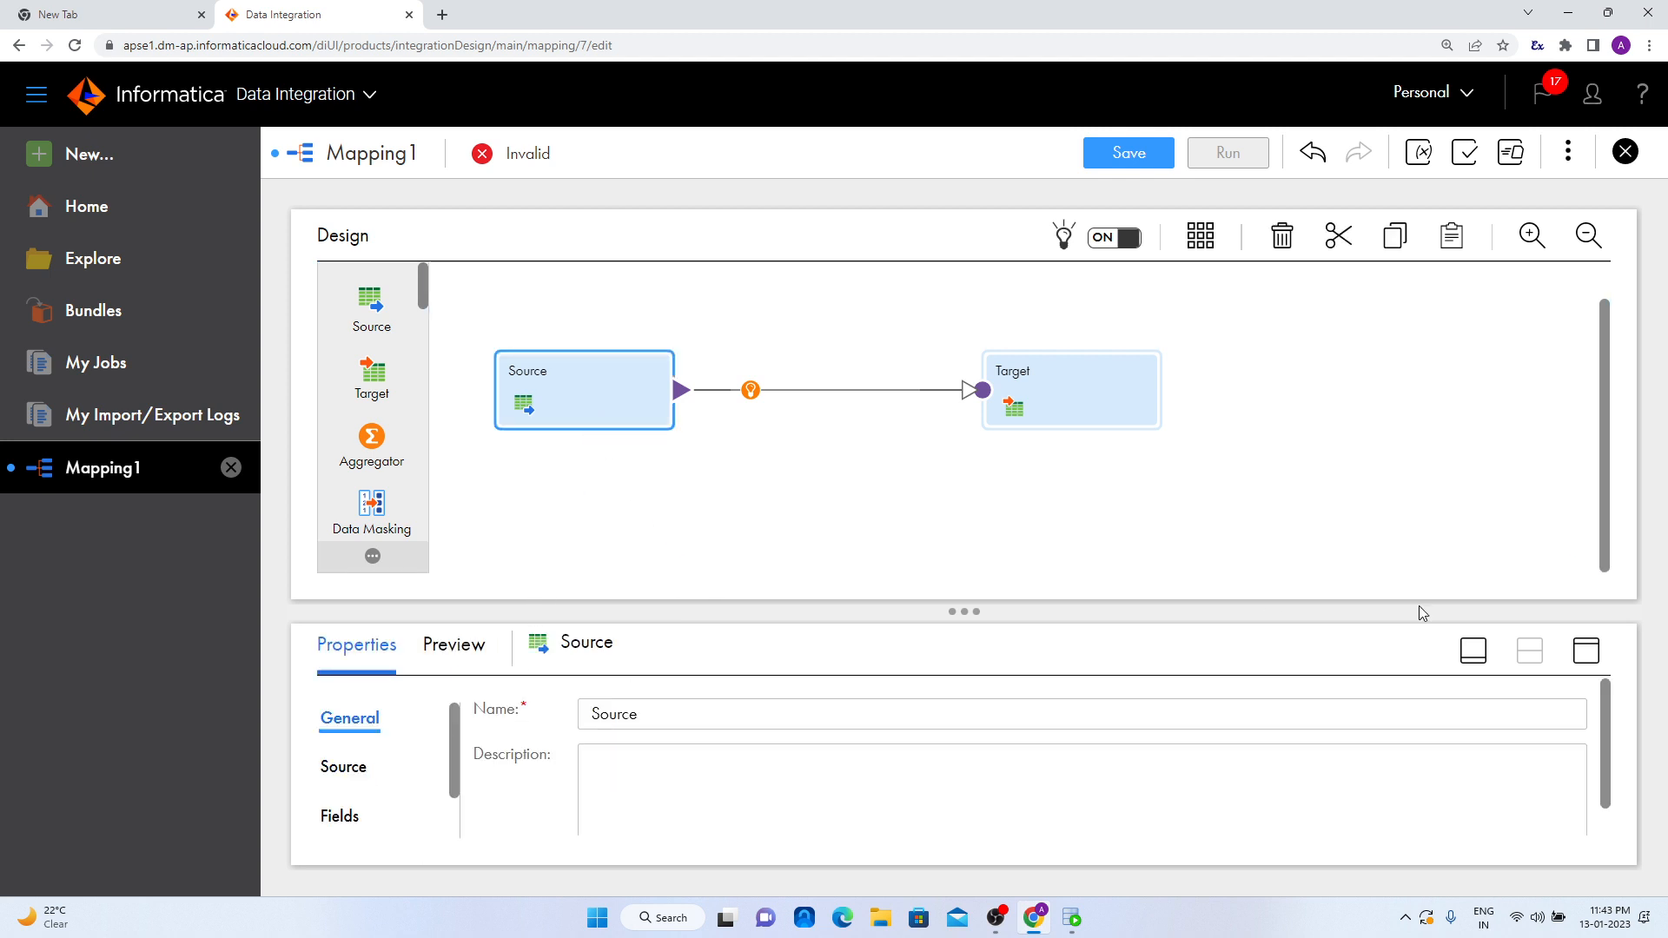
{"action": "left_click", "coordinate": [1586, 650]}
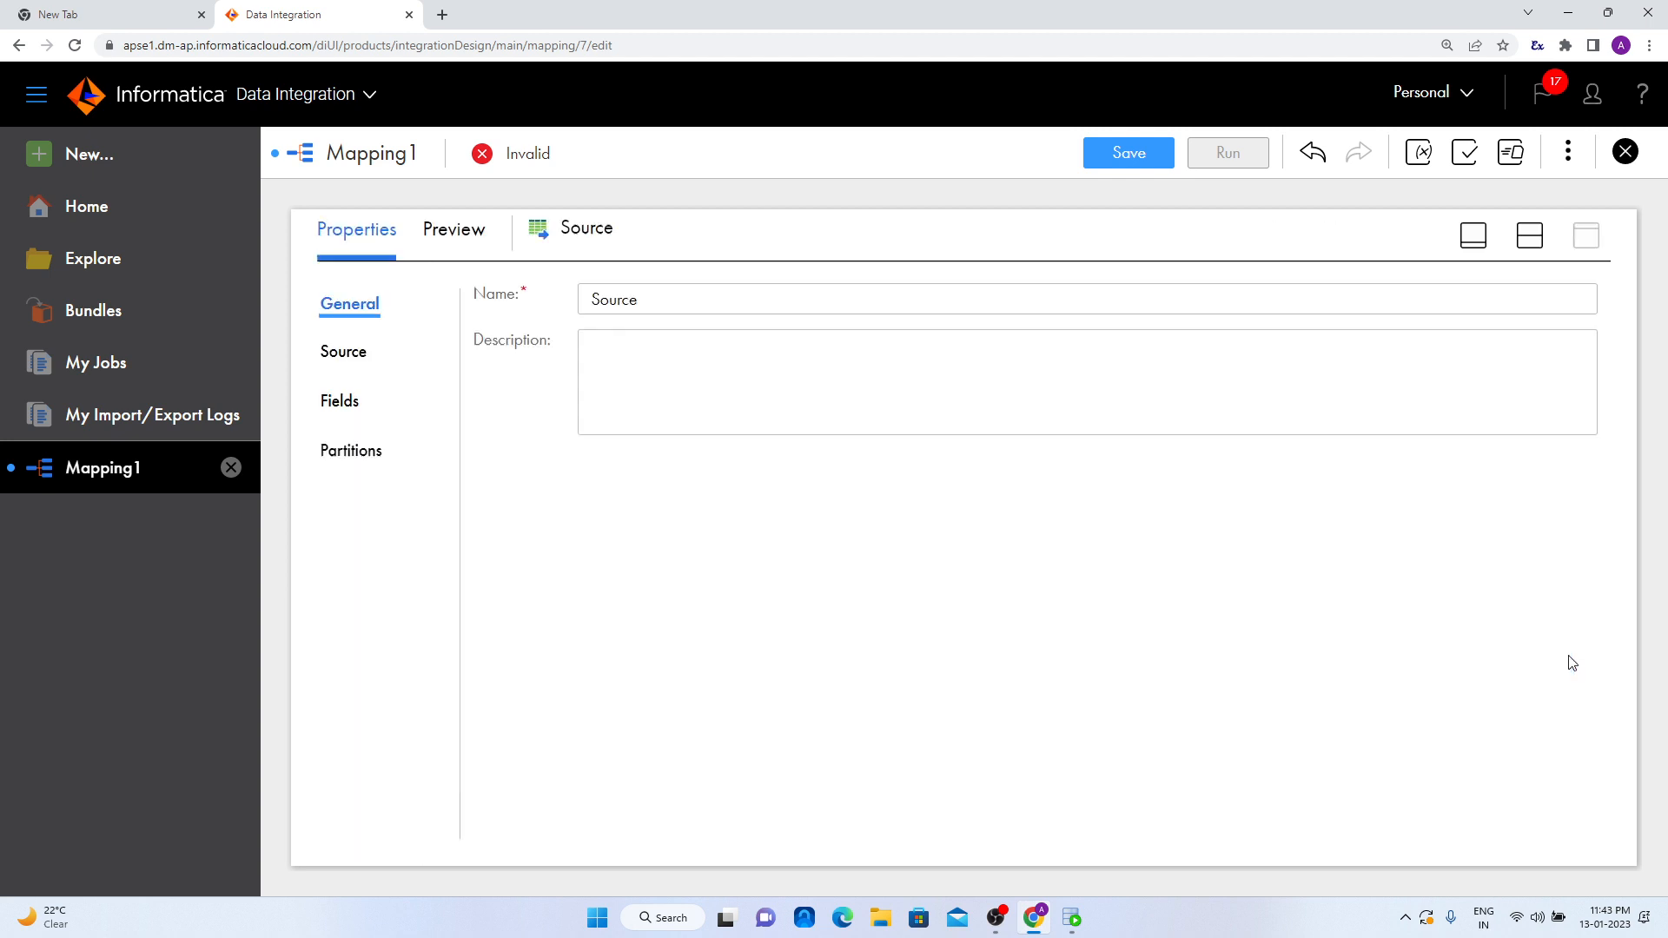
{"action": "left_click", "coordinate": [361, 361]}
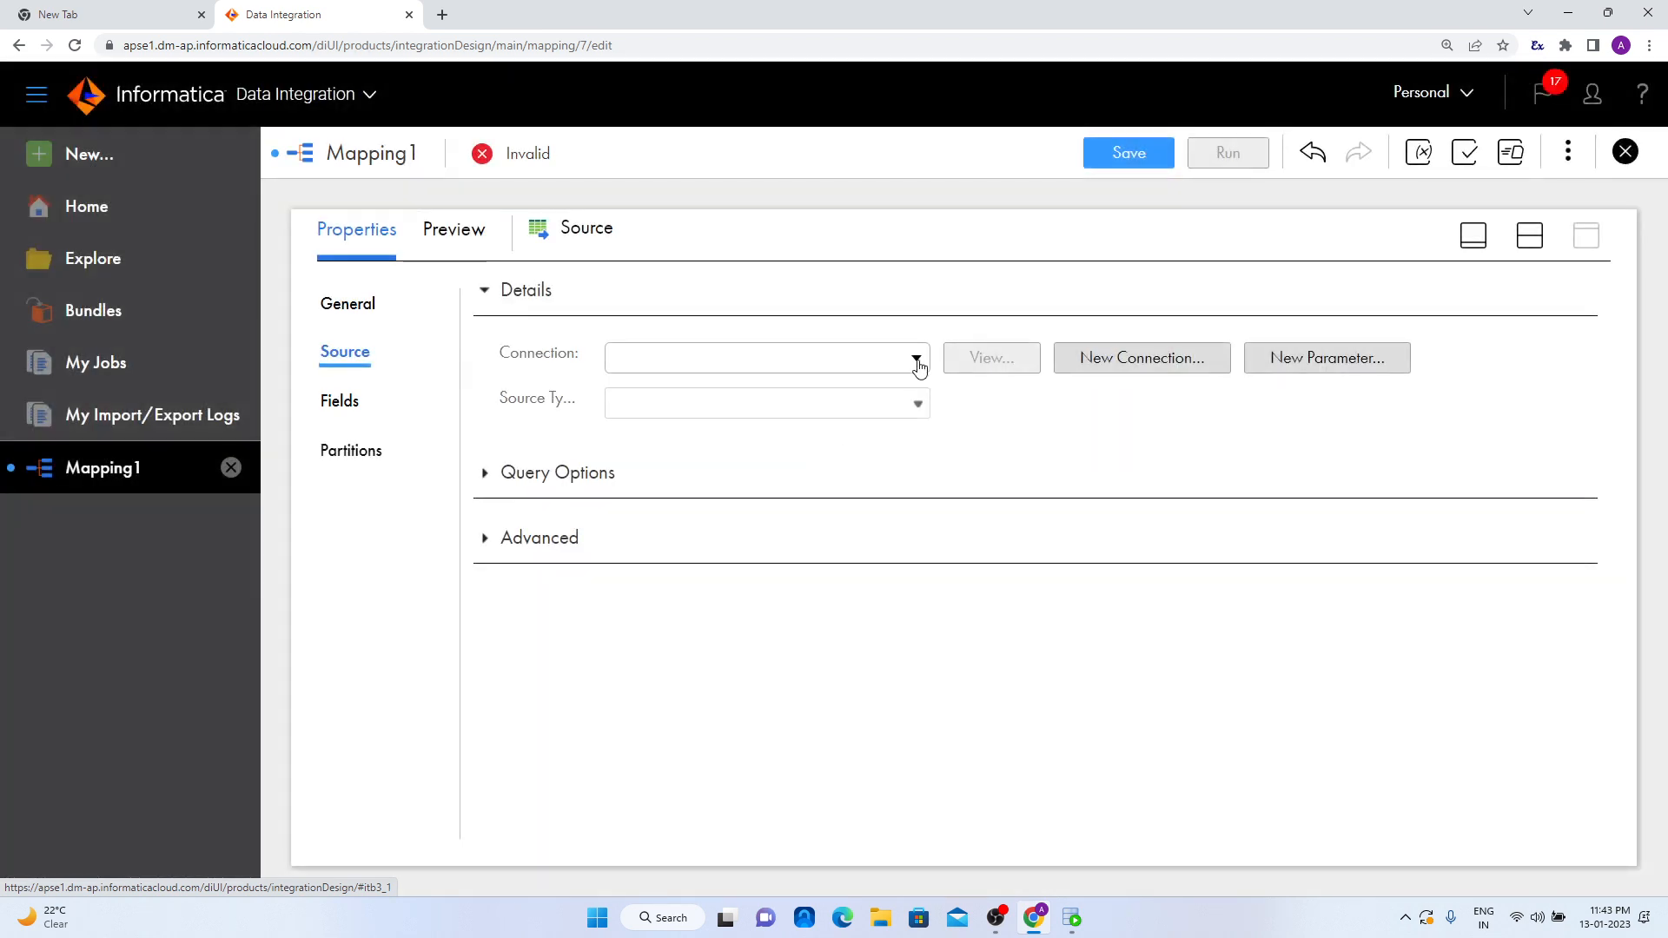
{"action": "left_click", "coordinate": [917, 362]}
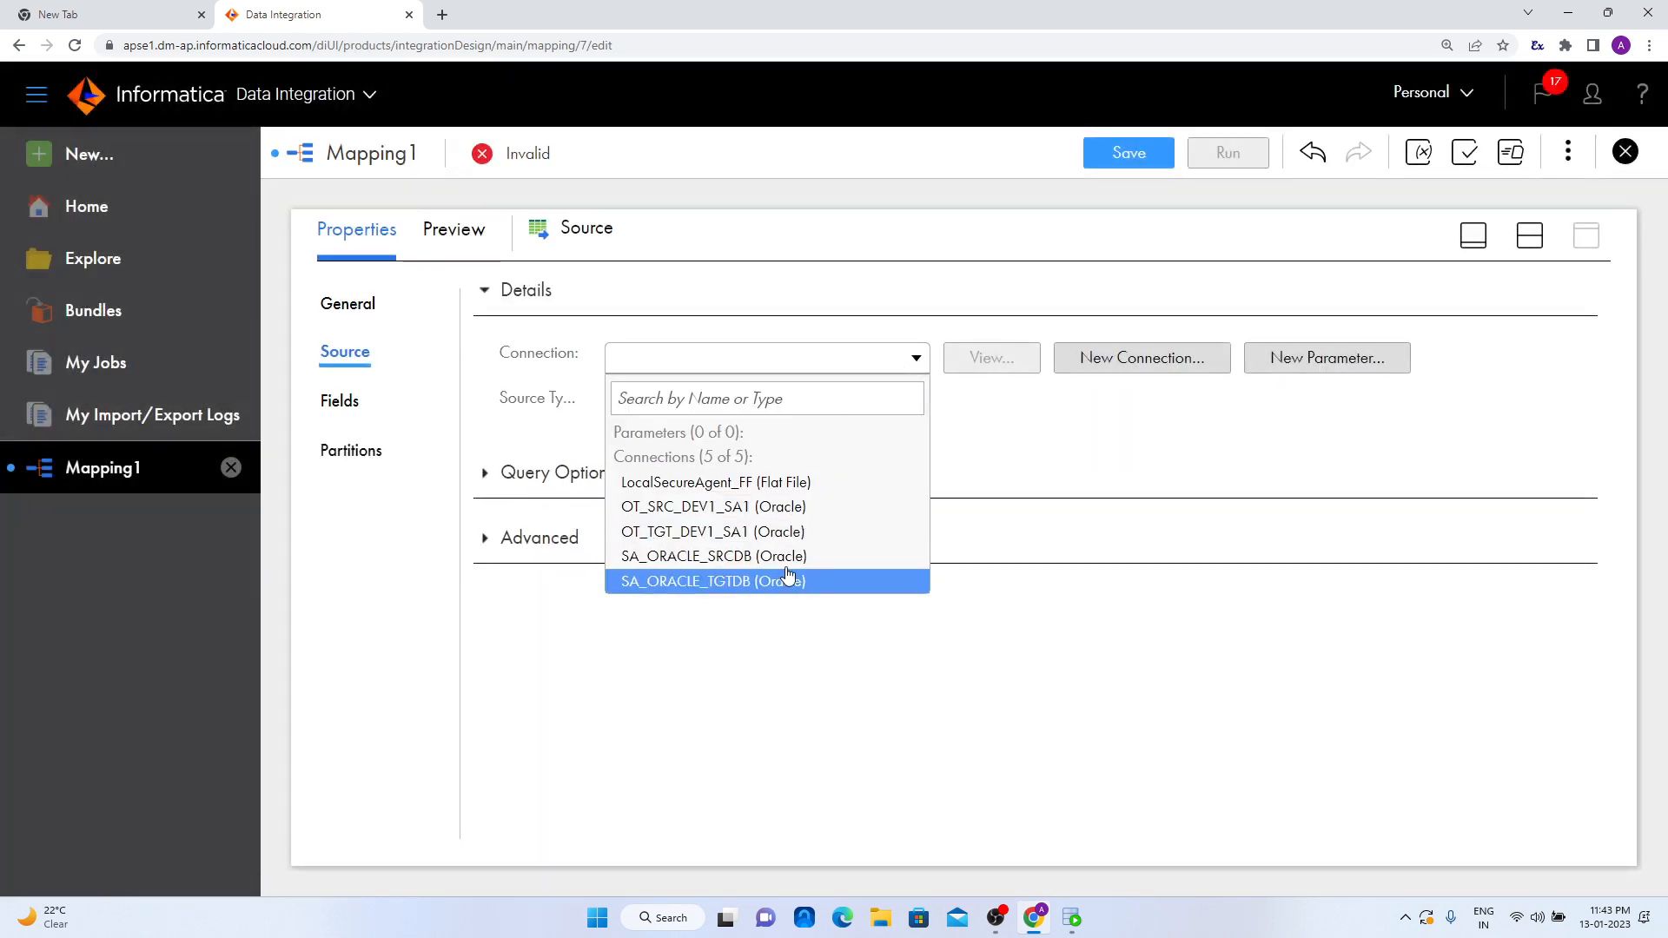
{"action": "left_click", "coordinate": [791, 508]}
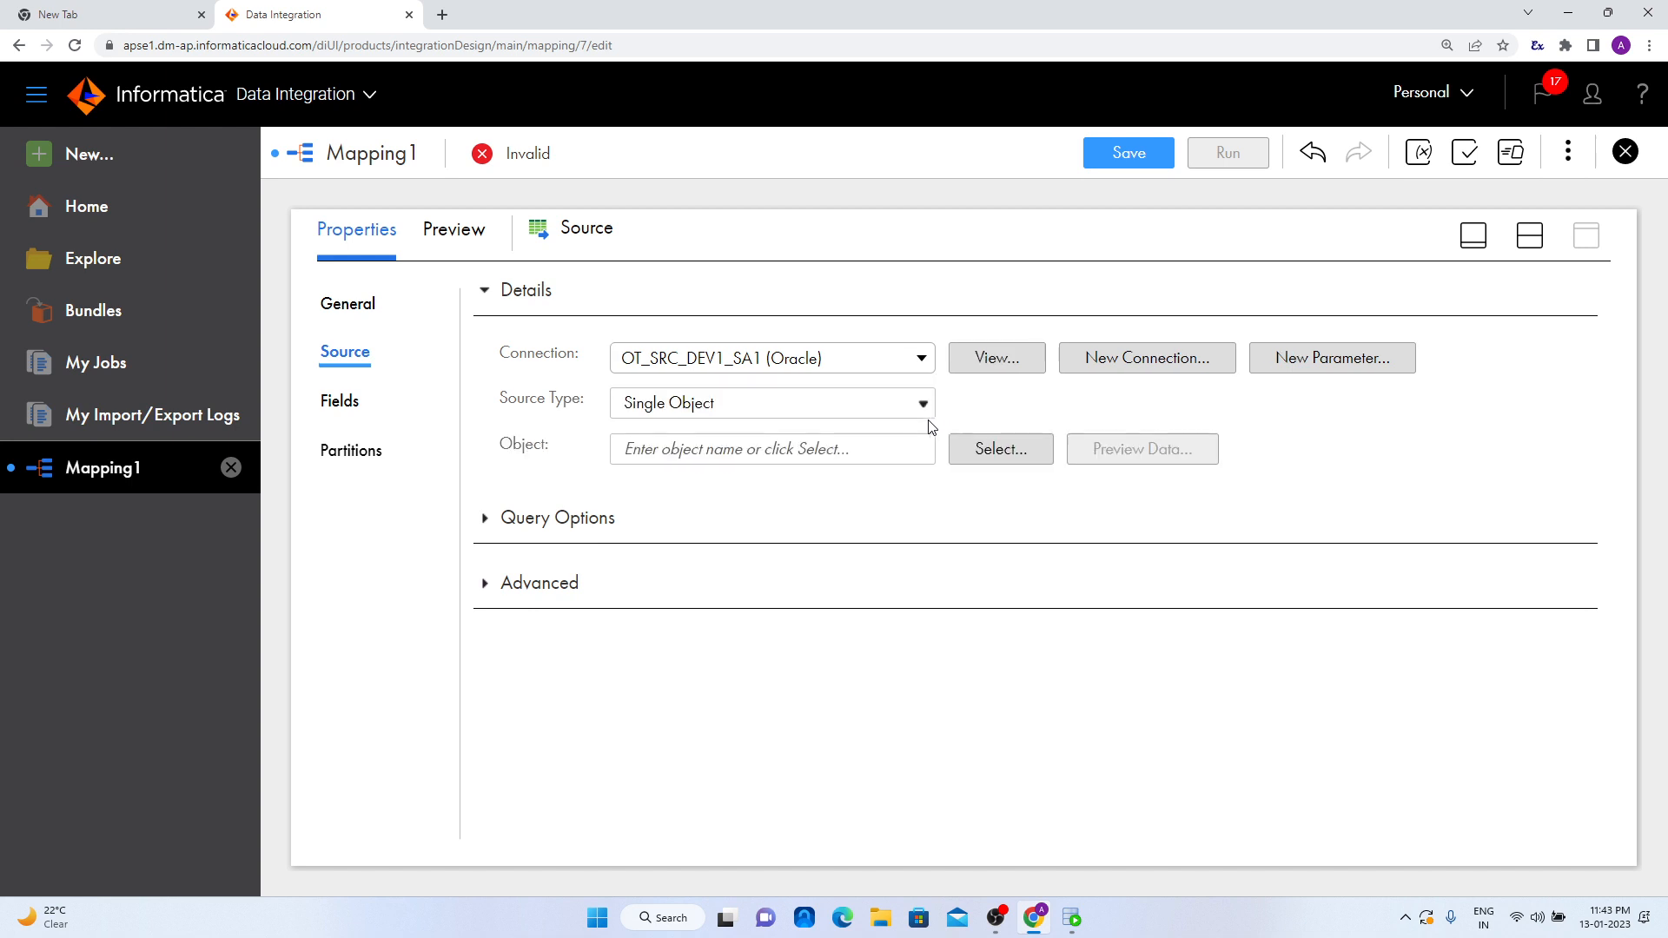
- Choose the SRC_EMPLOYEES table as the object of the Source transformation
{"action": "left_click", "coordinate": [977, 447]}
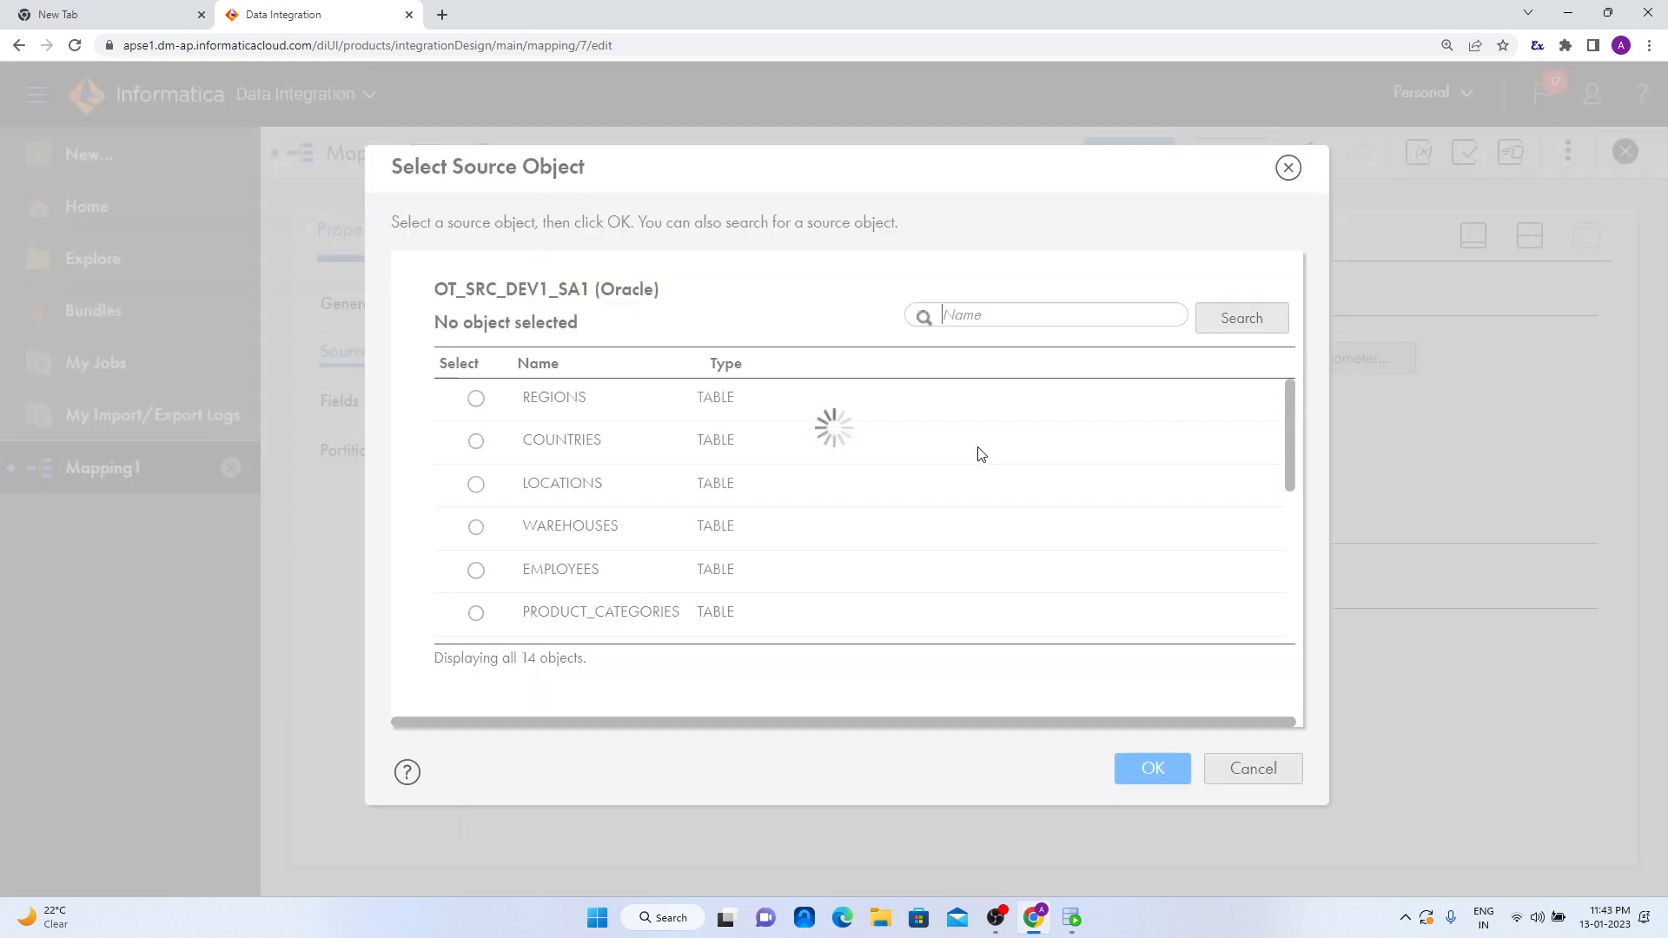
{"action": "scroll", "coordinate": [647, 547], "scroll_direction": "down", "scroll_amount": 4}
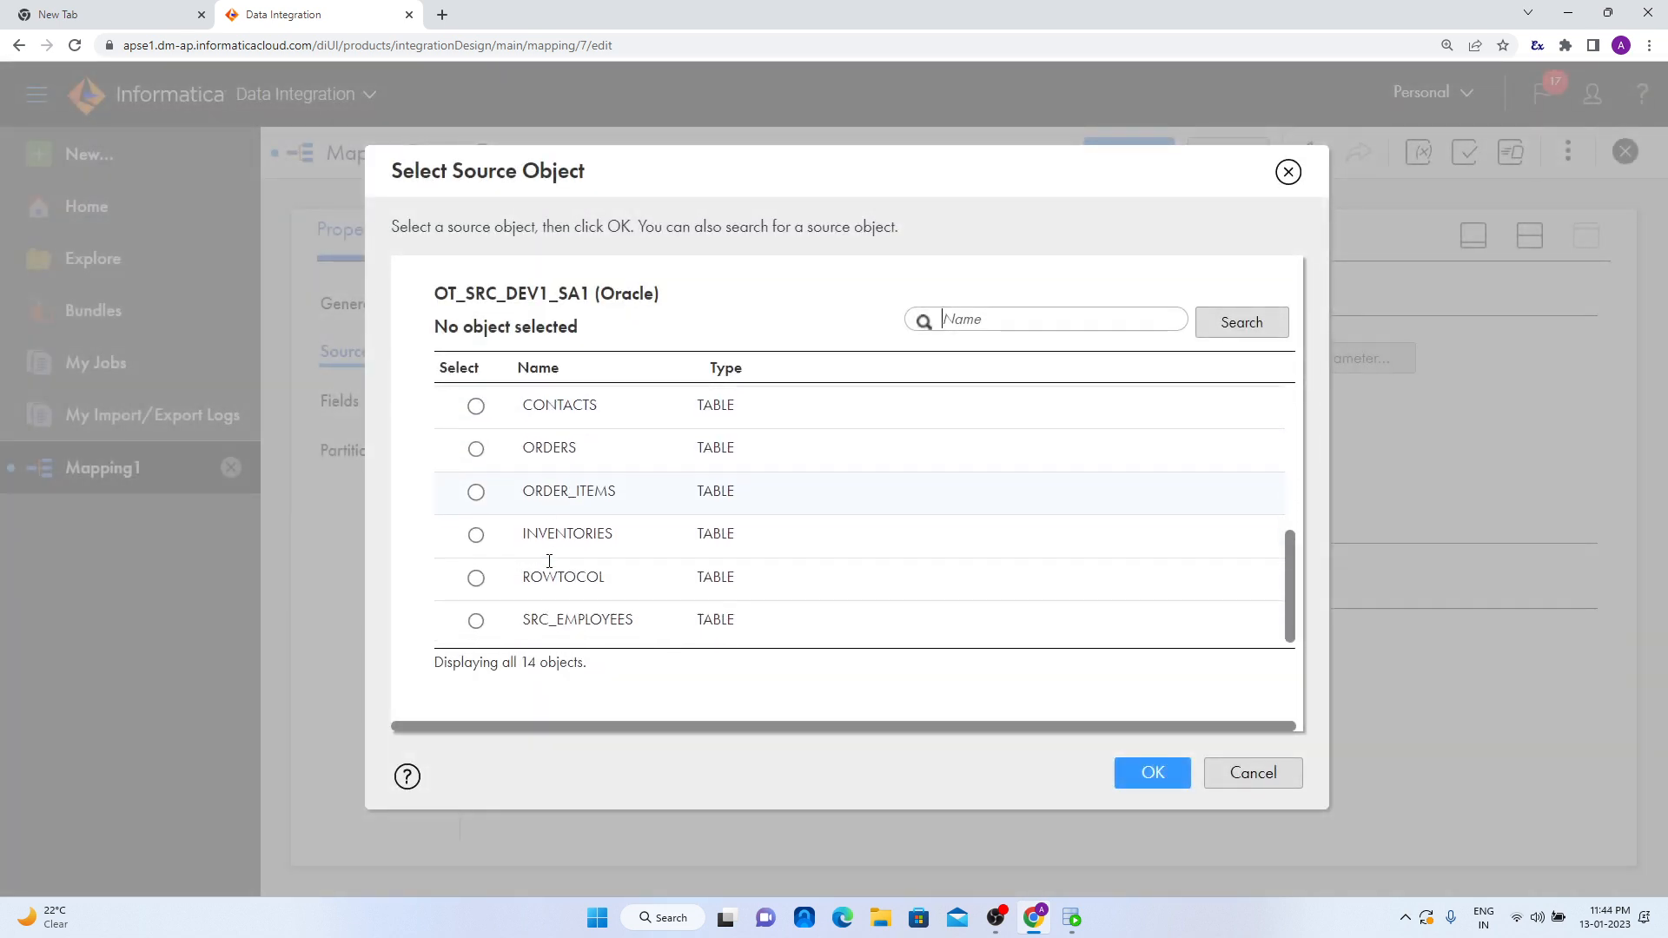
{"action": "left_click", "coordinate": [485, 622]}
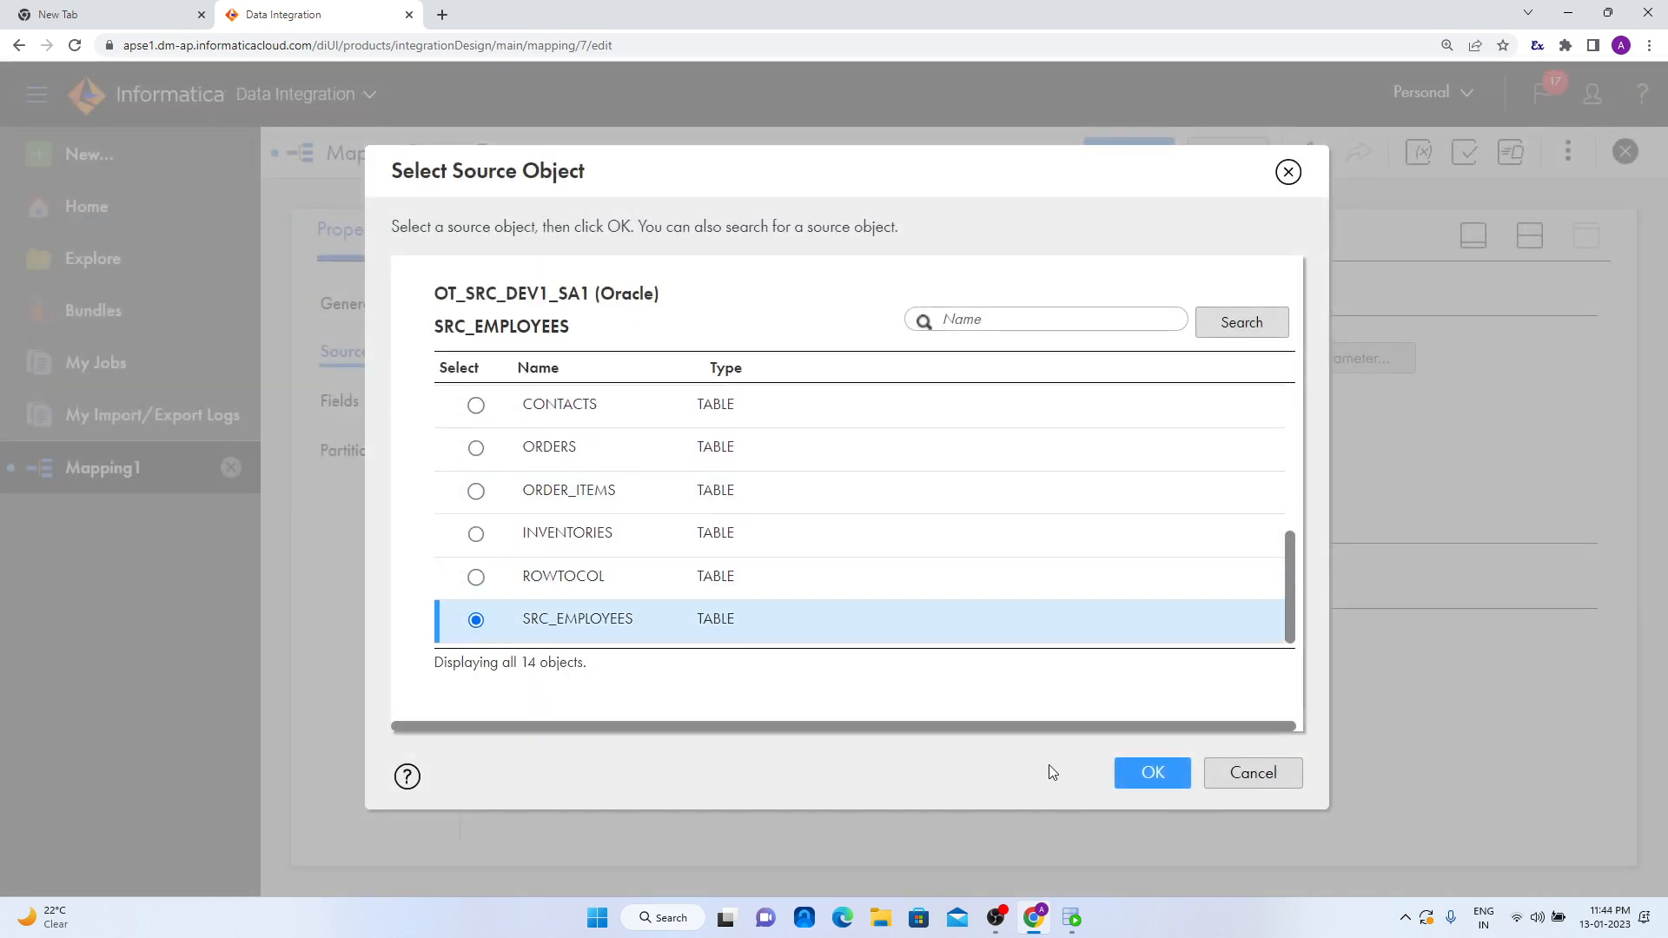
{"action": "left_click", "coordinate": [1145, 772]}
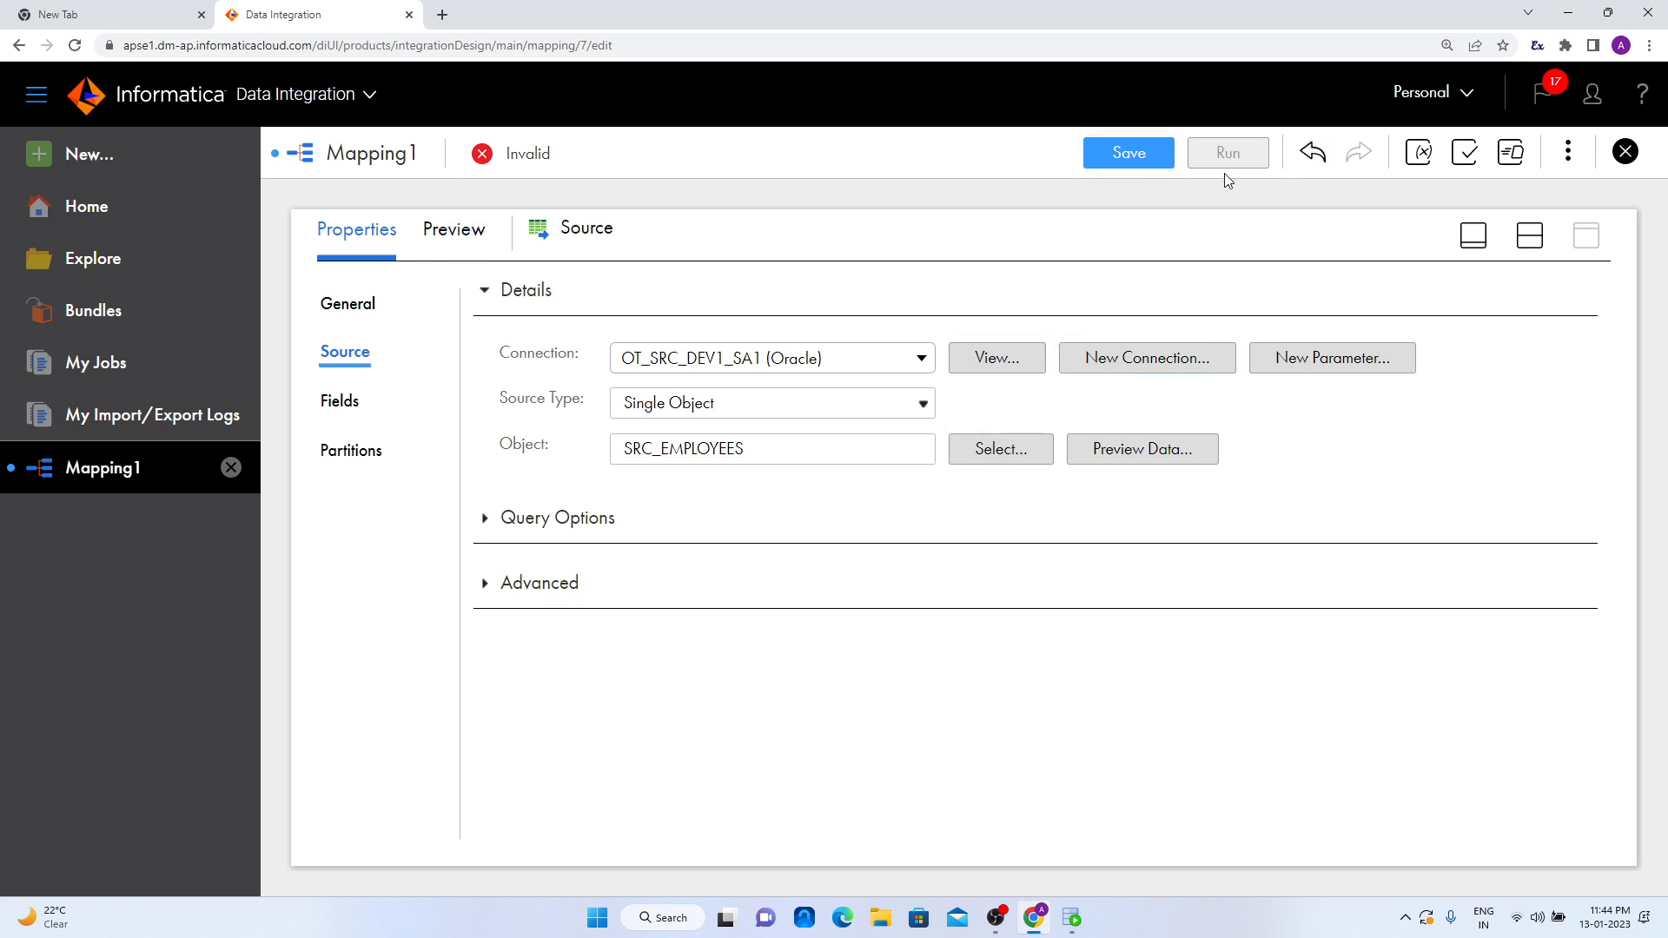
- Insert an Expression transformation on the link between Source and Target
{"action": "left_click", "coordinate": [1529, 235]}
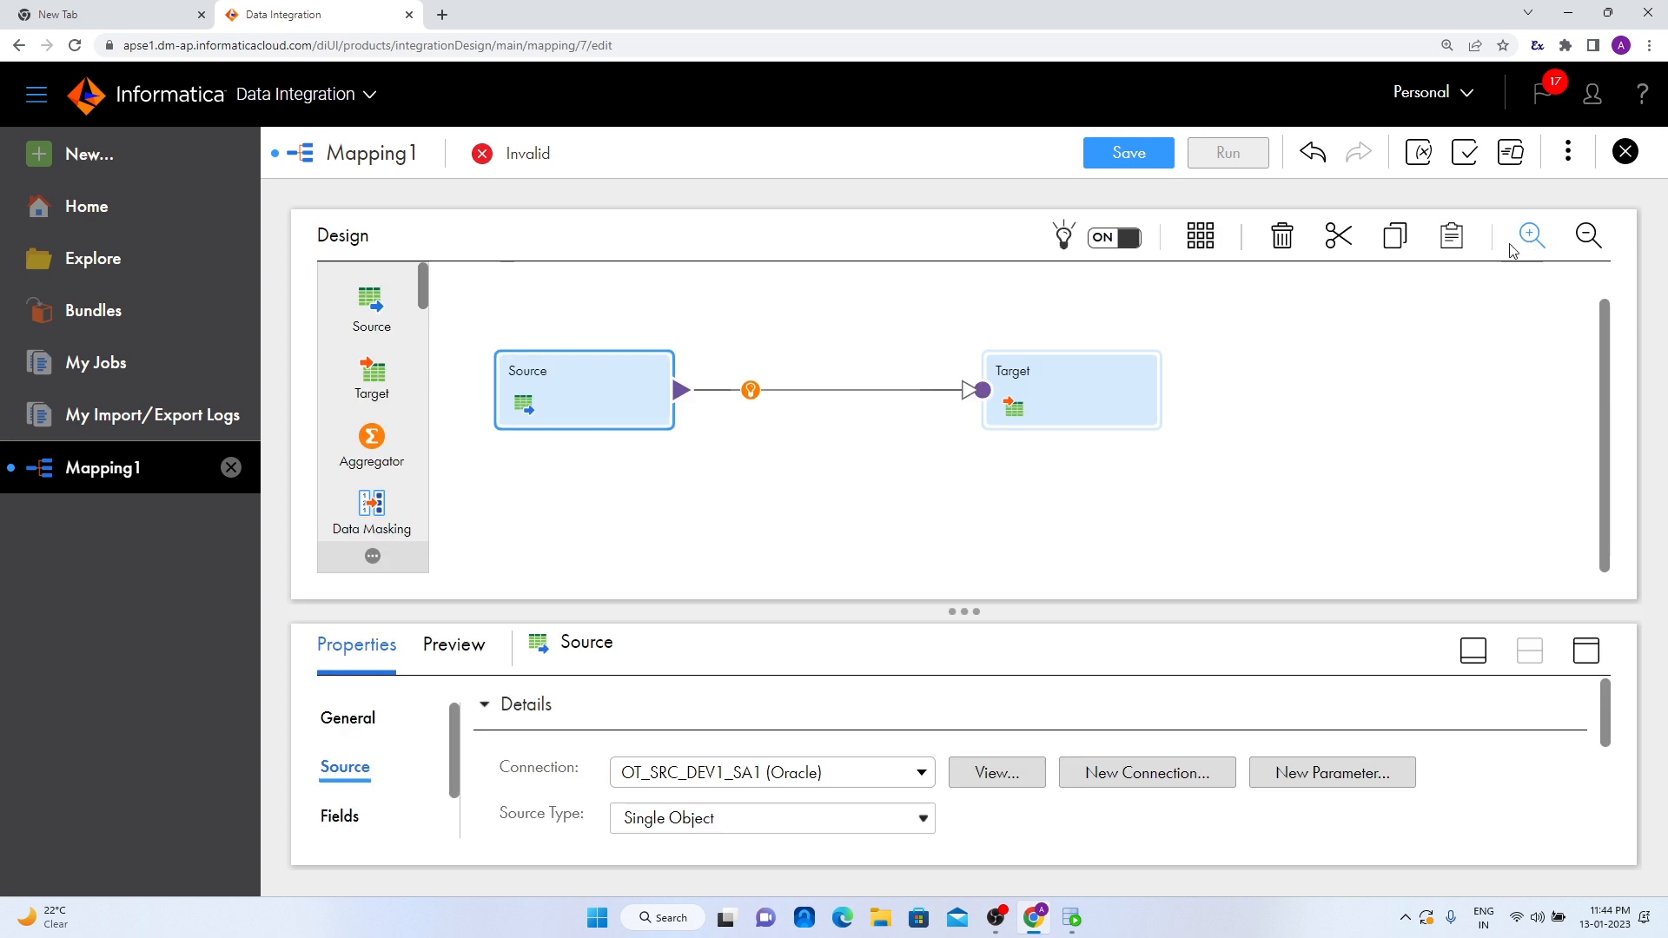
{"action": "left_click", "coordinate": [749, 389]}
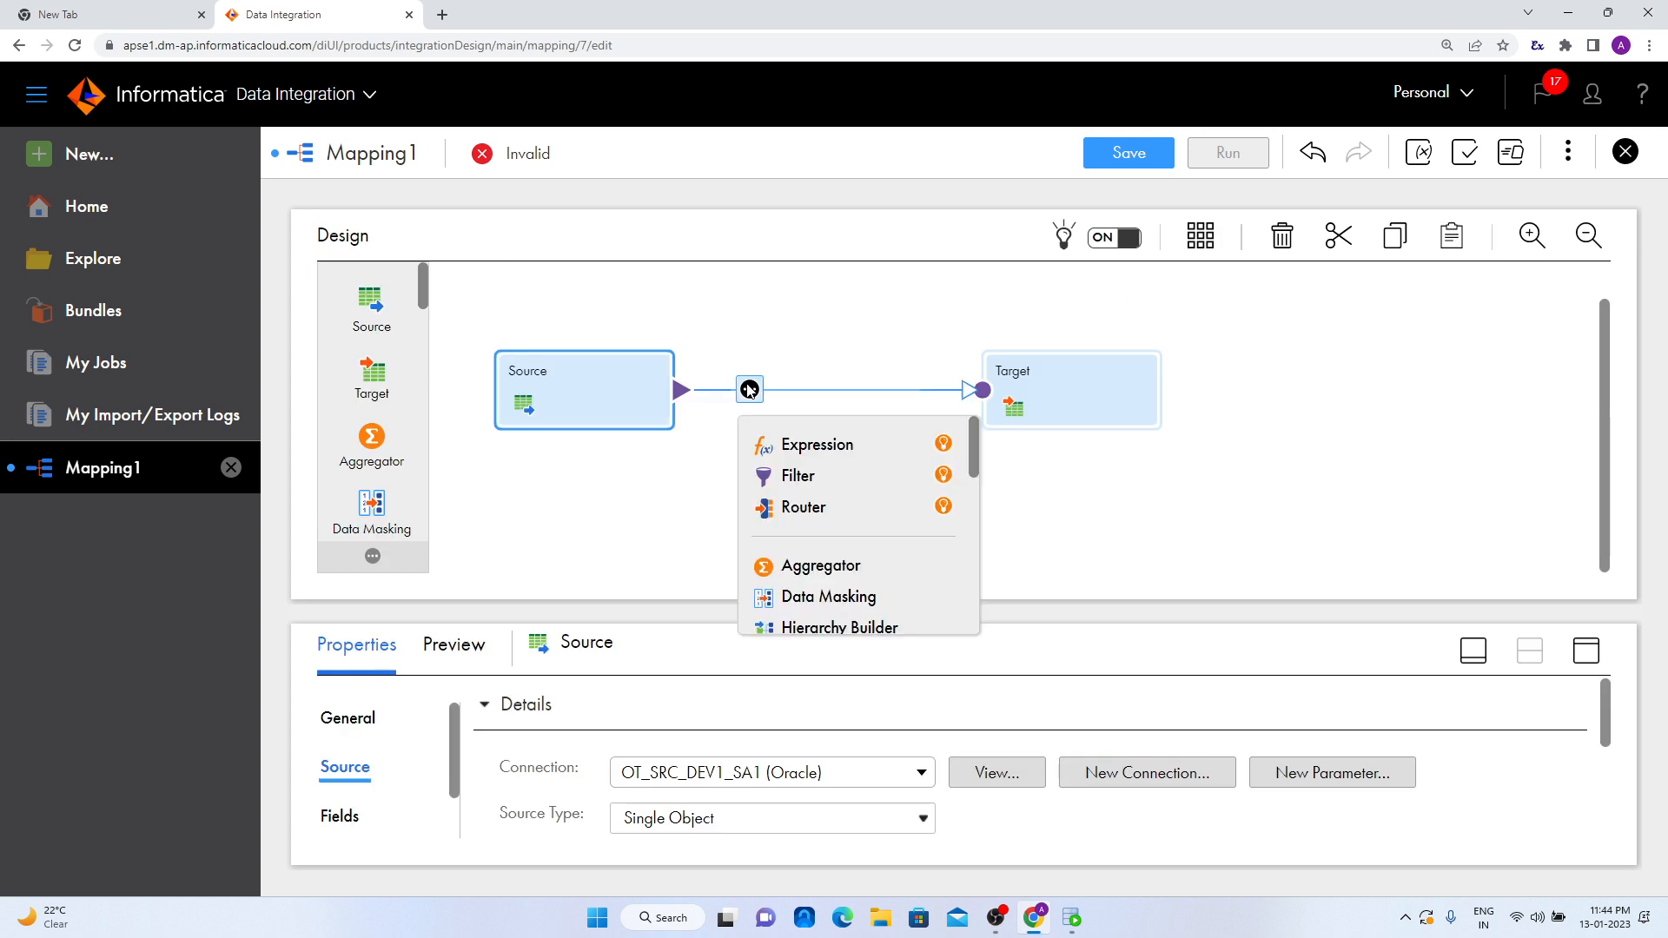
{"action": "left_click", "coordinate": [792, 446]}
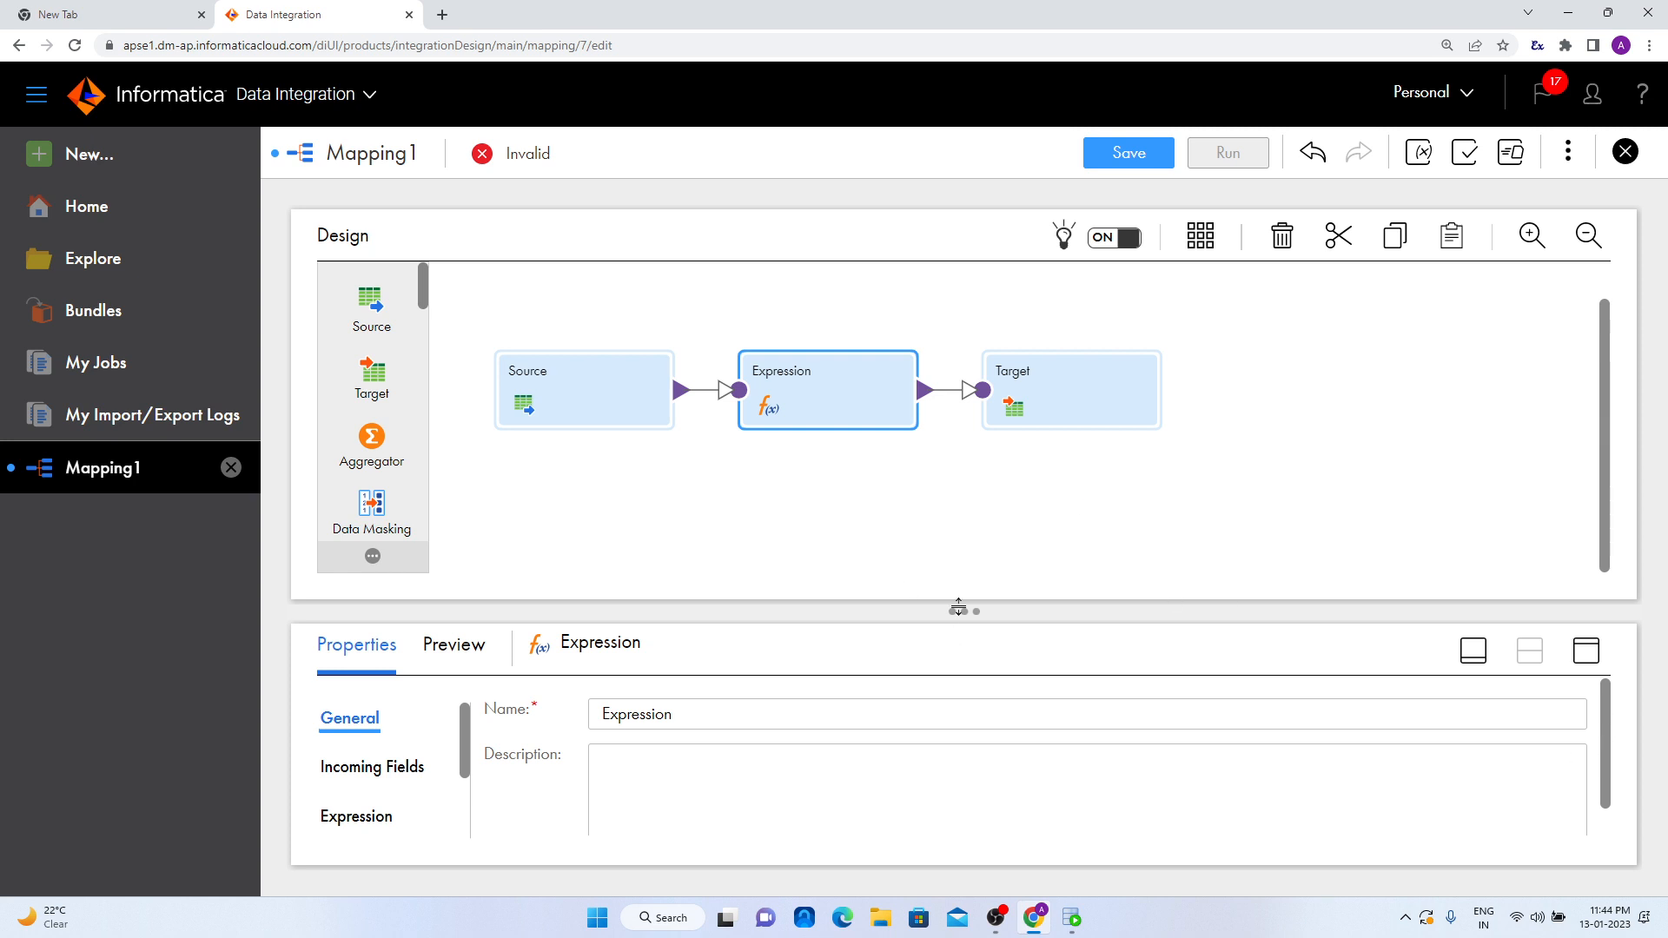
- Add an input macro field named in_macro to the Expression transformation
{"action": "left_click_drag", "start_coordinate": [959, 608], "coordinate": [960, 501]}
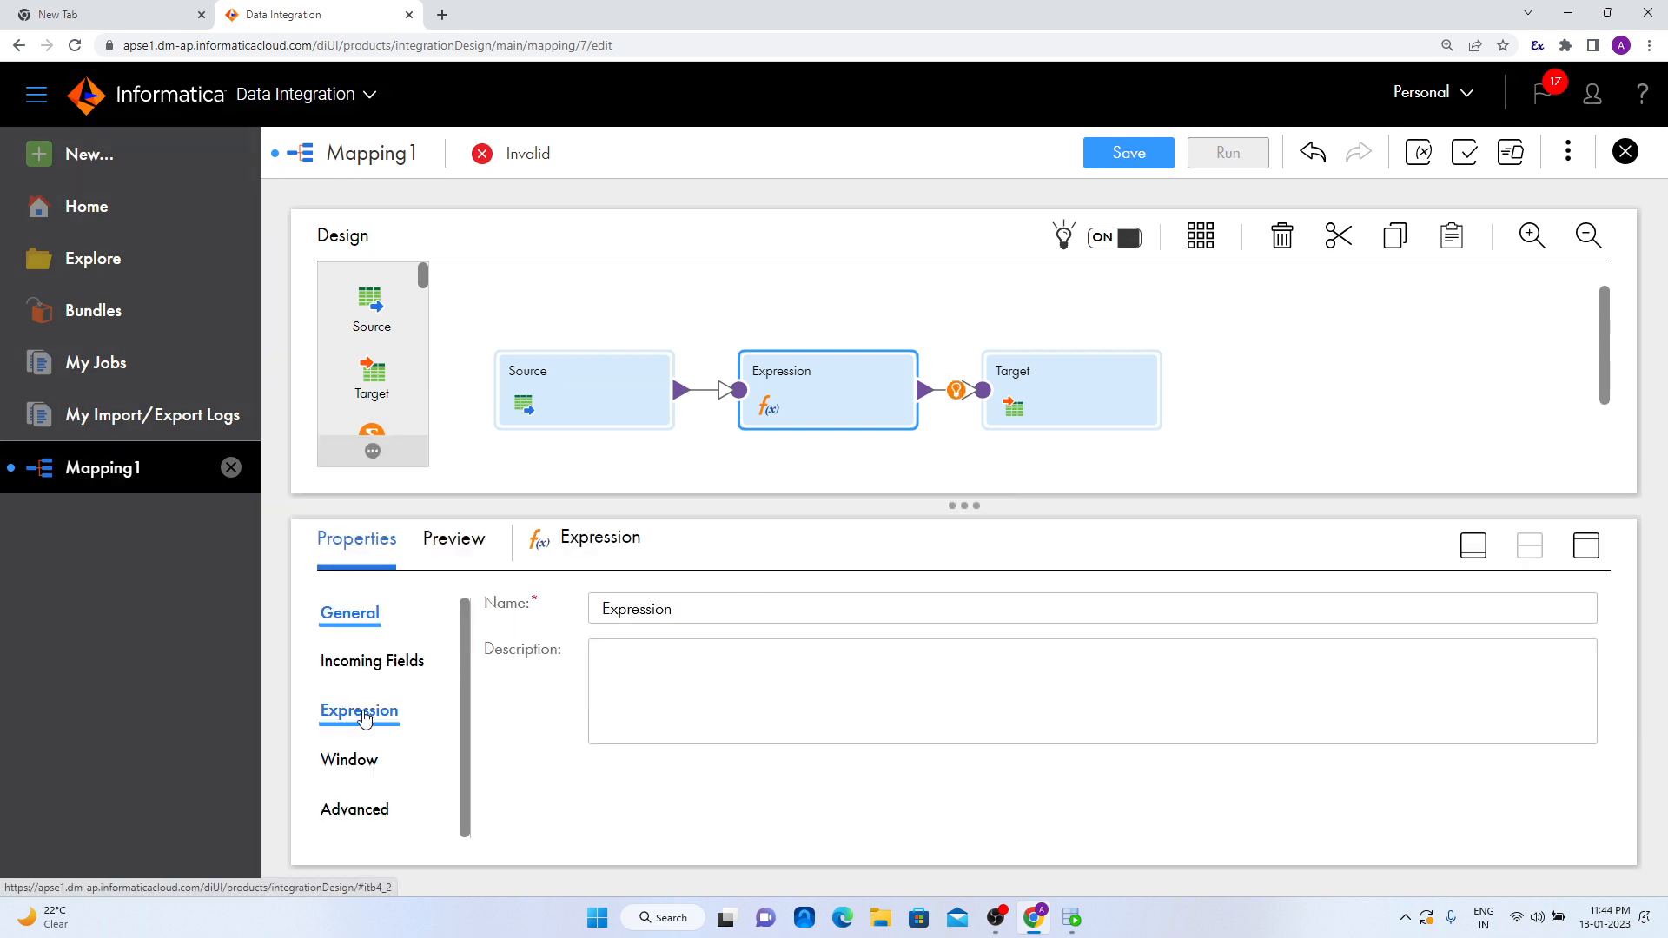
{"action": "left_click", "coordinate": [356, 710]}
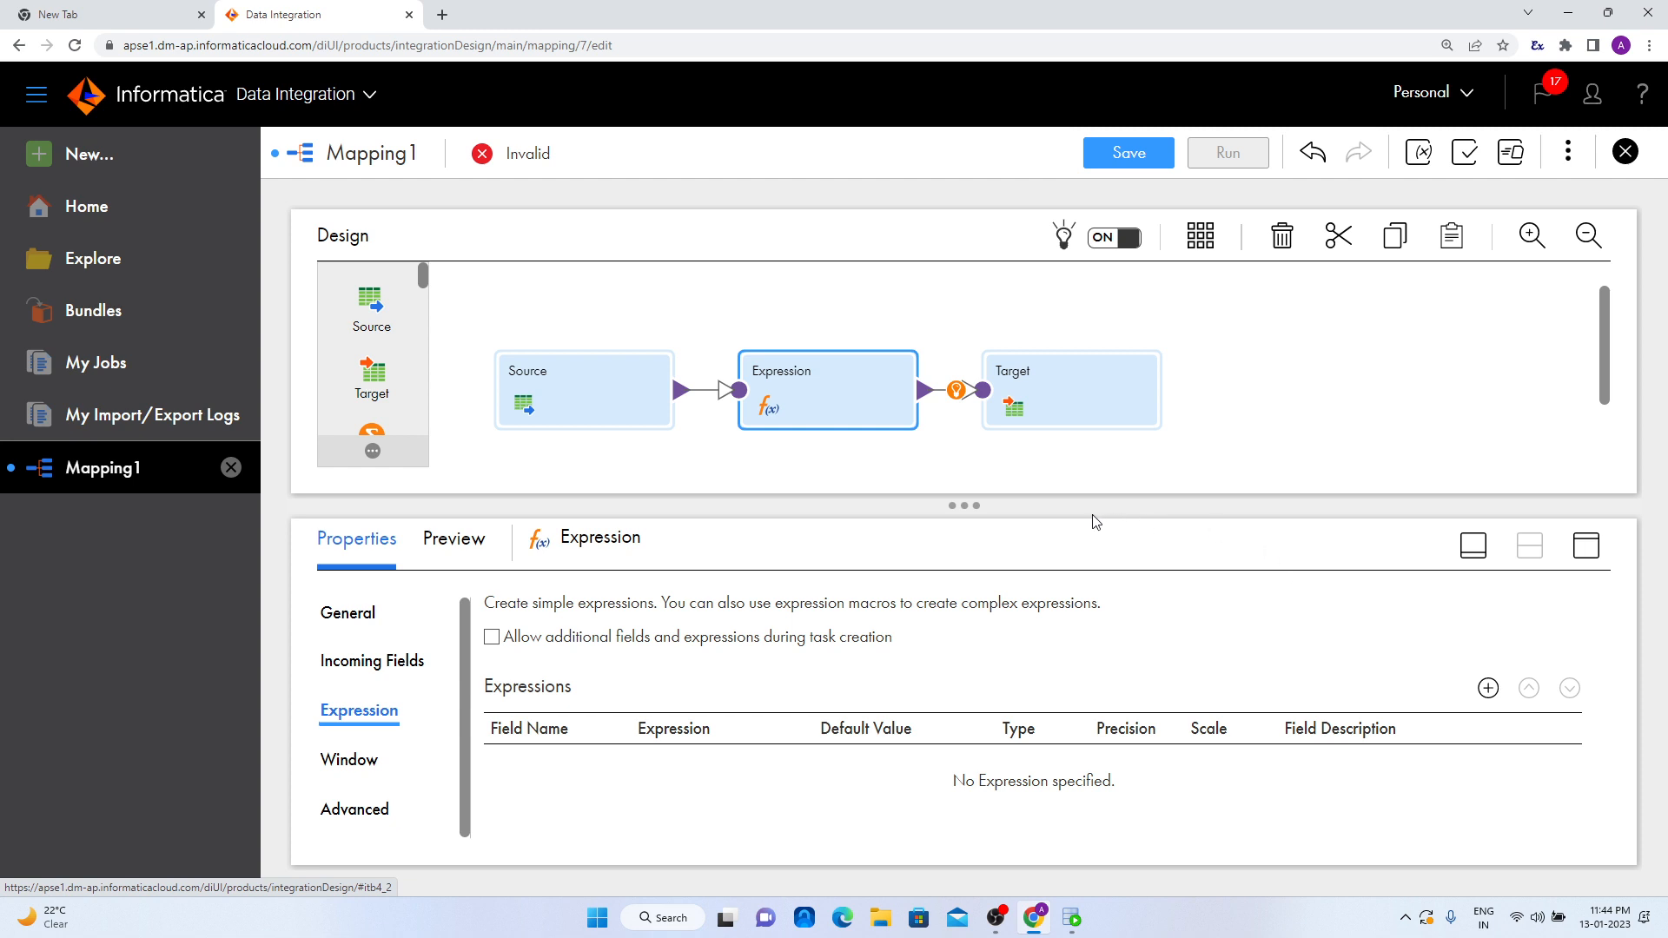
{"action": "left_click", "coordinate": [1586, 546]}
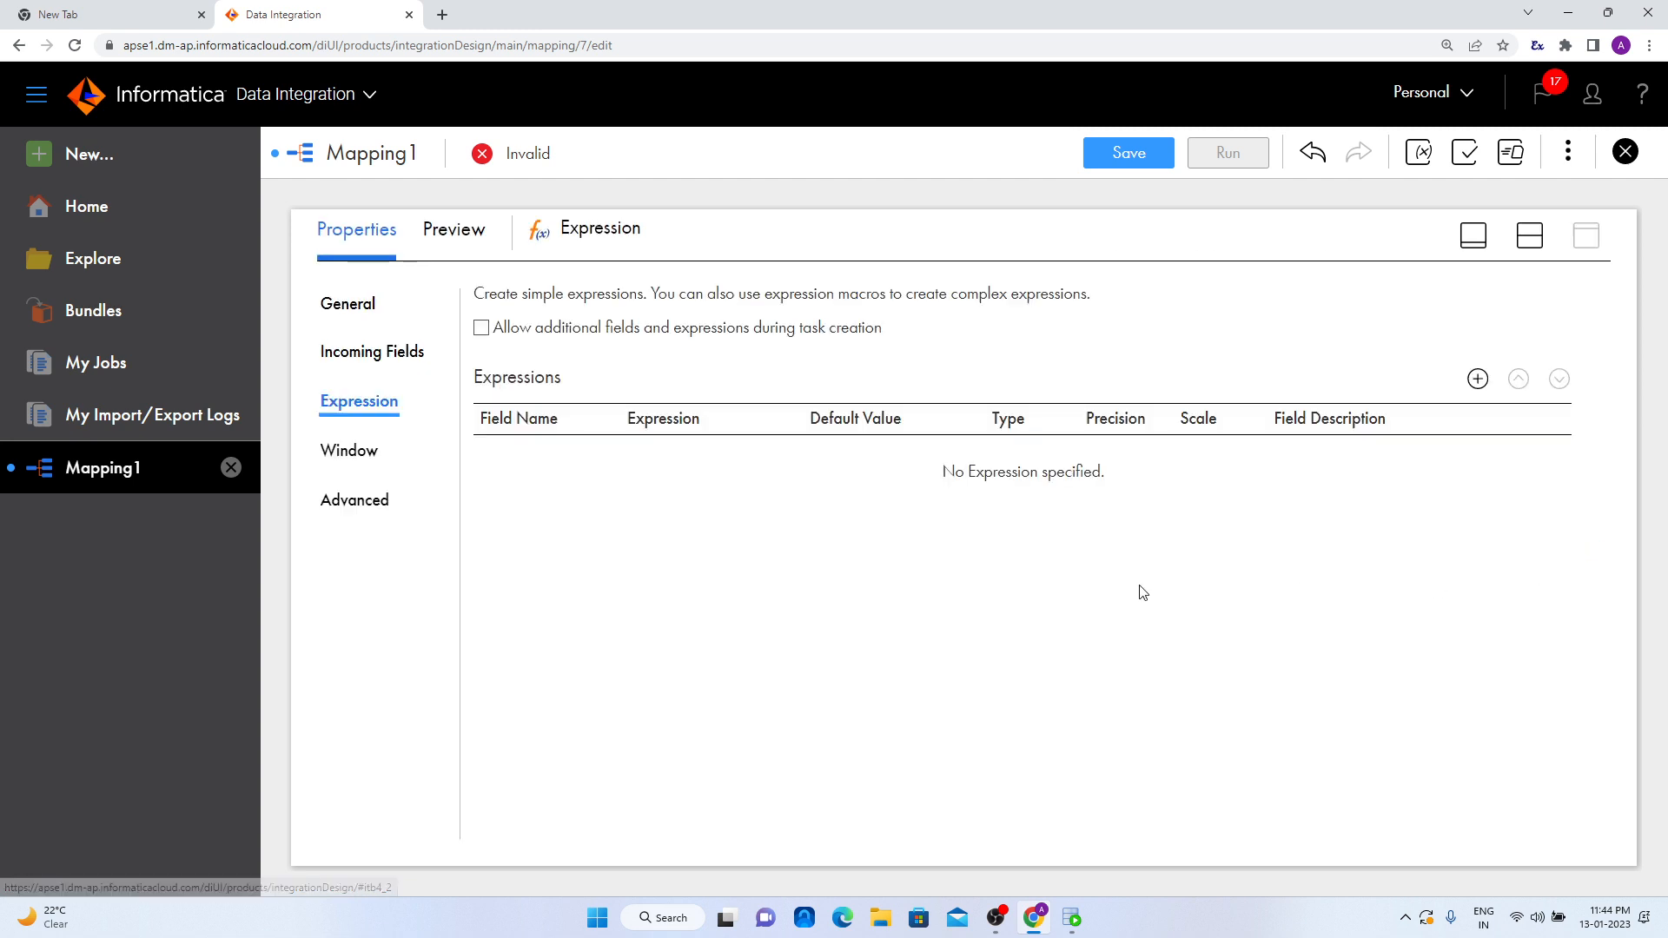
{"action": "left_click", "coordinate": [1479, 380]}
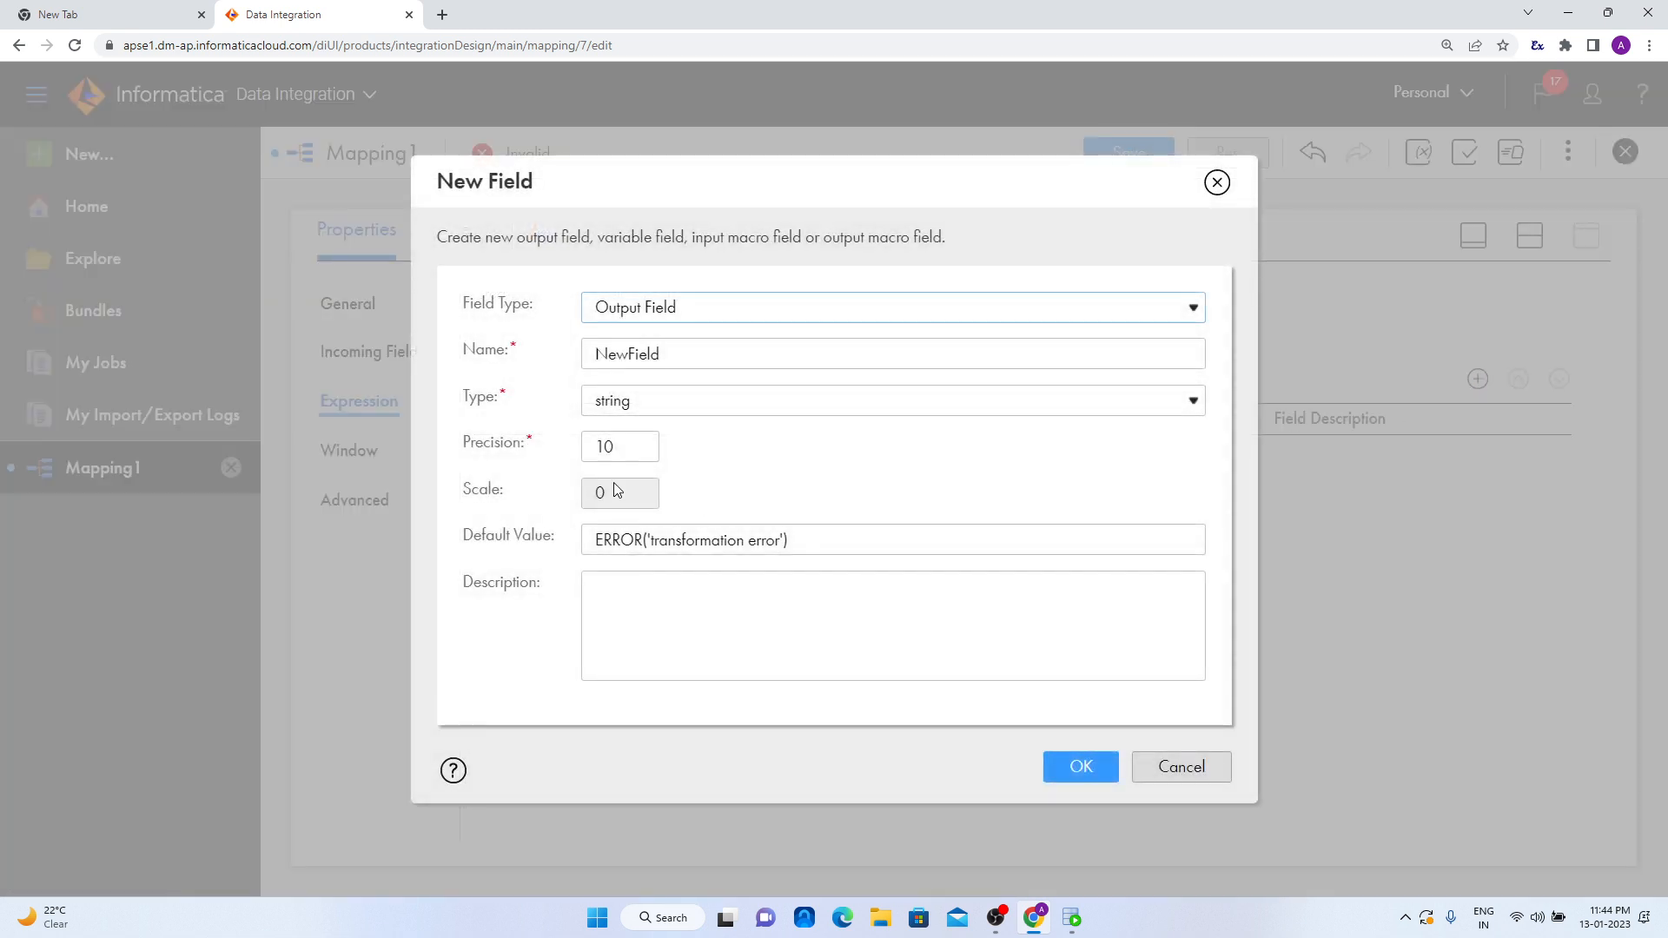
{"action": "left_click", "coordinate": [668, 308]}
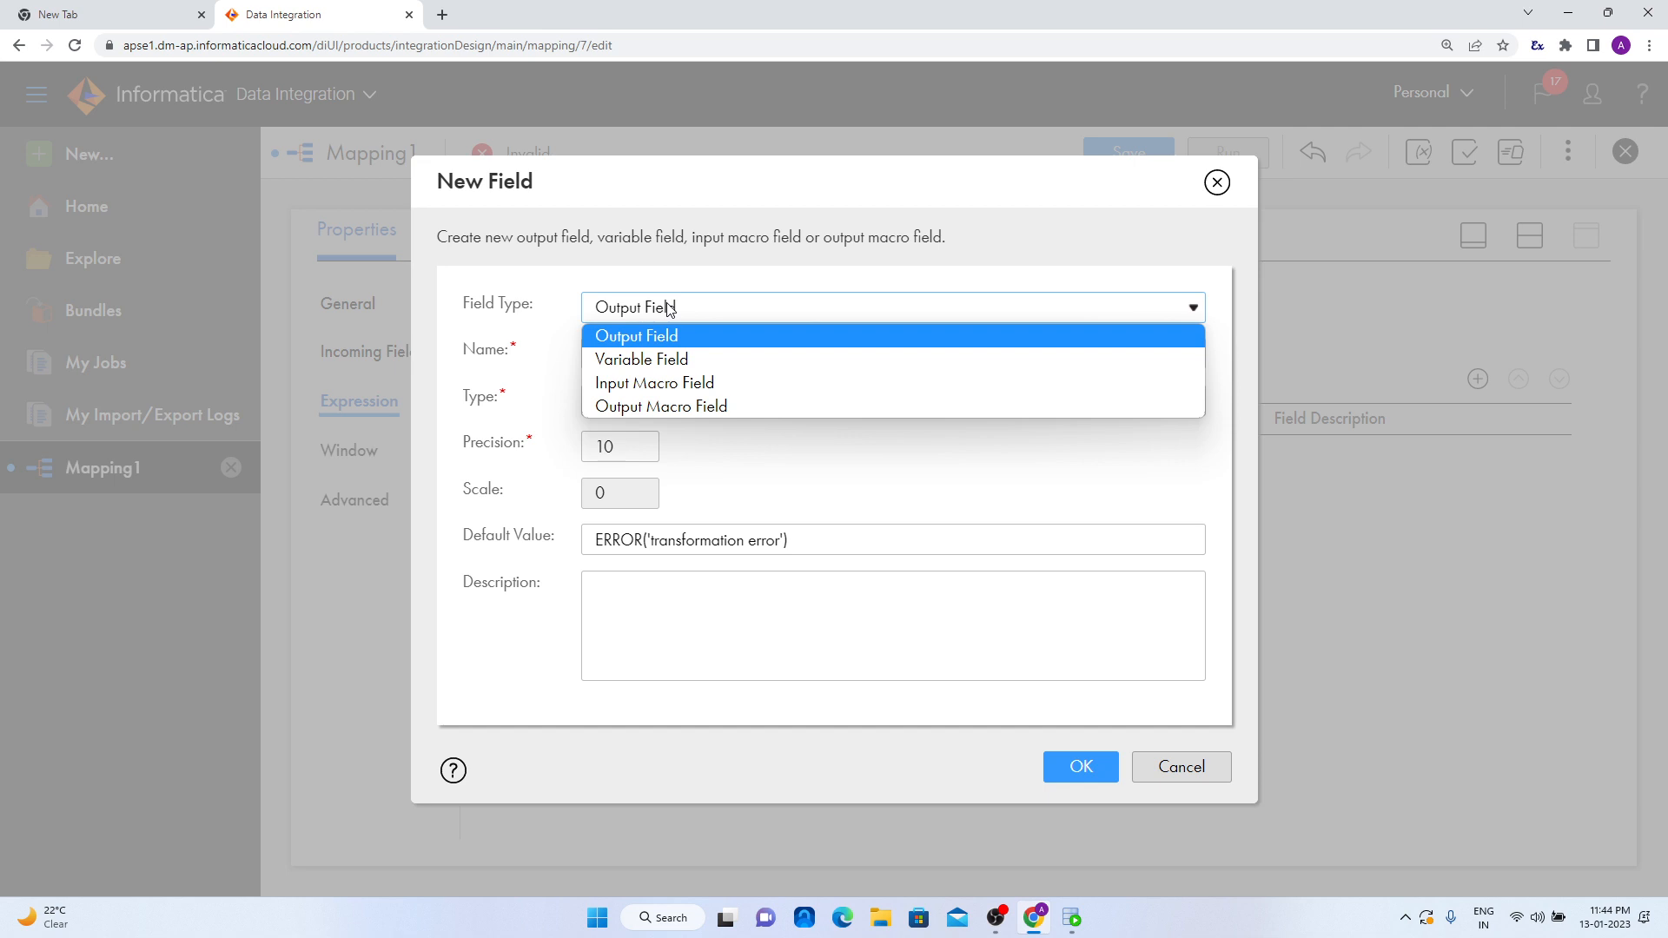
{"action": "left_click", "coordinate": [665, 384]}
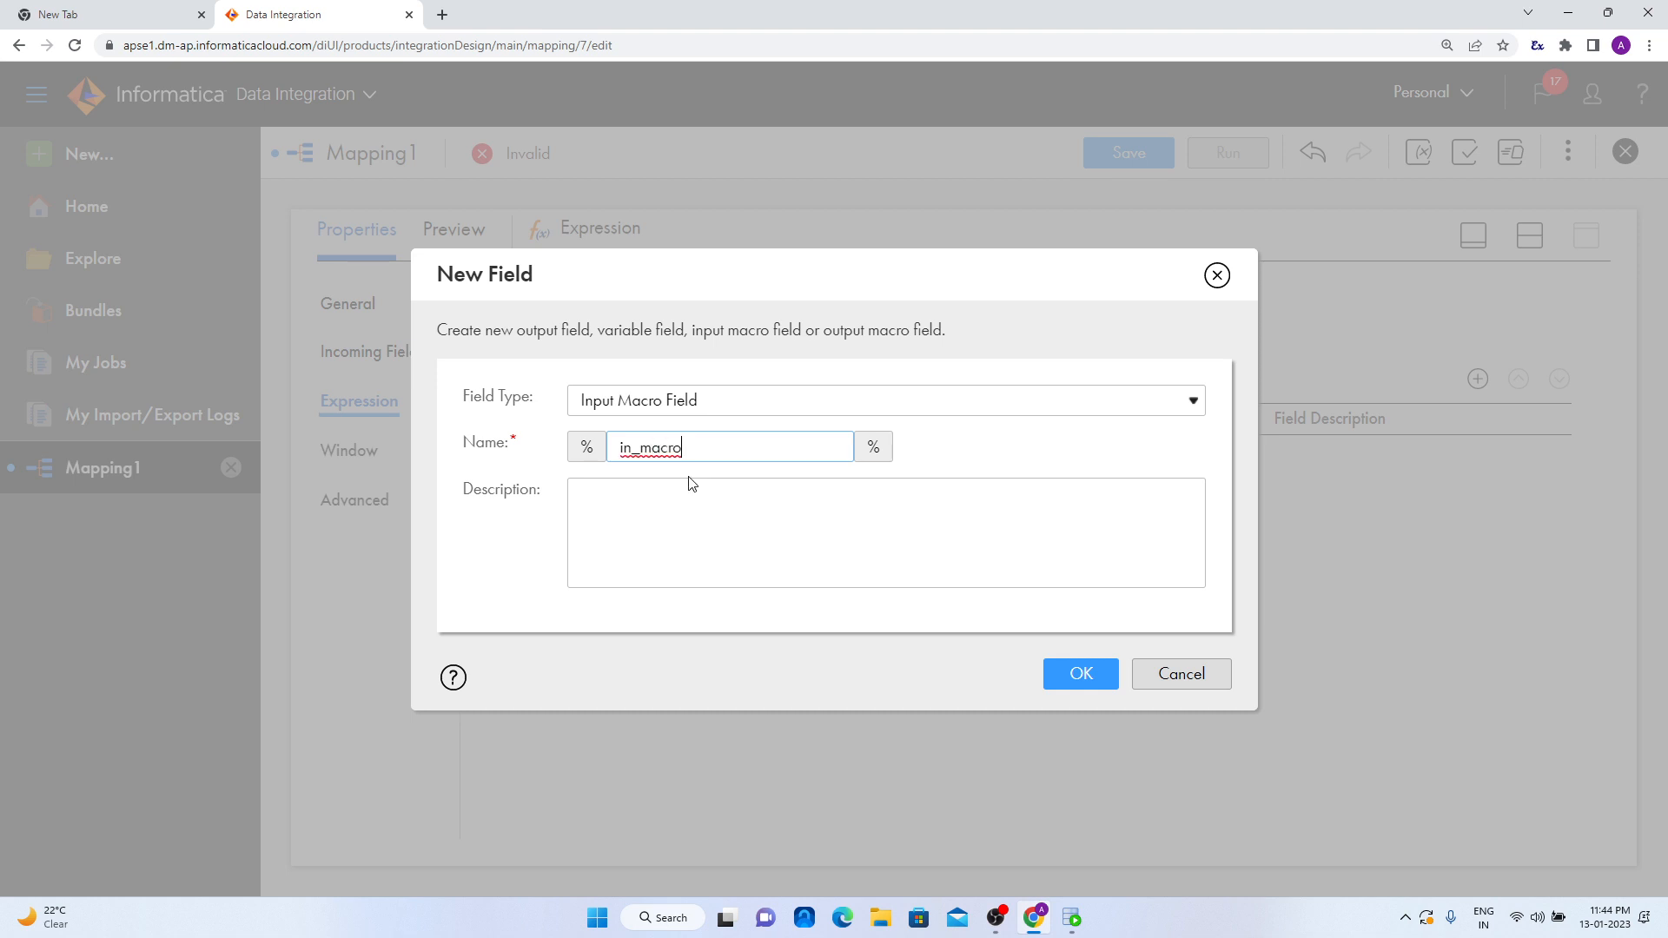
{"action": "left_click", "coordinate": [1067, 671]}
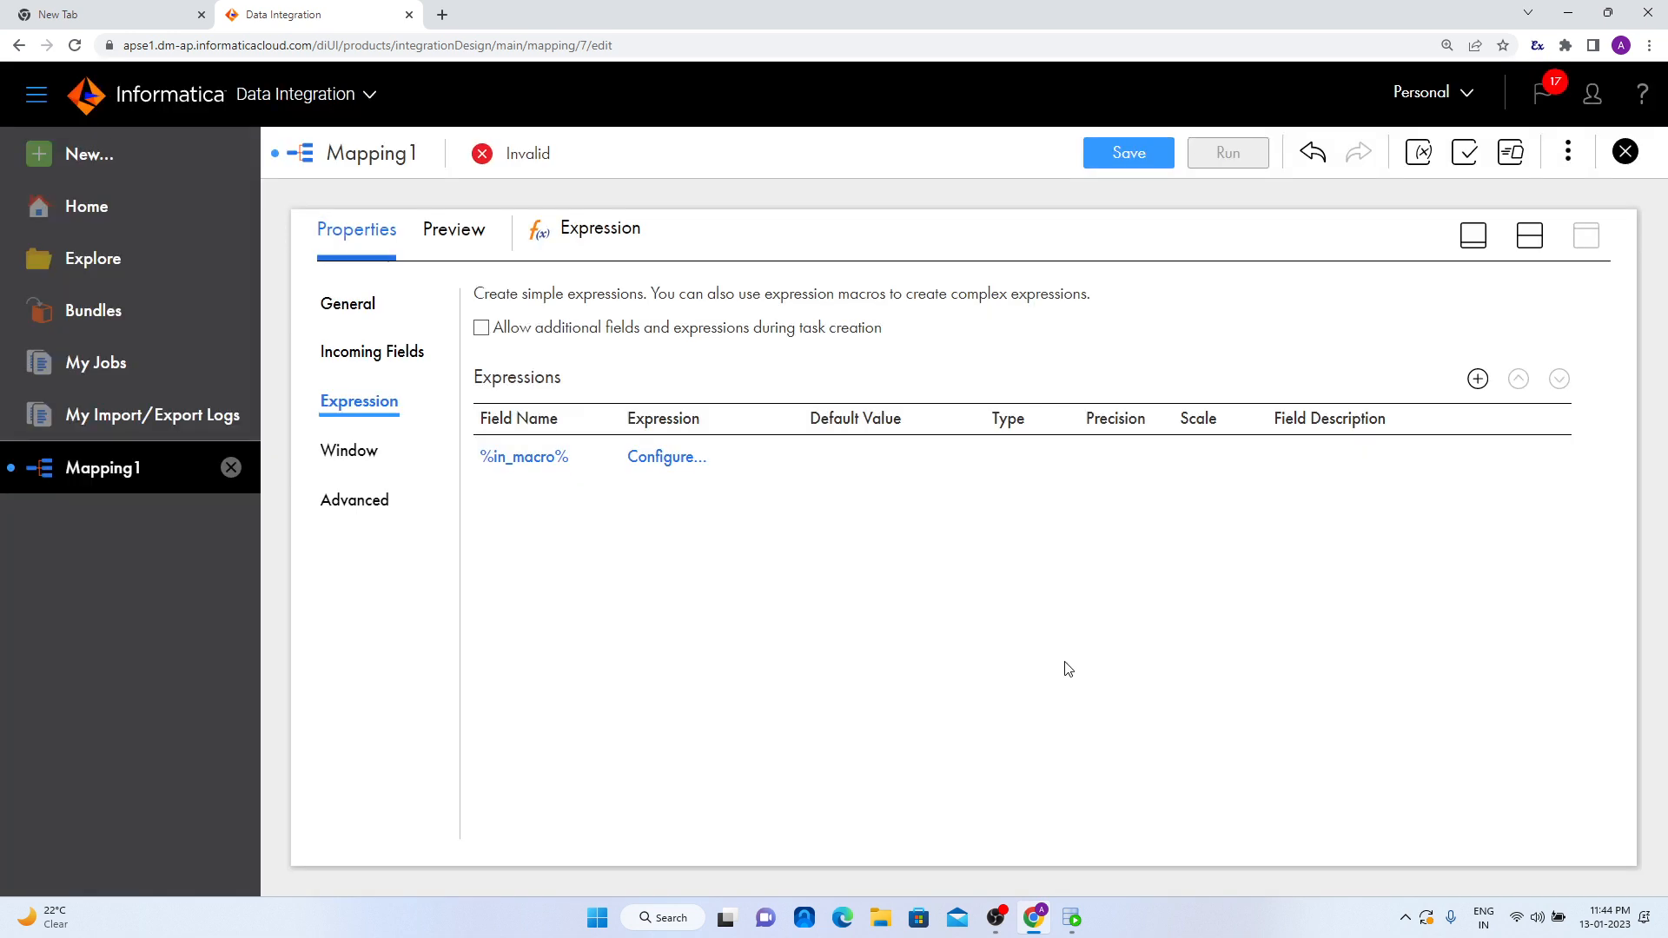
- Set the inputs of the in_macro macro variable to be chosen as Named Fields
{"action": "left_click", "coordinate": [666, 456]}
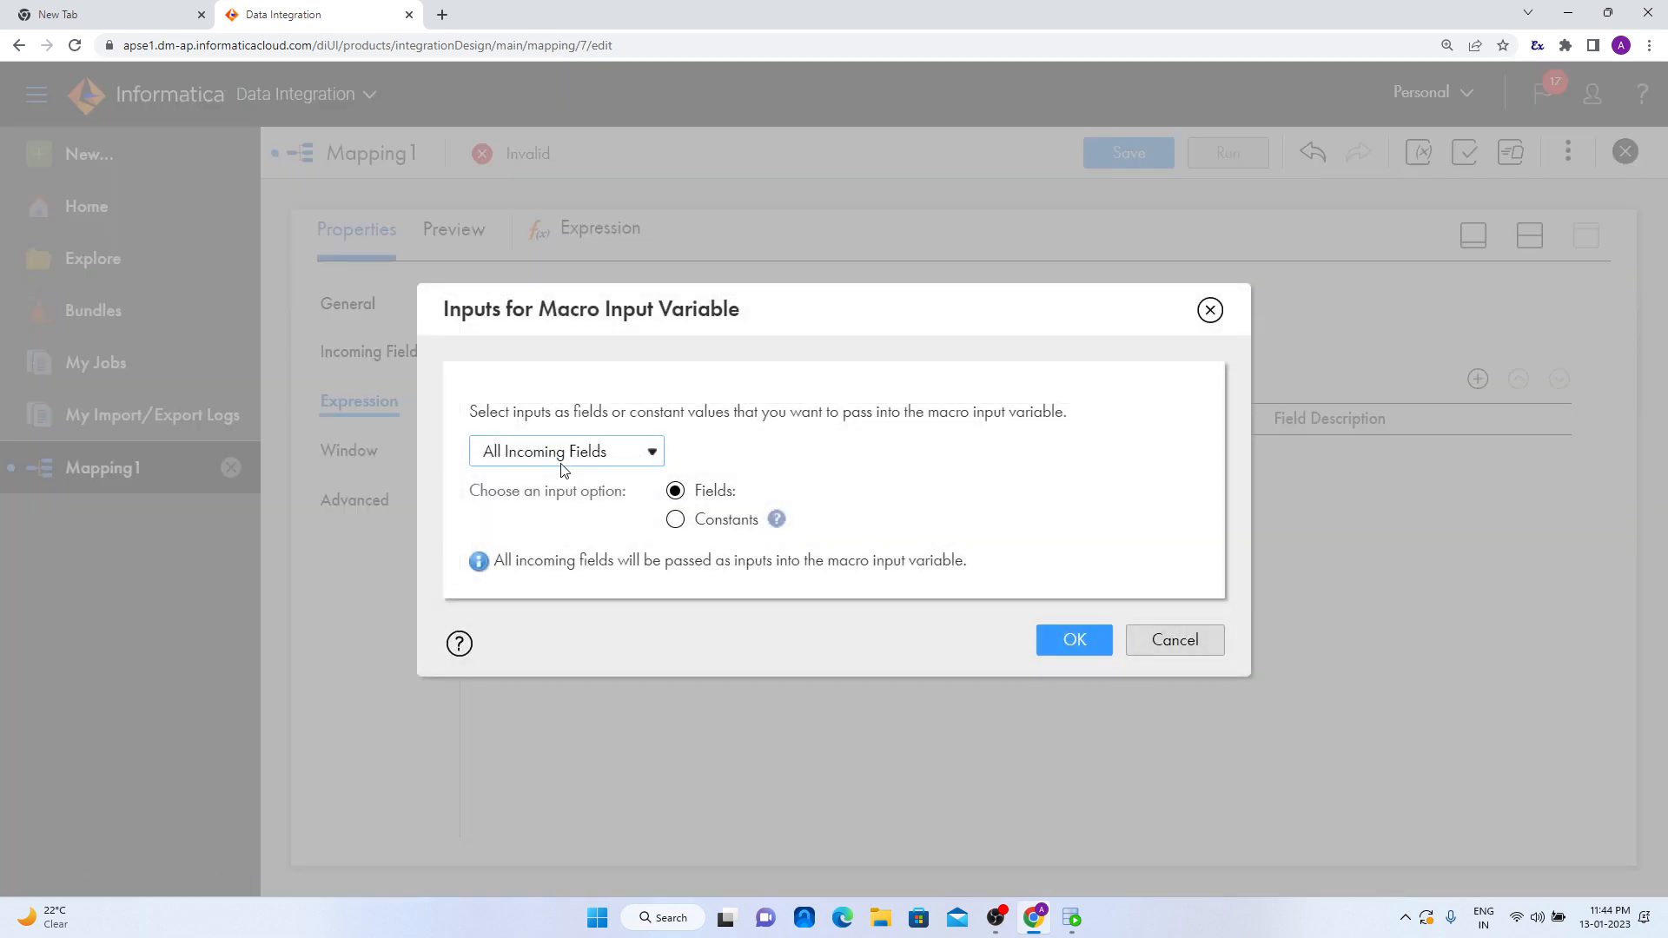
{"action": "left_click", "coordinate": [560, 465]}
{"action": "left_click", "coordinate": [556, 498]}
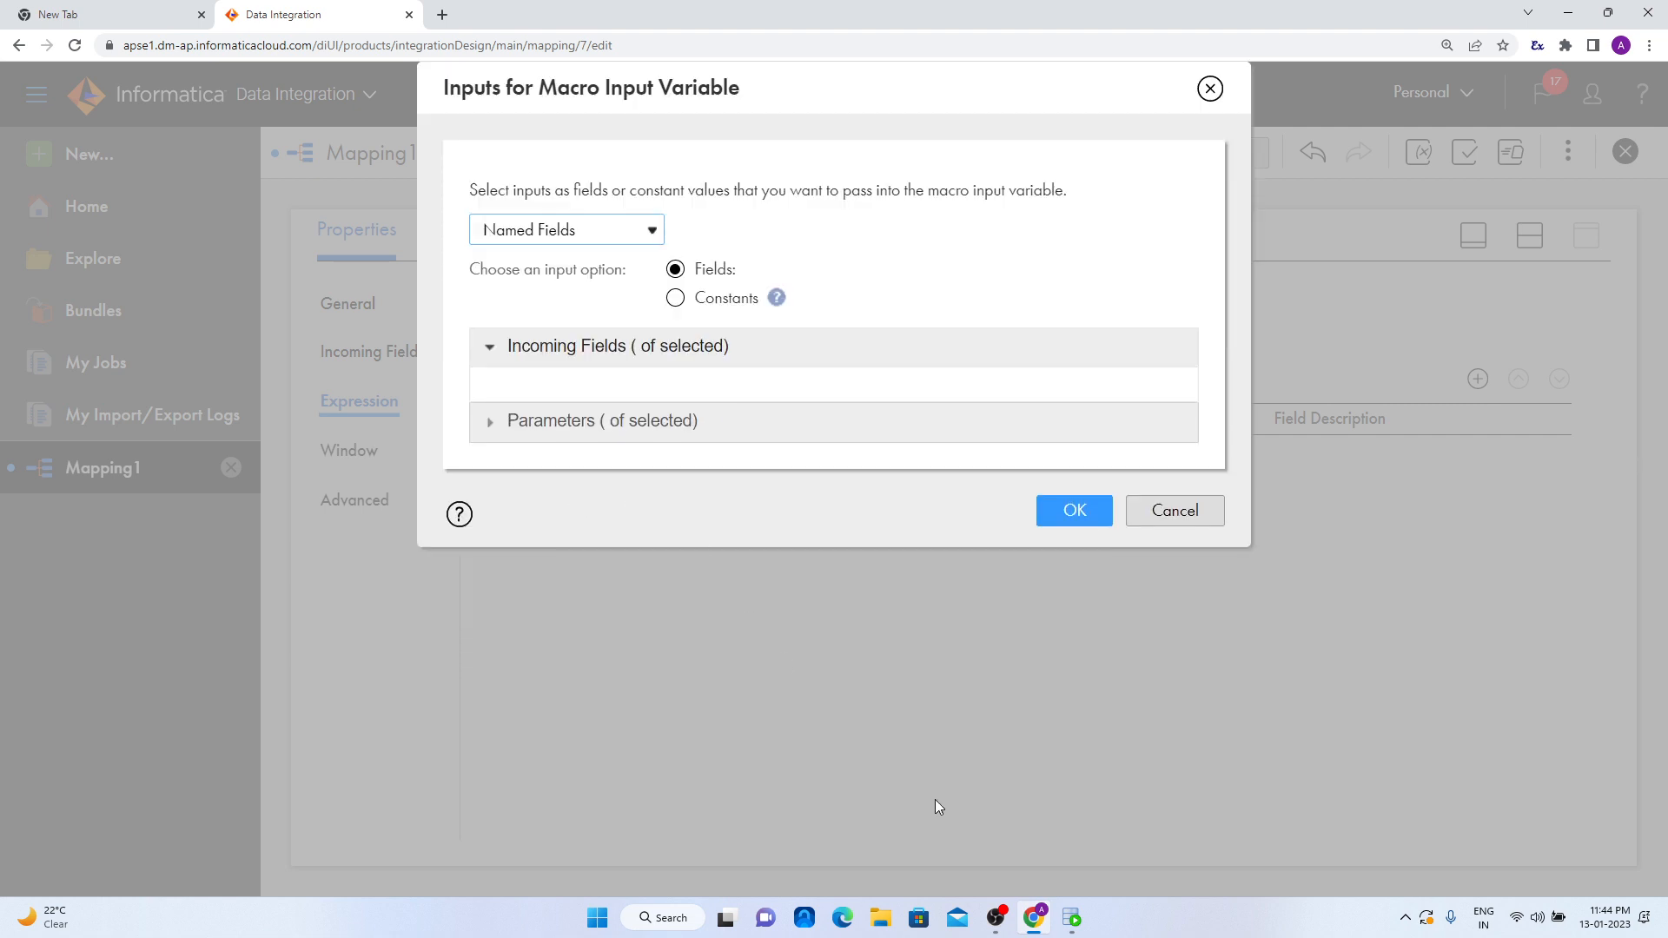
- Compare the SRC_EMPLOYEES query result in Oracle SQL Developer with the incoming fields to find the columns containing unwanted whitespace
{"action": "key", "text": "alt+Tab"}
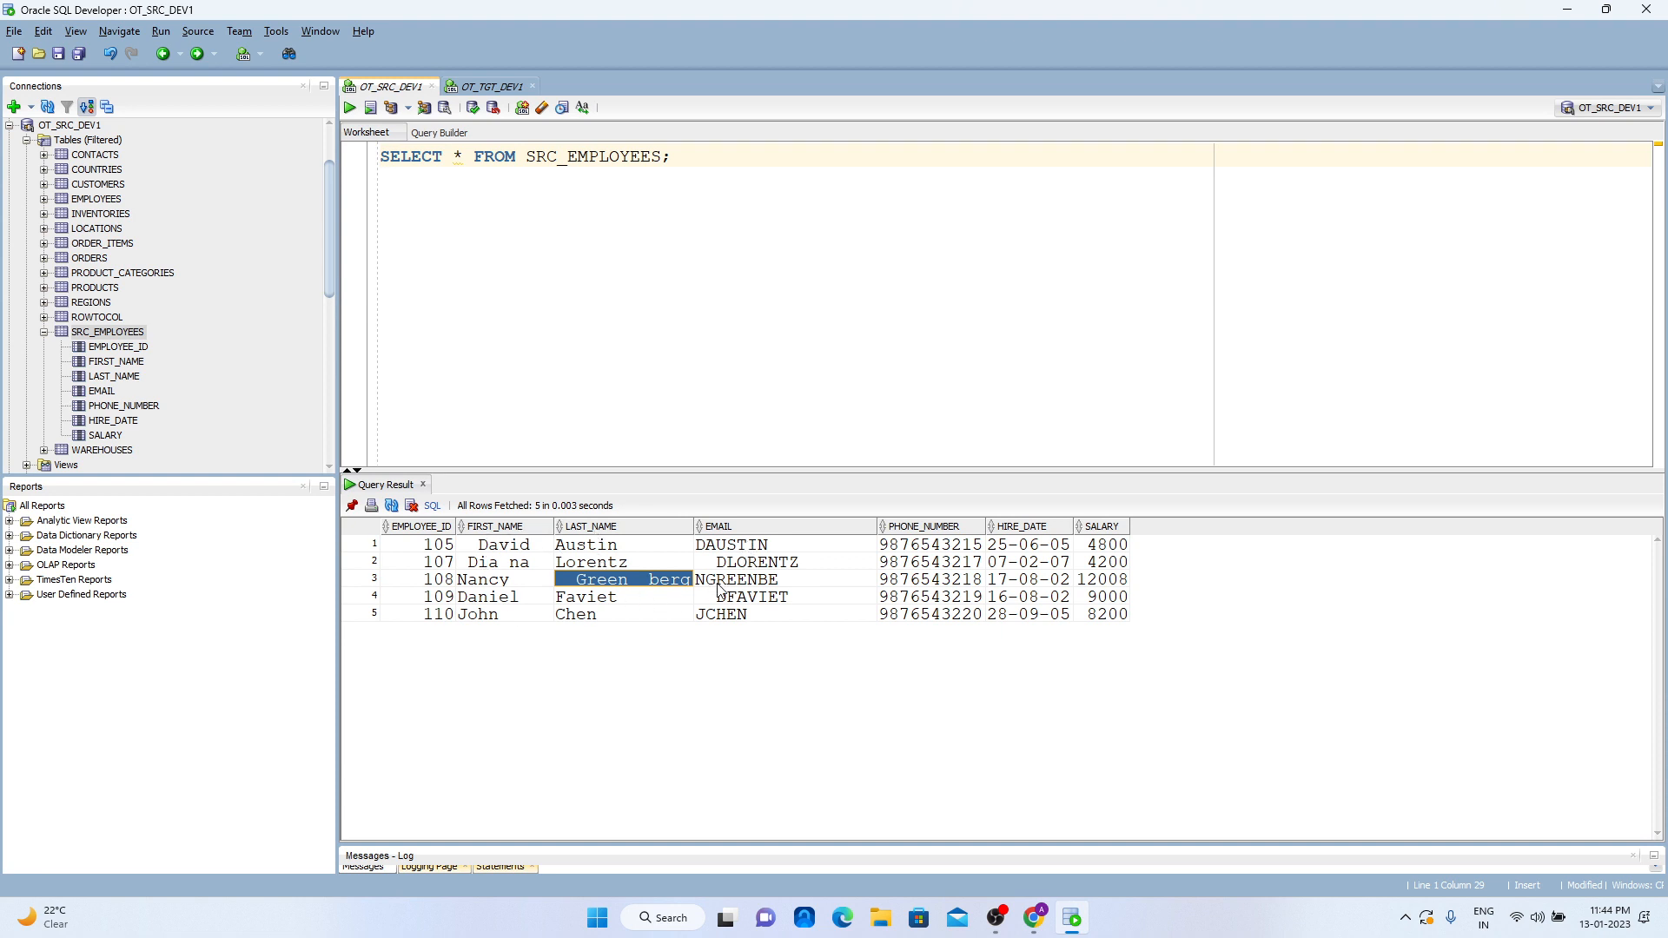
{"action": "left_click", "coordinate": [1074, 915]}
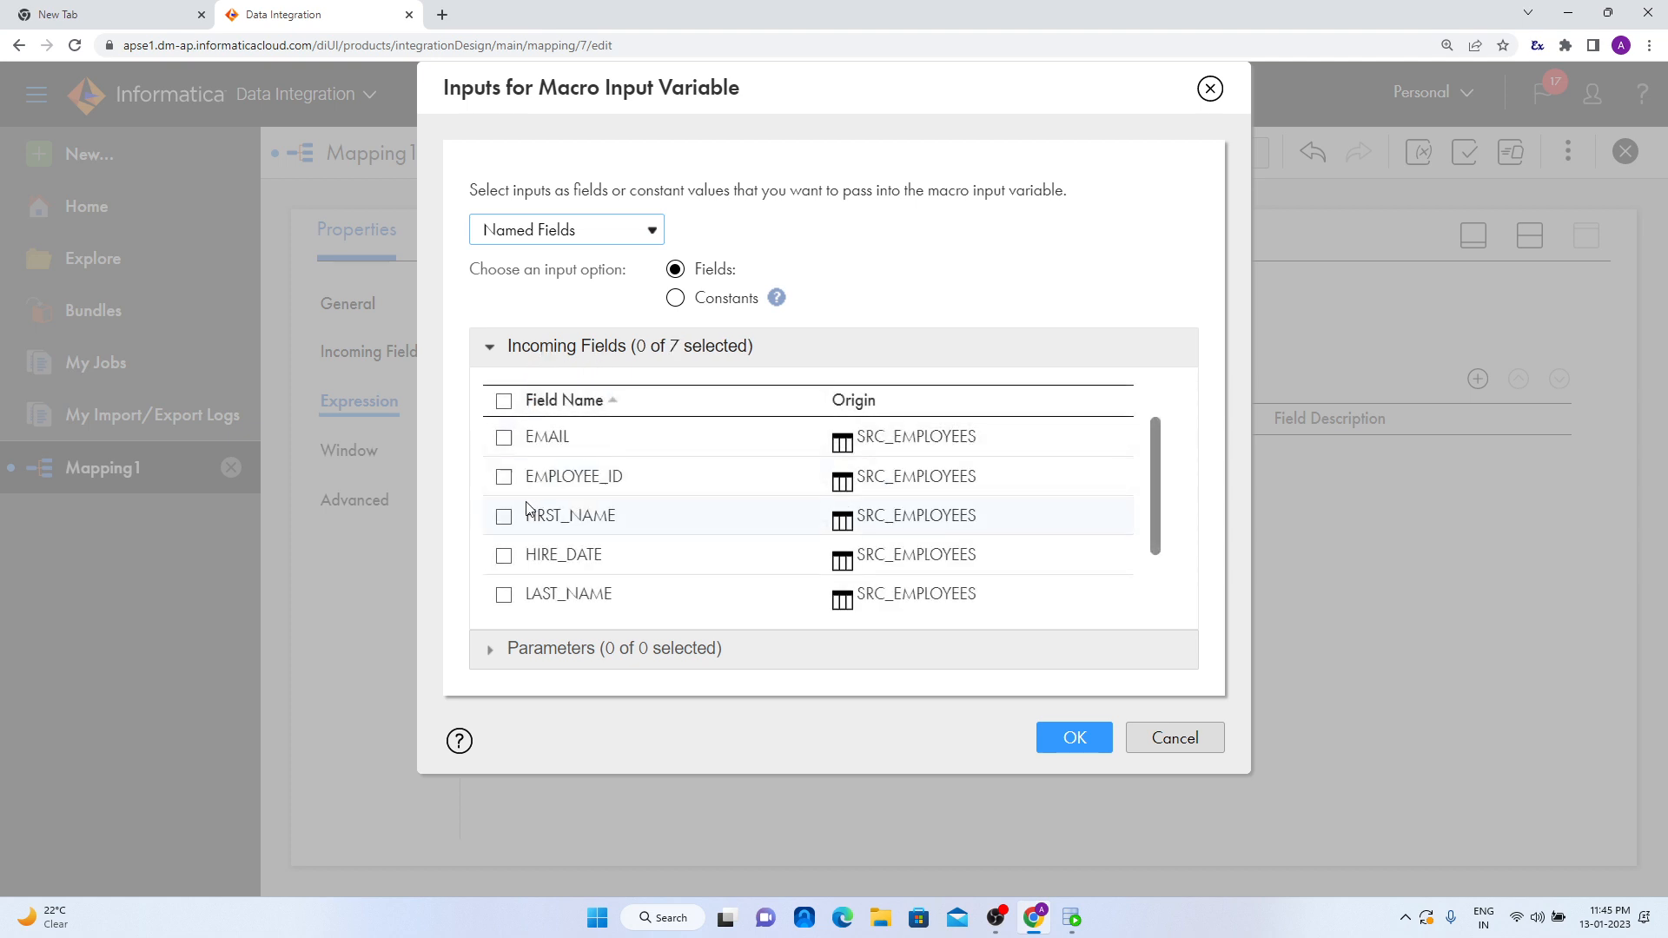
{"action": "scroll", "coordinate": [547, 574], "scroll_direction": "down", "scroll_amount": 2}
{"action": "scroll", "coordinate": [556, 590], "scroll_direction": "up", "scroll_amount": 1}
{"action": "scroll", "coordinate": [603, 573], "scroll_direction": "down", "scroll_amount": 1}
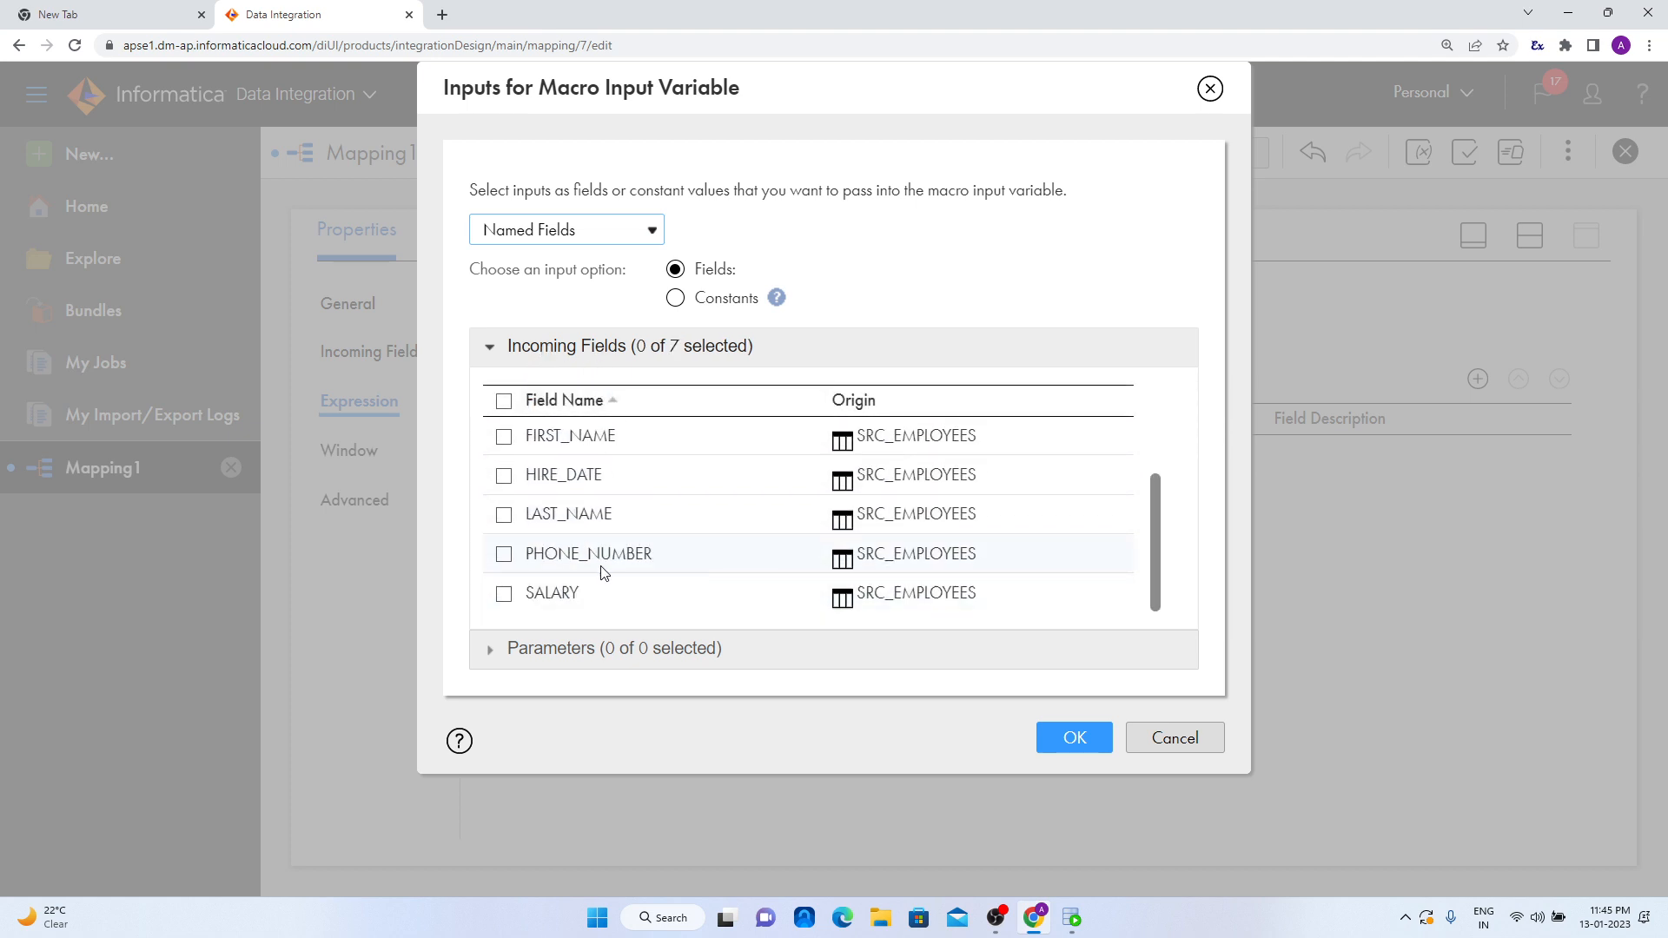
{"action": "scroll", "coordinate": [604, 572], "scroll_direction": "up", "scroll_amount": 2}
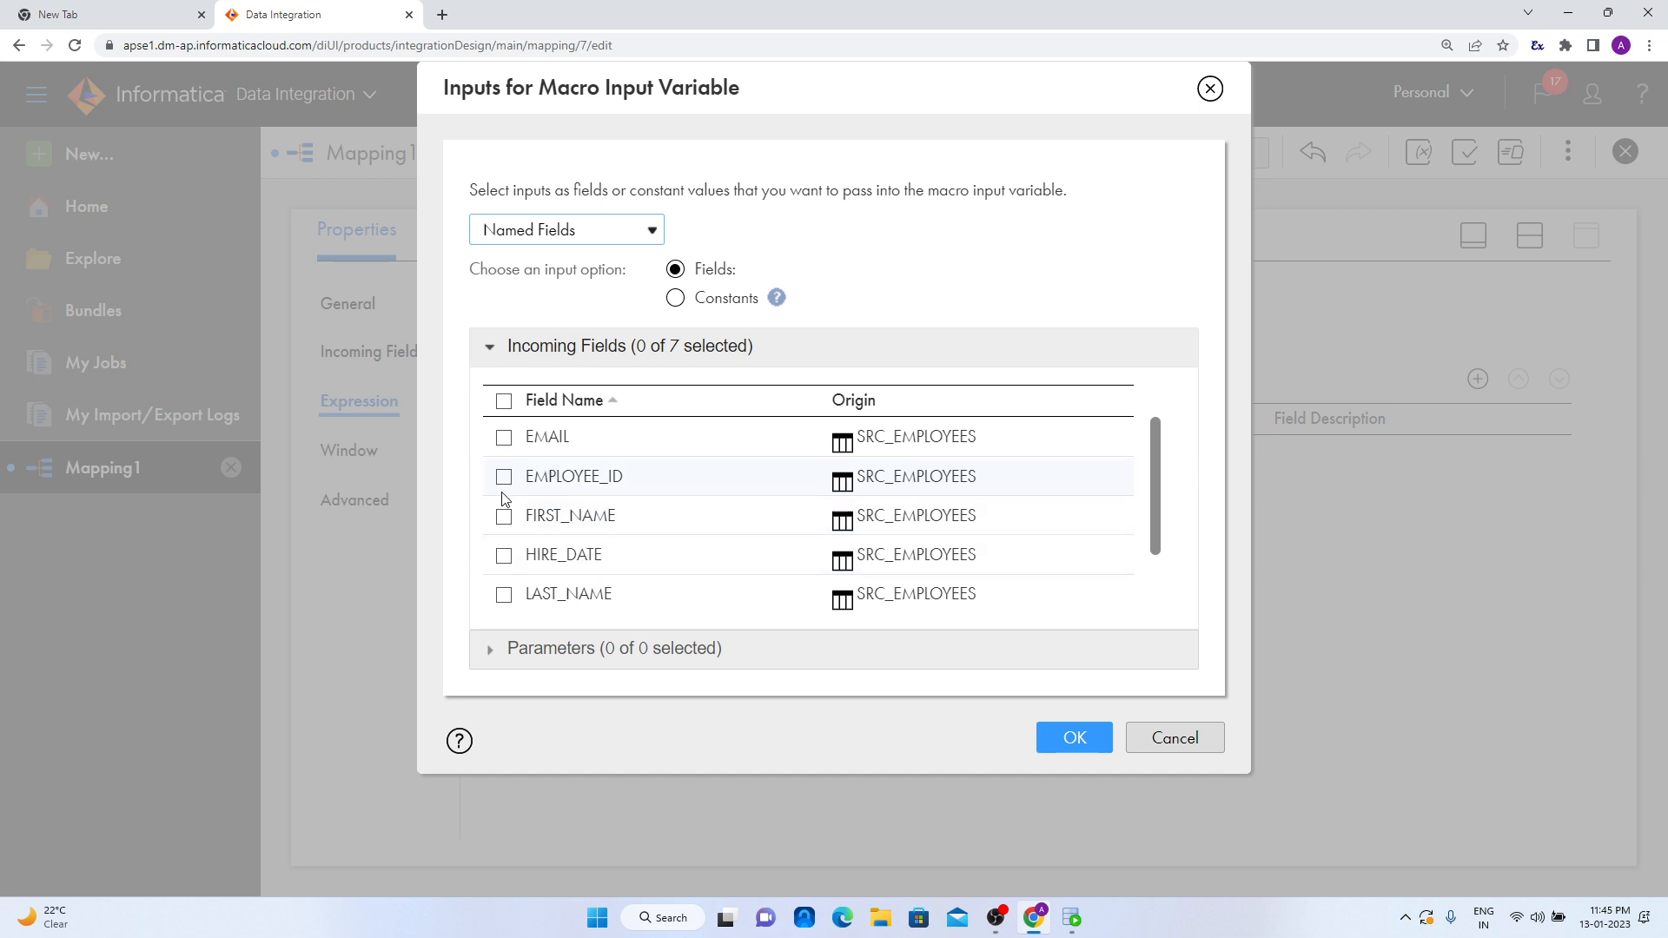
{"action": "left_click", "coordinate": [1077, 921]}
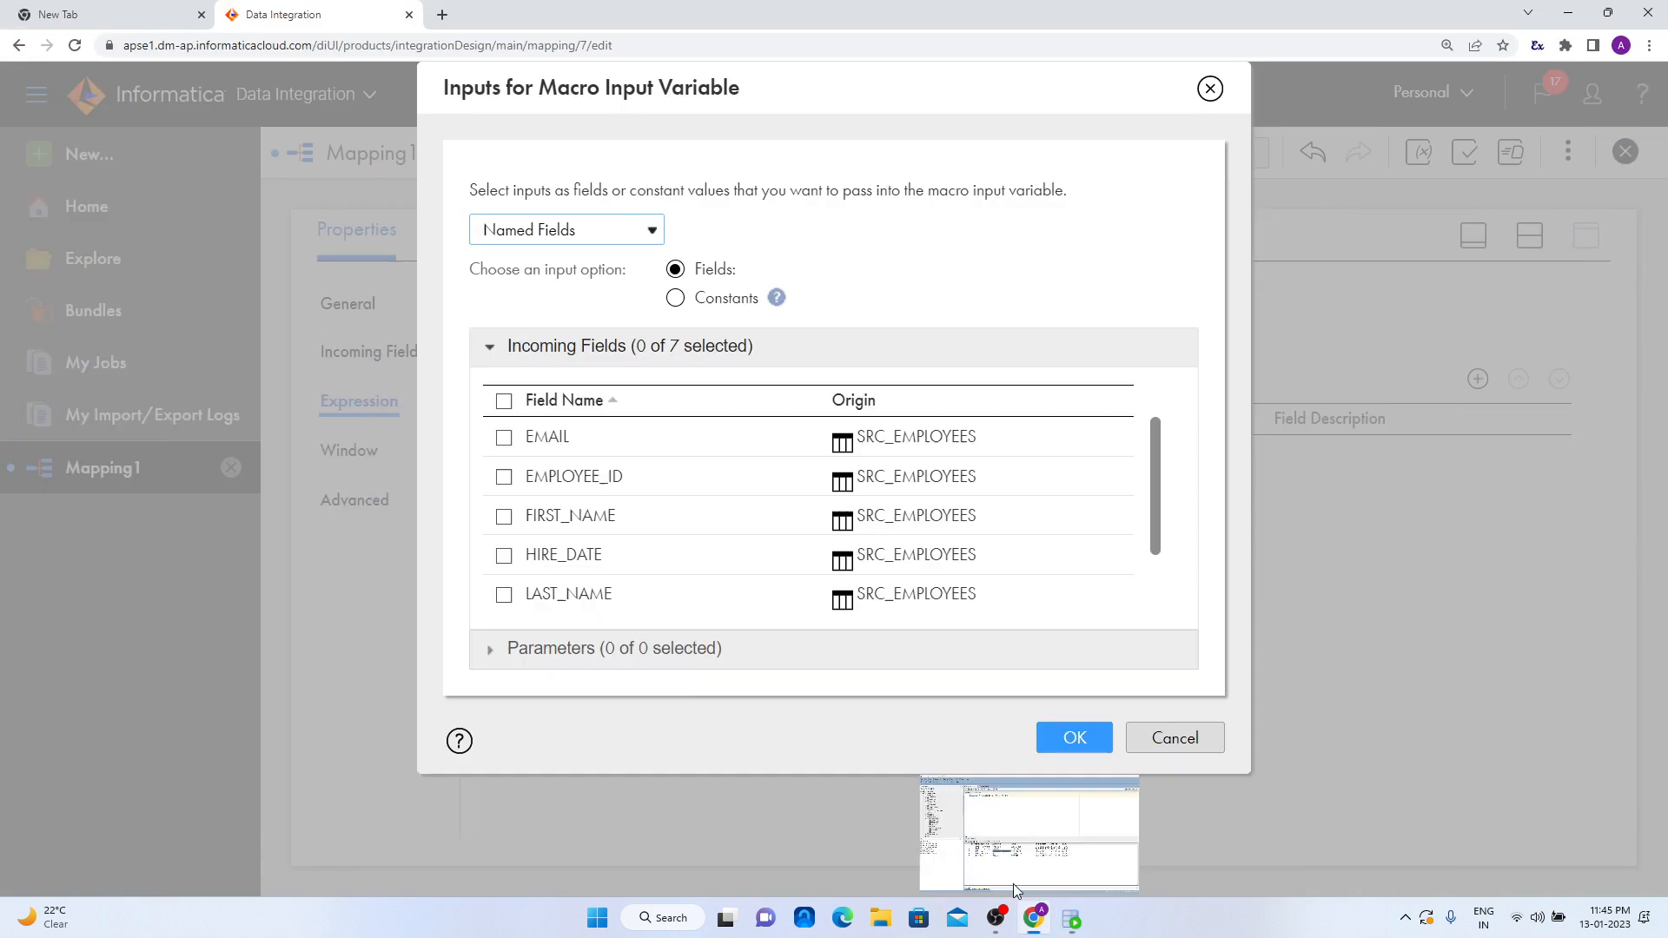
{"action": "left_click", "coordinate": [1033, 918]}
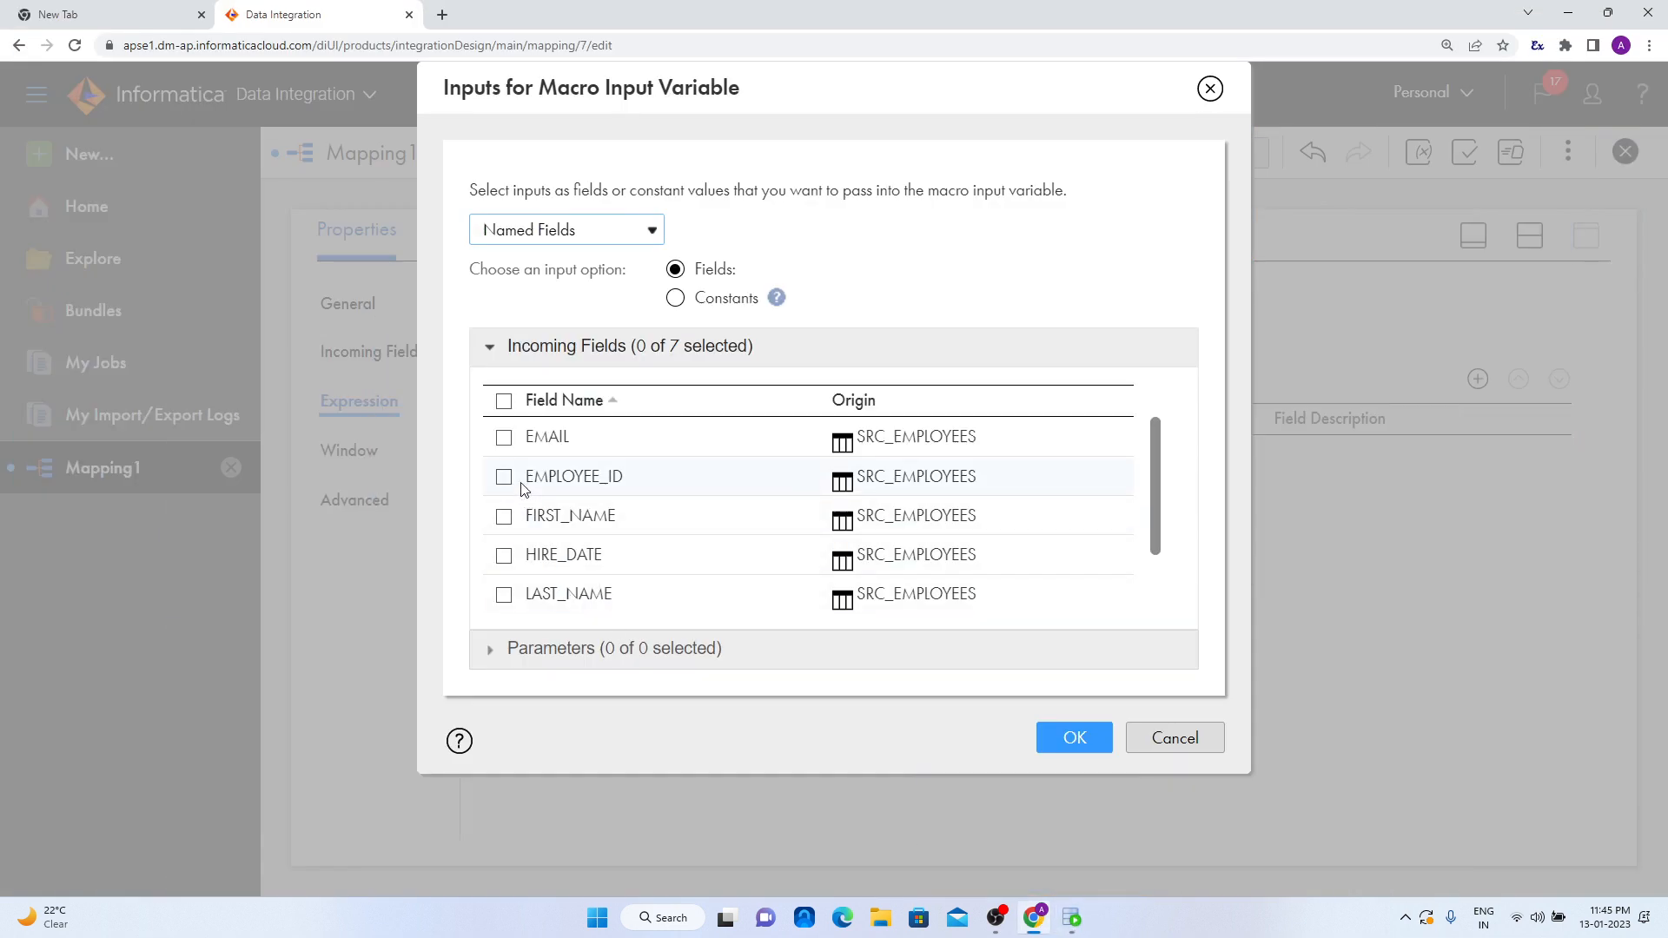
- Pass the incoming fields FIRST_NAME, LAST_NAME and EMAIL into the in_macro variable
{"action": "left_click", "coordinate": [503, 516]}
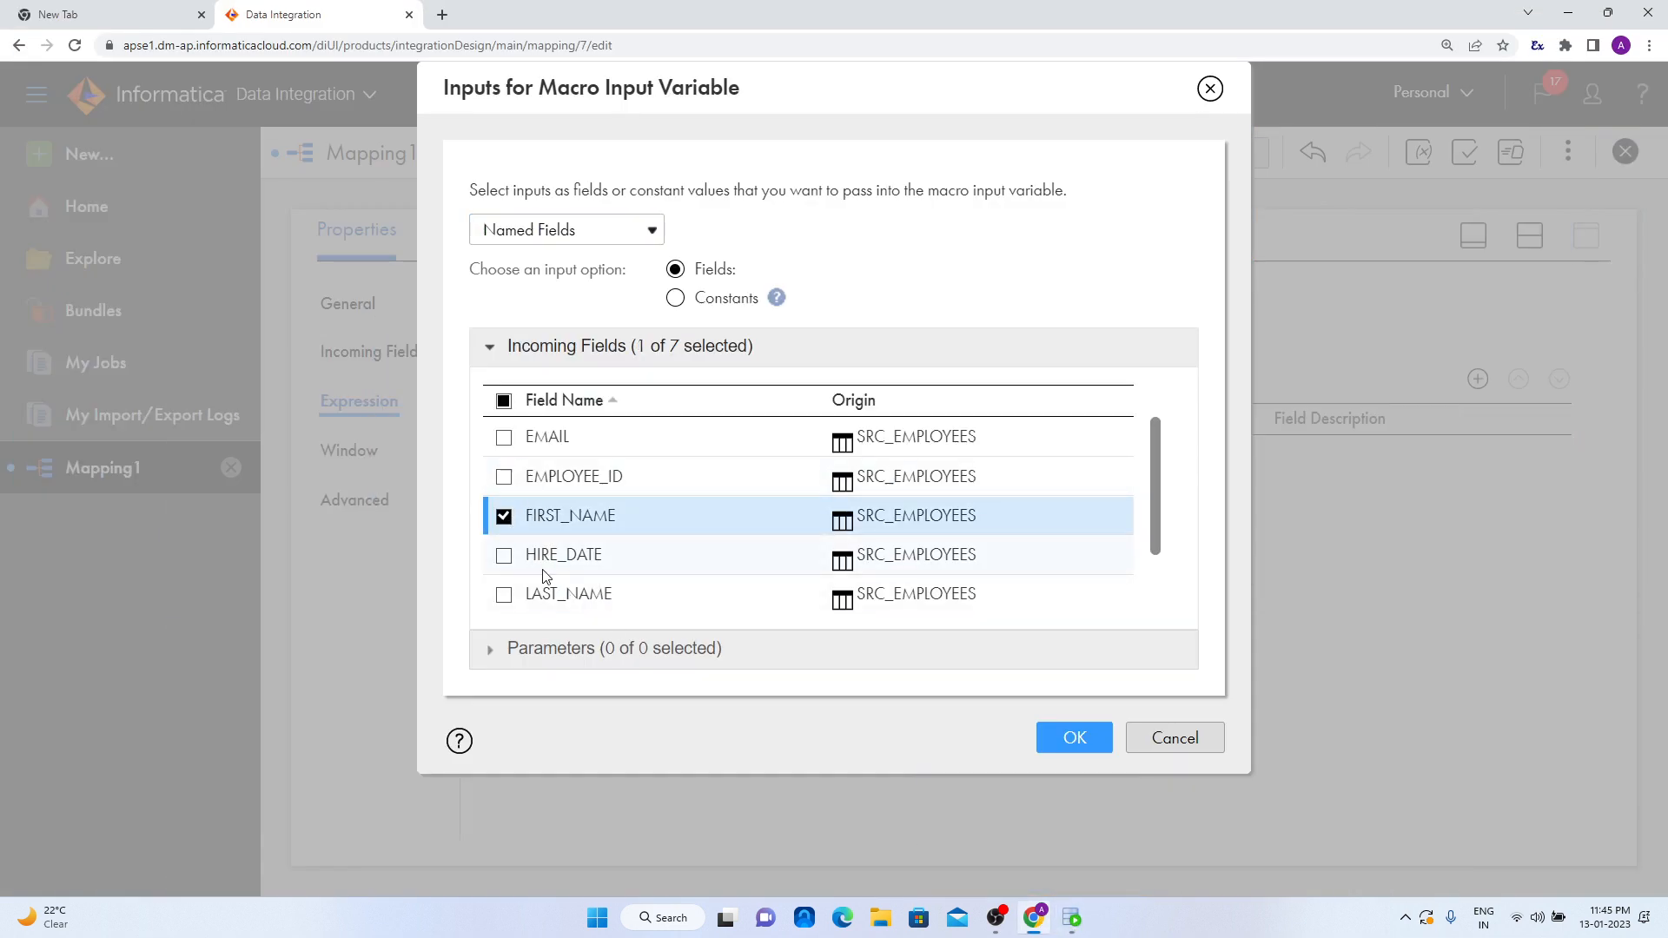
{"action": "scroll", "coordinate": [546, 573], "scroll_direction": "down", "scroll_amount": 1}
{"action": "left_click", "coordinate": [504, 515]}
{"action": "scroll", "coordinate": [521, 551], "scroll_direction": "up", "scroll_amount": 1}
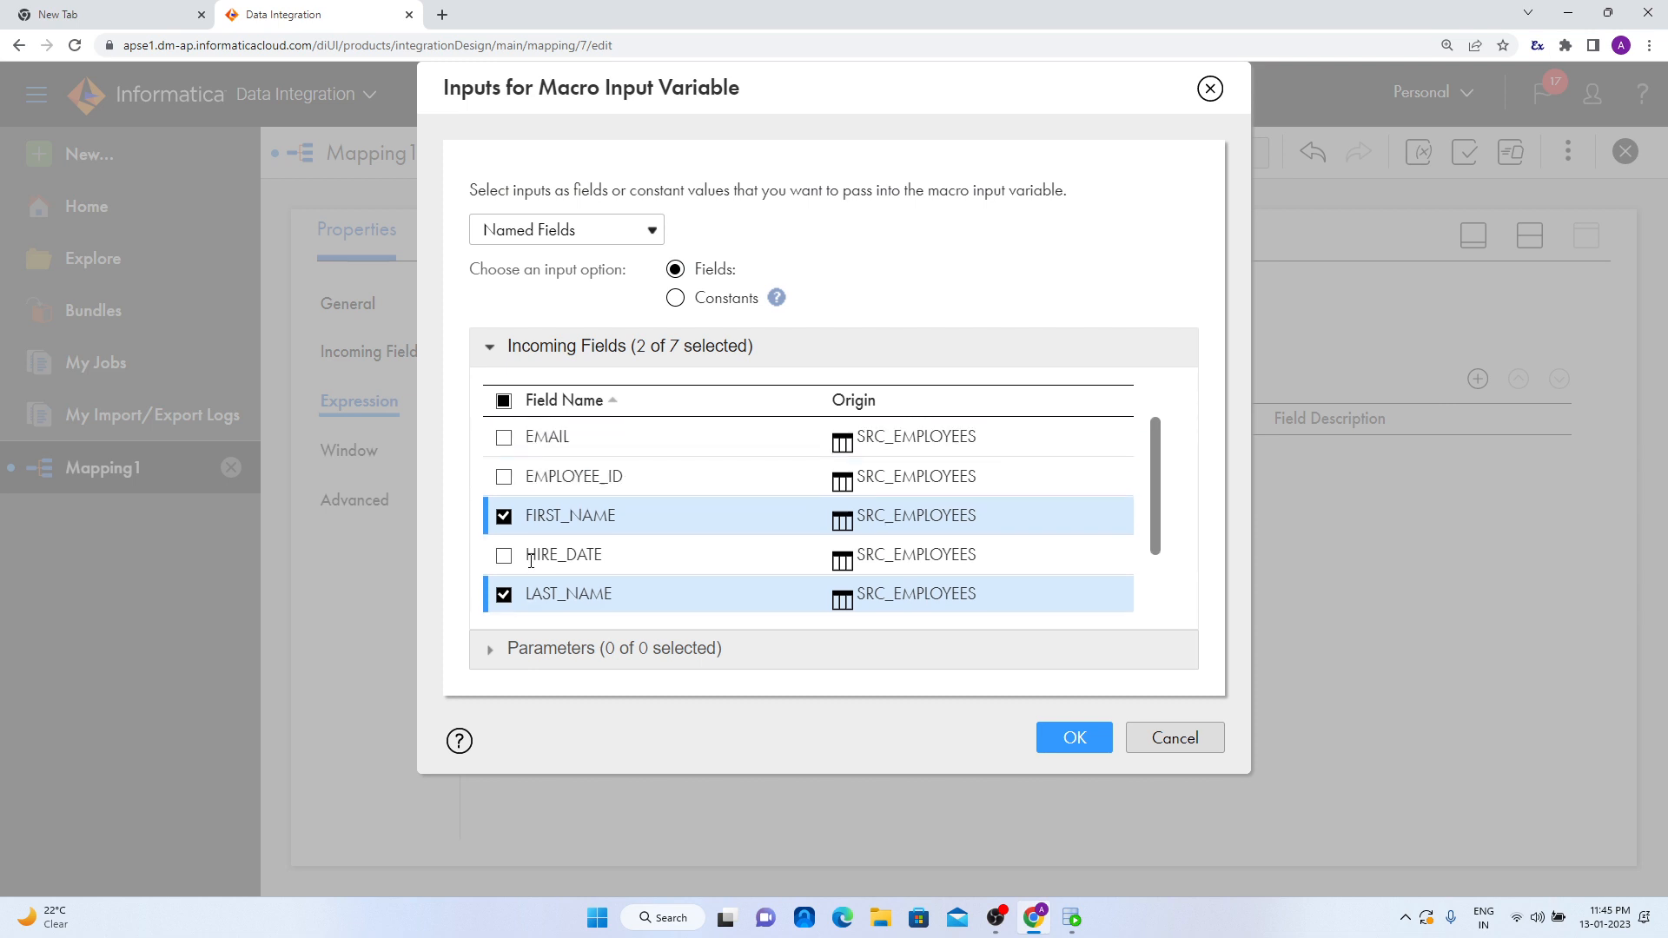
{"action": "left_click", "coordinate": [504, 437]}
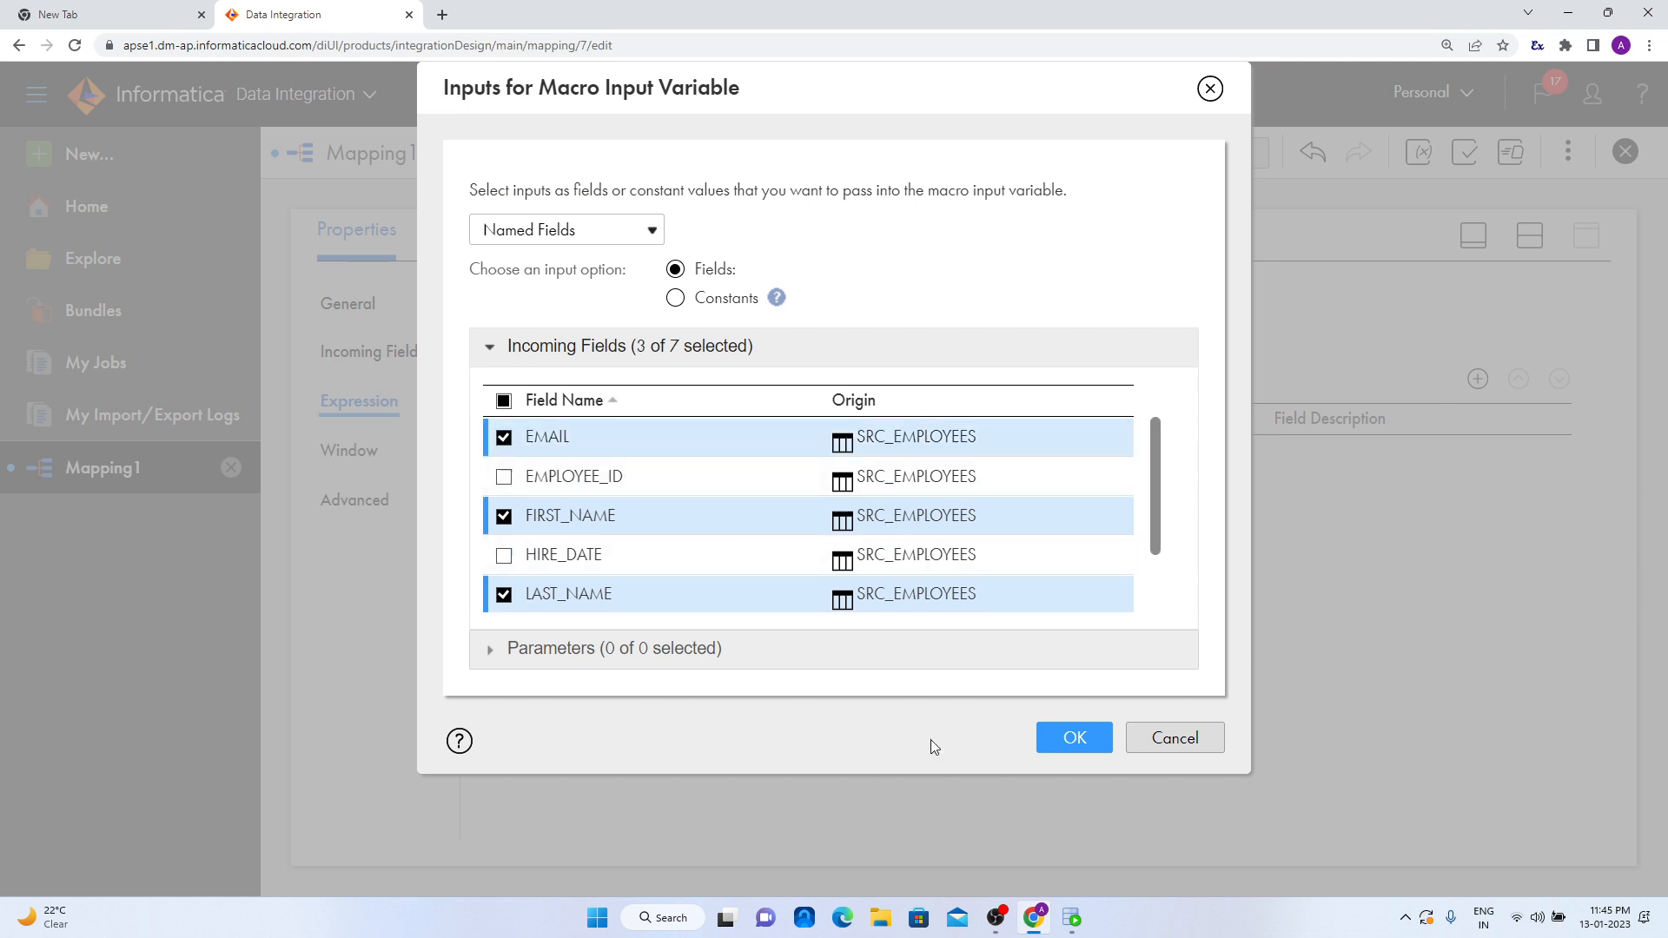
{"action": "mouse_move", "coordinate": [1073, 926]}
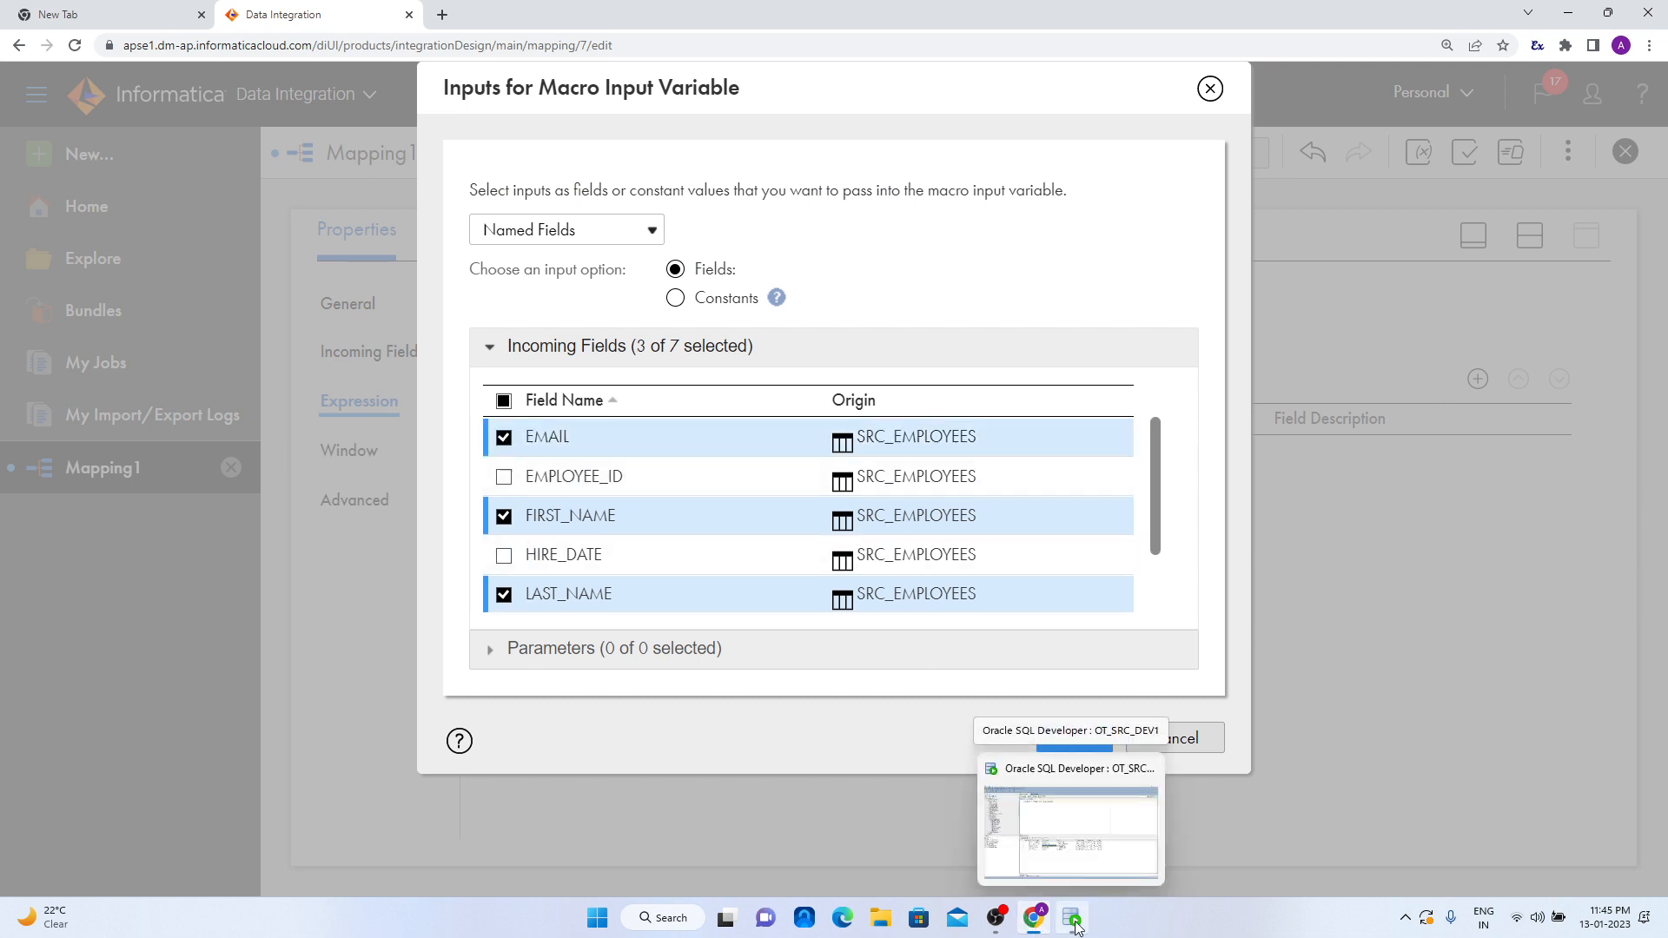
{"action": "left_click", "coordinate": [1070, 829]}
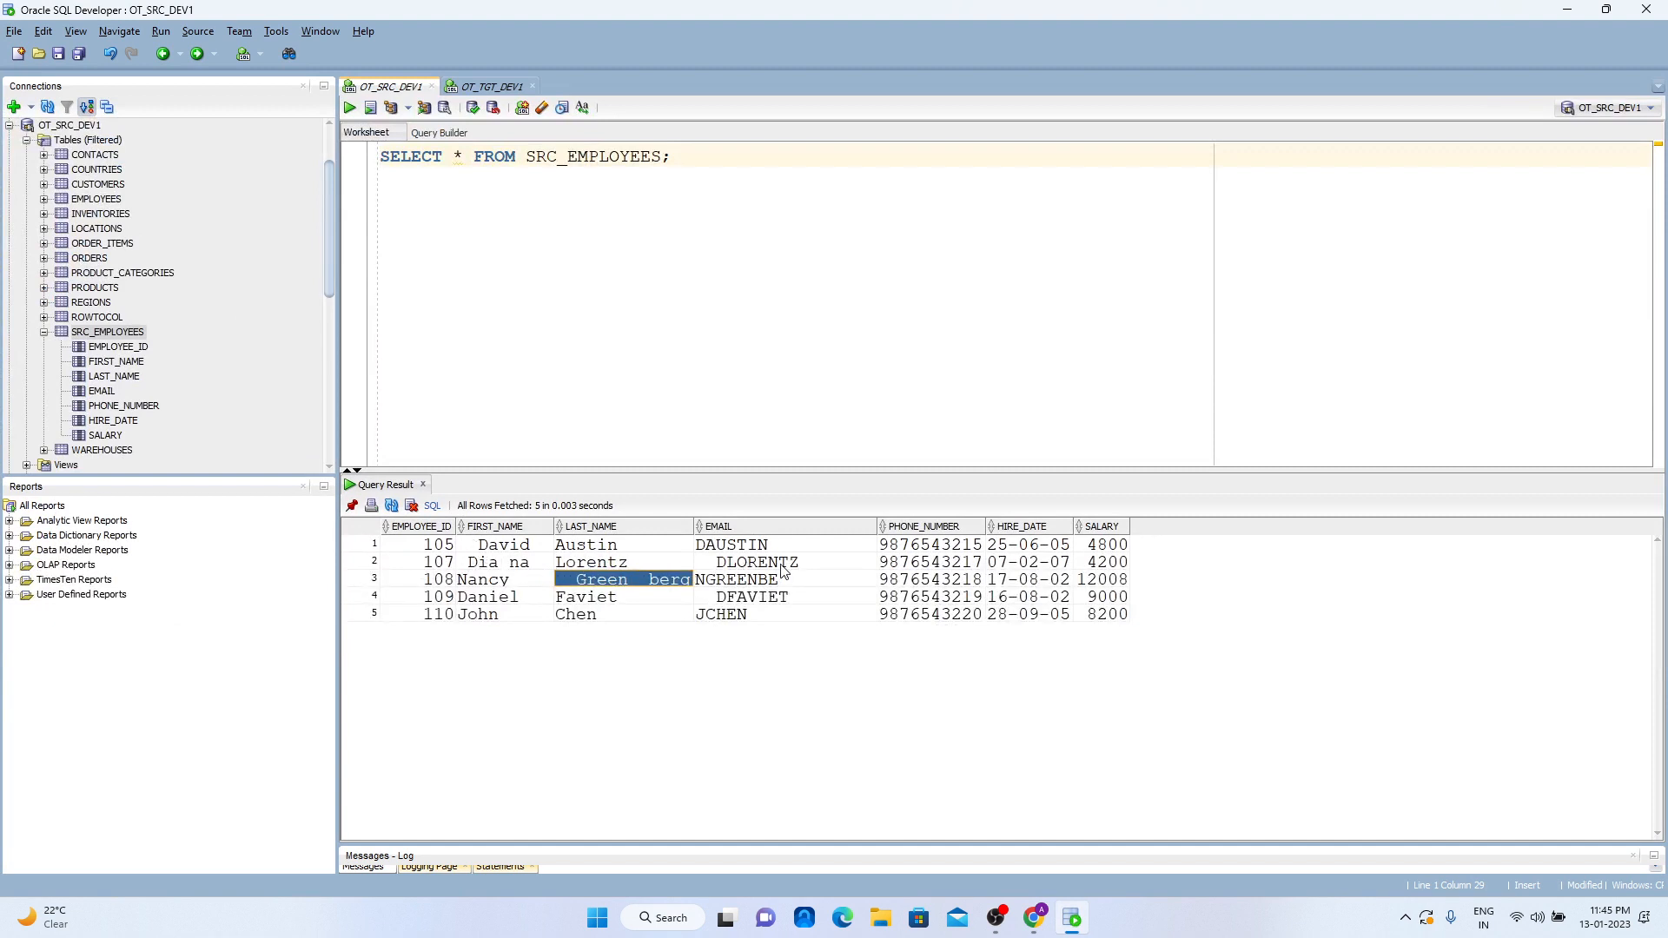
{"action": "left_click", "coordinate": [1567, 9]}
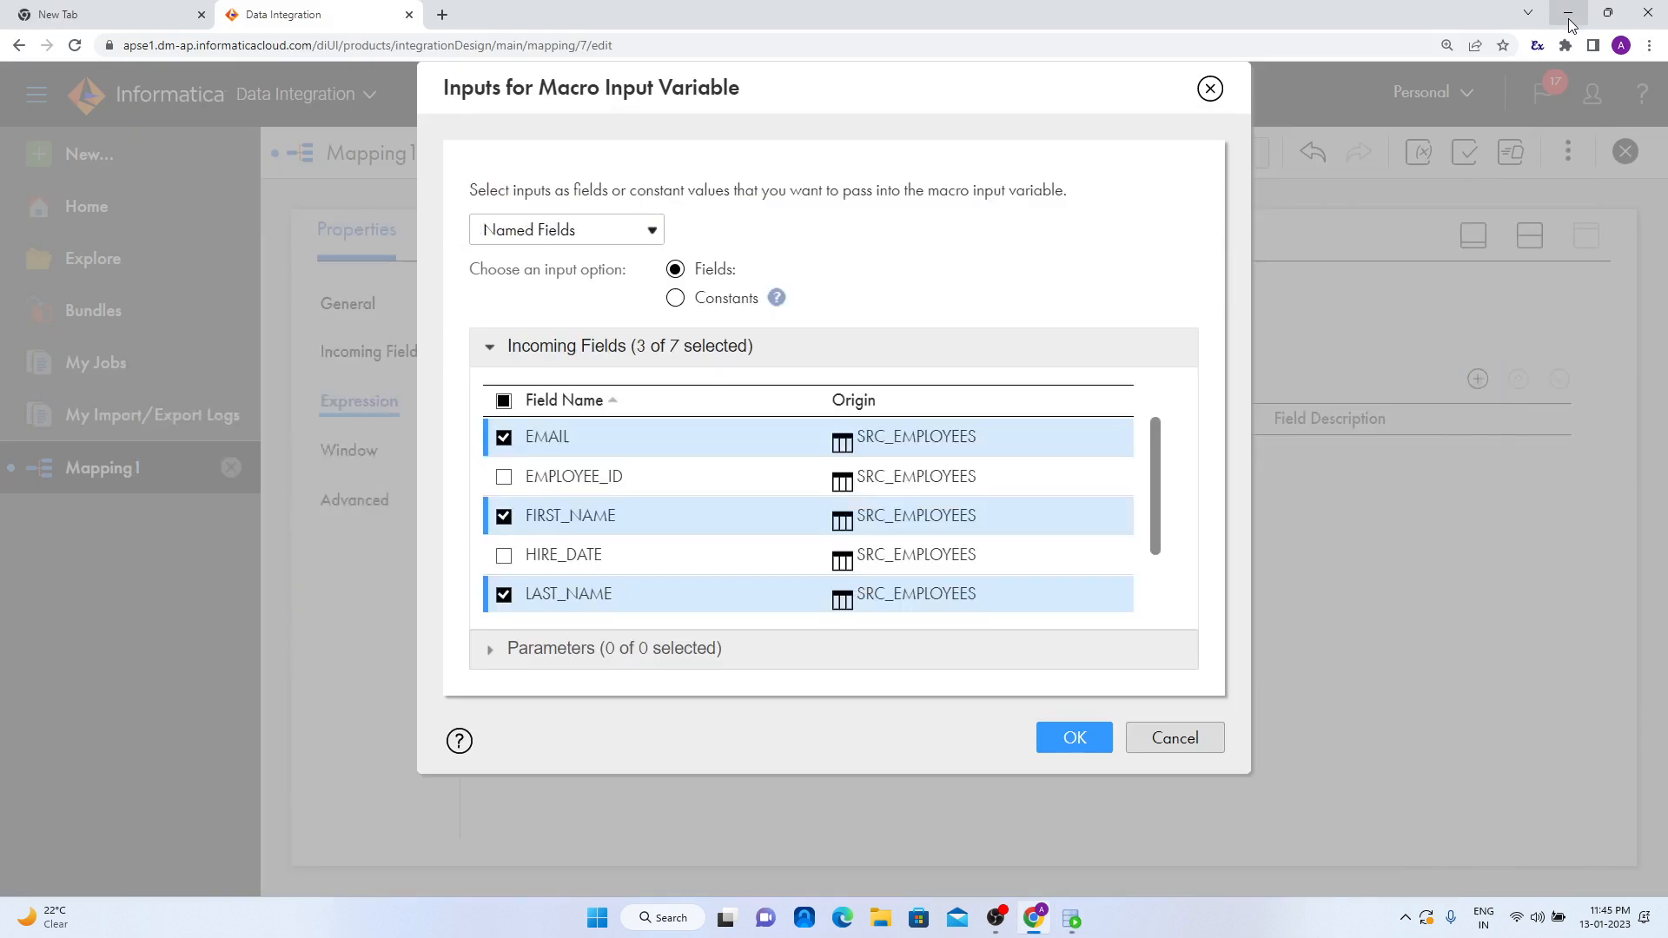
{"action": "left_click", "coordinate": [641, 238]}
{"action": "left_click", "coordinate": [764, 220]}
{"action": "left_click", "coordinate": [1075, 738]}
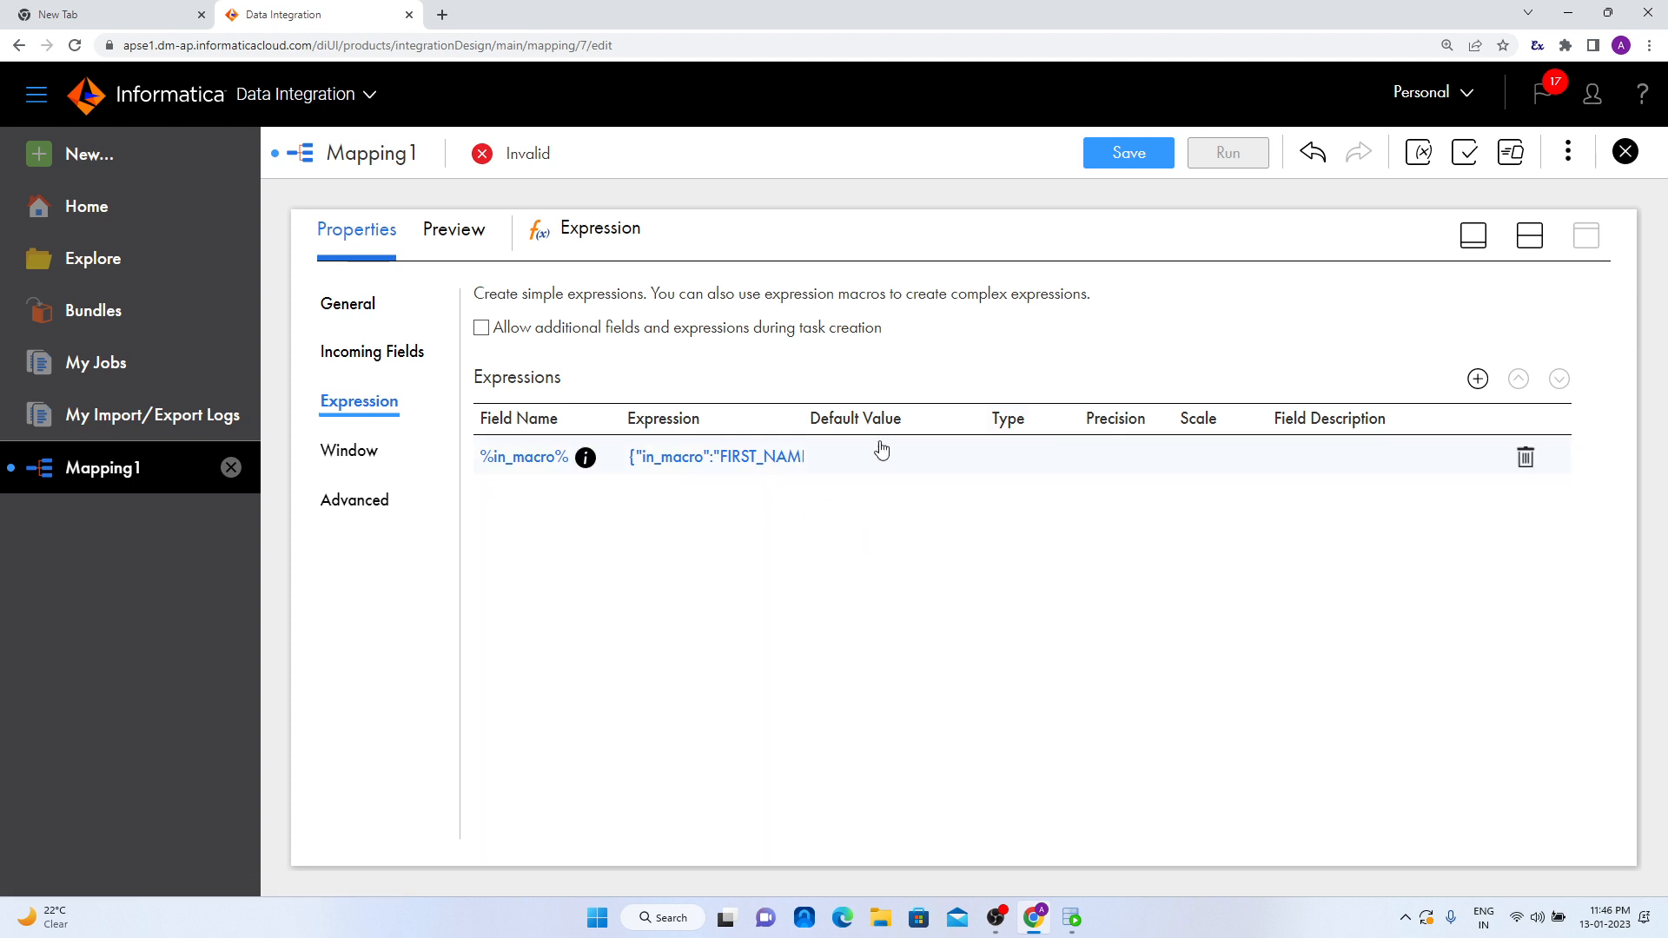
- Add a string output macro field based on %in_macro% with the suffix _out and a precision of 100
{"action": "left_click", "coordinate": [1478, 380]}
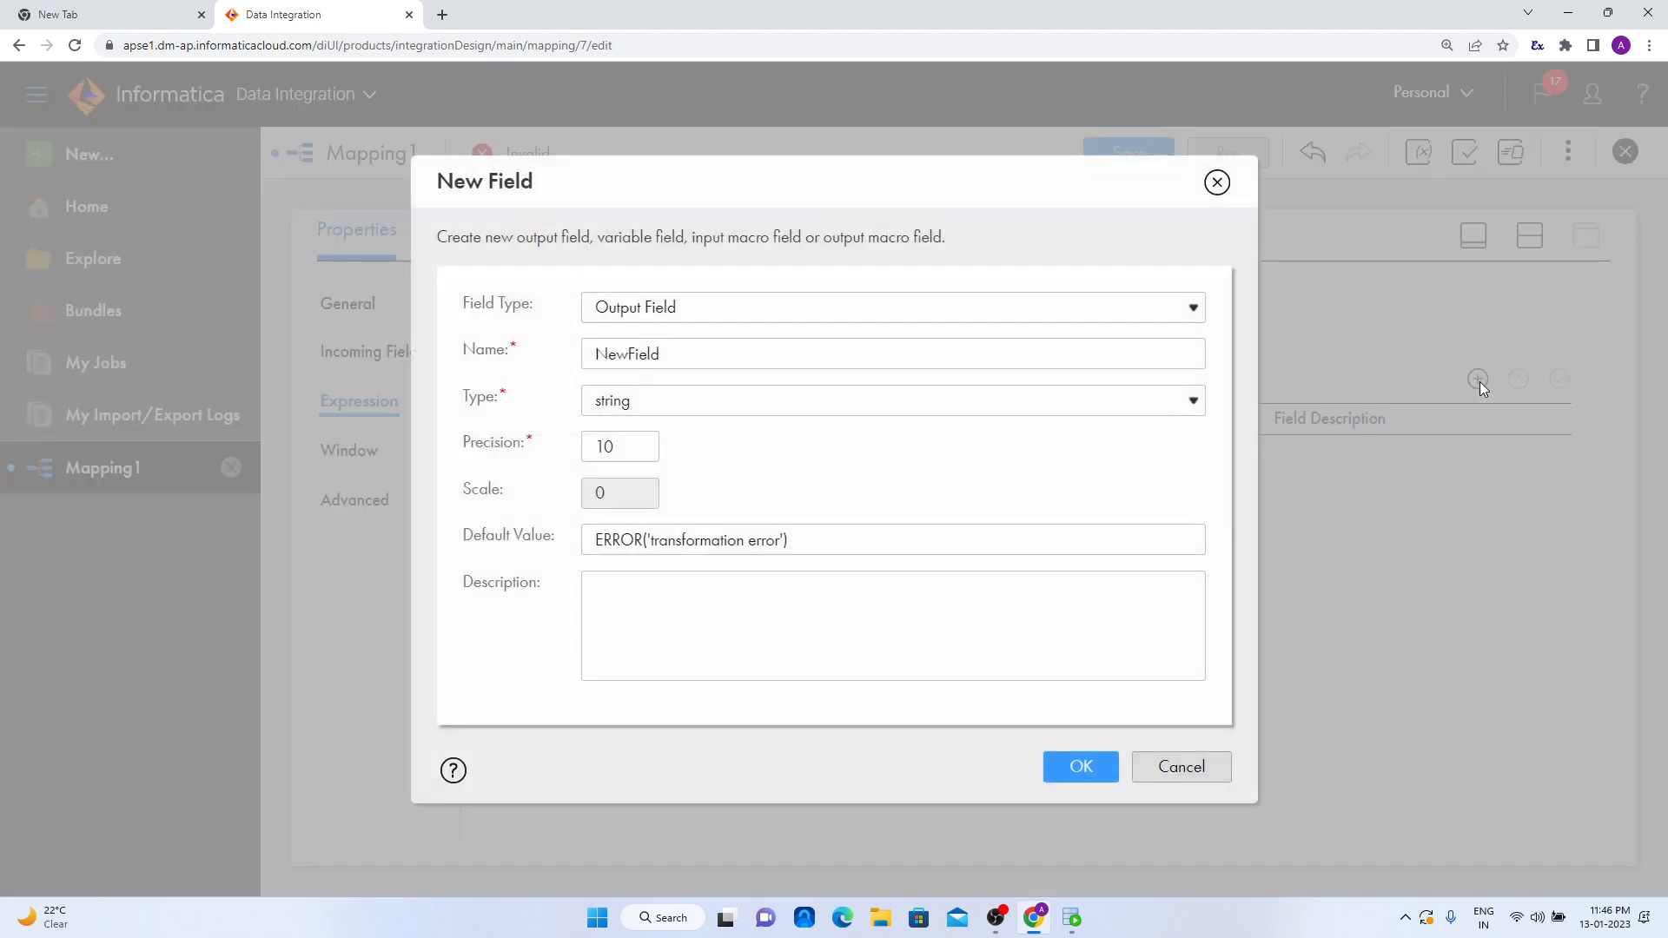
{"action": "left_click", "coordinate": [747, 309]}
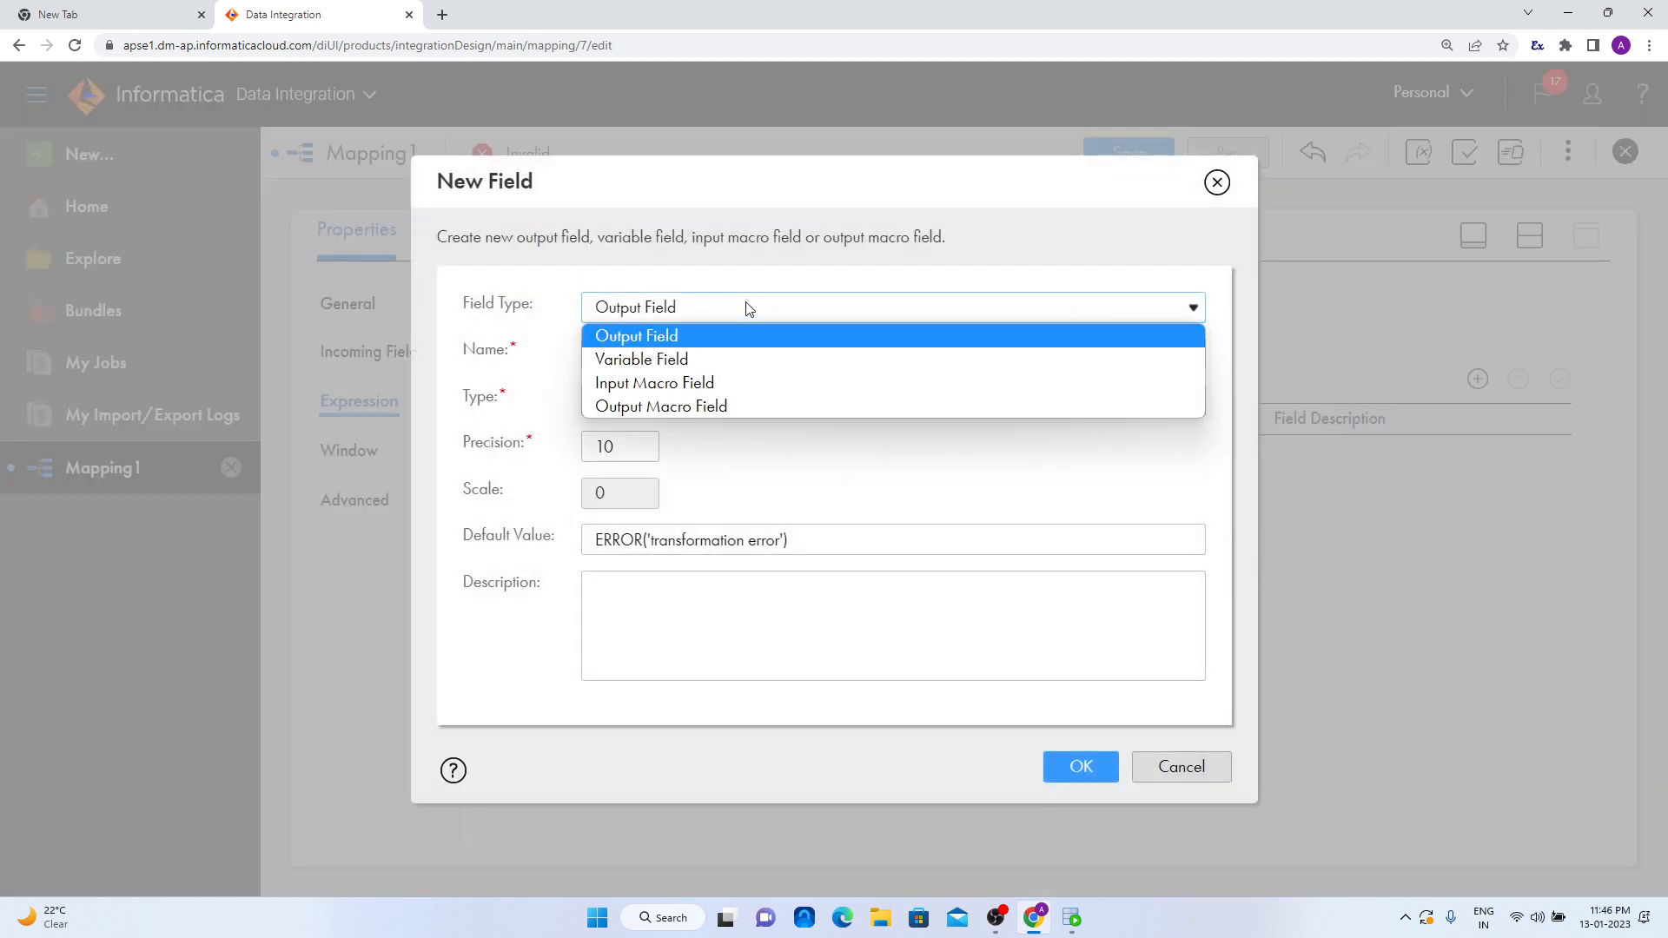
{"action": "left_click", "coordinate": [724, 406]}
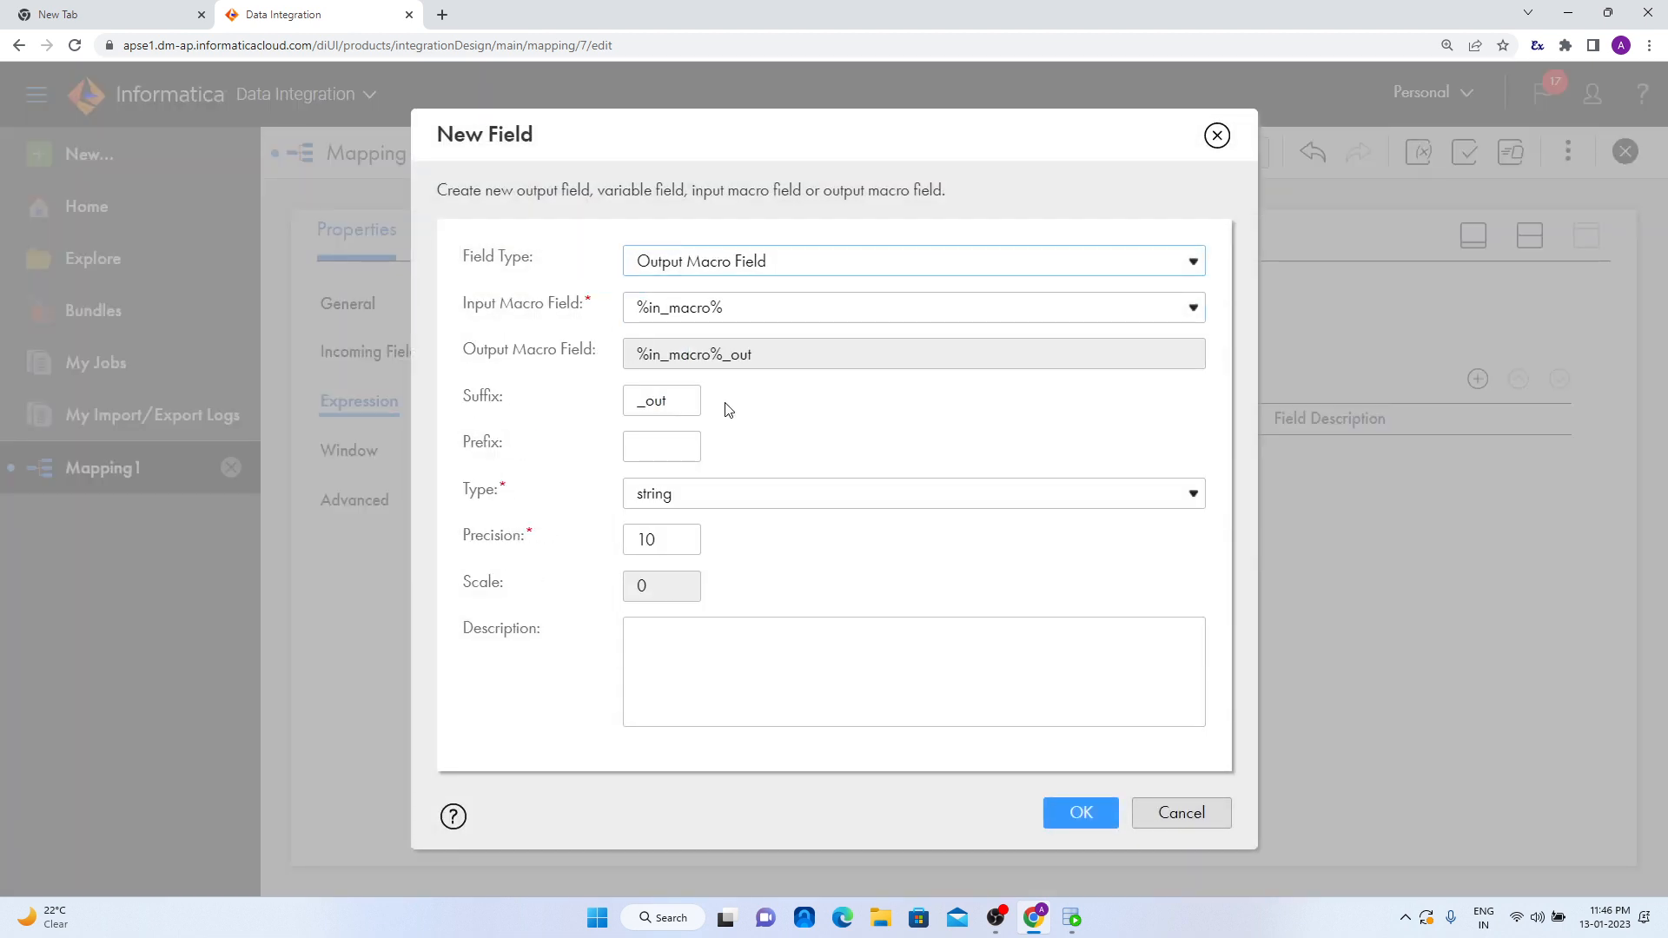
{"action": "left_click", "coordinate": [707, 314]}
{"action": "left_click", "coordinate": [710, 312]}
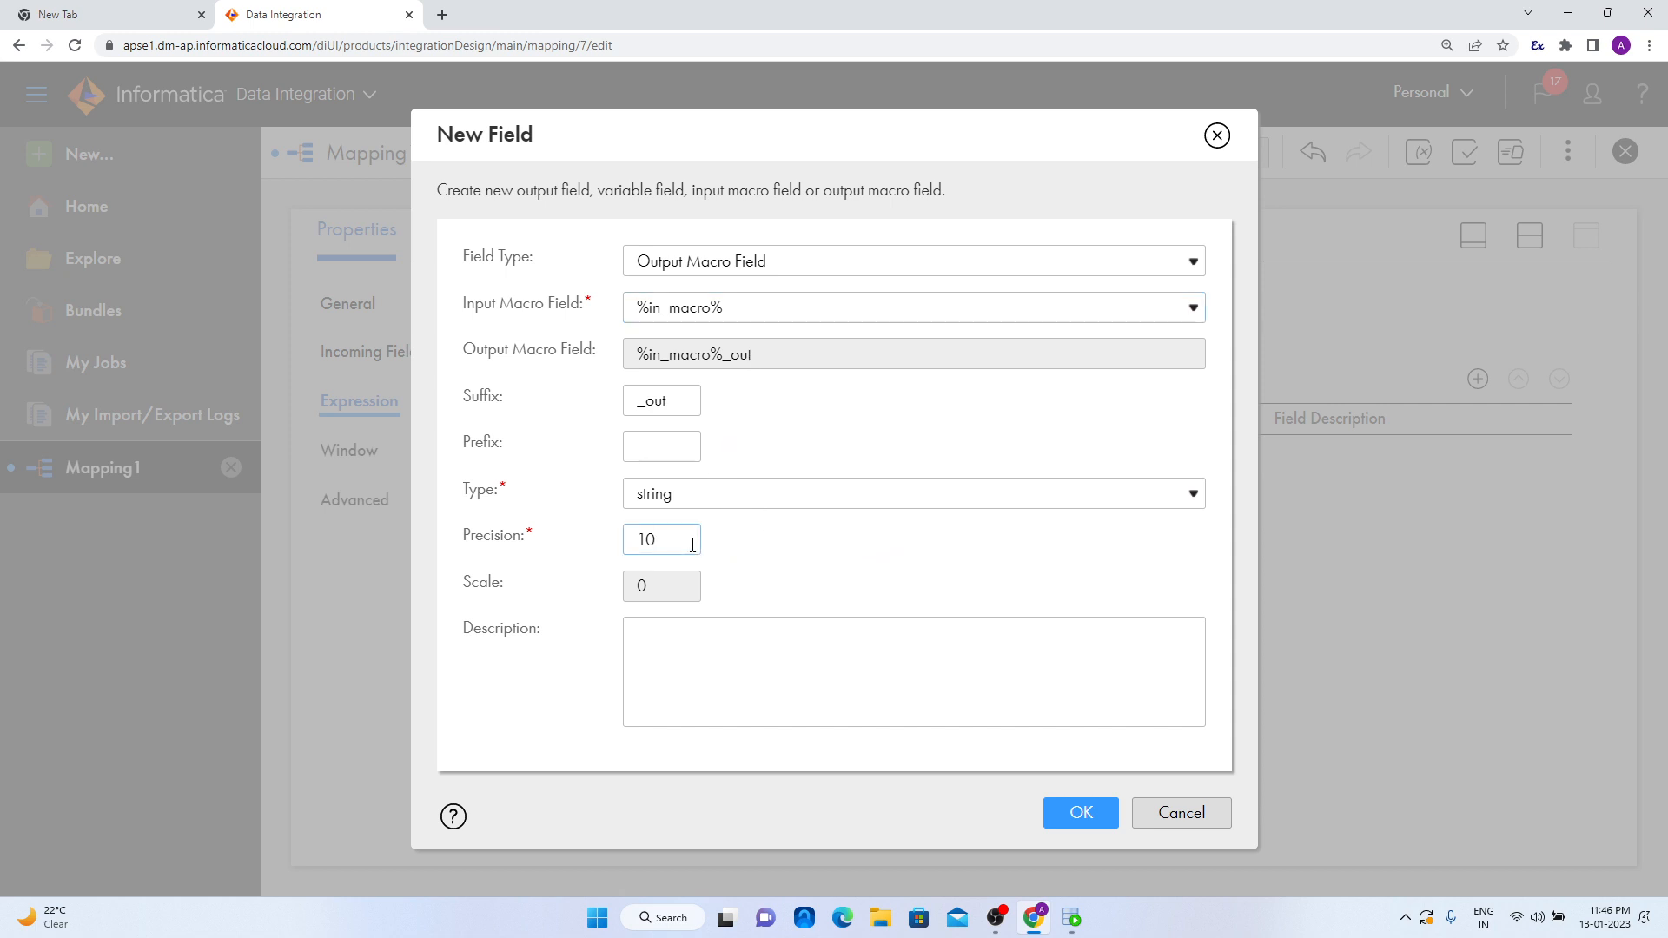
{"action": "type", "text": "0"}
{"action": "left_click", "coordinate": [1084, 810]}
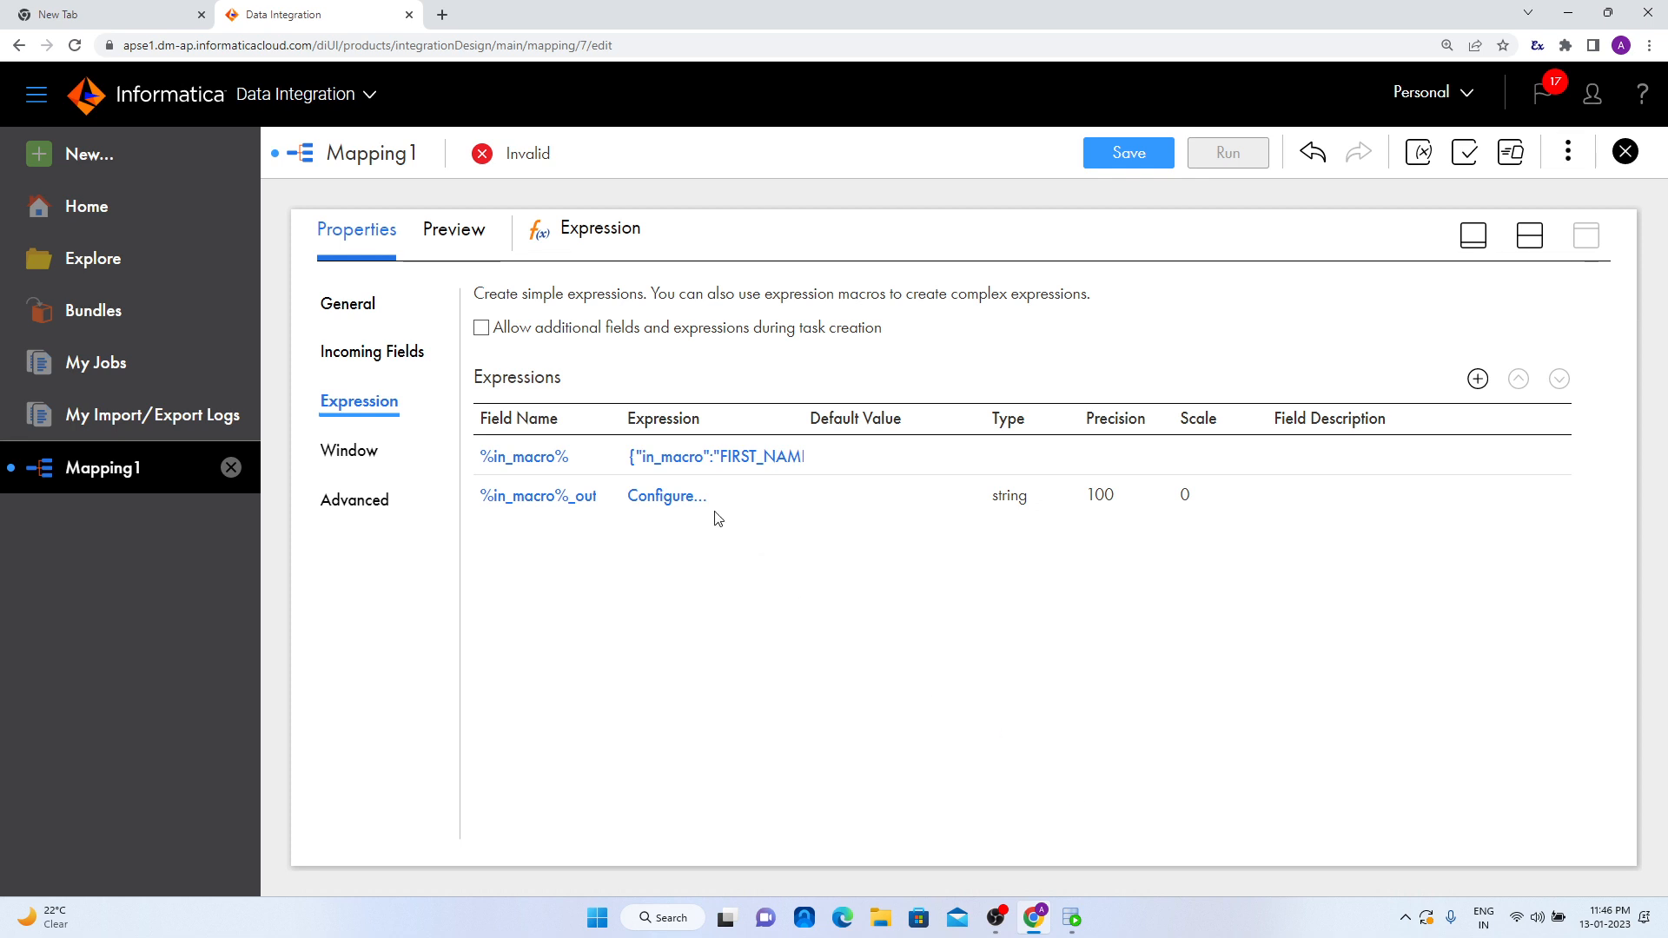
- Insert the built-in string function ReplaceChr into the expression of the %in_macro%_out field
{"action": "left_click", "coordinate": [665, 495]}
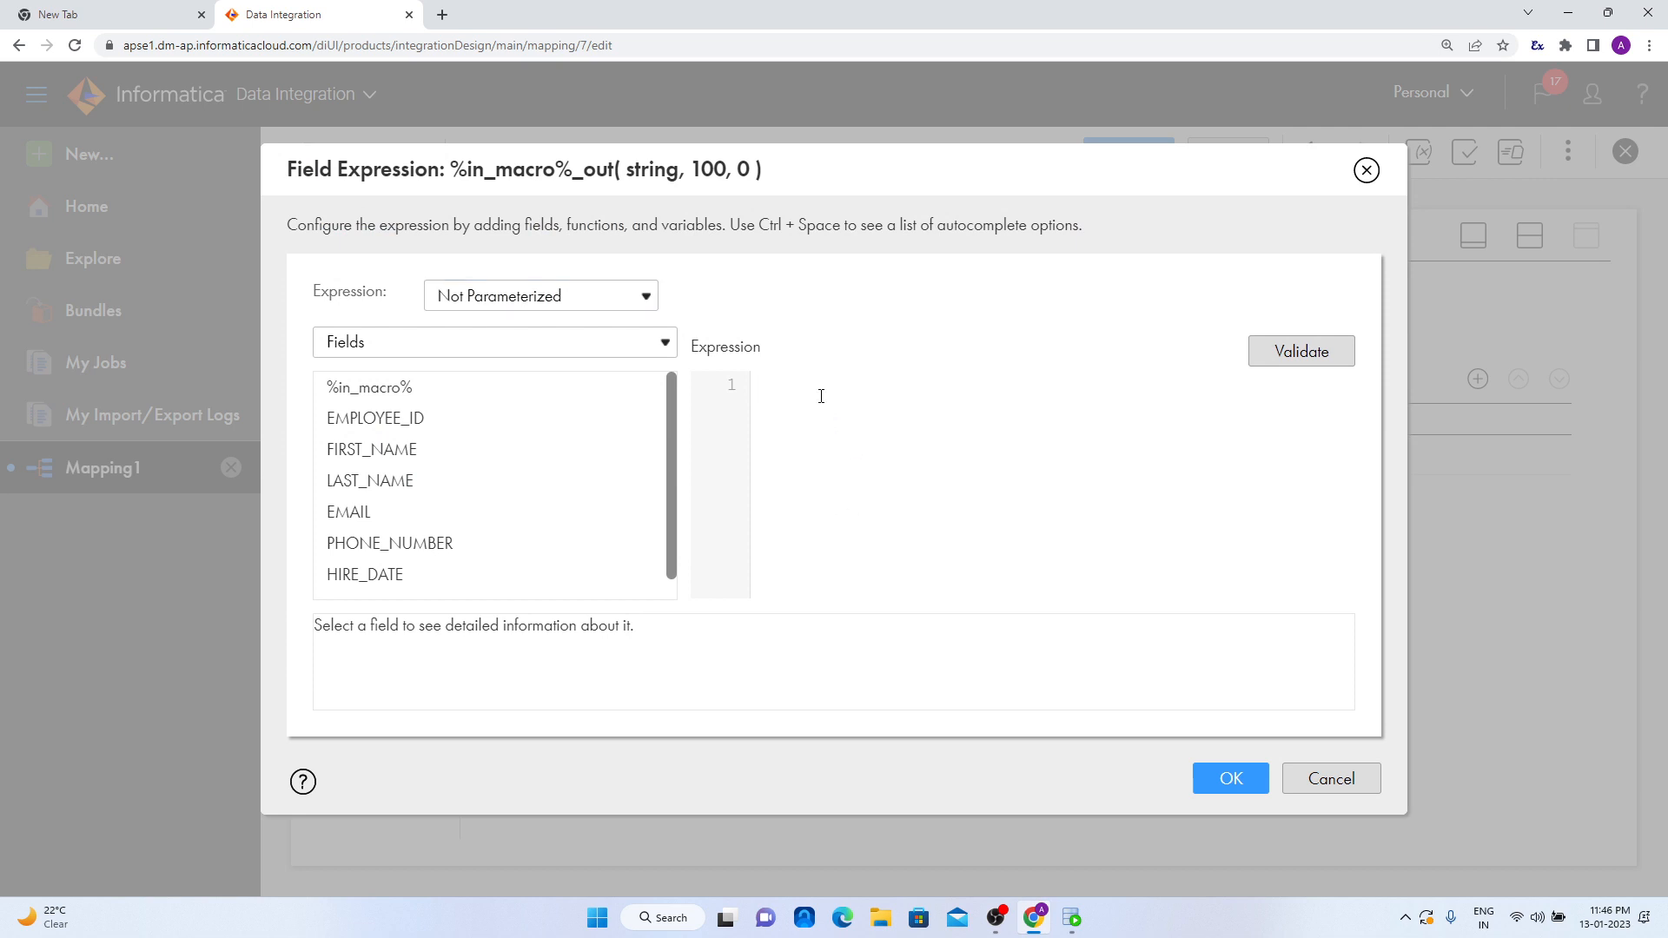
{"action": "mouse_move", "coordinate": [415, 400]}
{"action": "left_click", "coordinate": [1072, 918]}
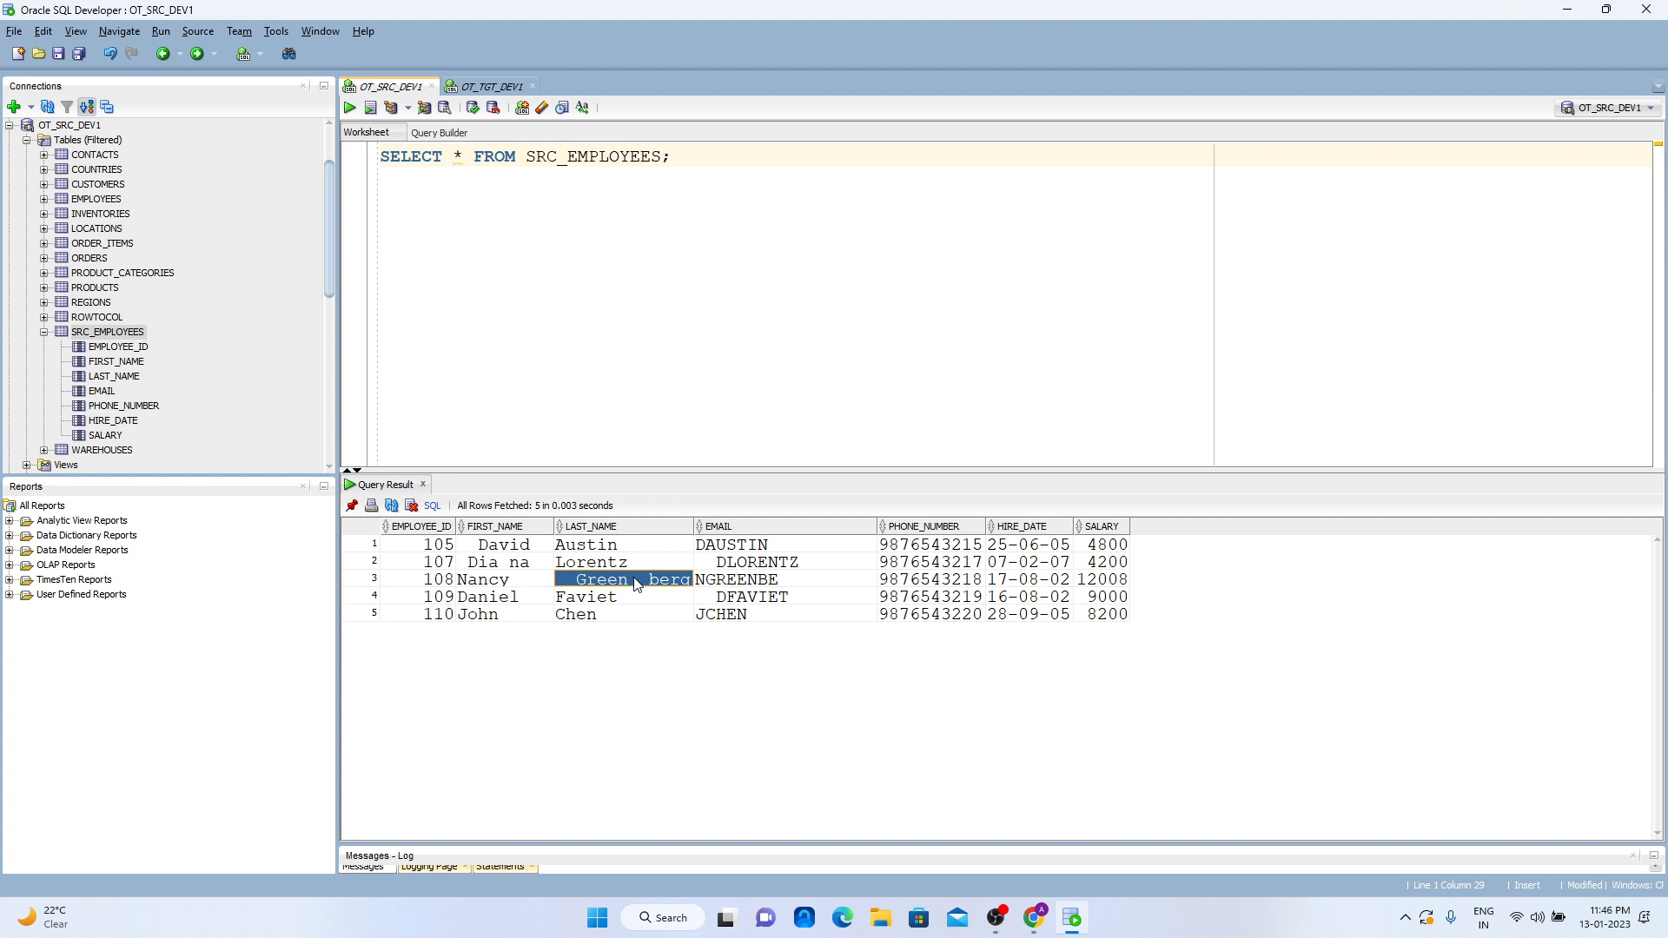
{"action": "left_click", "coordinate": [1555, 14]}
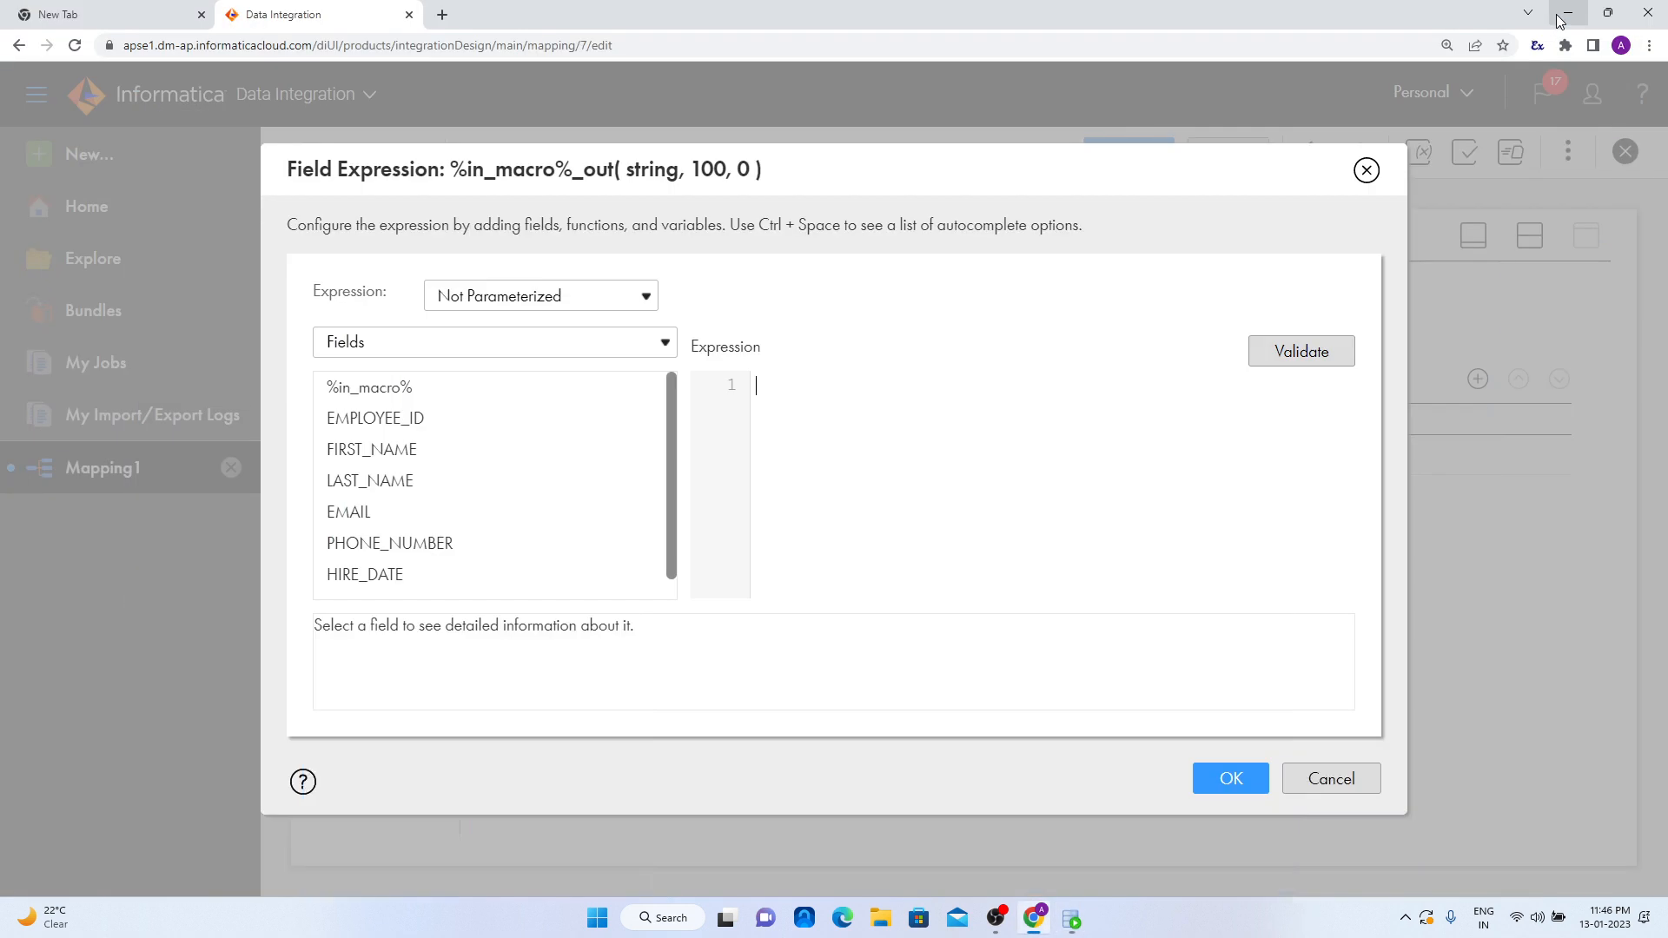
{"action": "left_click", "coordinate": [430, 347]}
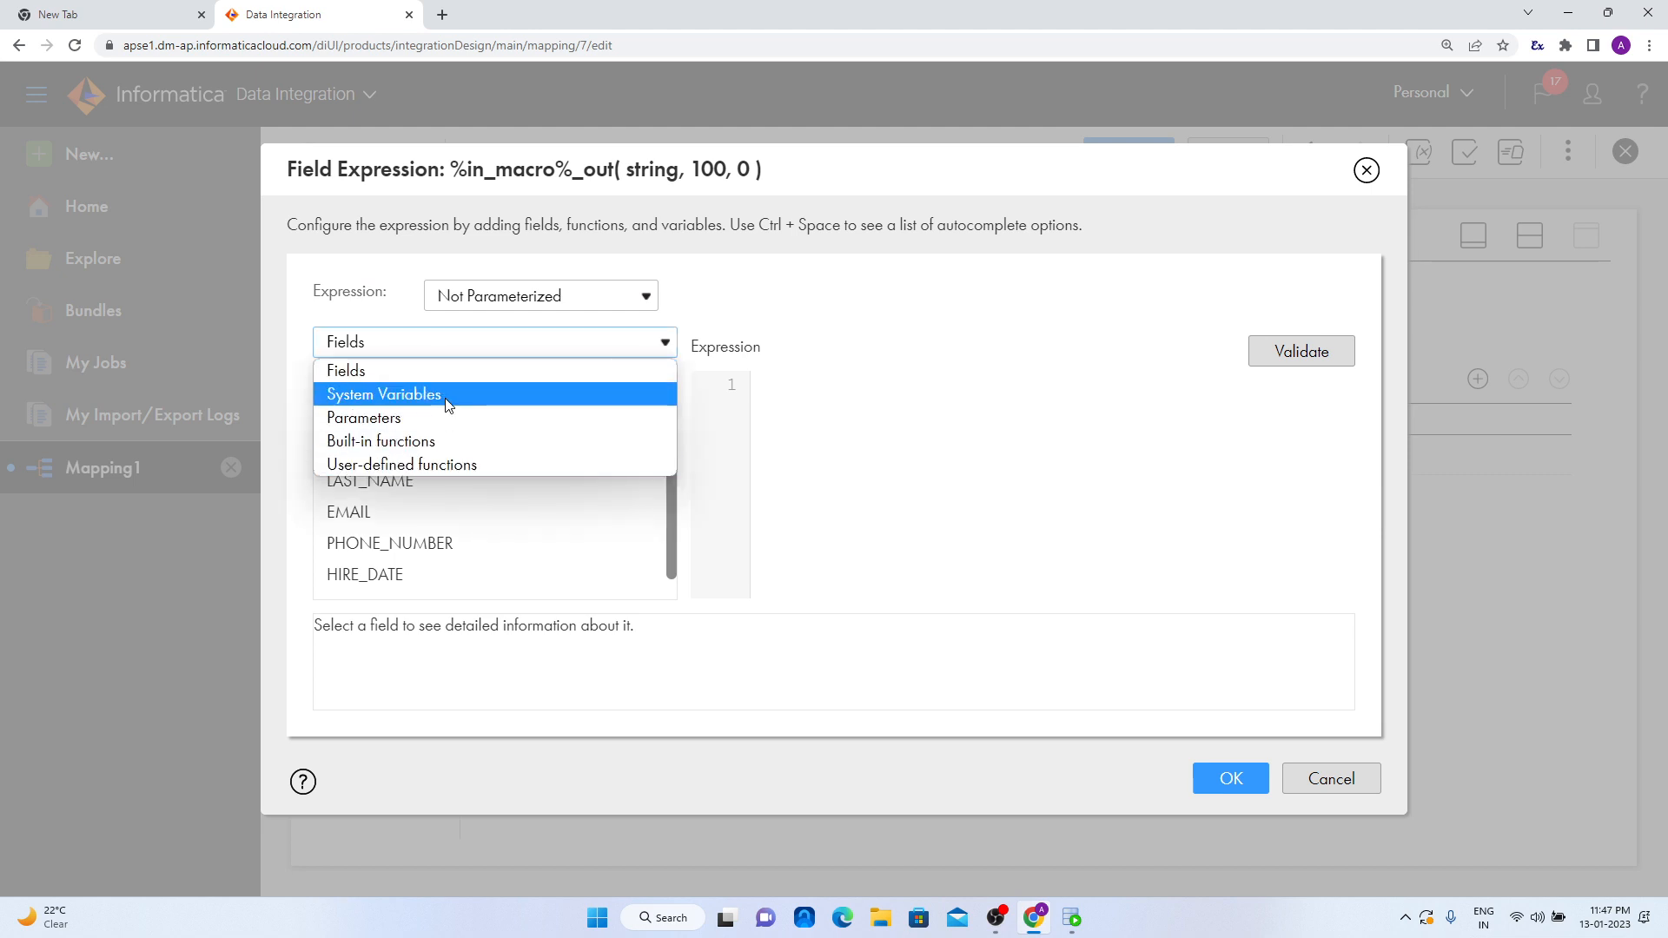
{"action": "left_click", "coordinate": [446, 438]}
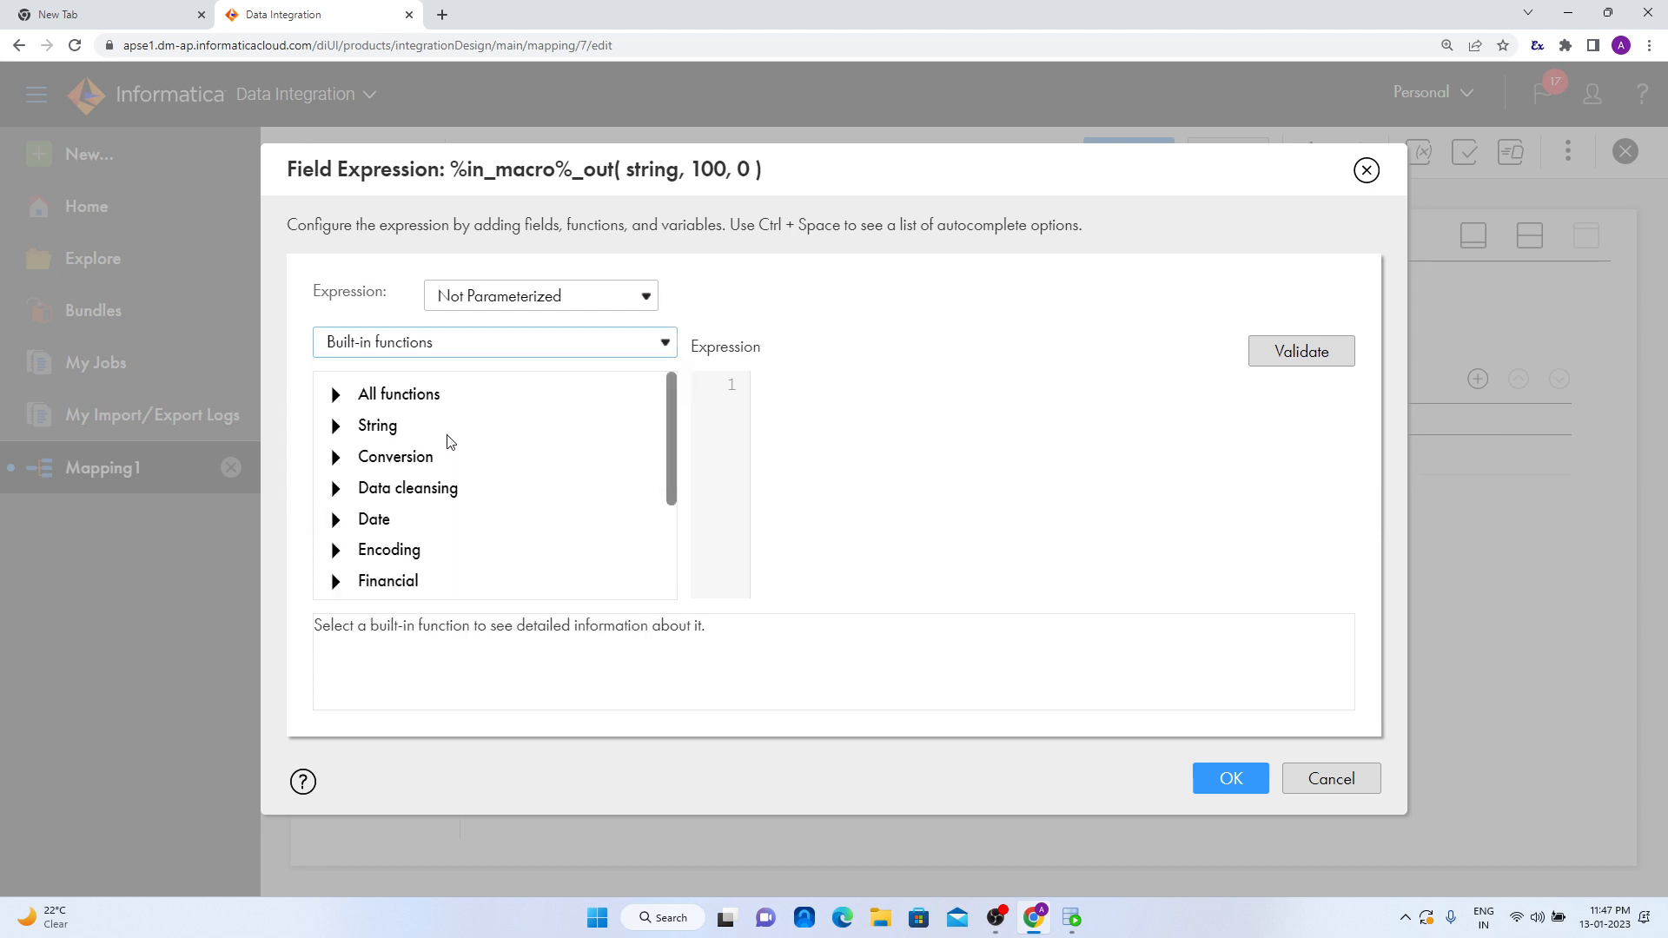
{"action": "left_click", "coordinate": [335, 426]}
{"action": "scroll", "coordinate": [443, 497], "scroll_direction": "down", "scroll_amount": 2}
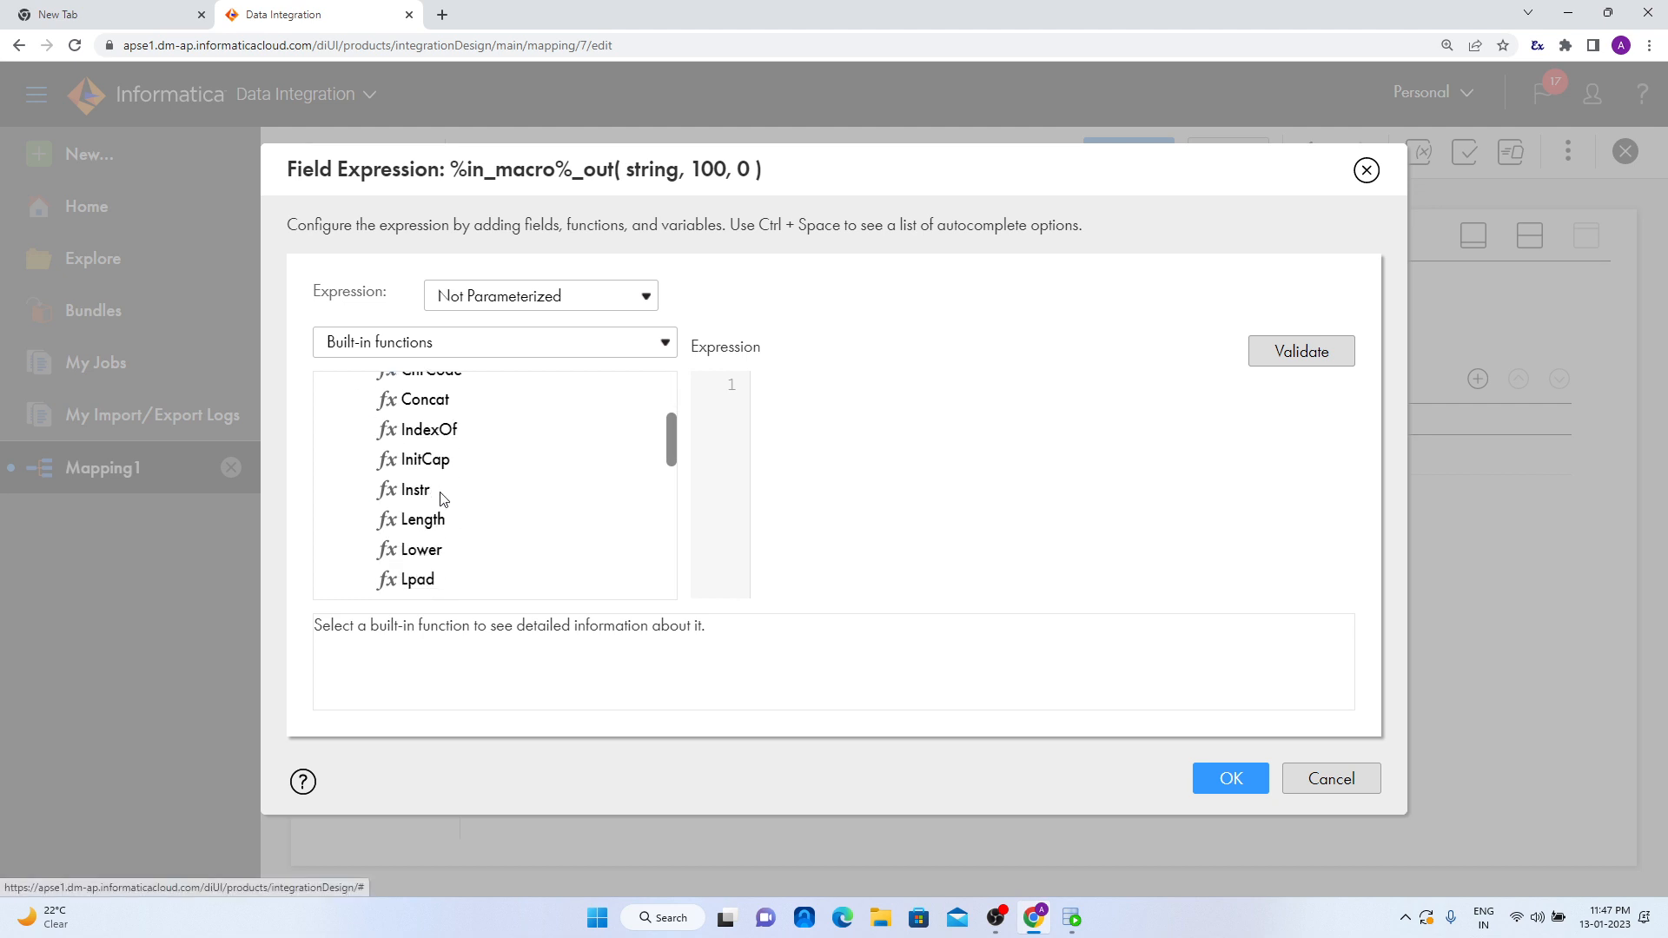
{"action": "scroll", "coordinate": [439, 495], "scroll_direction": "down", "scroll_amount": 2}
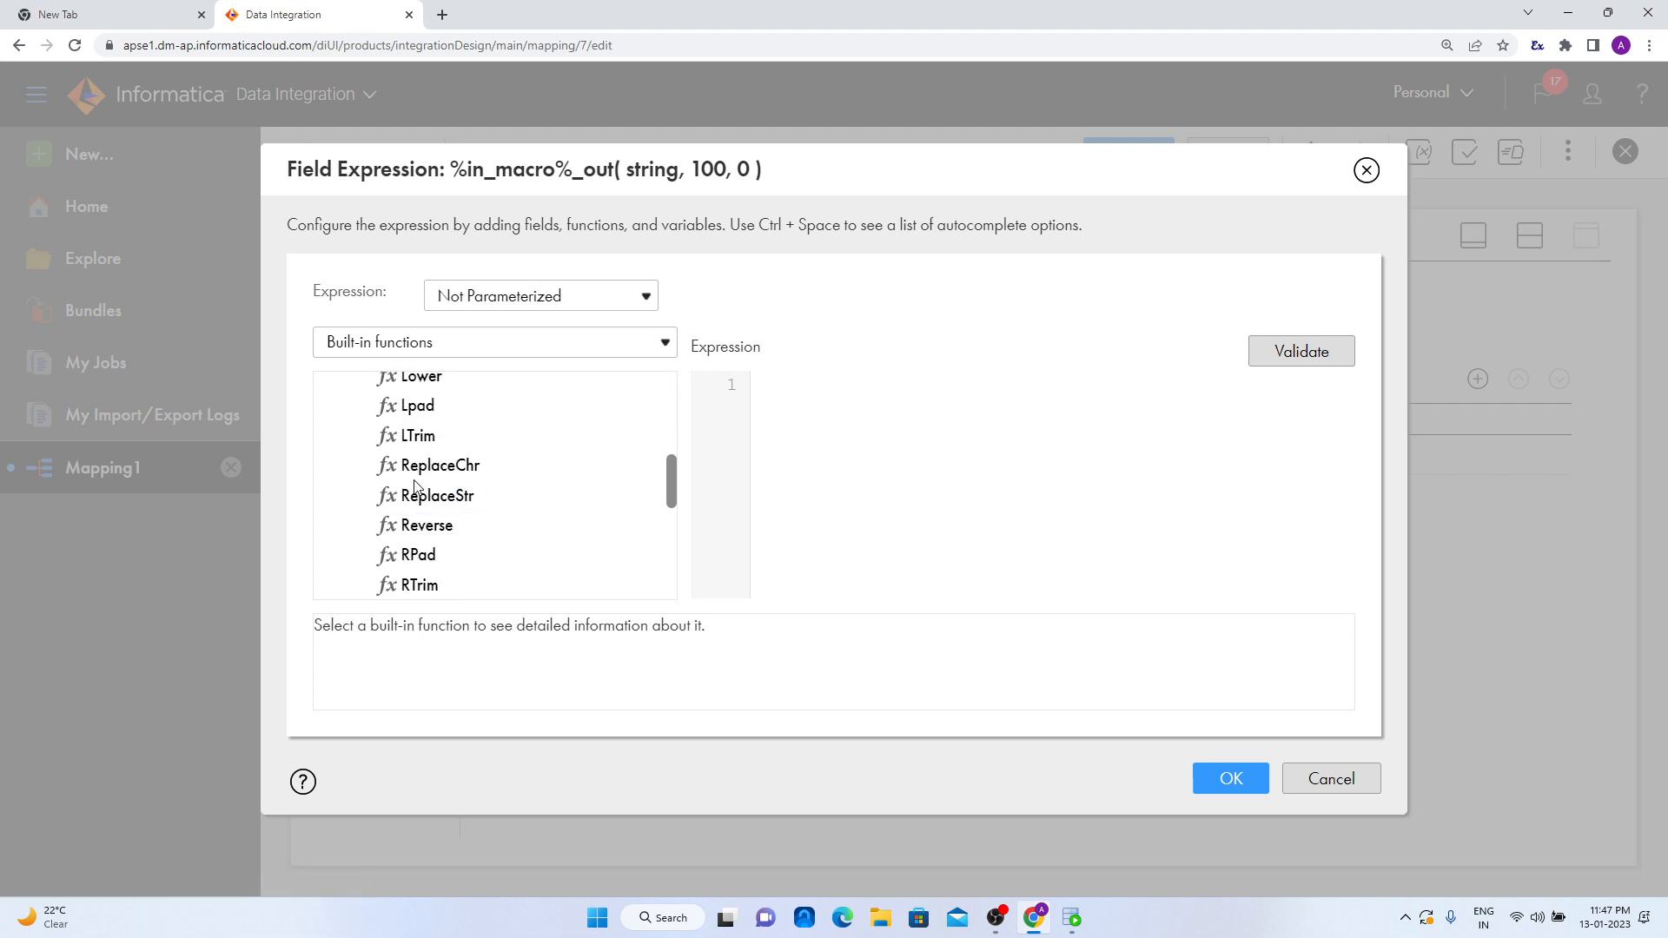
{"action": "double_click", "coordinate": [443, 466]}
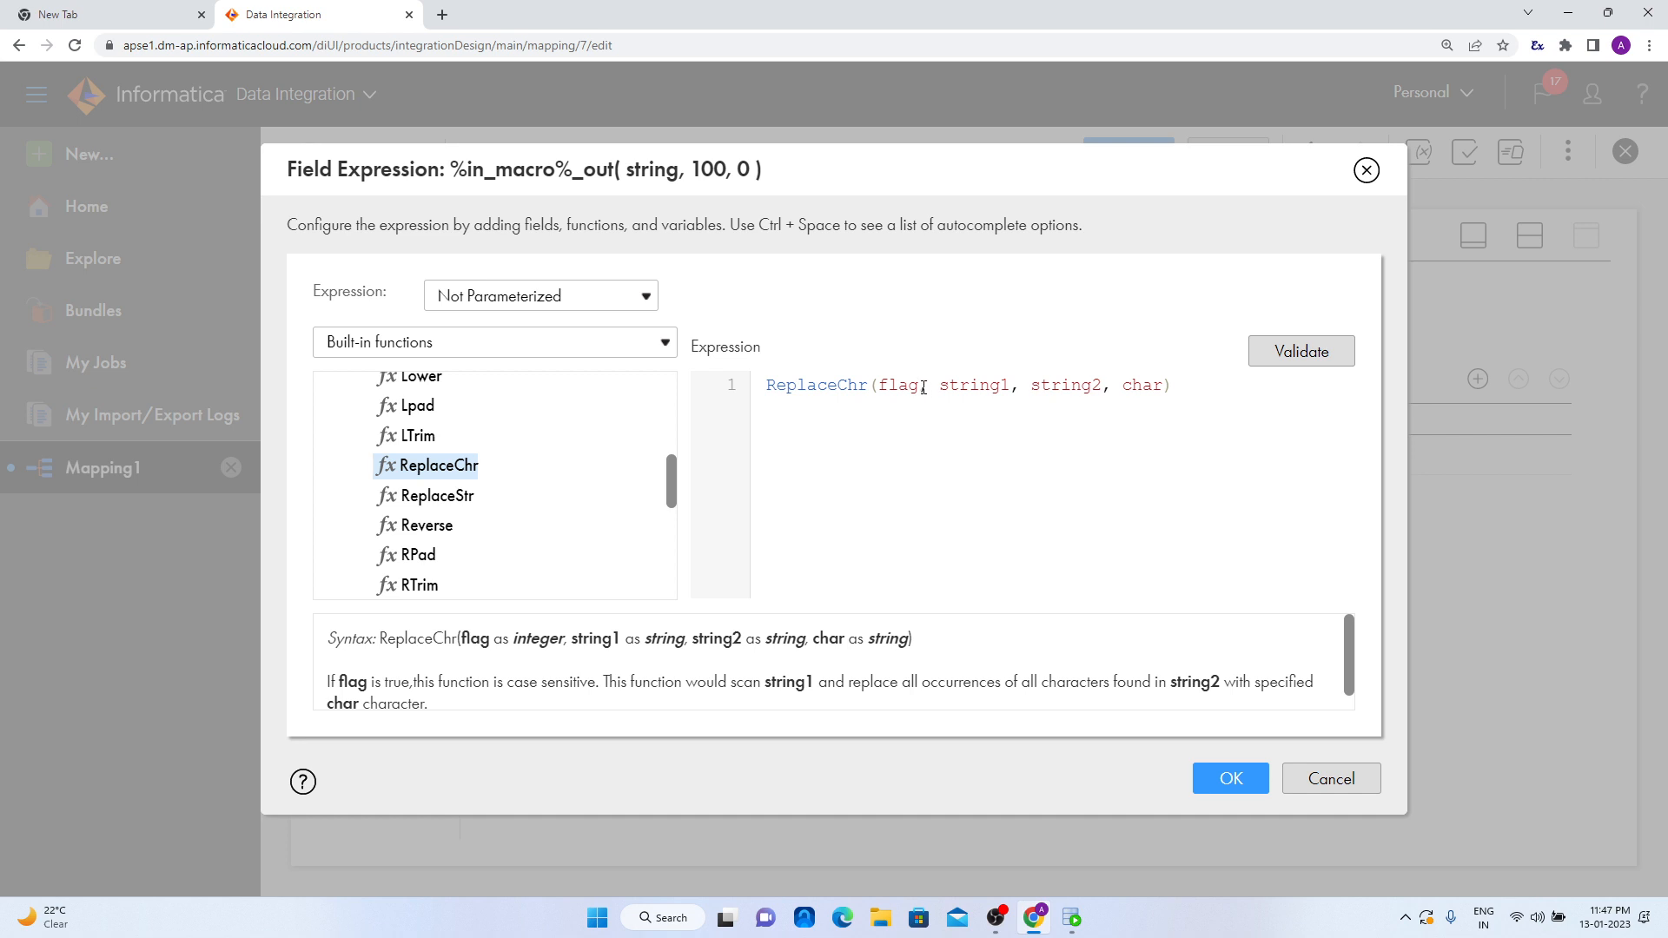
- Set the first two ReplaceChr arguments to the flag 0 and the field %in_macro%
{"action": "left_click_drag", "start_coordinate": [920, 385], "coordinate": [882, 384]}
{"action": "type", "text": "1"}
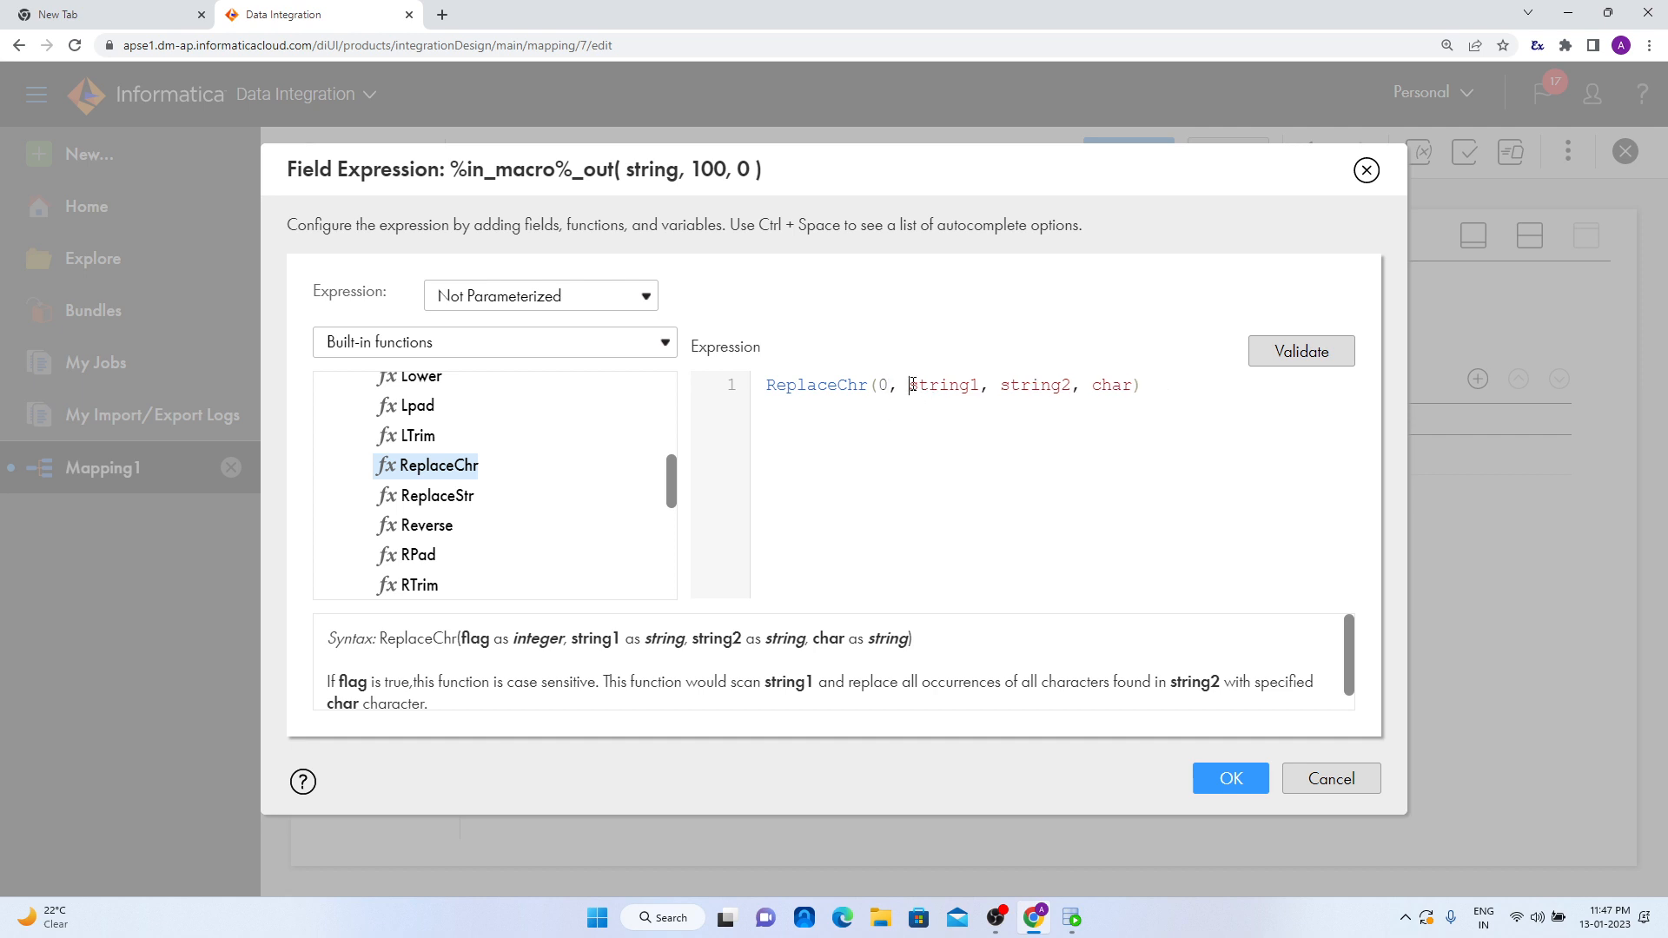
{"action": "left_click_drag", "start_coordinate": [909, 384], "coordinate": [979, 390]}
{"action": "left_click", "coordinate": [567, 343]}
{"action": "left_click", "coordinate": [555, 371]}
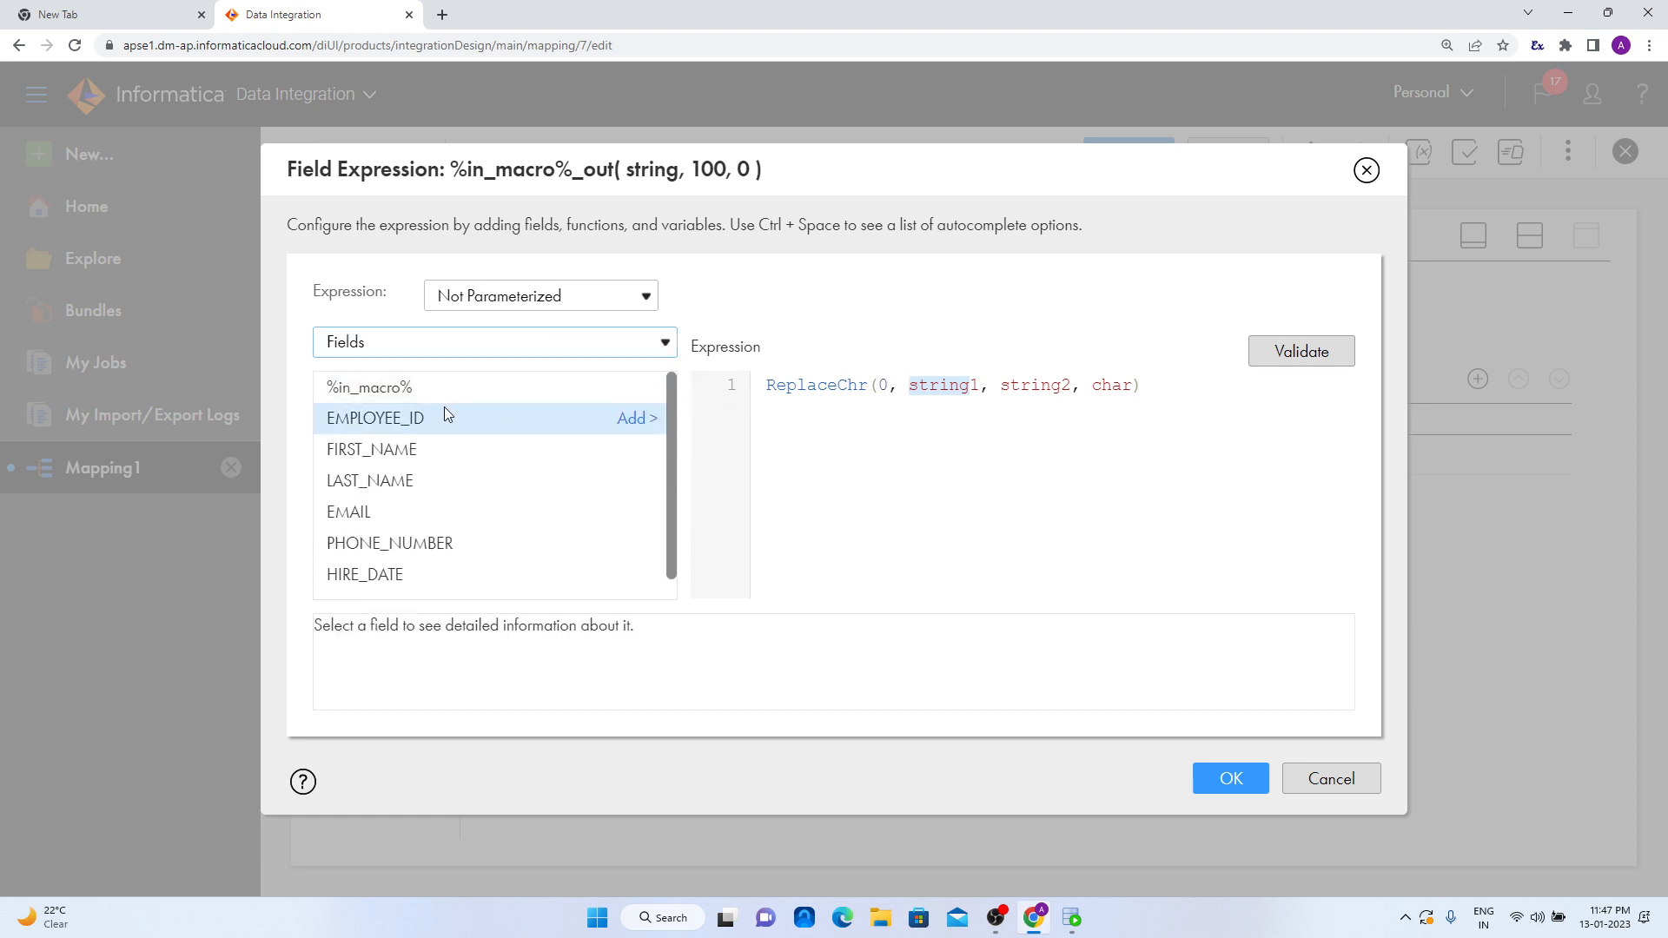
{"action": "left_click", "coordinate": [383, 387]}
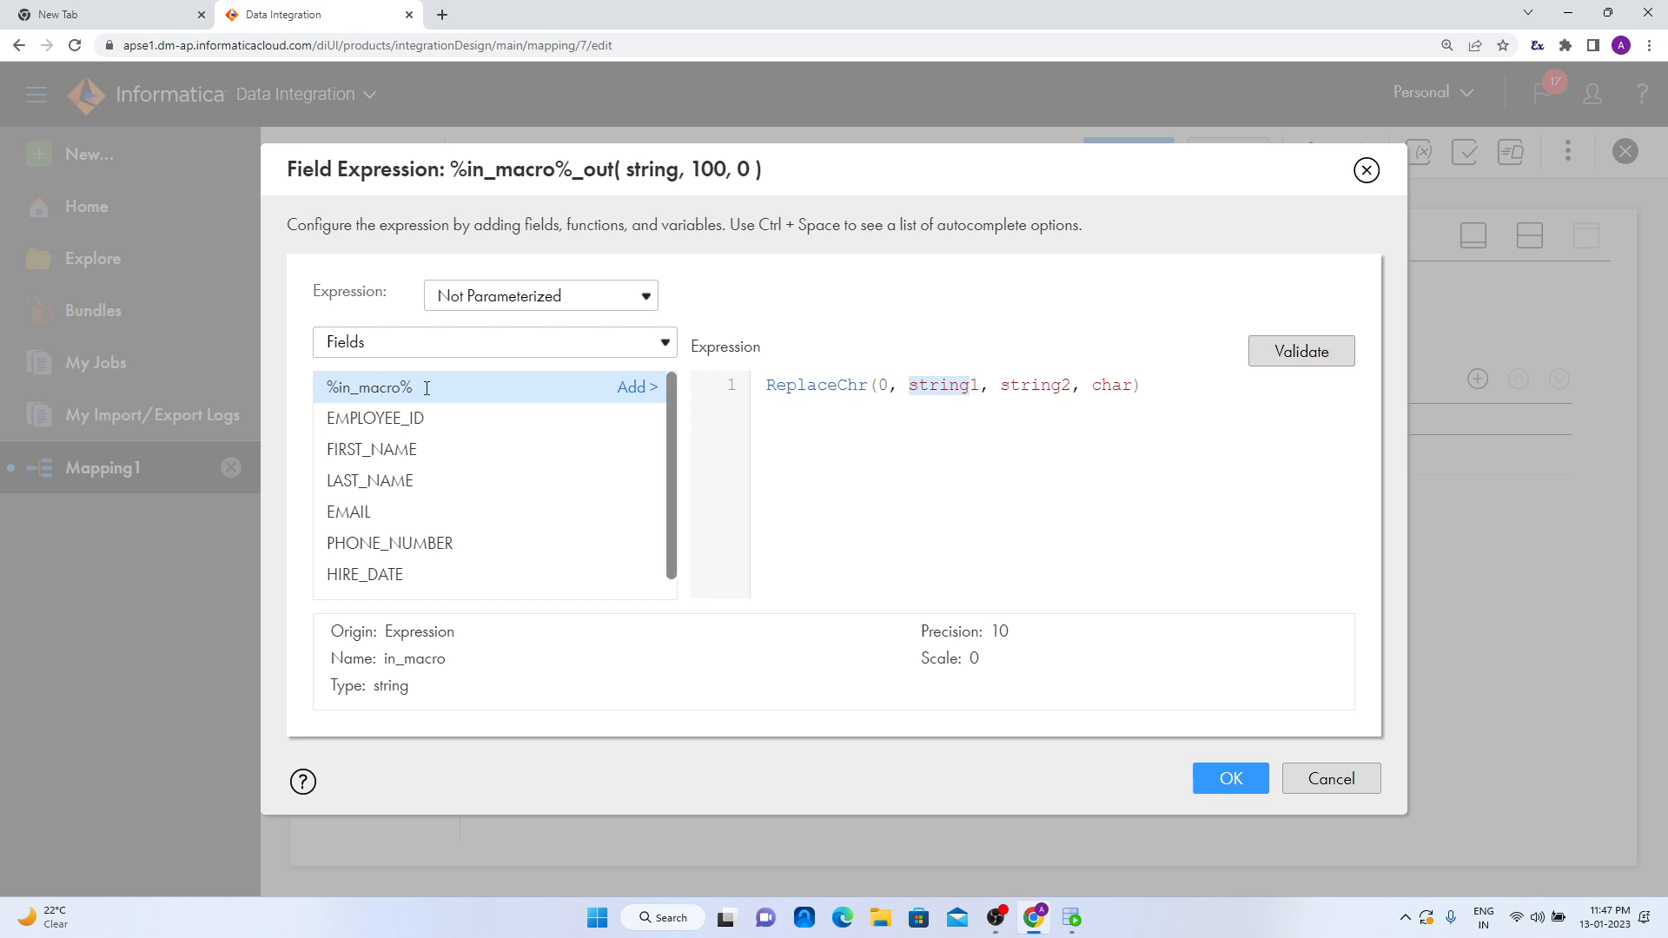
{"action": "left_click", "coordinate": [637, 387]}
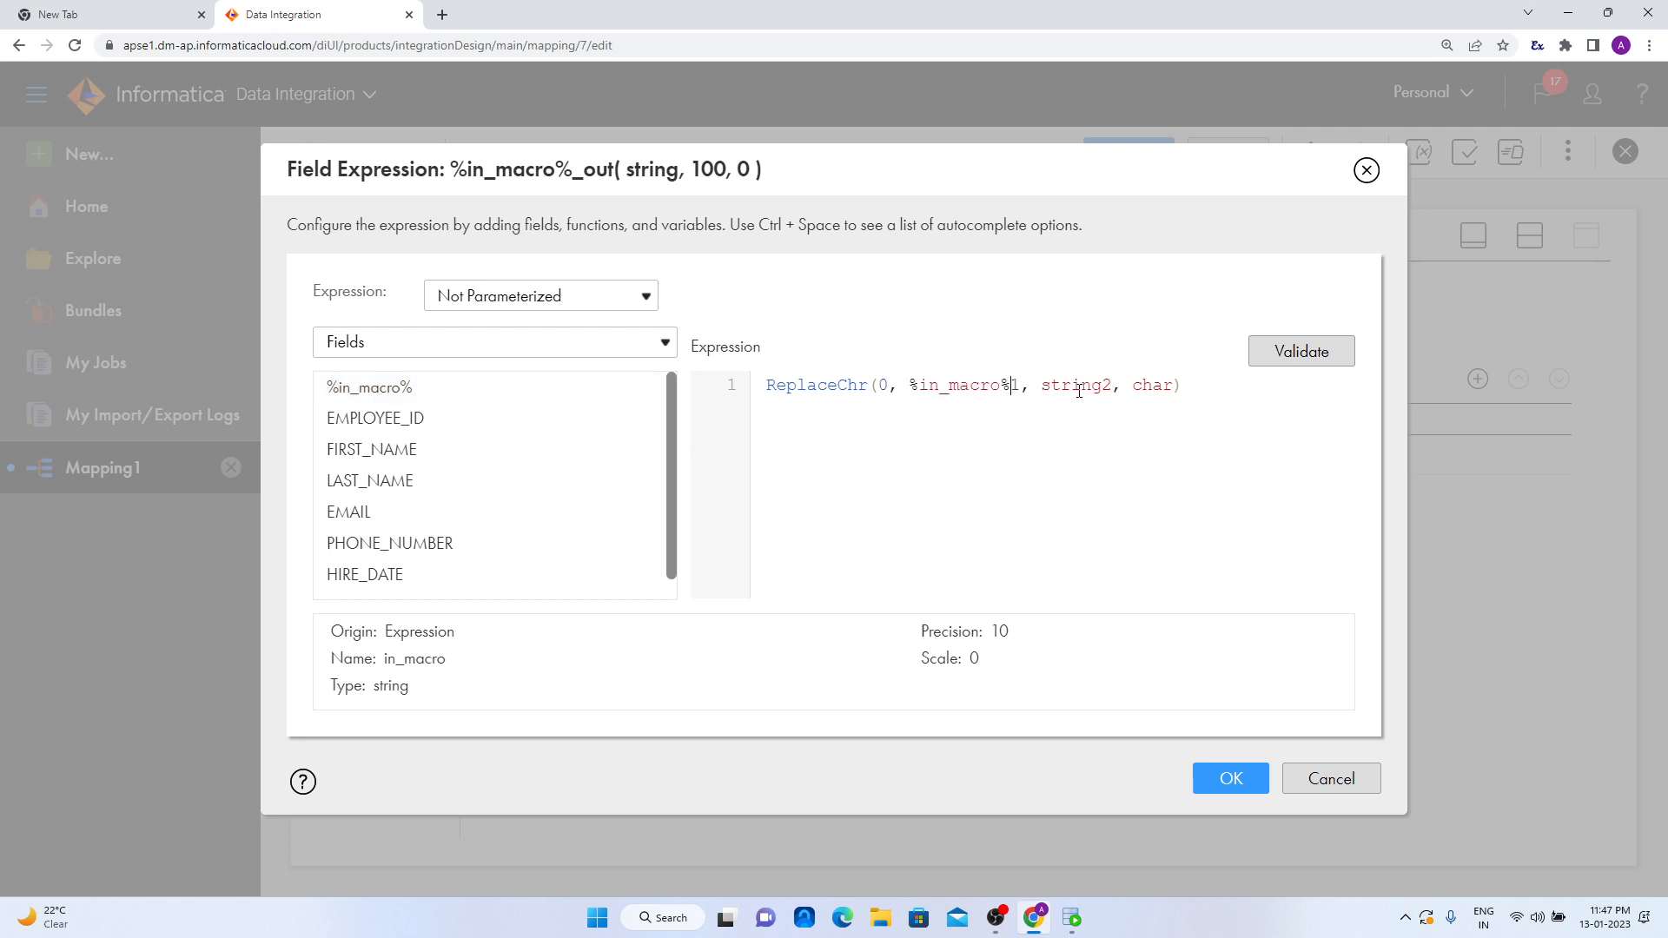
{"action": "key", "text": "Delete"}
- Replace the string2 argument of ReplaceChr with a single space in single quotes
{"action": "left_click_drag", "start_coordinate": [1031, 387], "coordinate": [1107, 383]}
{"action": "type", "text": "'"}
{"action": "key", "text": "BackSpace"}
{"action": "key", "text": "BackSpace"}
{"action": "type", "text": "'"}
{"action": "key", "text": "BackSpace"}
{"action": "type", "text": "'"}
{"action": "key", "text": "BackSpace"}
{"action": "key", "text": "BackSpace"}
{"action": "key", "text": "BackSpace"}
{"action": "key", "text": "BackSpace"}
{"action": "type", "text": "'"}
{"action": "left_click", "coordinate": [1031, 384]}
{"action": "key", "text": "BackSpace"}
- Replace the char argument of ReplaceChr with an empty string in single quotes
{"action": "left_click_drag", "start_coordinate": [1063, 386], "coordinate": [1110, 393]}
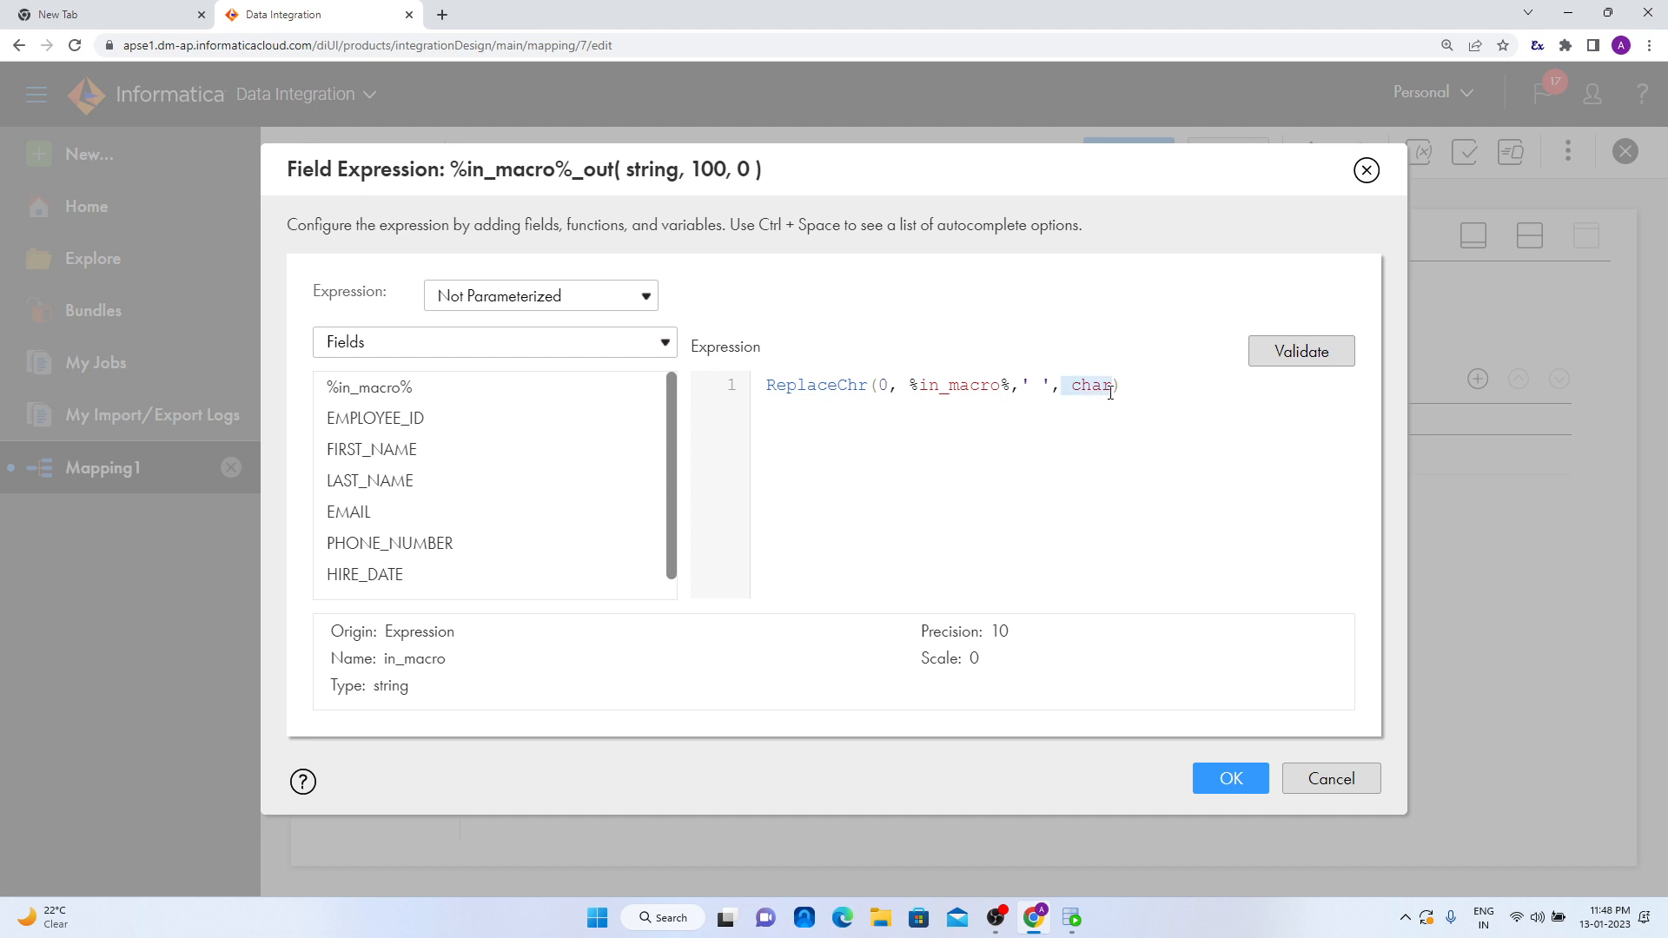
{"action": "key", "text": "BackSpace"}
{"action": "type", "text": "'"}
{"action": "left_click_drag", "start_coordinate": [1047, 389], "coordinate": [1036, 388]}
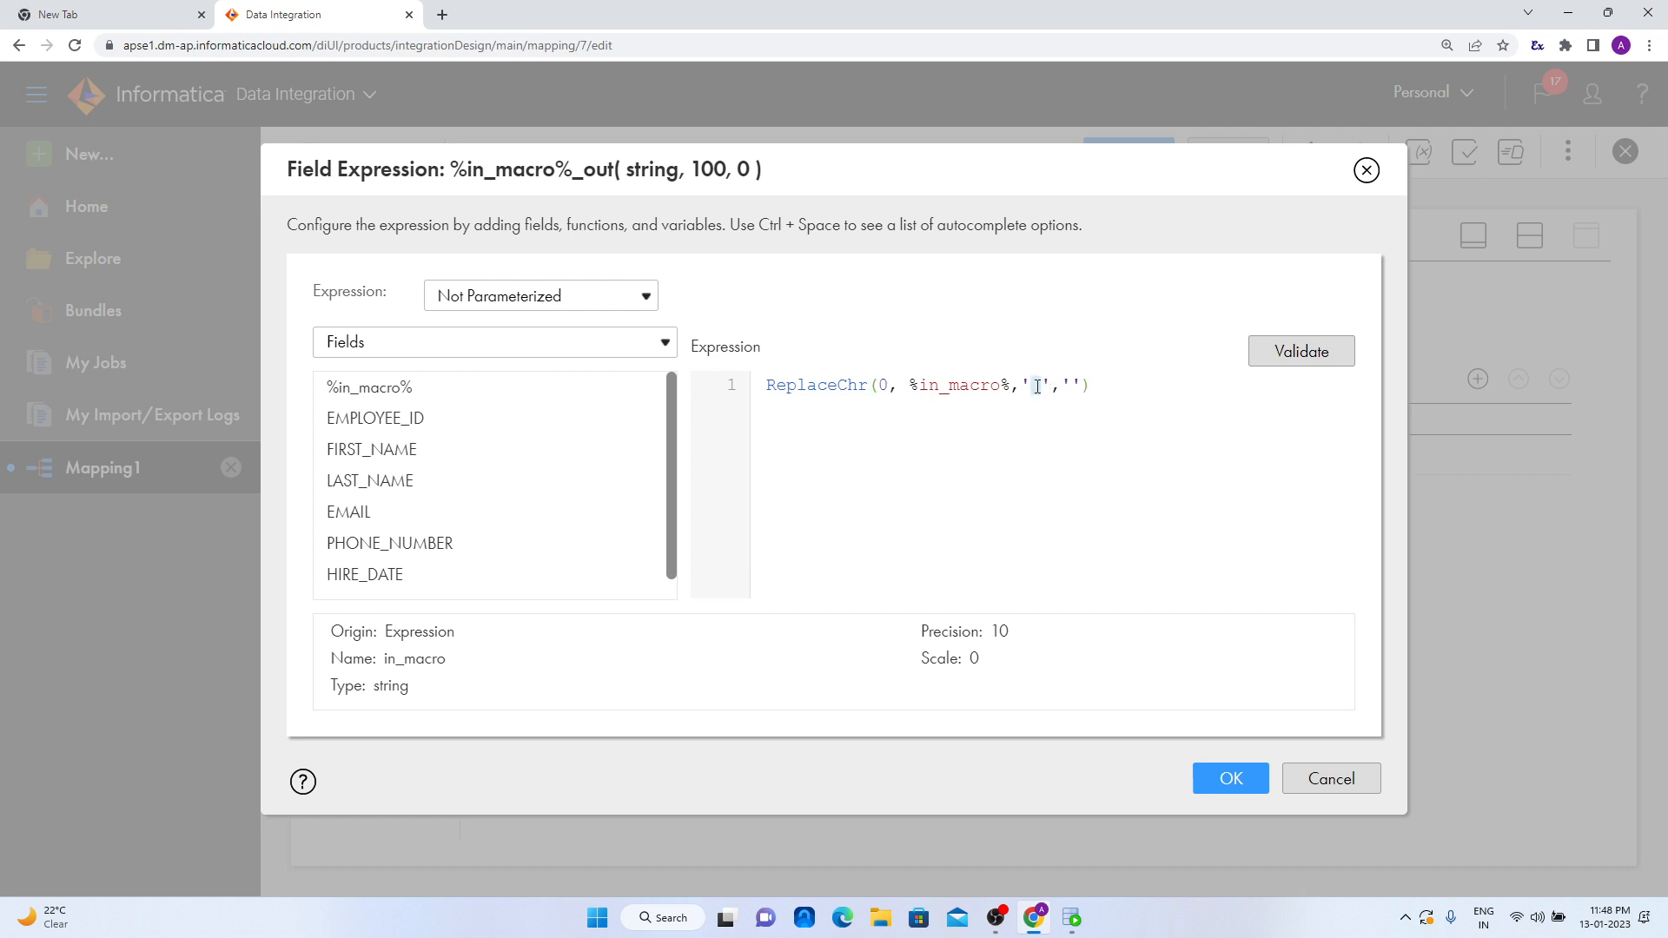
- Wrap the whole ReplaceChr call in an RTRIM function
{"action": "left_click", "coordinate": [1104, 385]}
{"action": "key", "text": "Caps_Lock"}
{"action": "type", "text": "RTRI"}
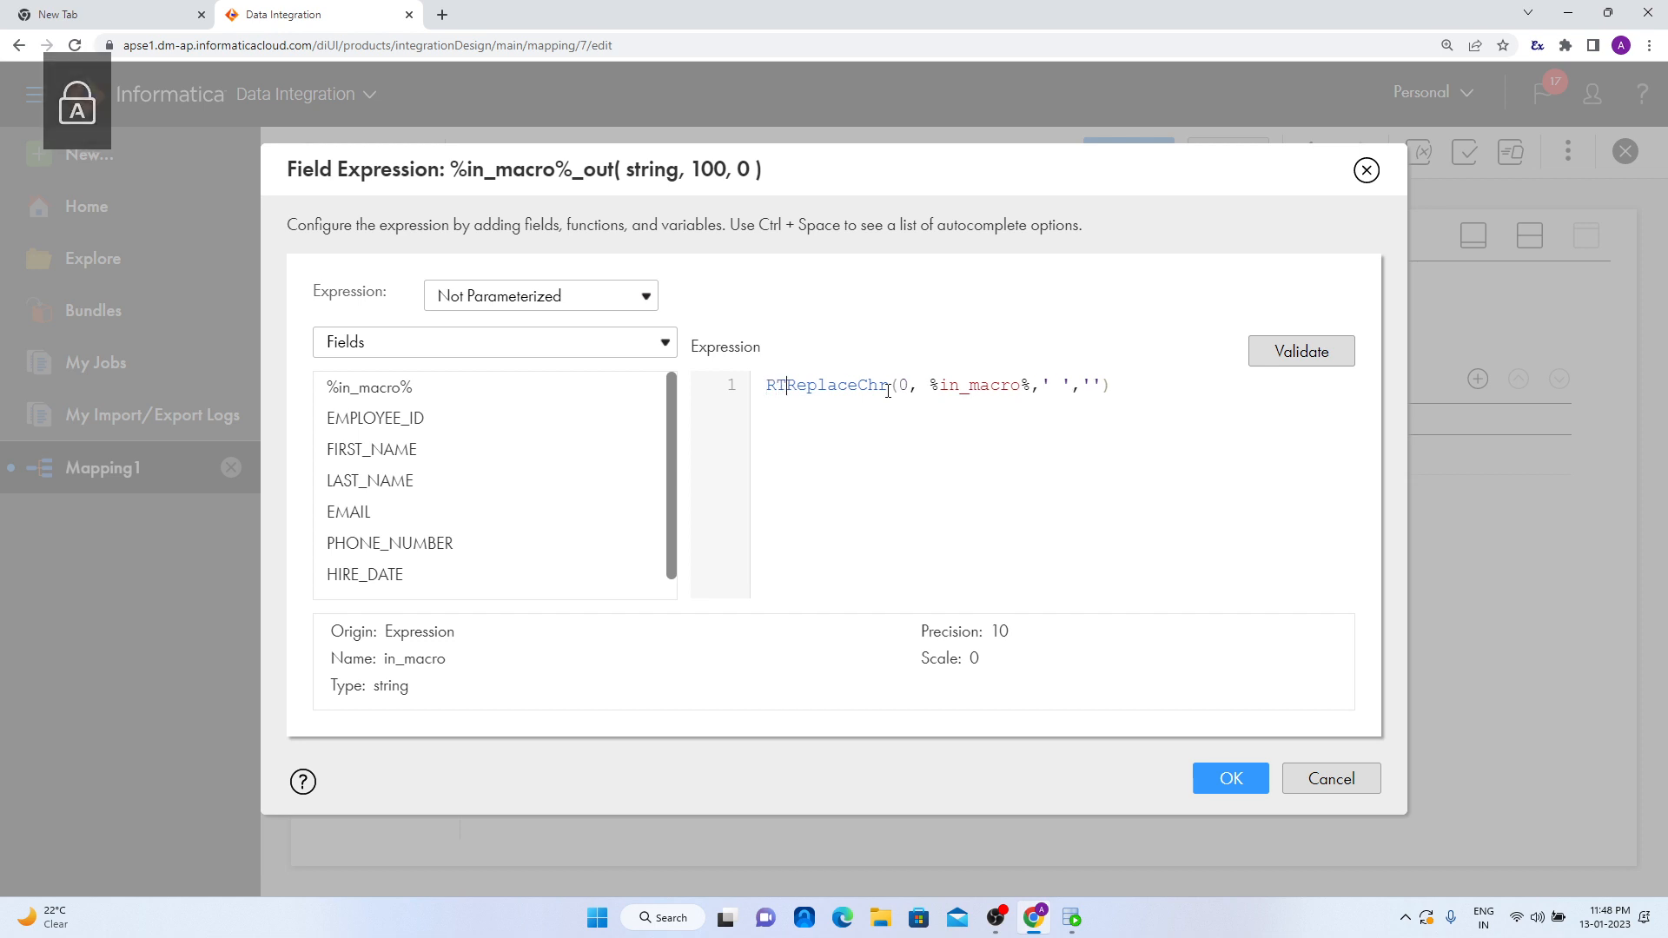
{"action": "type", "text": "M"}
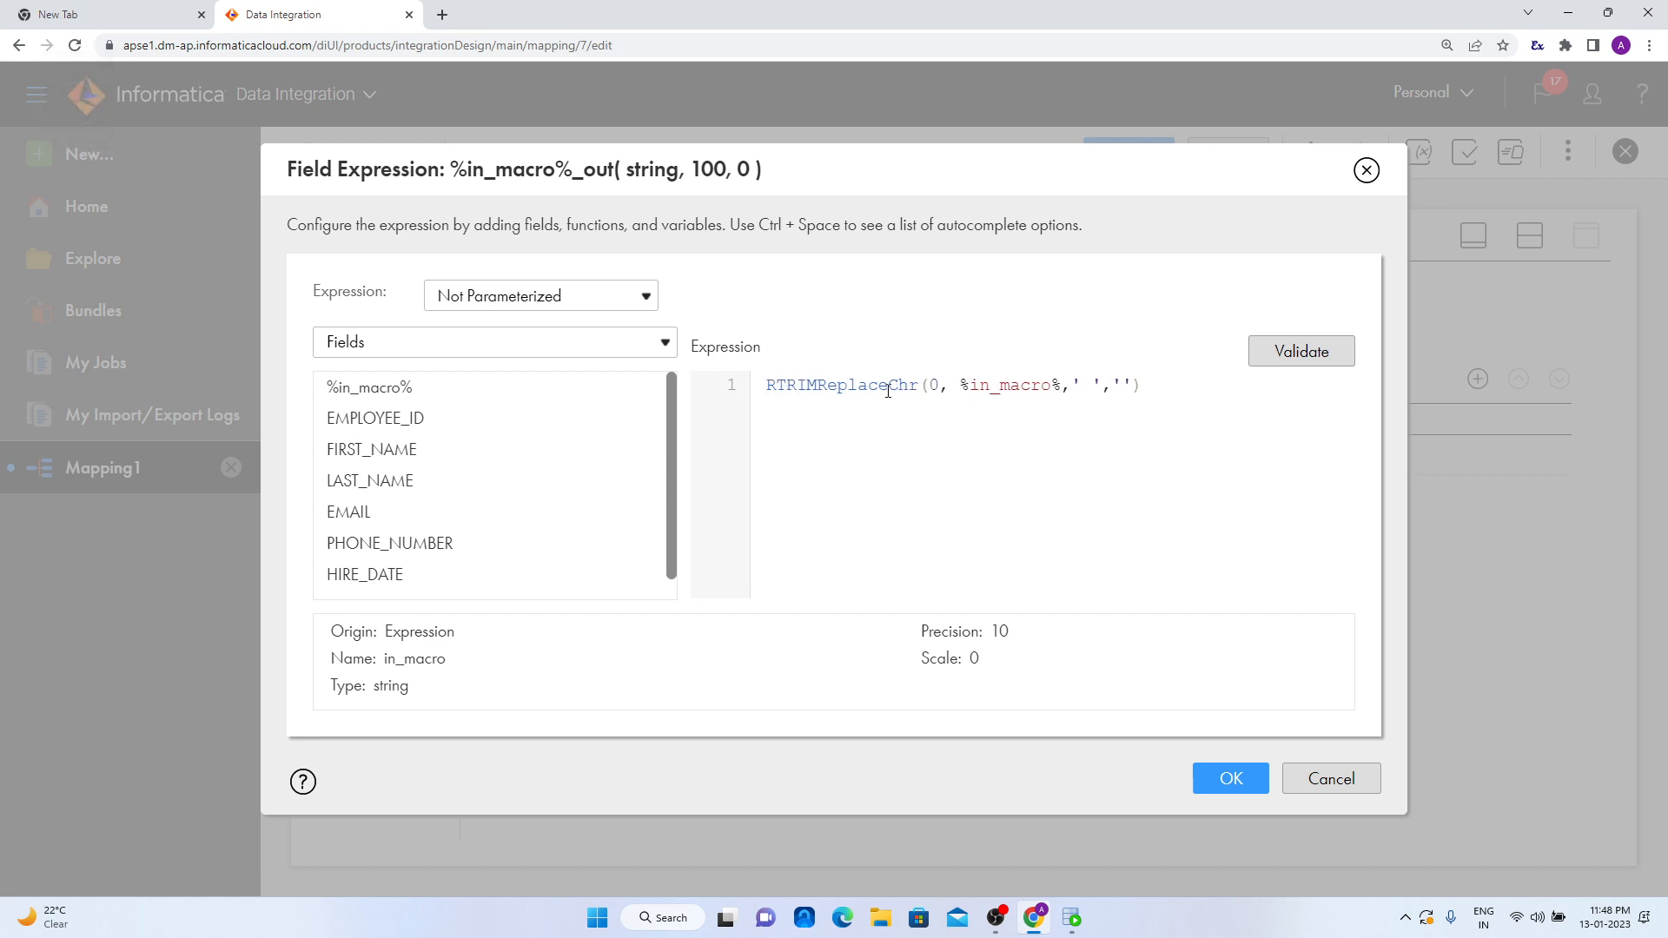
{"action": "type", "text": "("}
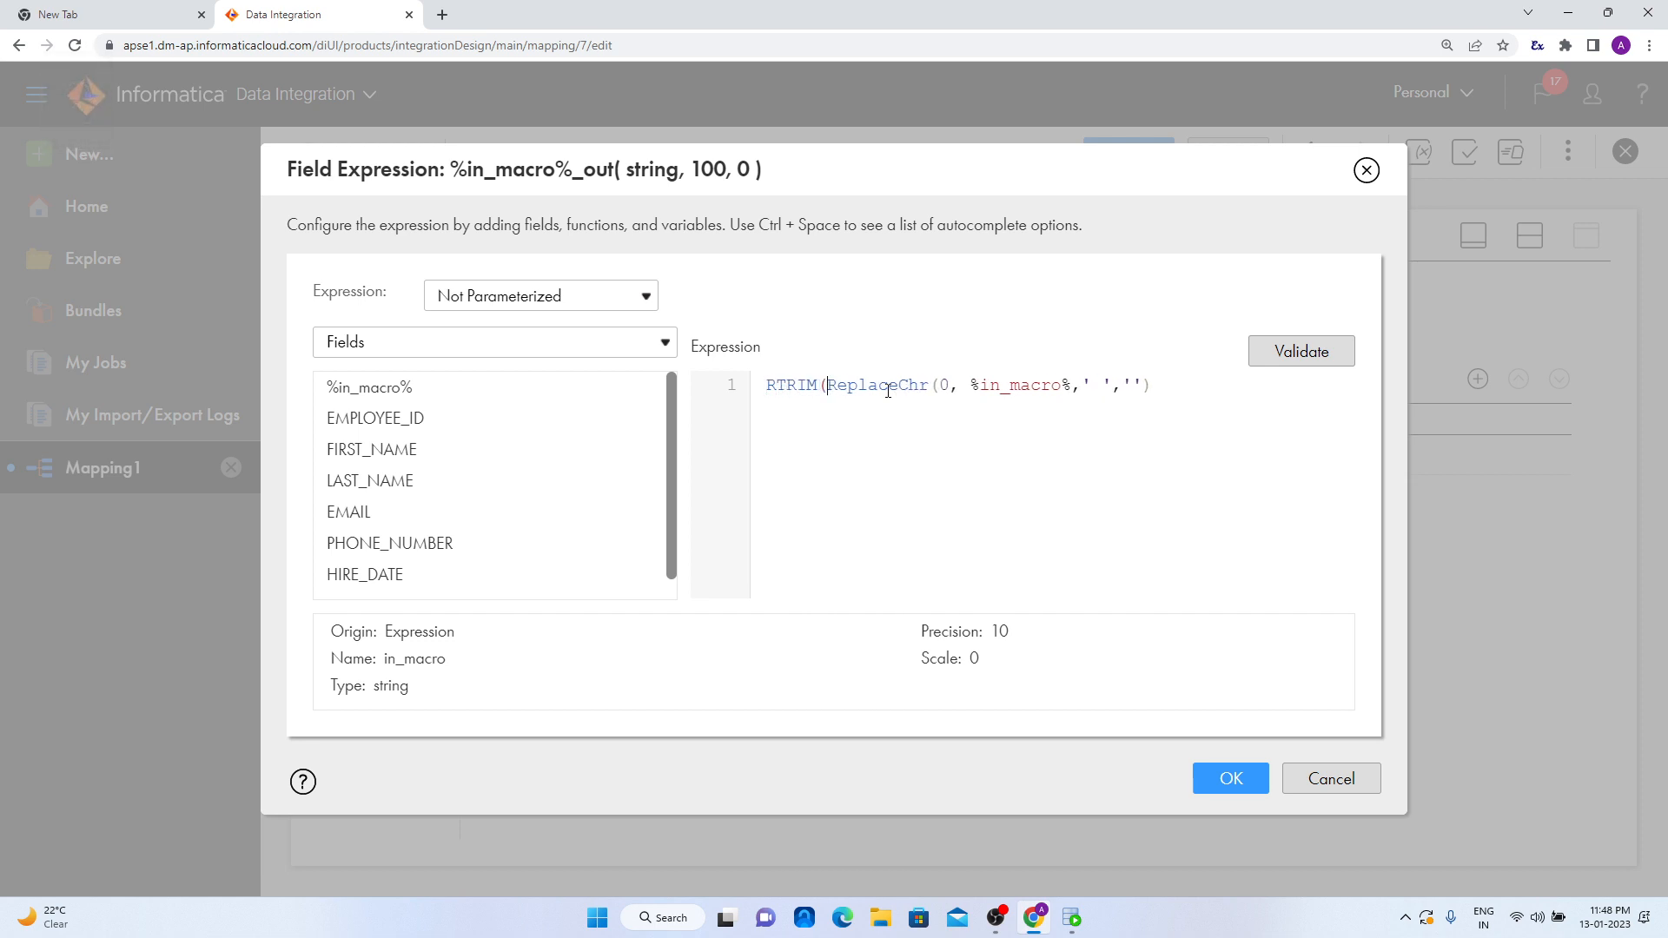
{"action": "left_click", "coordinate": [1171, 386]}
- Wrap the RTRIM call in an outer LTRIM function, then validate and accept the field expression
{"action": "left_click", "coordinate": [768, 390]}
{"action": "type", "text": "("}
{"action": "left_click", "coordinate": [769, 391]}
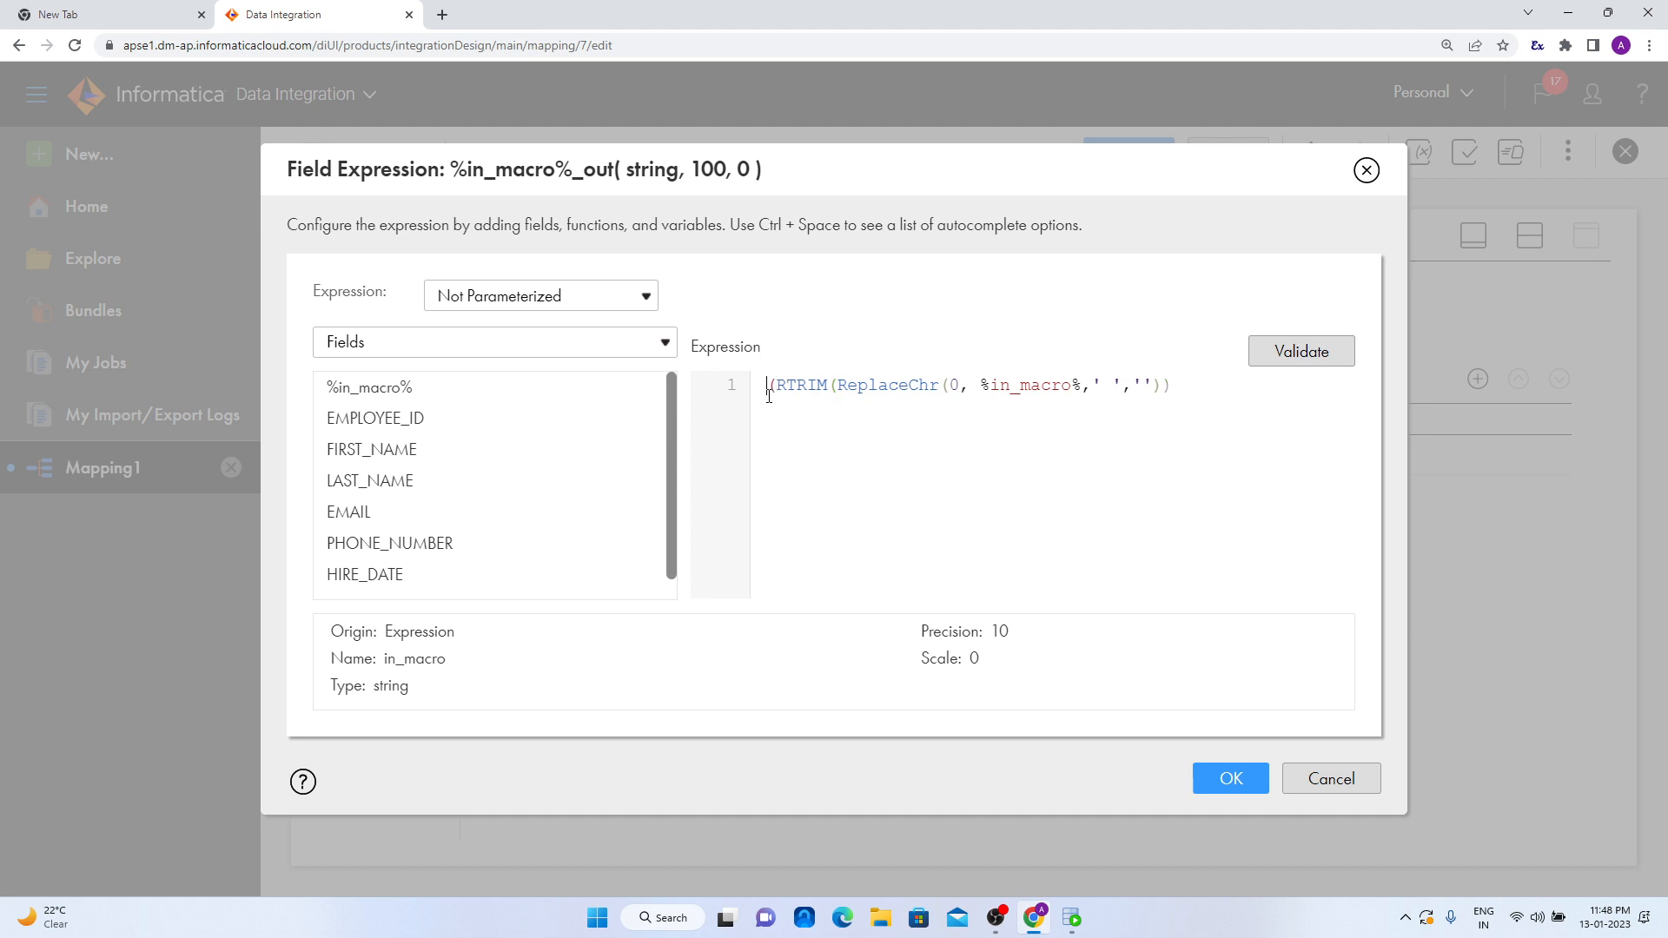
{"action": "type", "text": "LTRIM"}
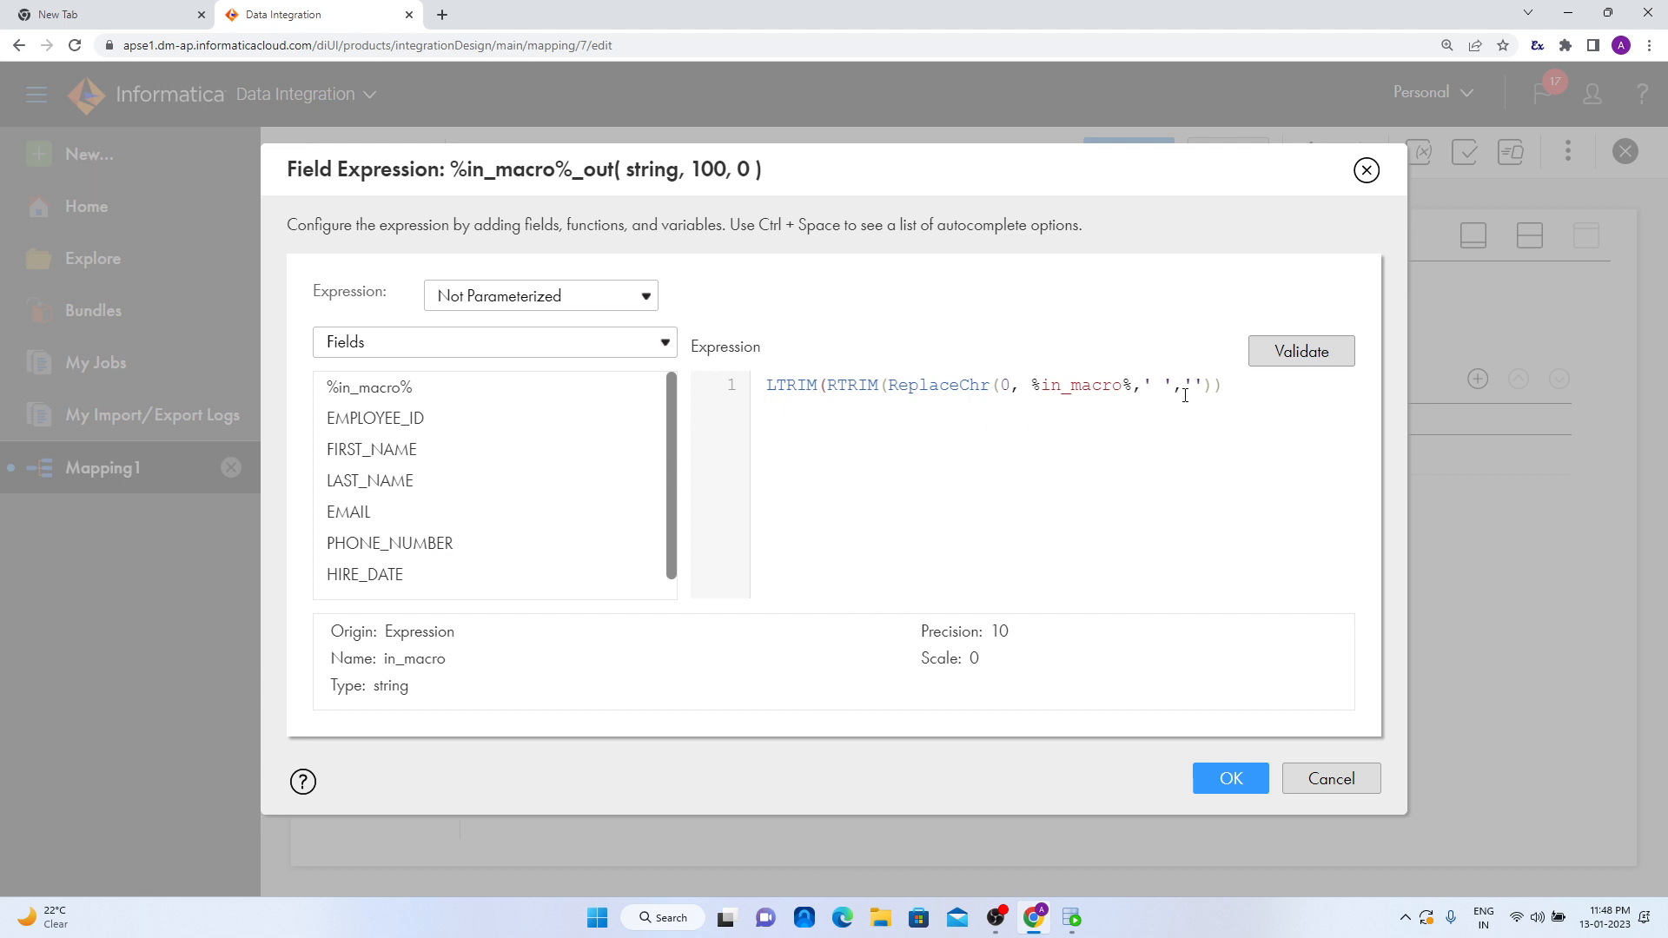
{"action": "left_click", "coordinate": [1229, 384]}
{"action": "left_click", "coordinate": [1333, 353]}
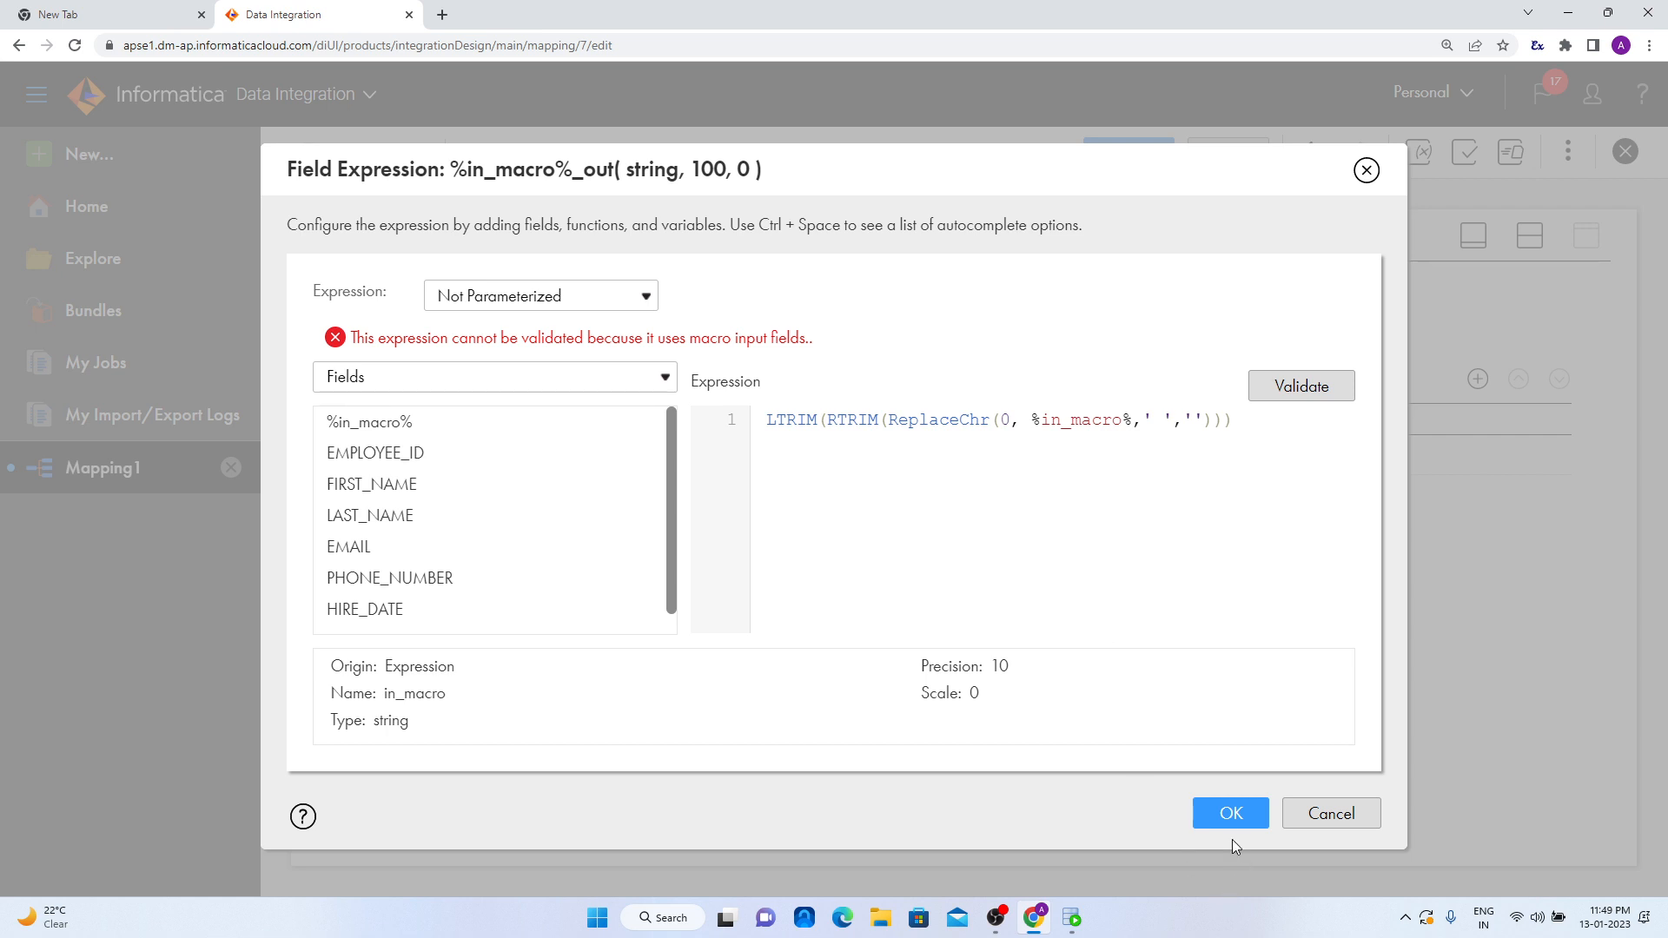
{"action": "left_click", "coordinate": [1231, 815]}
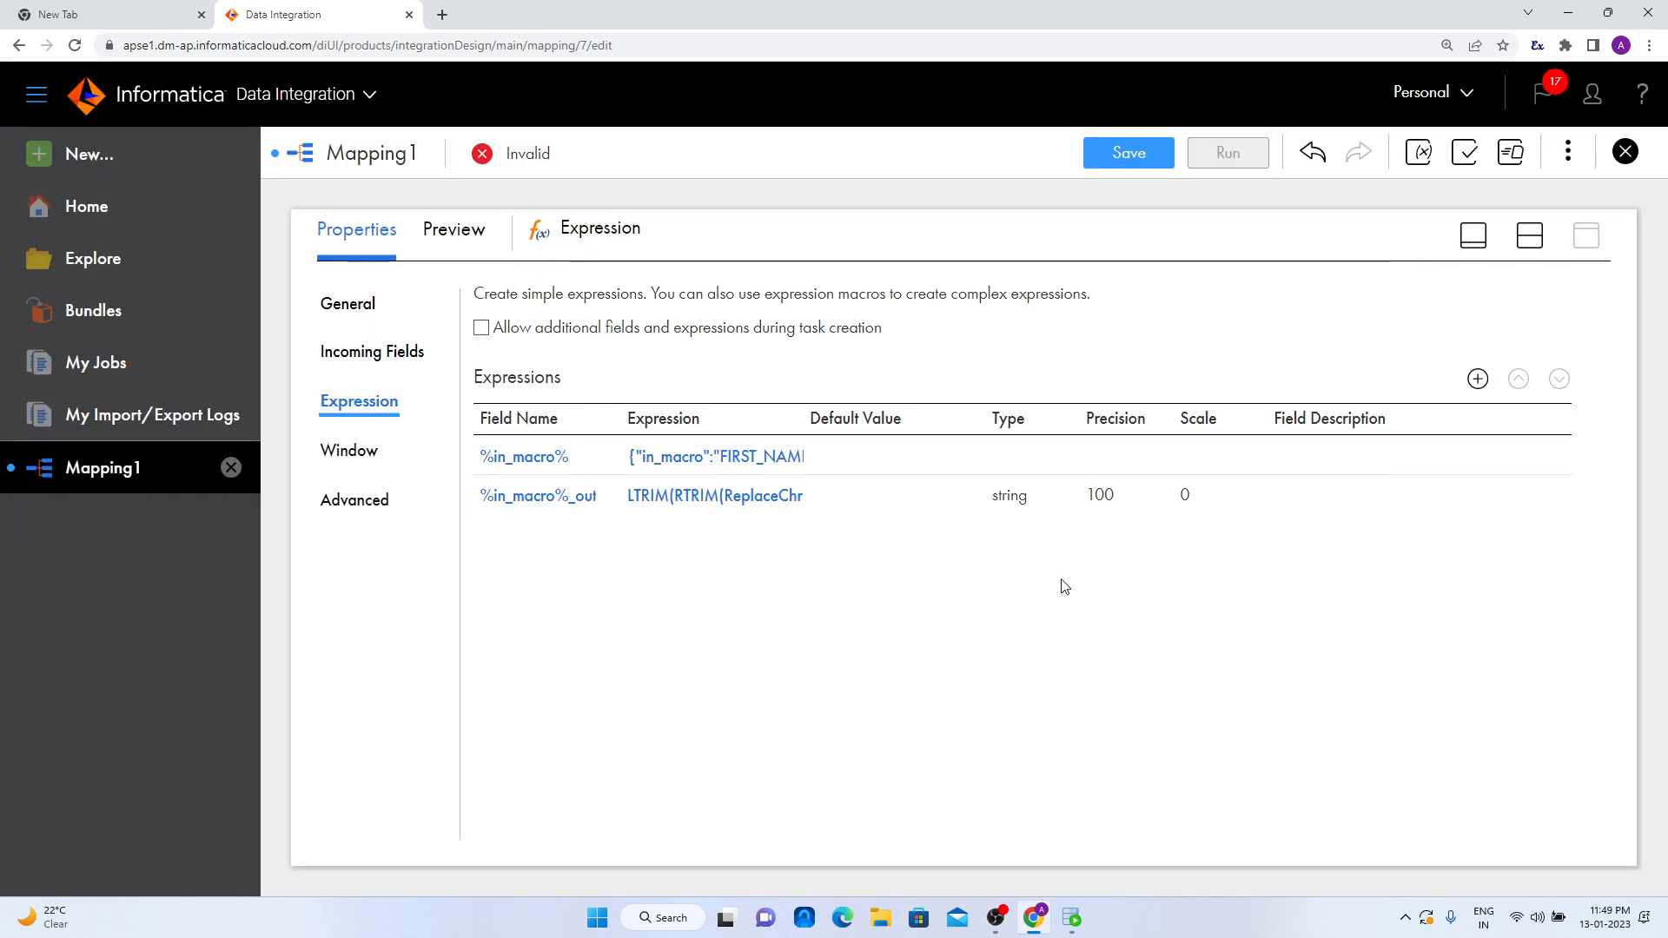
- Return to the split design view and open an enlarged view of the Target transformation's properties
{"action": "left_click", "coordinate": [1533, 240]}
{"action": "left_click", "coordinate": [1075, 389]}
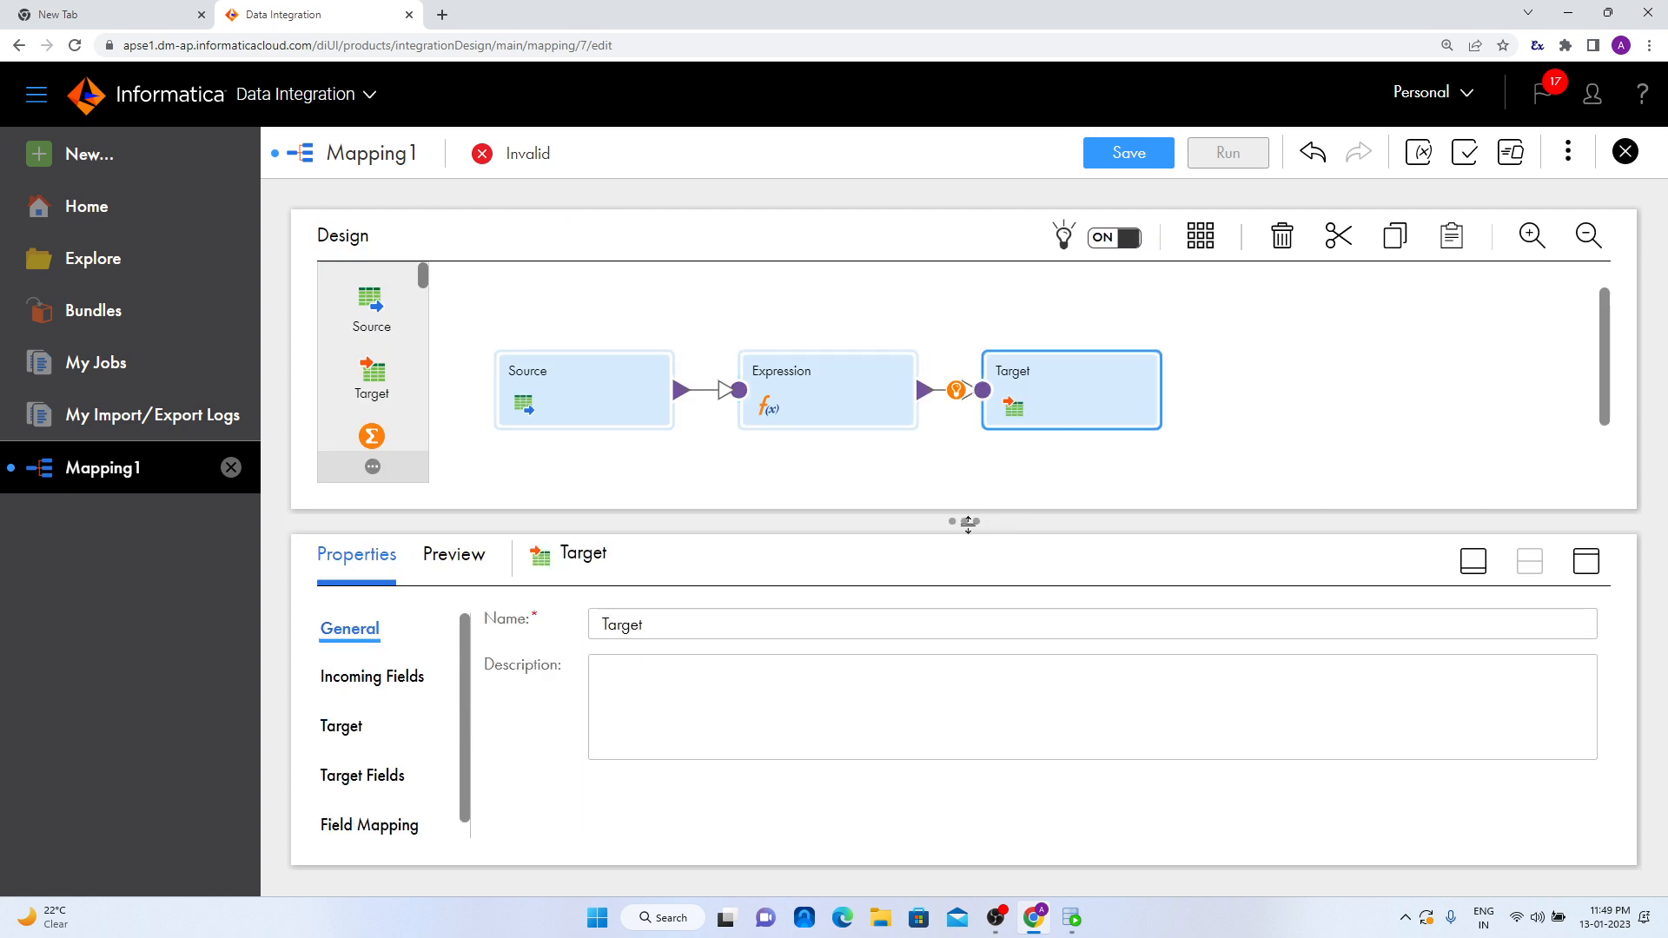
{"action": "left_click_drag", "start_coordinate": [964, 522], "coordinate": [964, 419]}
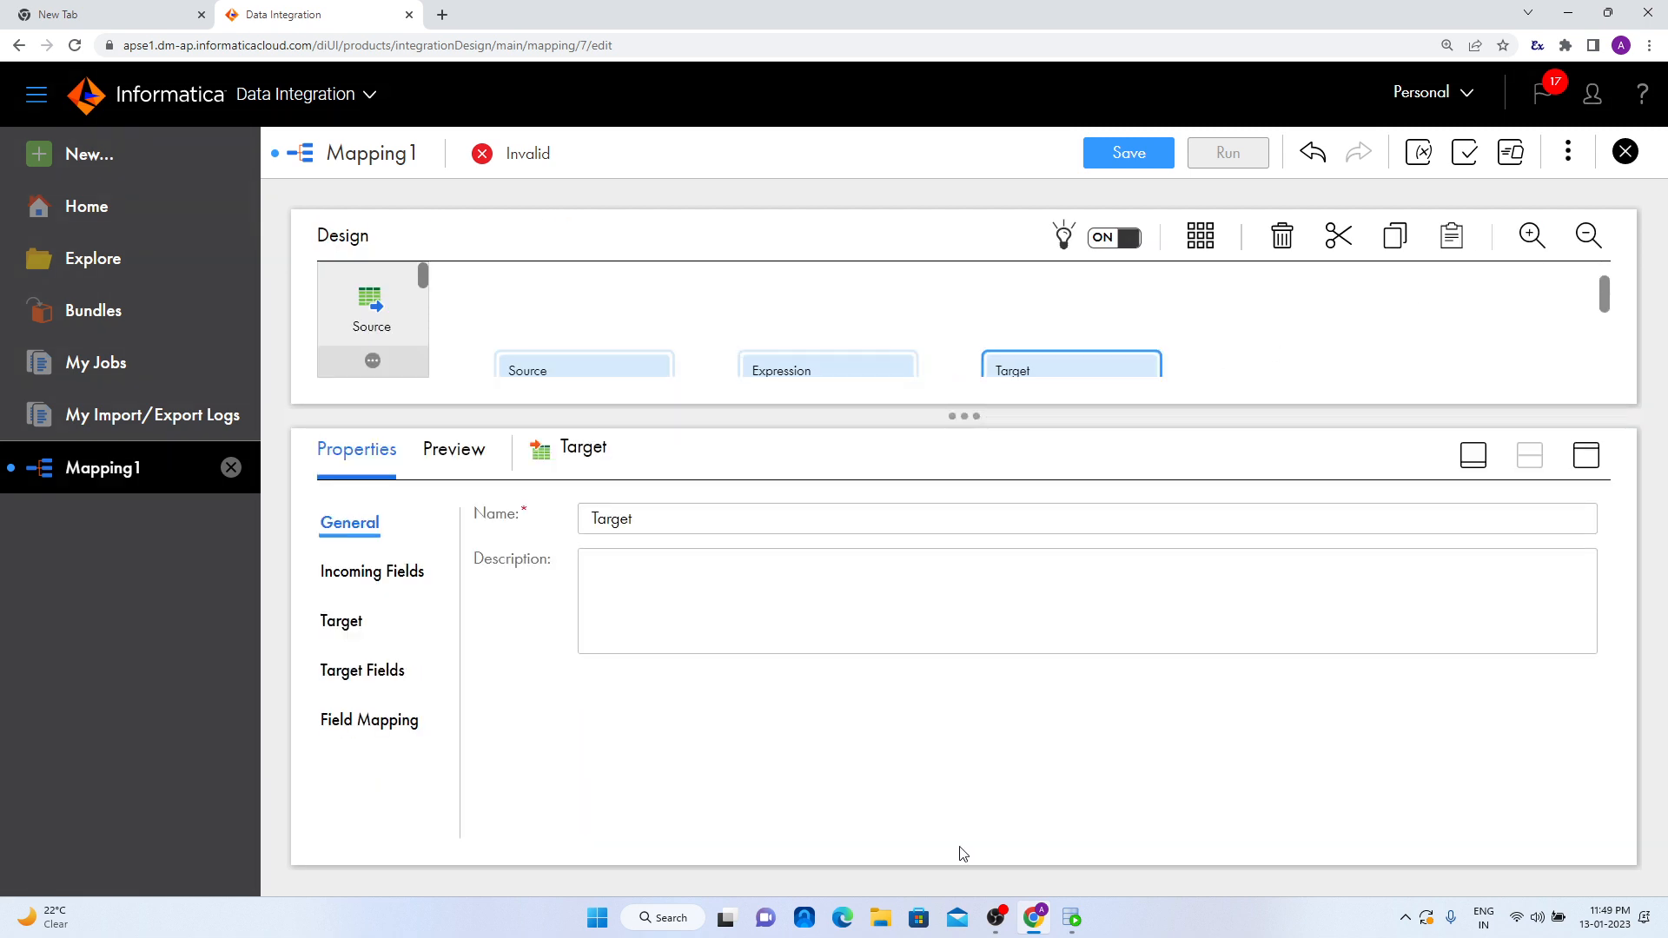
- Switch to Oracle SQL Developer and run SELECT * FROM TGT_EMPLOYEES on OT_TGT_DEV1 to check the target table
{"action": "left_click", "coordinate": [1072, 918]}
{"action": "left_click", "coordinate": [491, 87]}
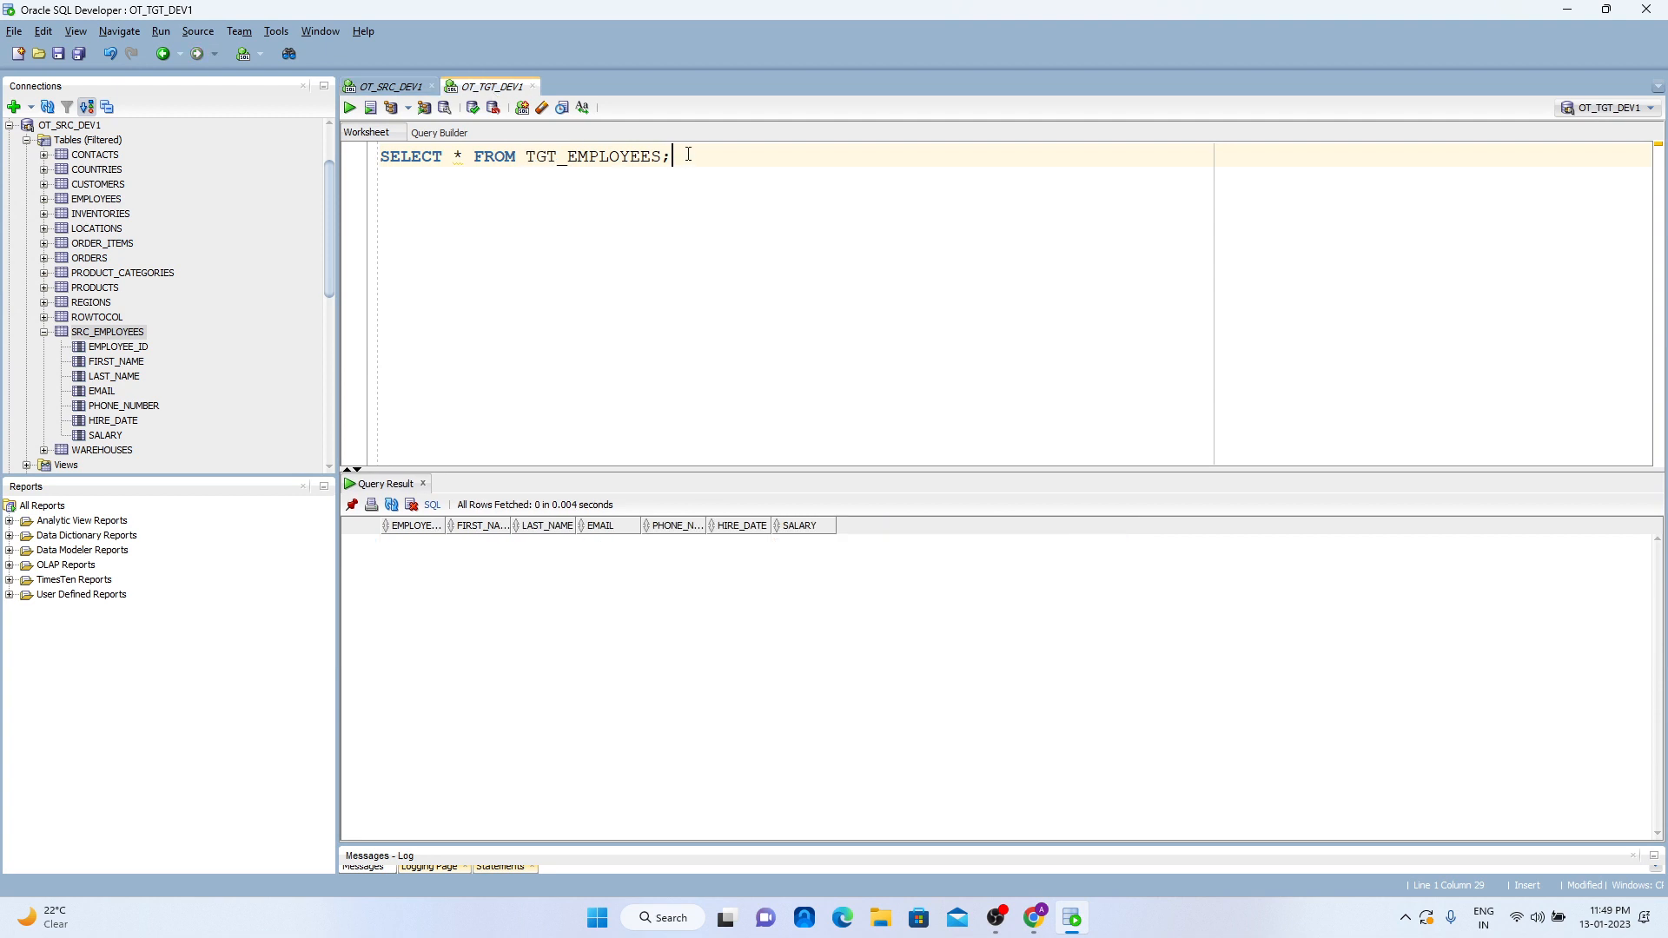
{"action": "key", "text": "ctrl+Return"}
{"action": "left_click", "coordinate": [1072, 918]}
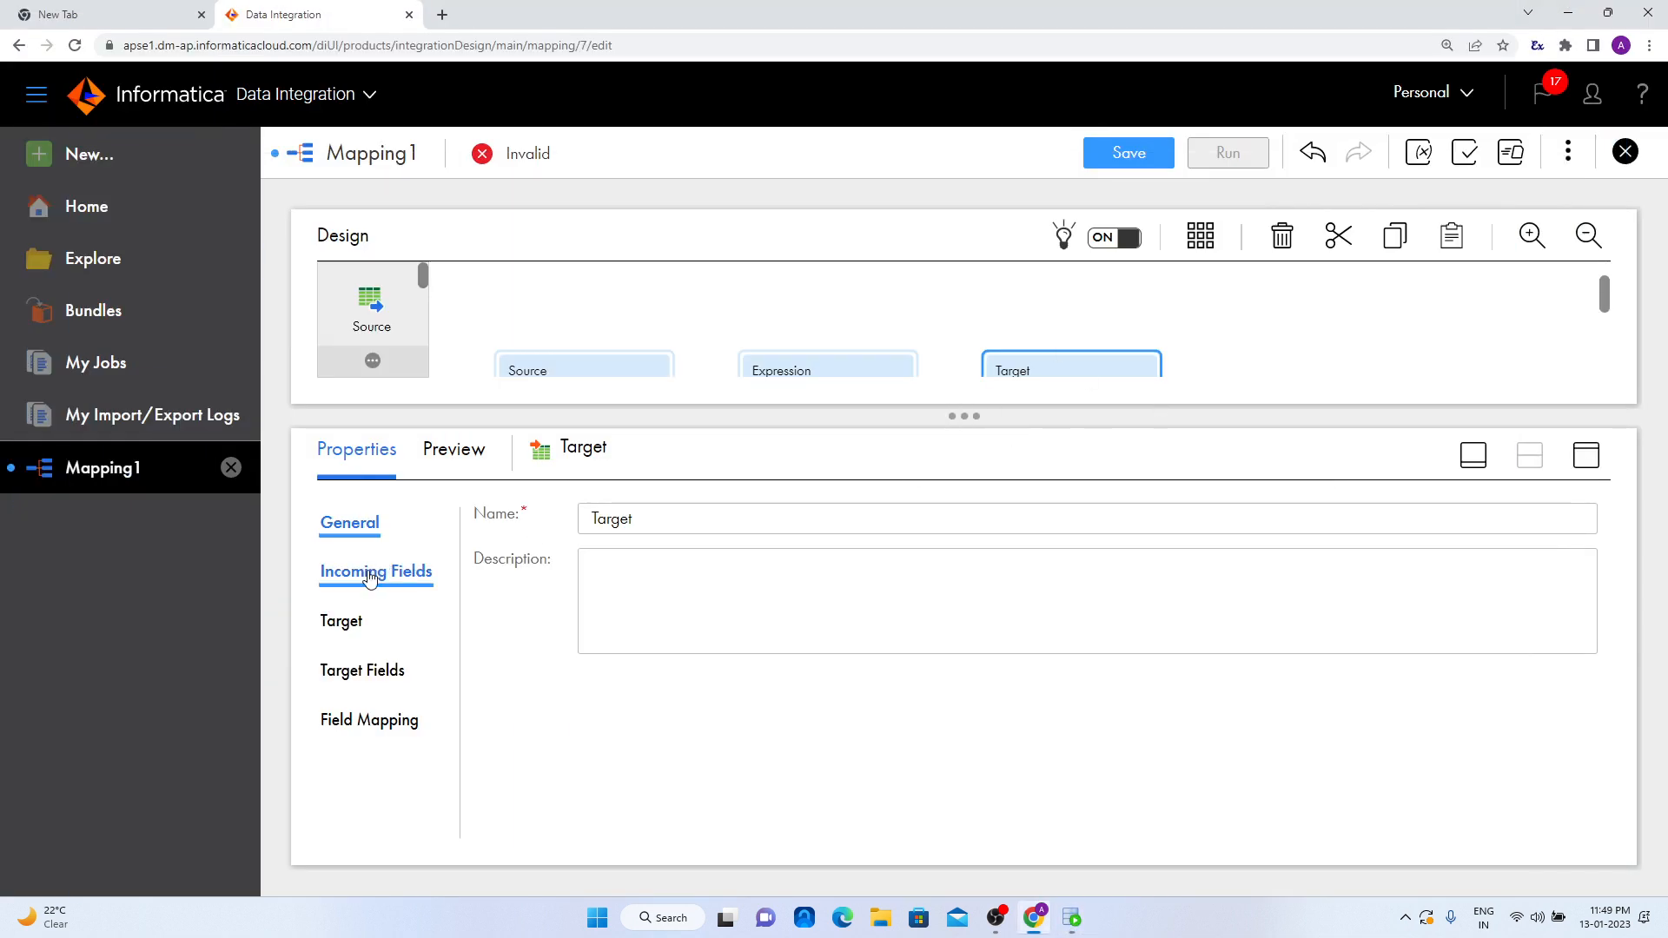
- Set the Target transformation's connection to OT_TGT_DEV1_SA1 (Oracle)
{"action": "left_click", "coordinate": [342, 620]}
{"action": "left_click", "coordinate": [897, 574]}
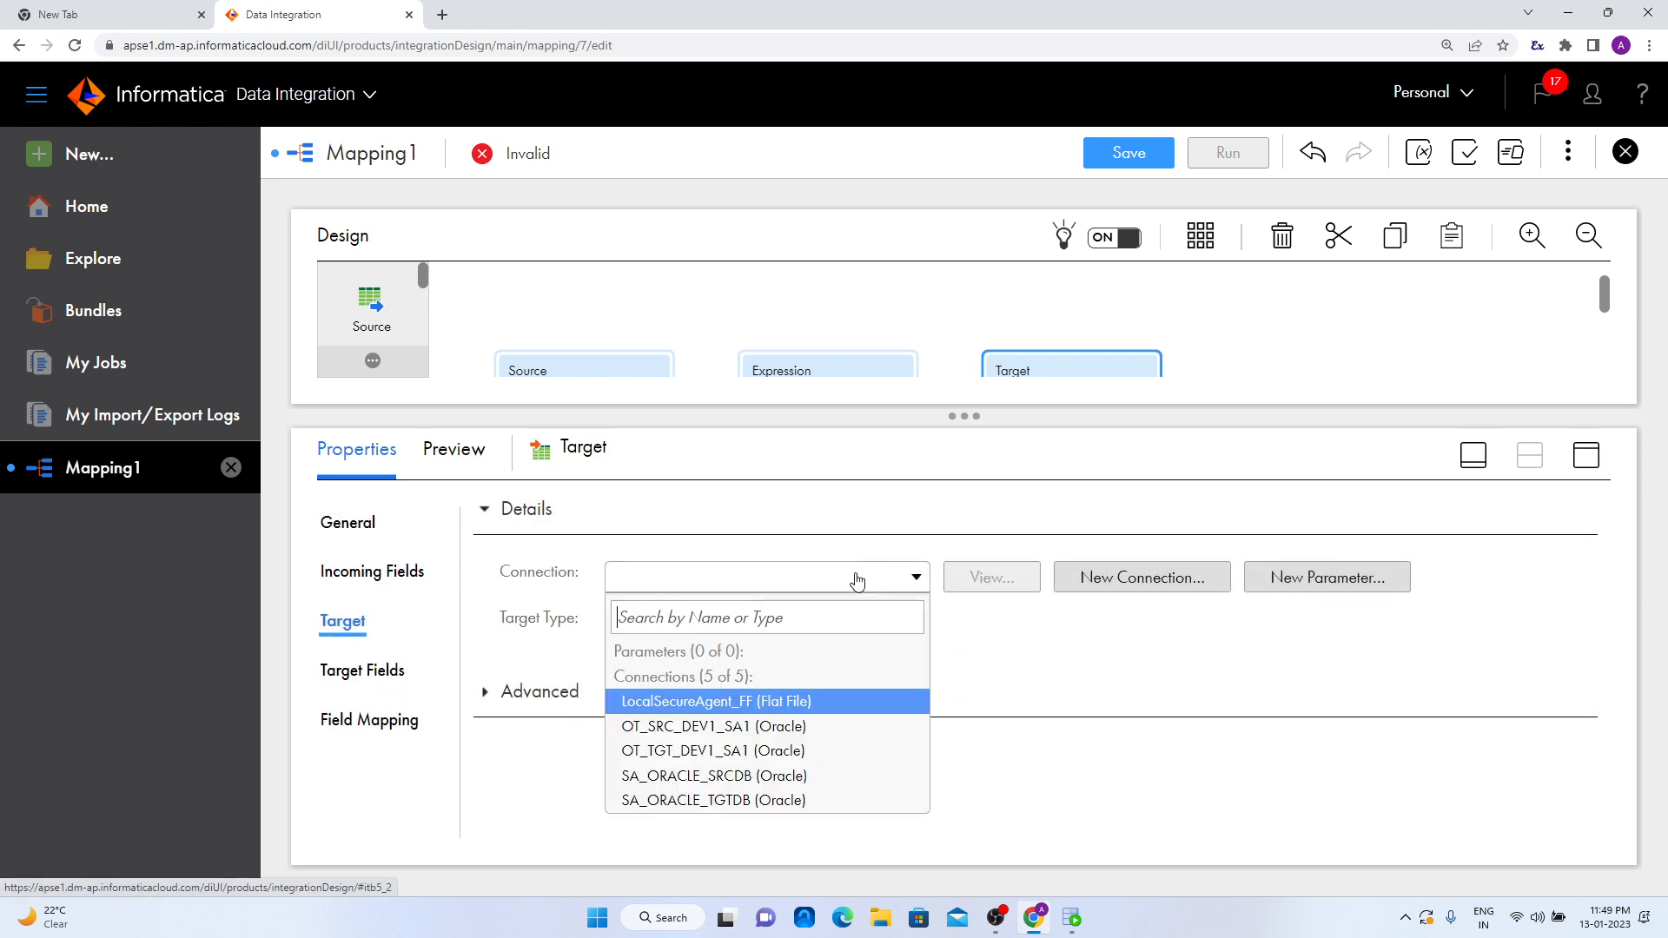
{"action": "left_click", "coordinate": [824, 752]}
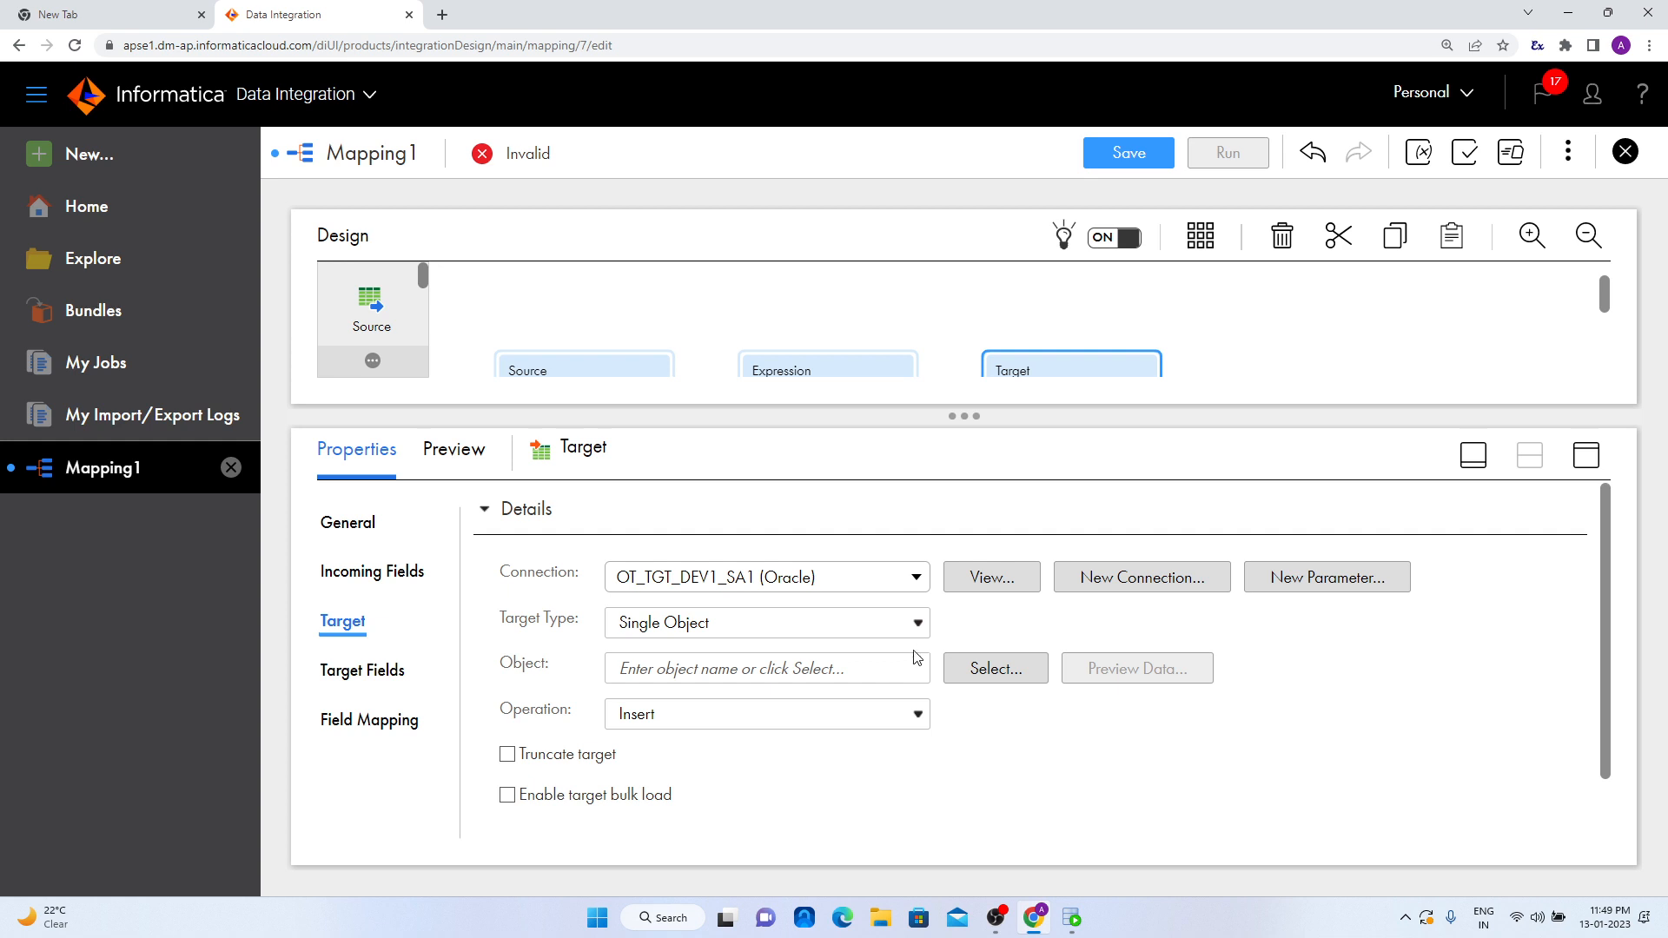
- Choose the existing table TGT_EMPLOYEES as the target object
{"action": "left_click", "coordinate": [956, 667]}
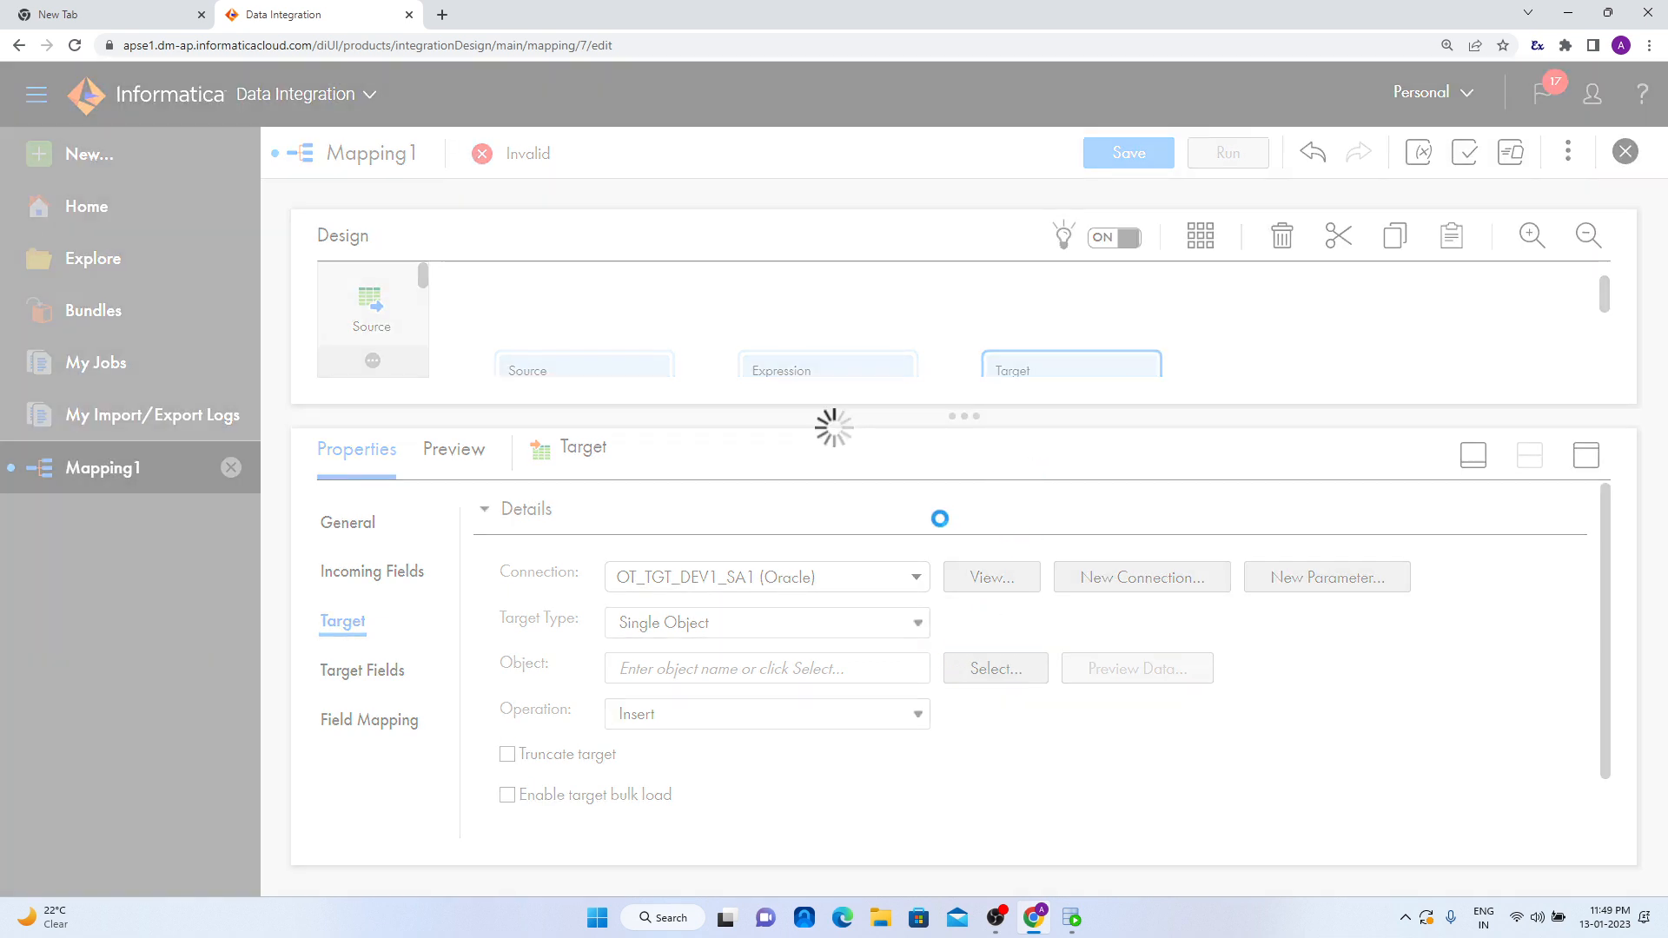
{"action": "scroll", "coordinate": [674, 655], "scroll_direction": "down", "scroll_amount": 3}
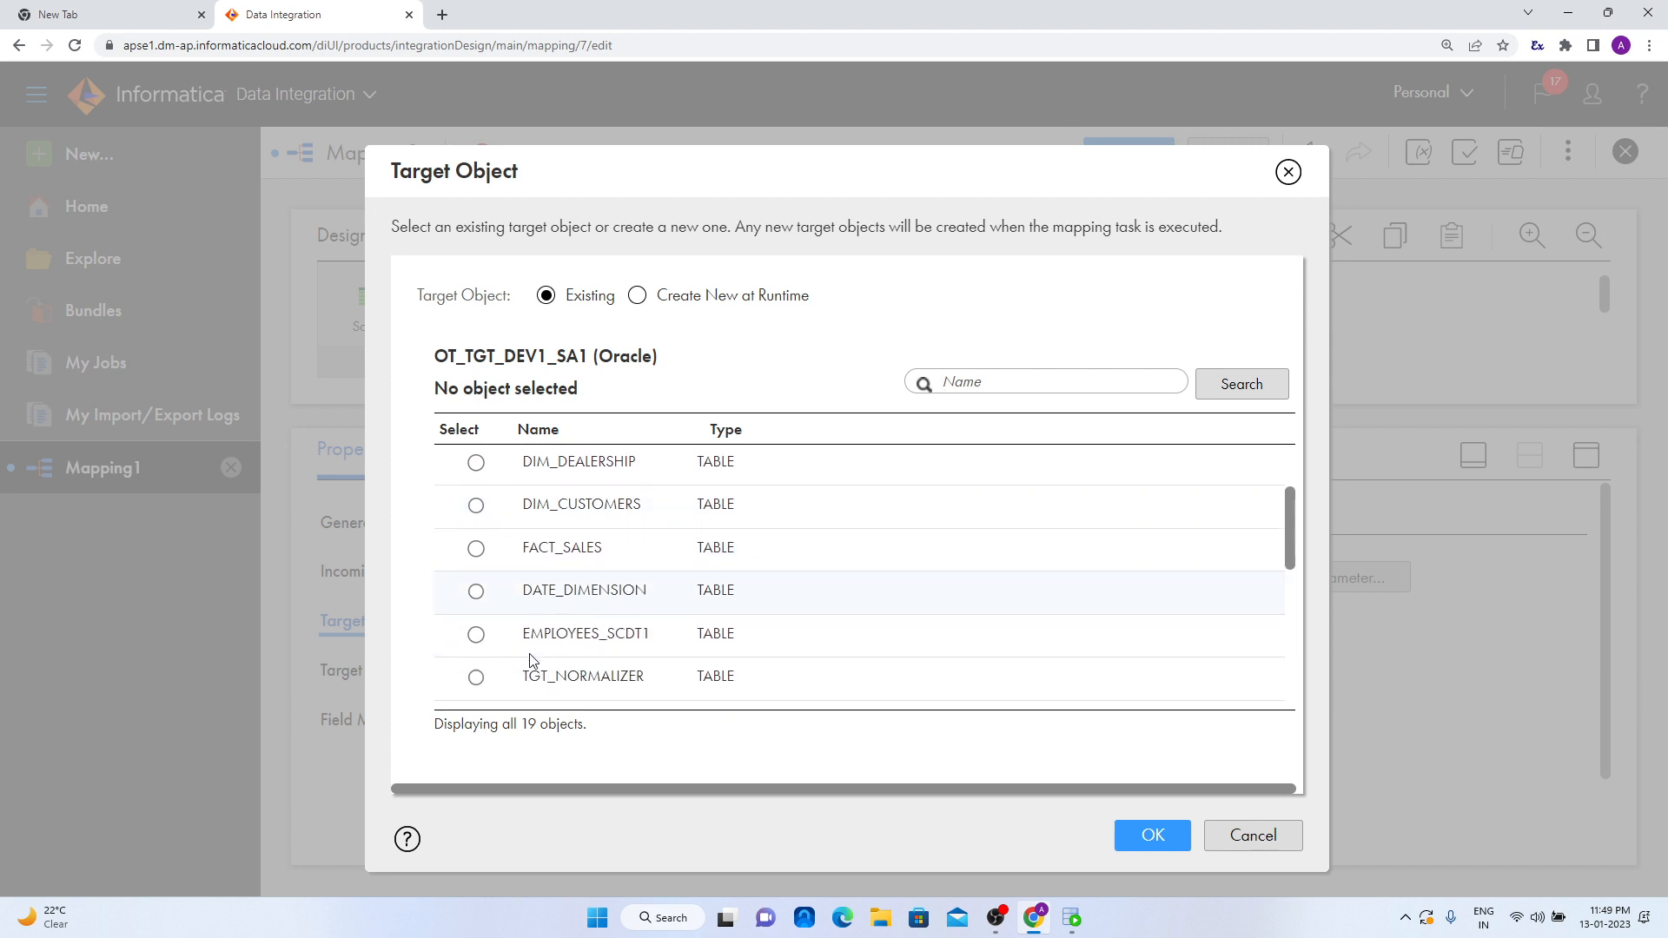
{"action": "scroll", "coordinate": [513, 675], "scroll_direction": "down", "scroll_amount": 1}
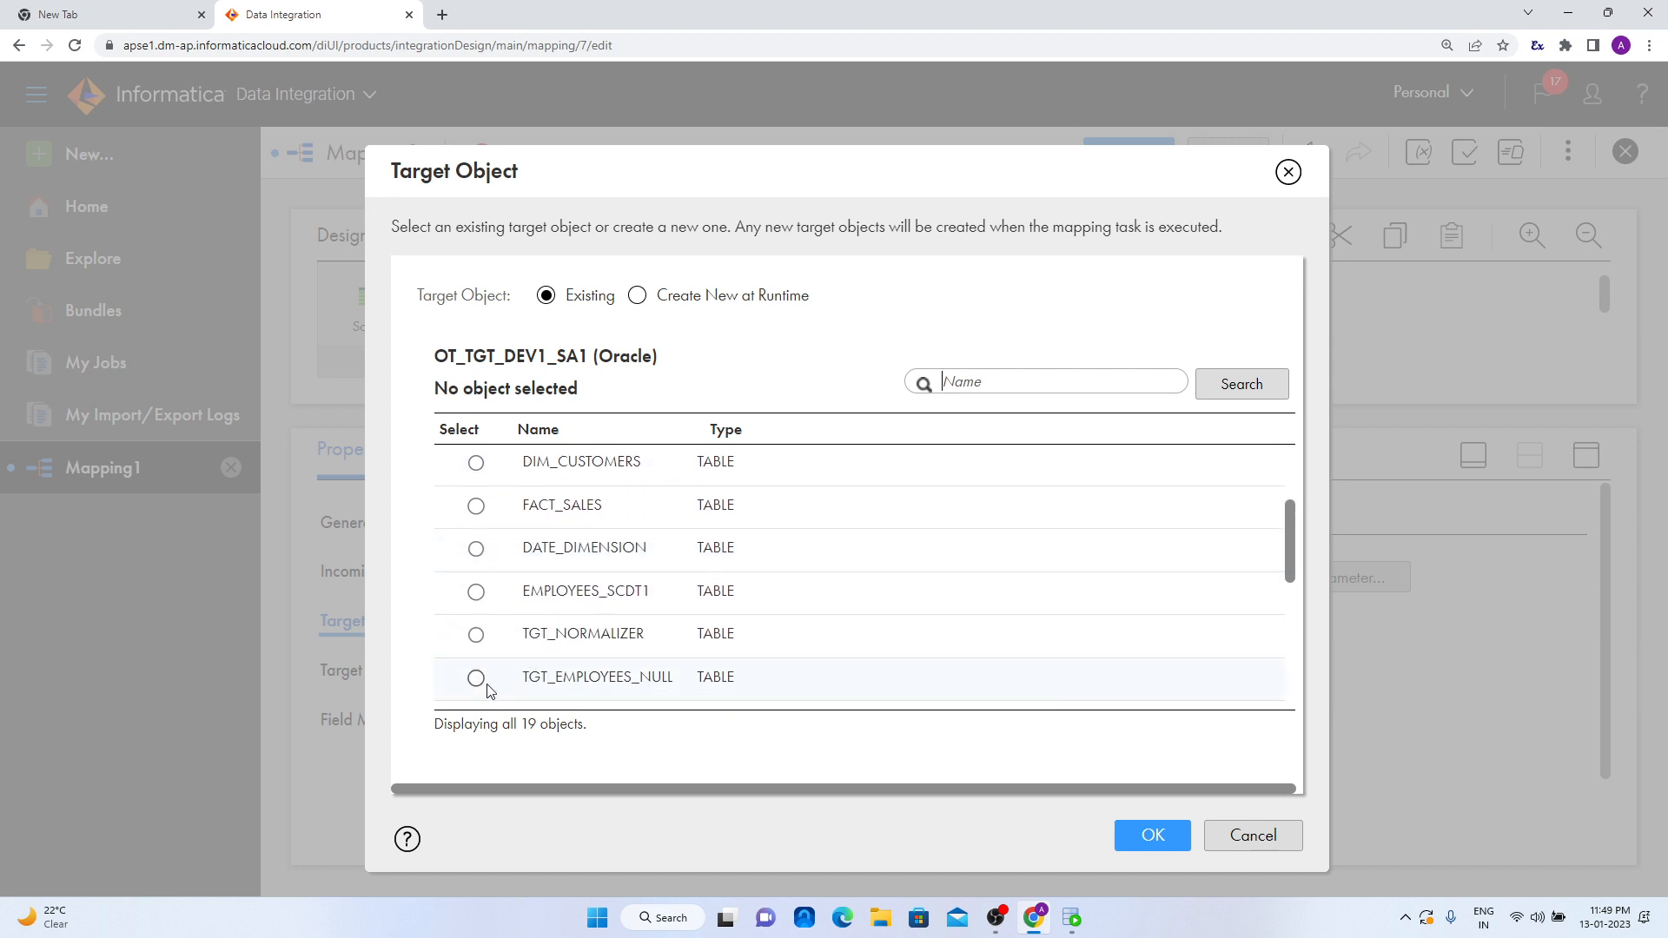
{"action": "left_click", "coordinate": [475, 634]}
{"action": "scroll", "coordinate": [475, 647], "scroll_direction": "down", "scroll_amount": 2}
{"action": "left_click", "coordinate": [476, 634]}
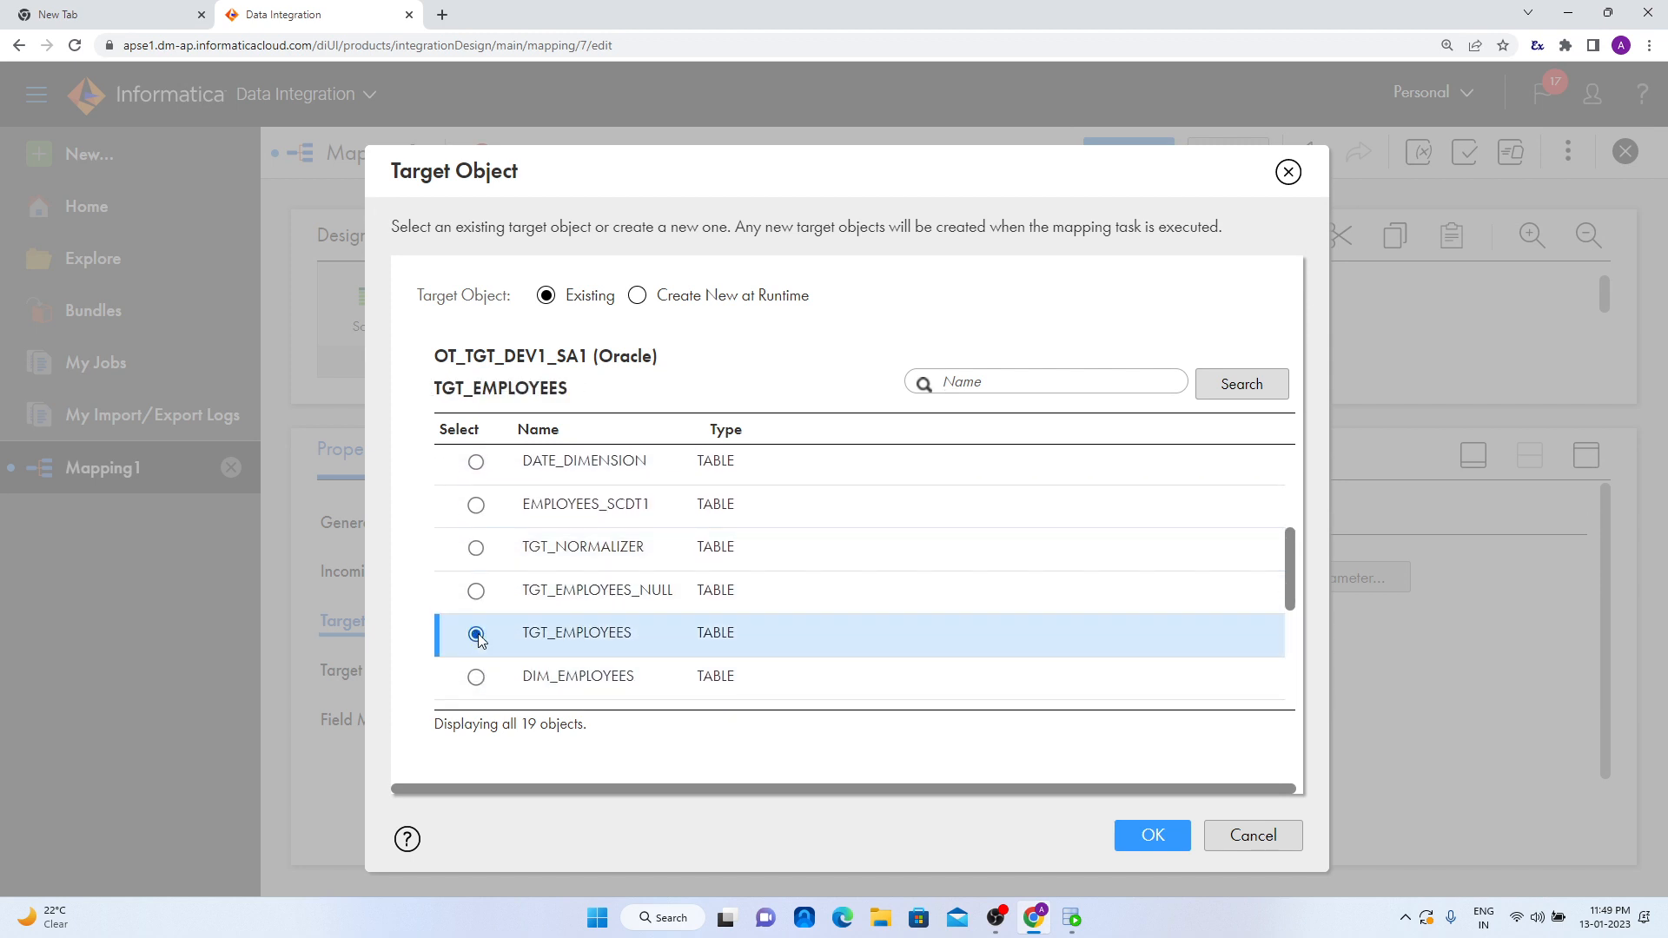
{"action": "left_click", "coordinate": [1153, 836]}
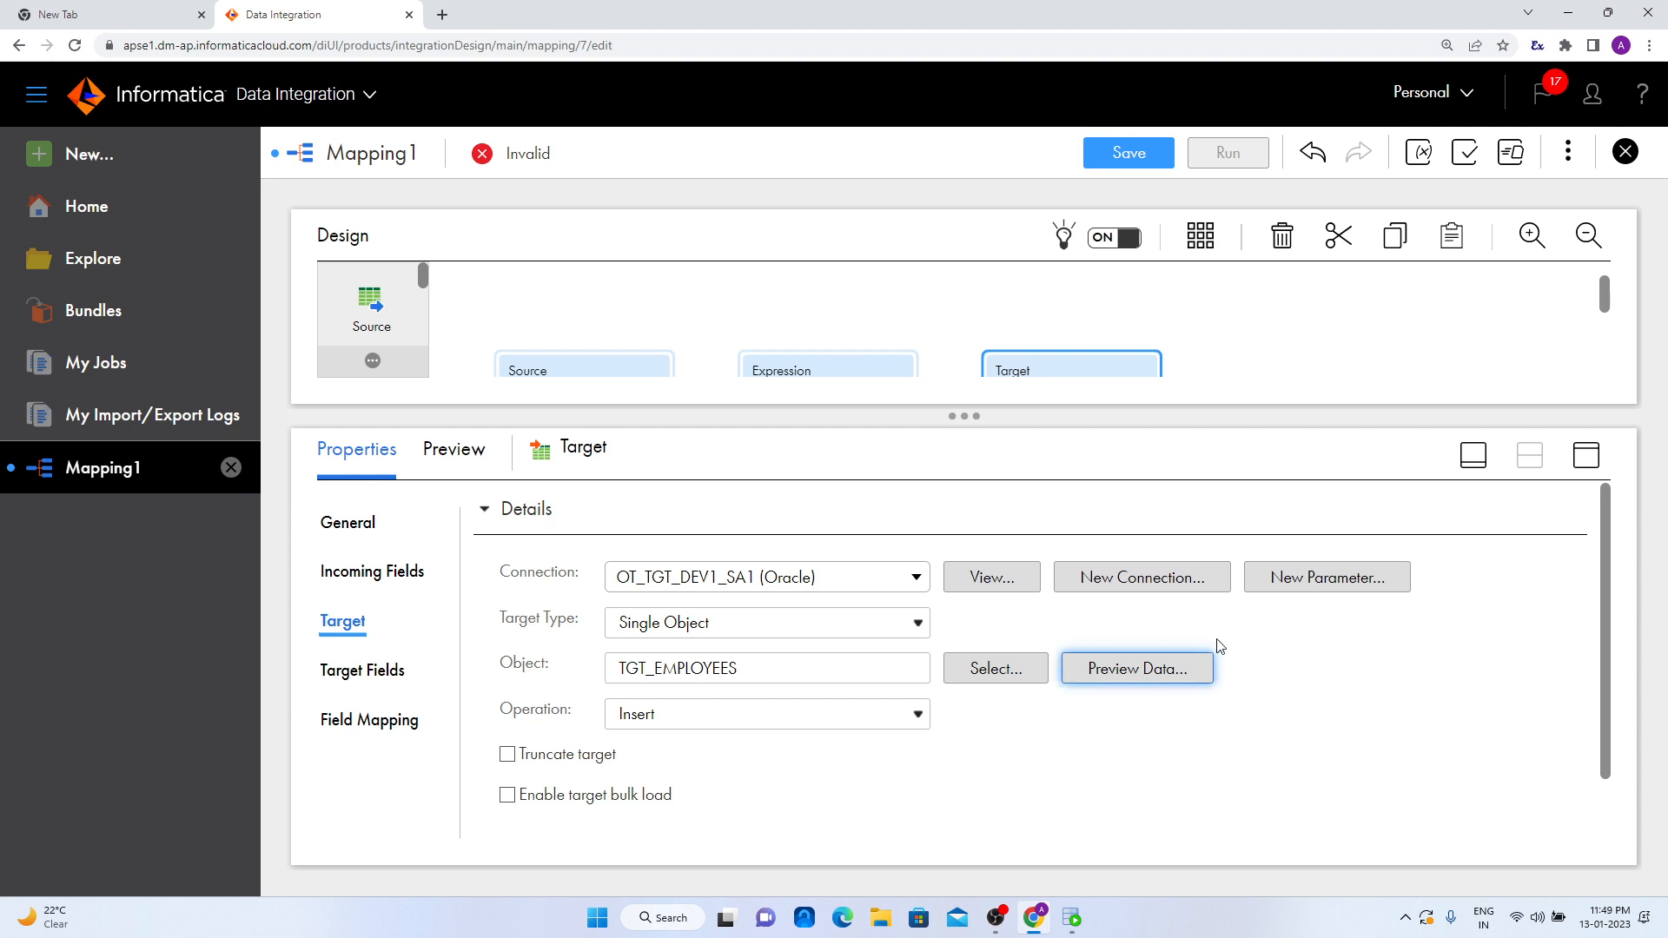
- Set the target's field map option to Completely Parameterized
{"action": "left_click", "coordinate": [410, 721]}
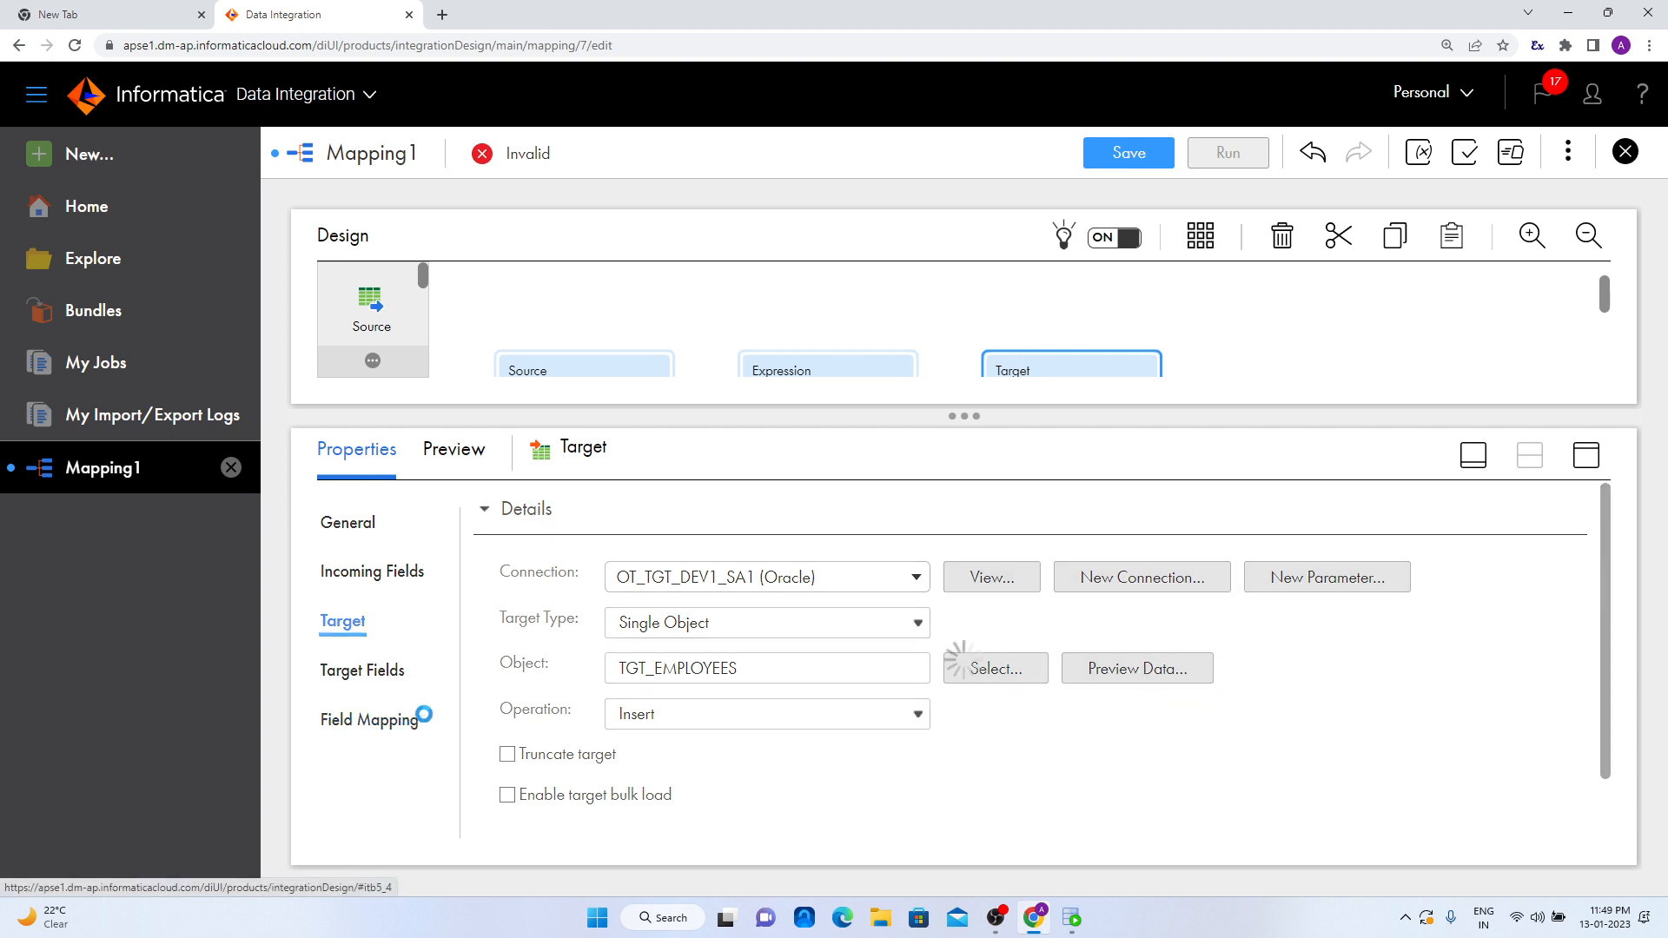
{"action": "left_click_drag", "start_coordinate": [975, 408], "coordinate": [990, 360]}
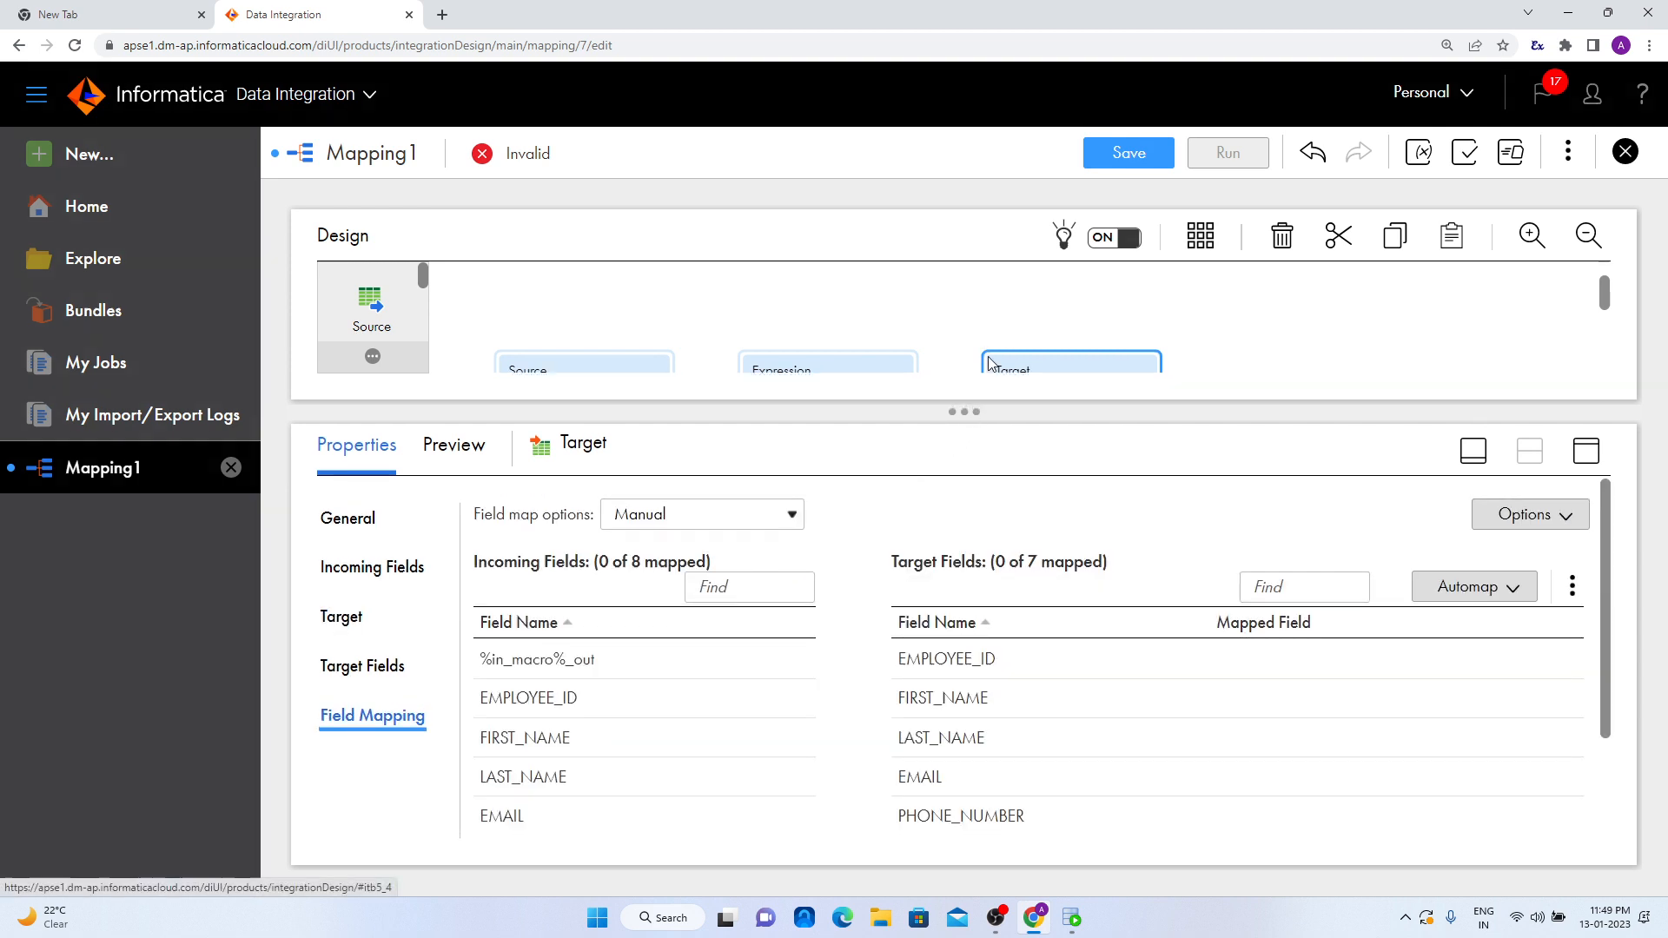
{"action": "left_click", "coordinate": [702, 517]}
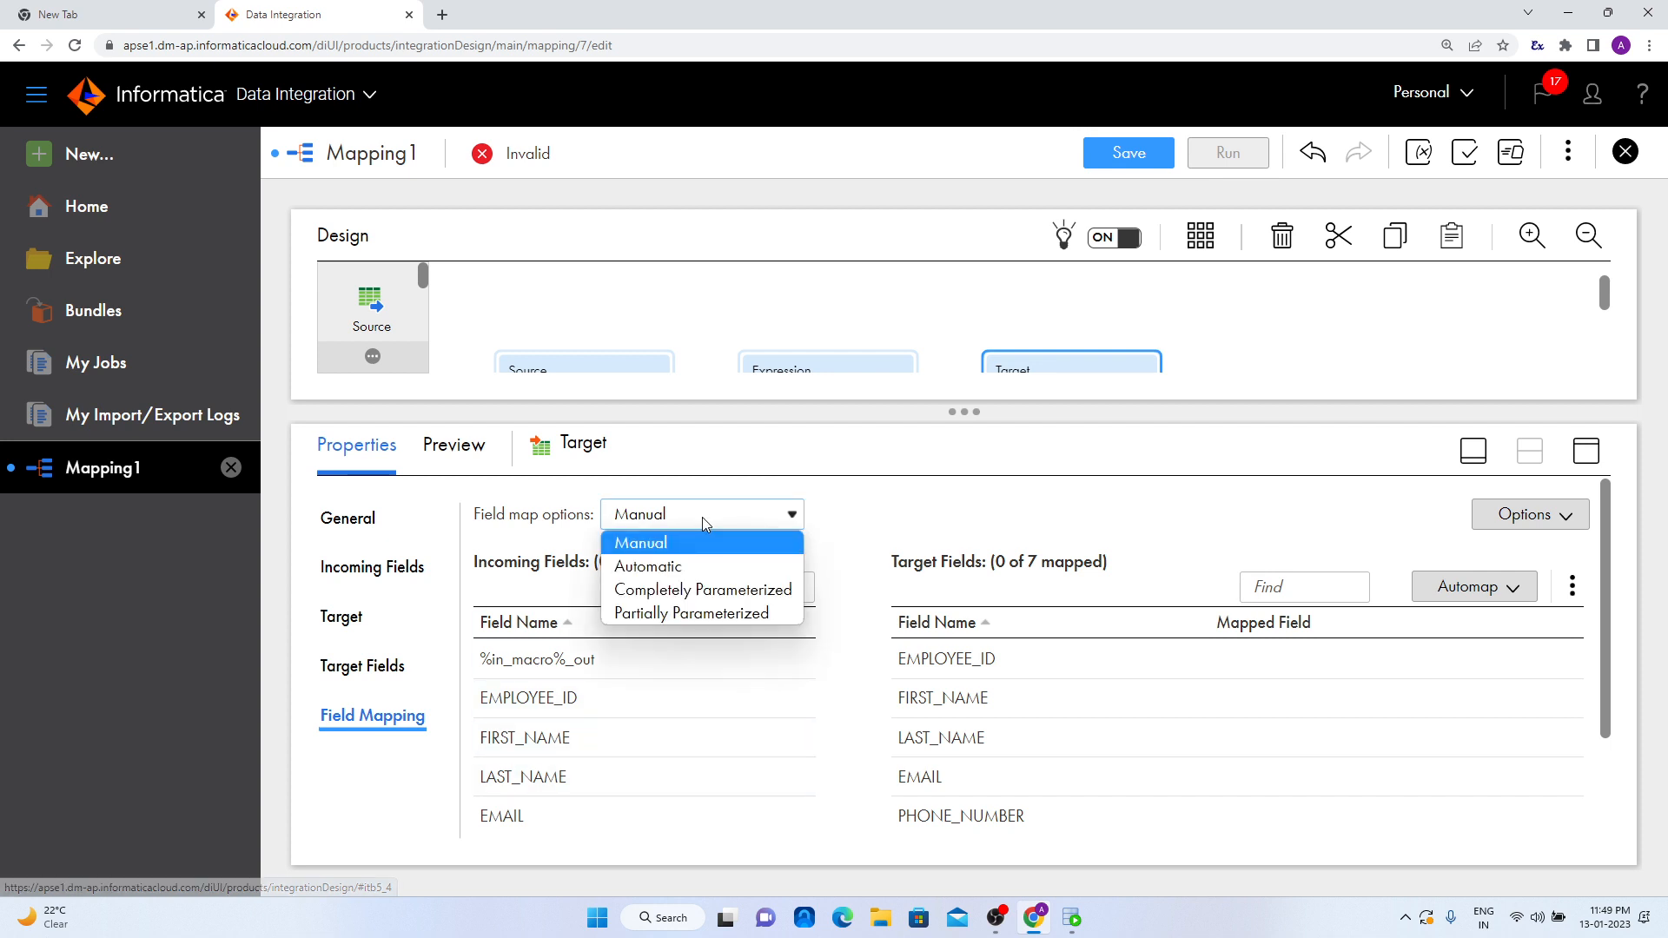
{"action": "left_click", "coordinate": [718, 597]}
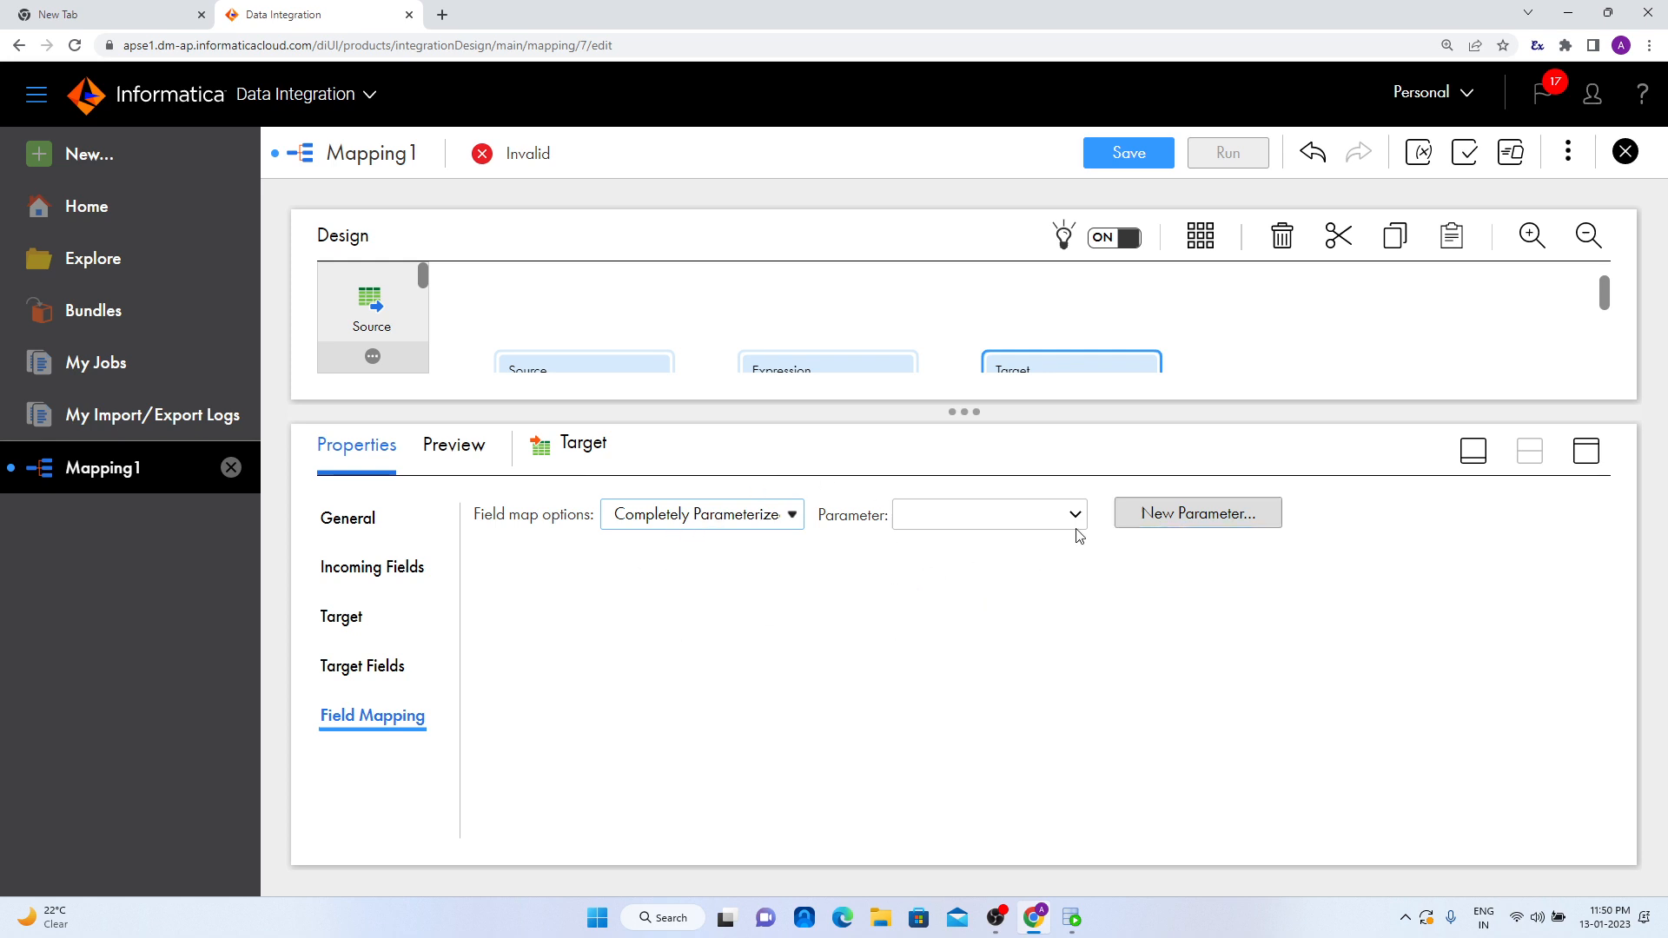
- Create a field mapping input parameter named tgtemp for the target
{"action": "left_click", "coordinate": [1165, 513]}
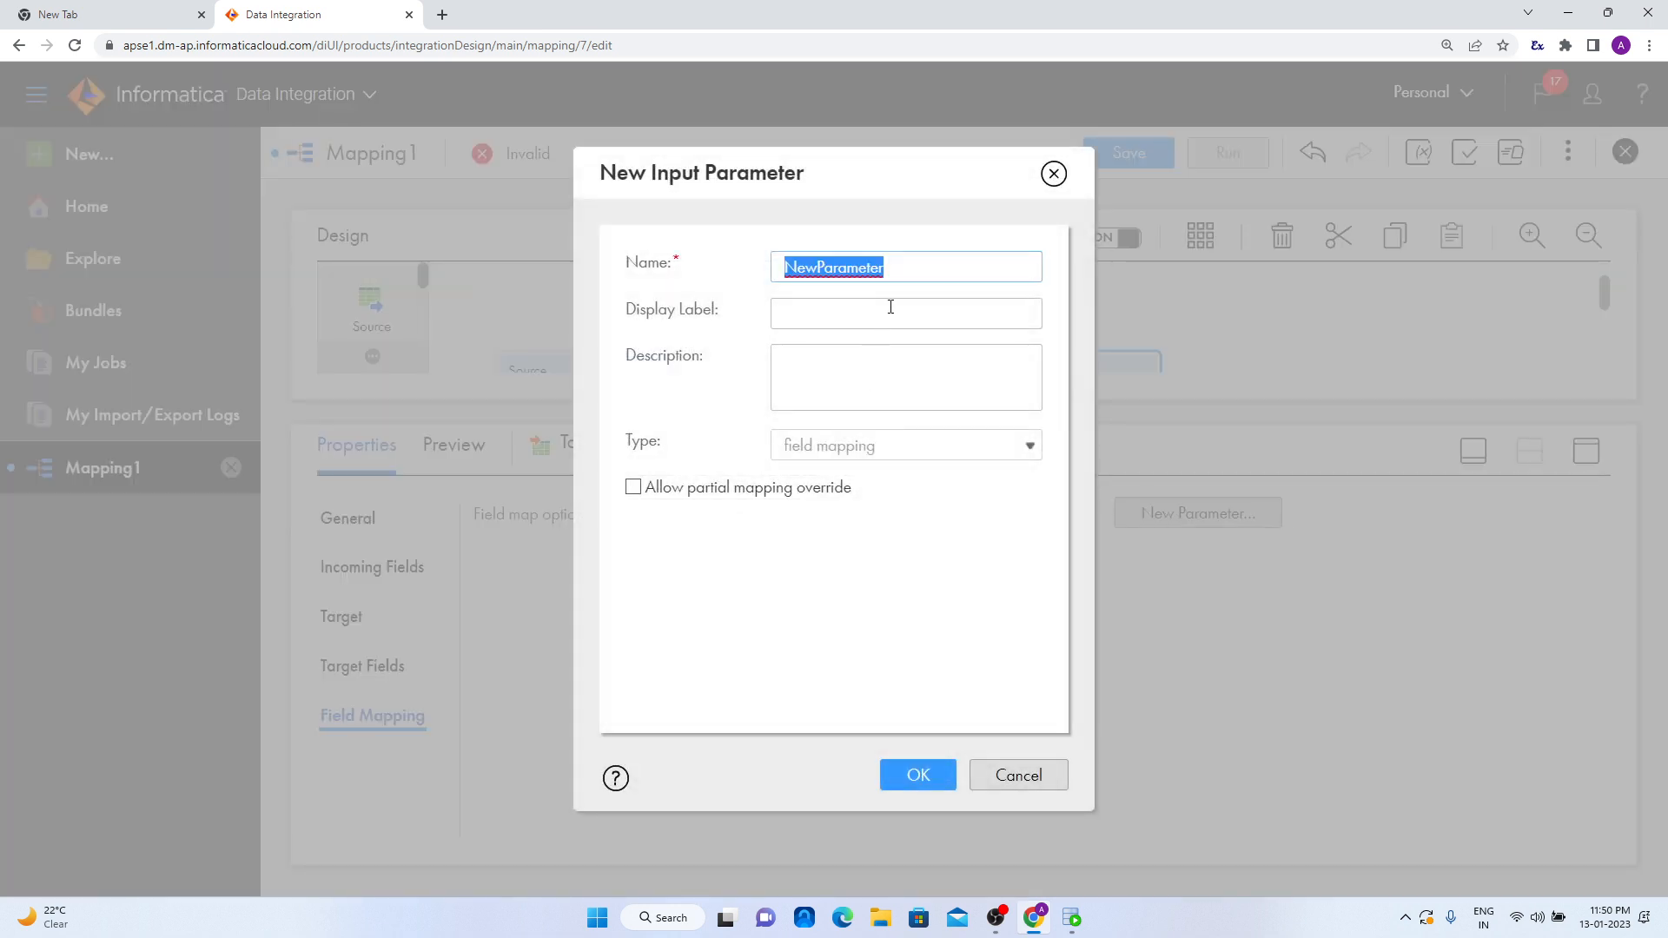
{"action": "type", "text": "TGT"}
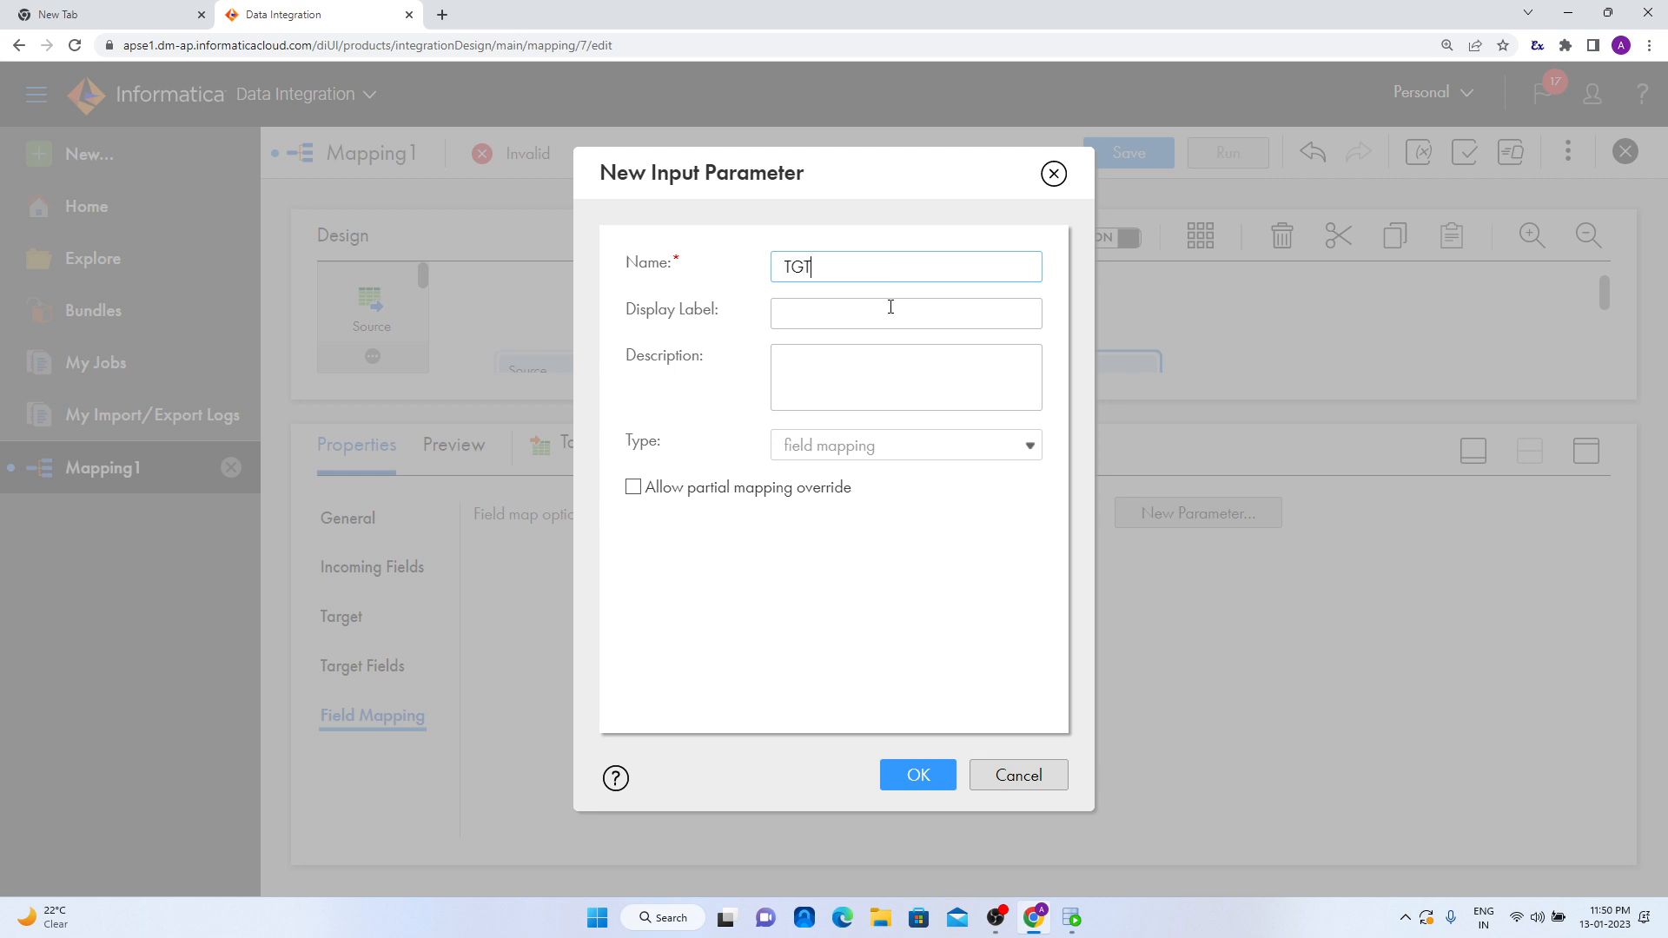
{"action": "key", "text": "Caps_Lock"}
{"action": "type", "text": "t"}
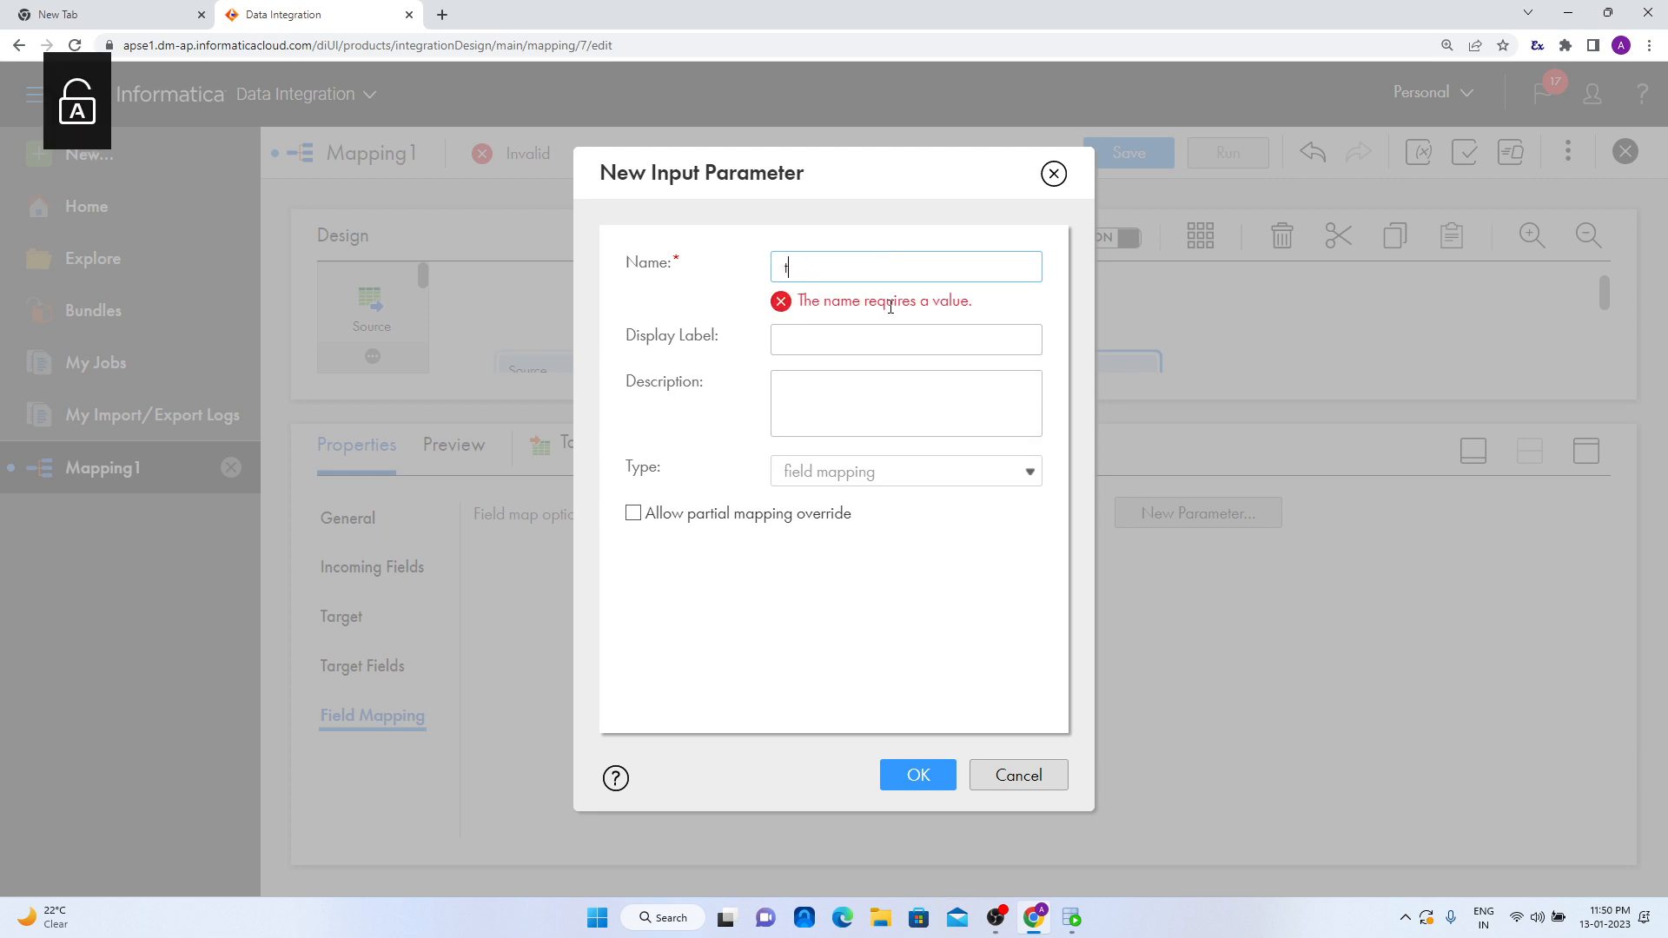
{"action": "type", "text": "gtemp"}
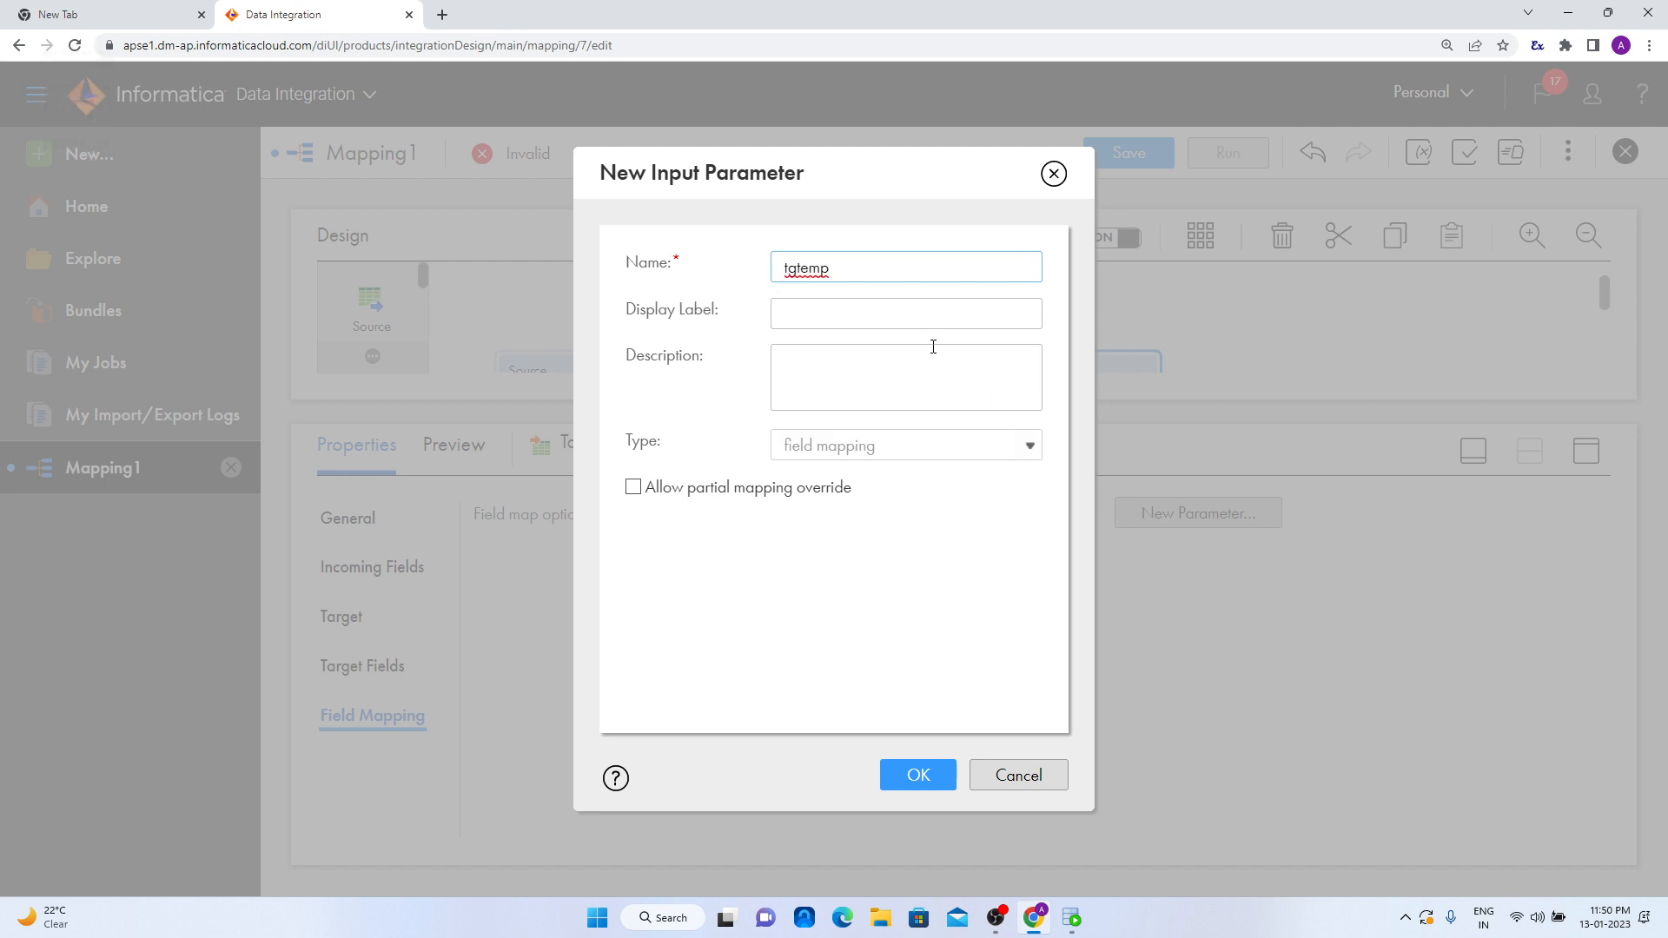
{"action": "left_click", "coordinate": [918, 774]}
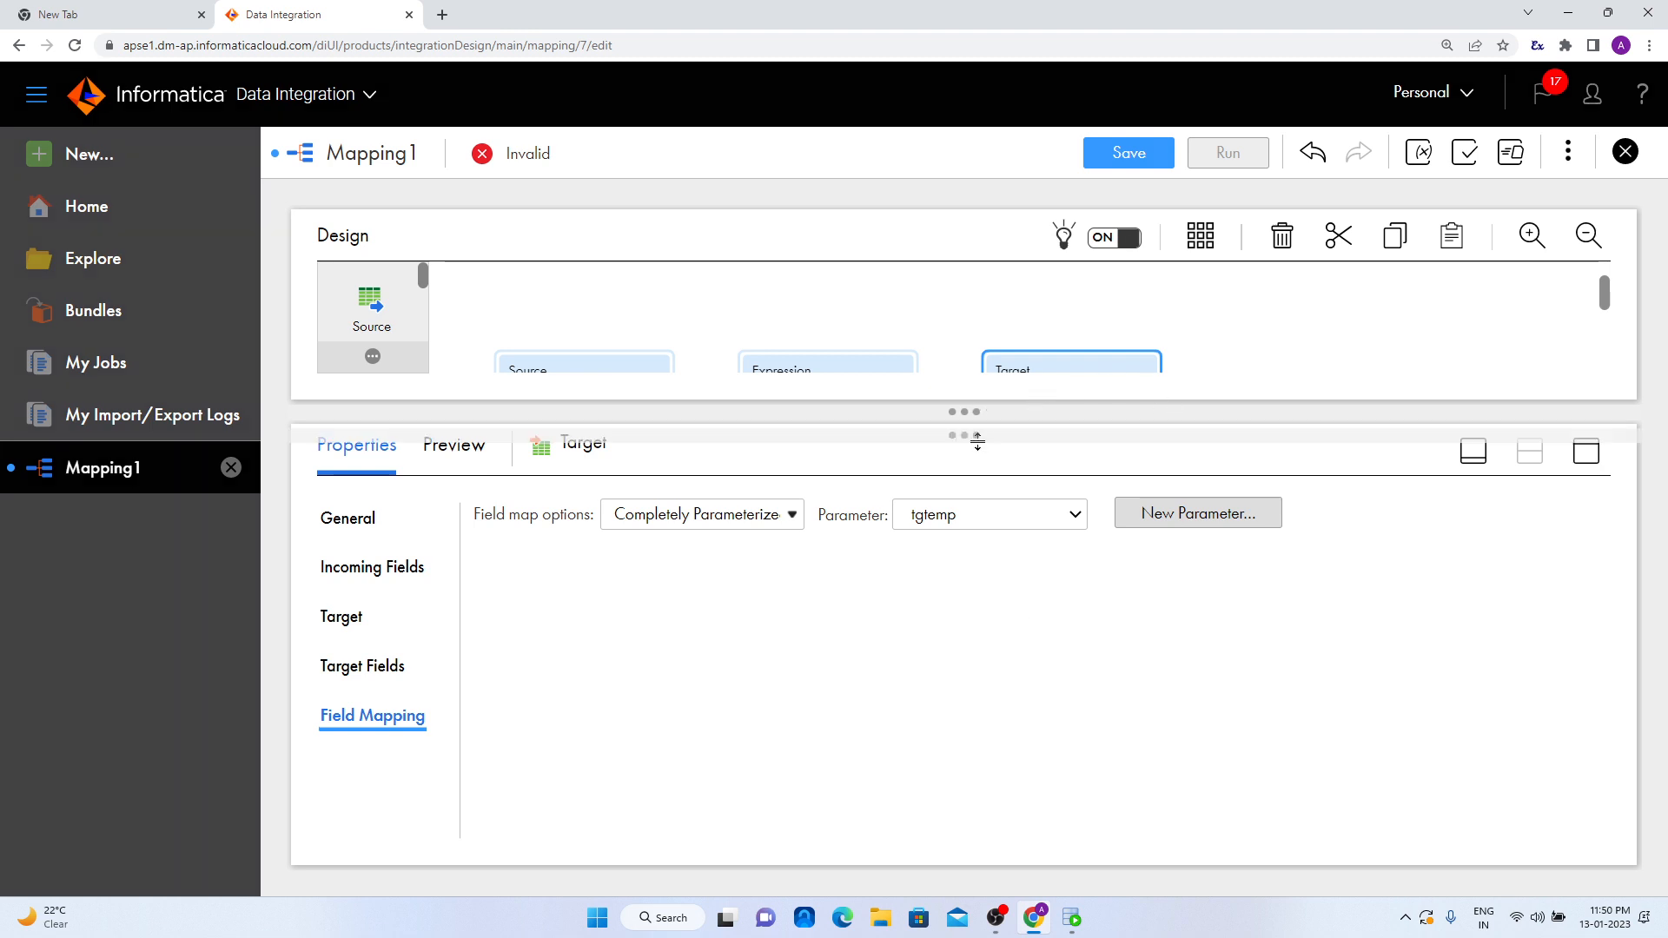
- Save the mapping and dismiss the notification, with the design canvas enlarged to show all three transformations
{"action": "left_click_drag", "start_coordinate": [978, 414], "coordinate": [987, 547]}
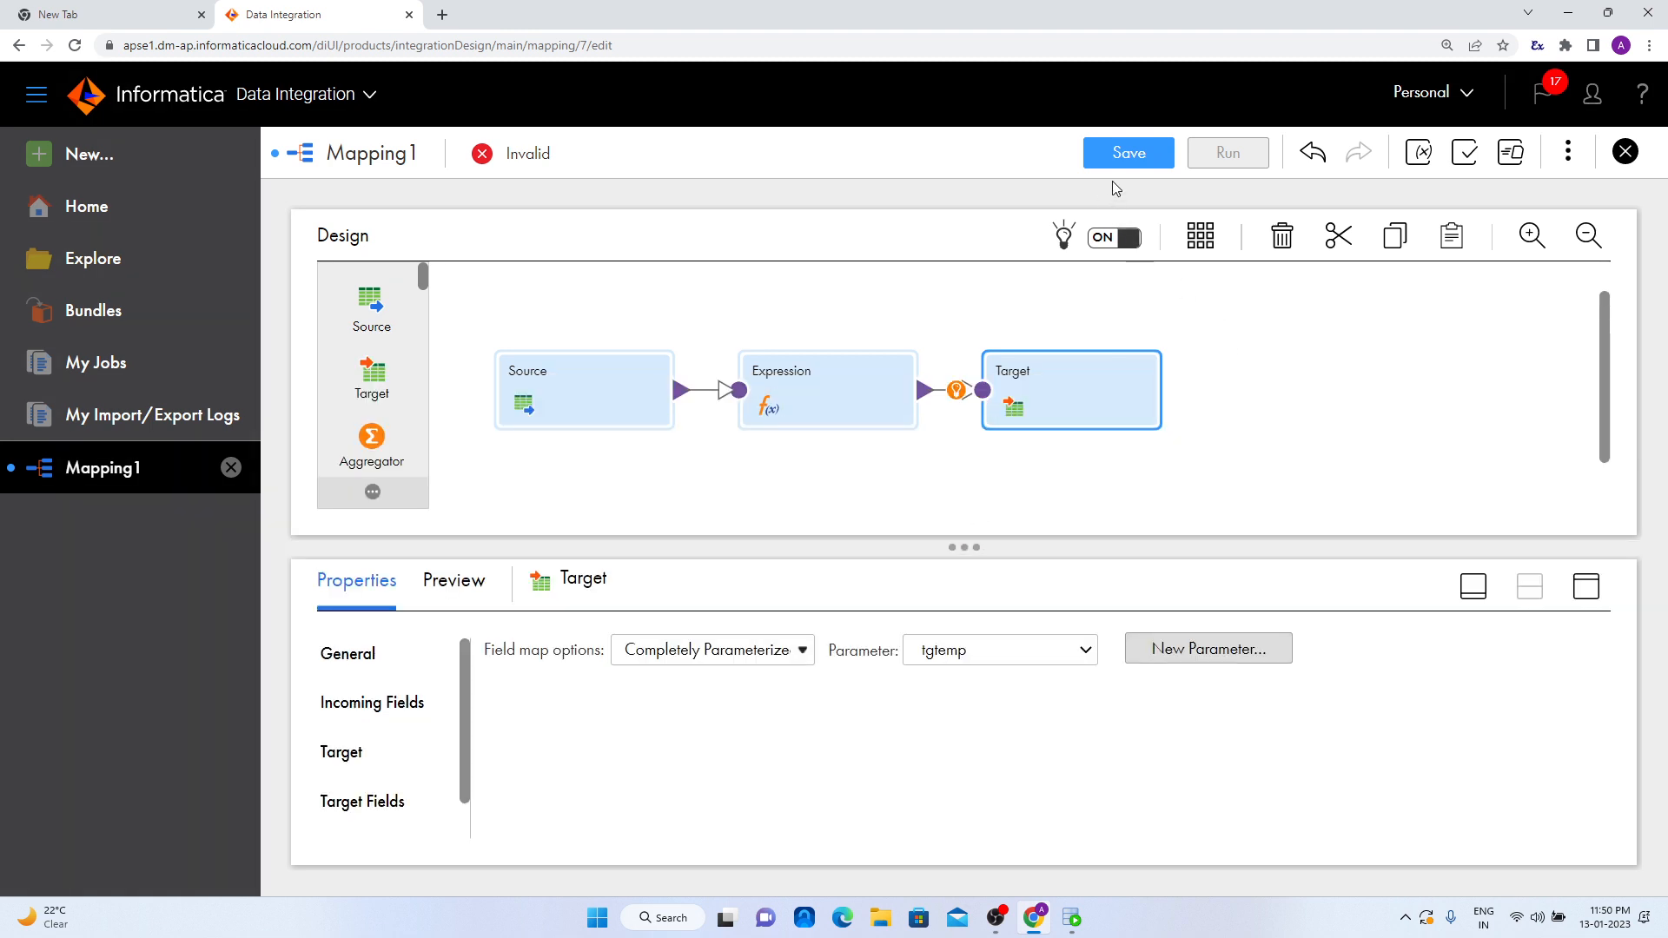
{"action": "left_click", "coordinate": [1128, 154]}
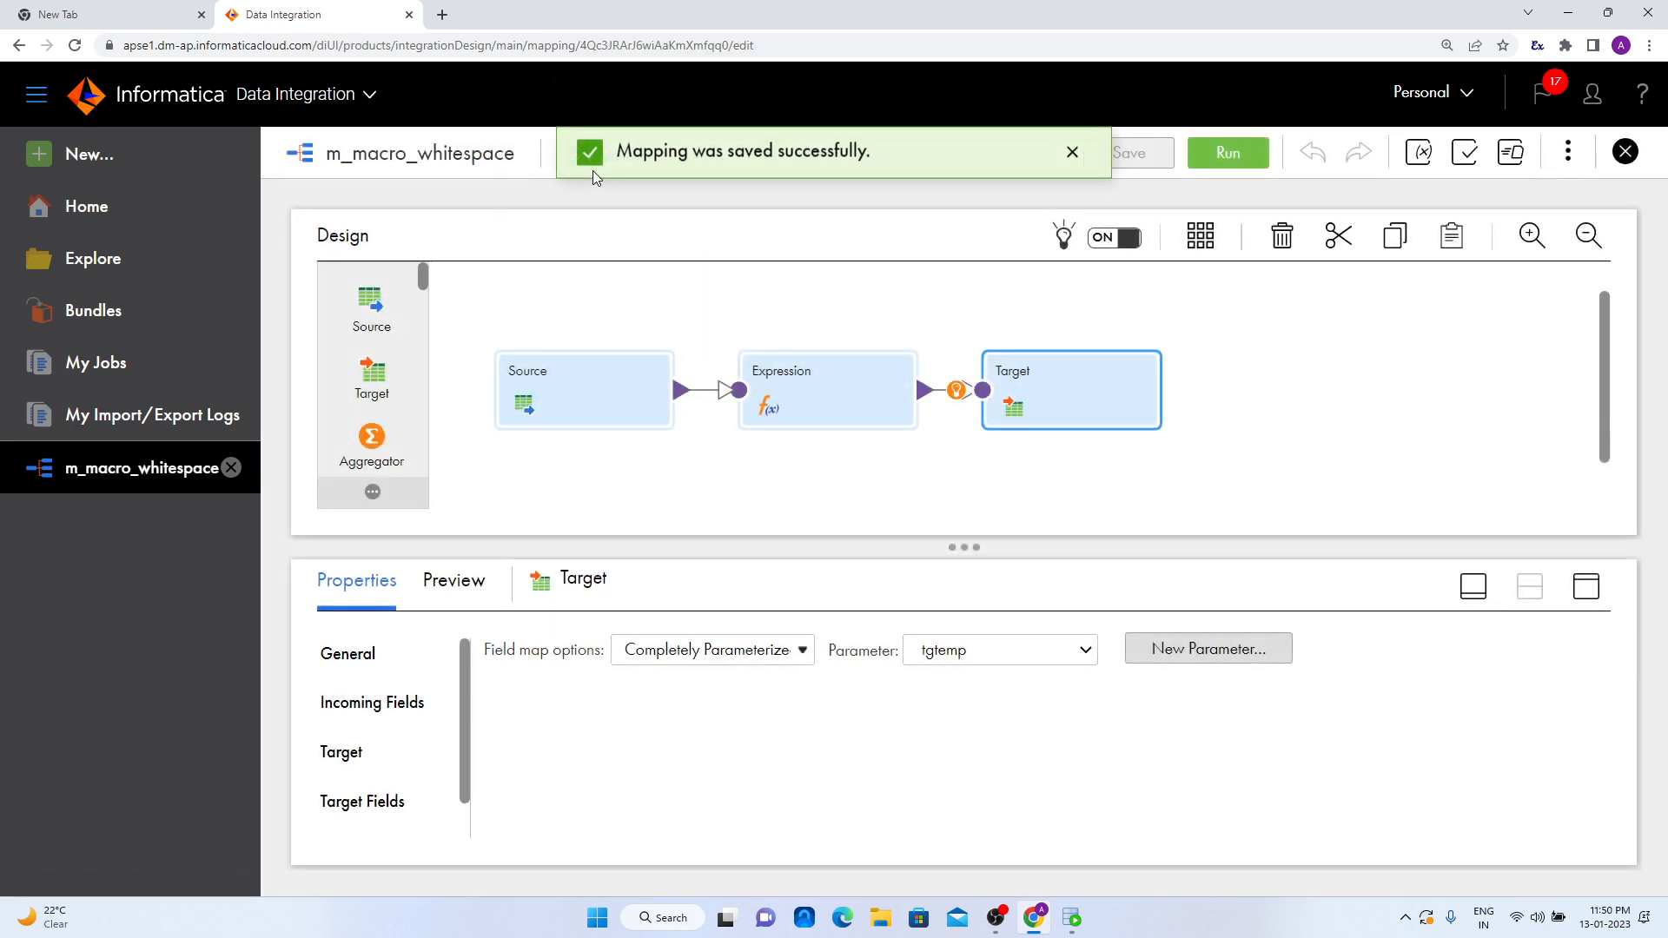
{"action": "left_click", "coordinate": [1074, 157]}
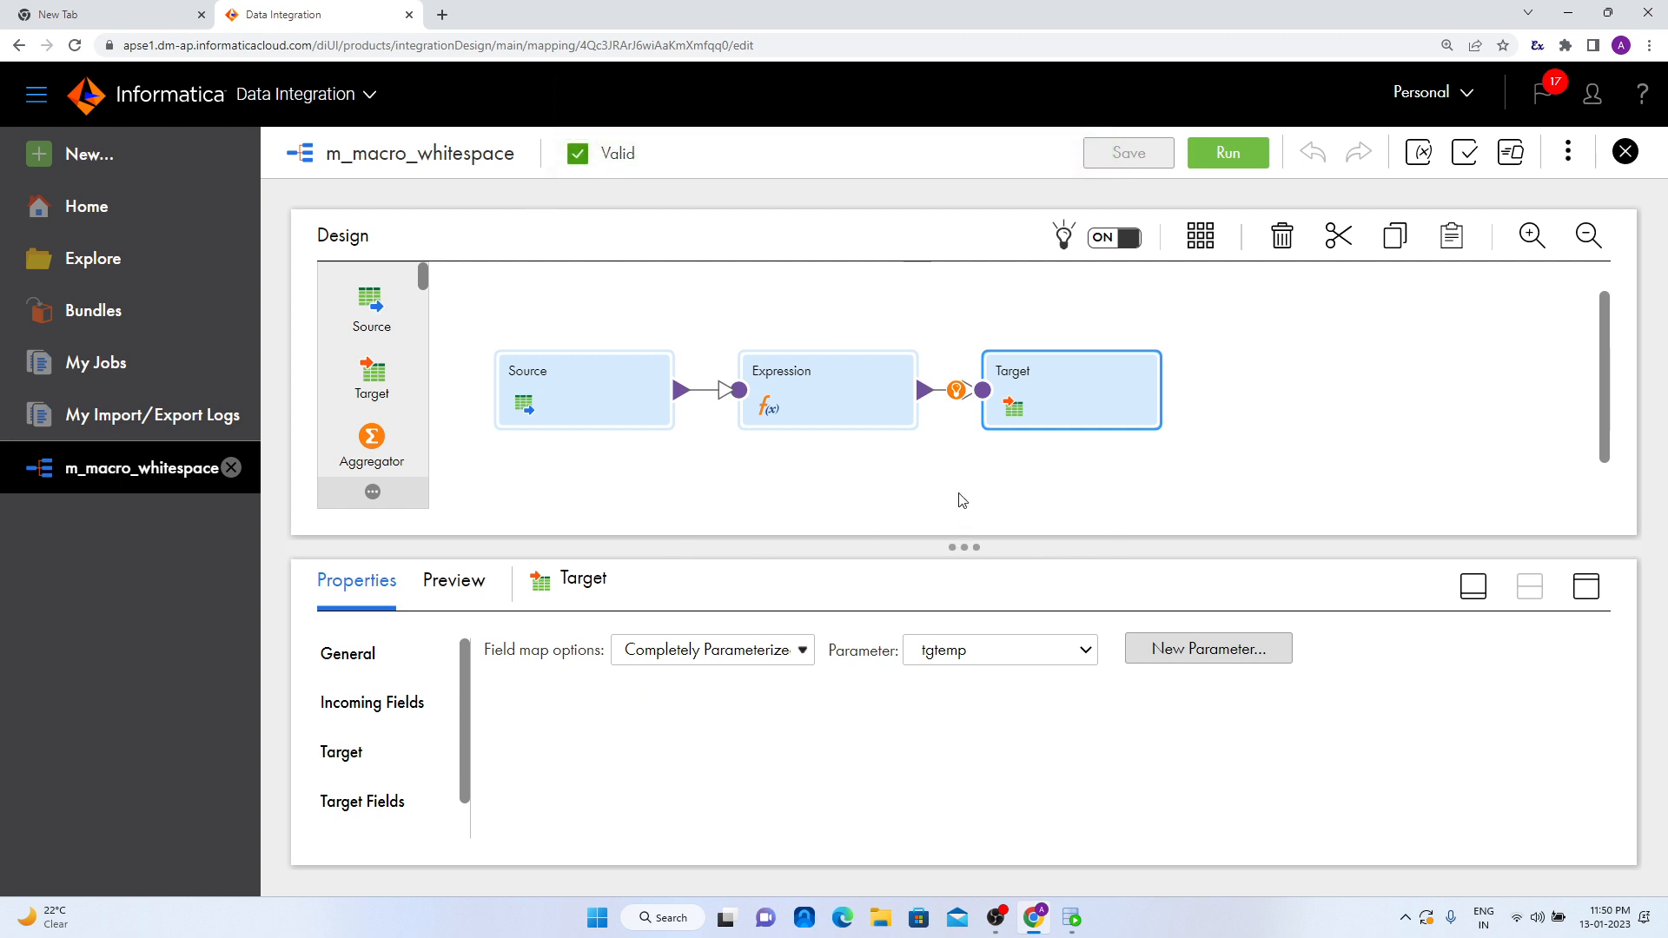
- Enlarge the design canvas and auto-arrange the mapping's transformations
{"action": "left_click_drag", "start_coordinate": [958, 549], "coordinate": [919, 602]}
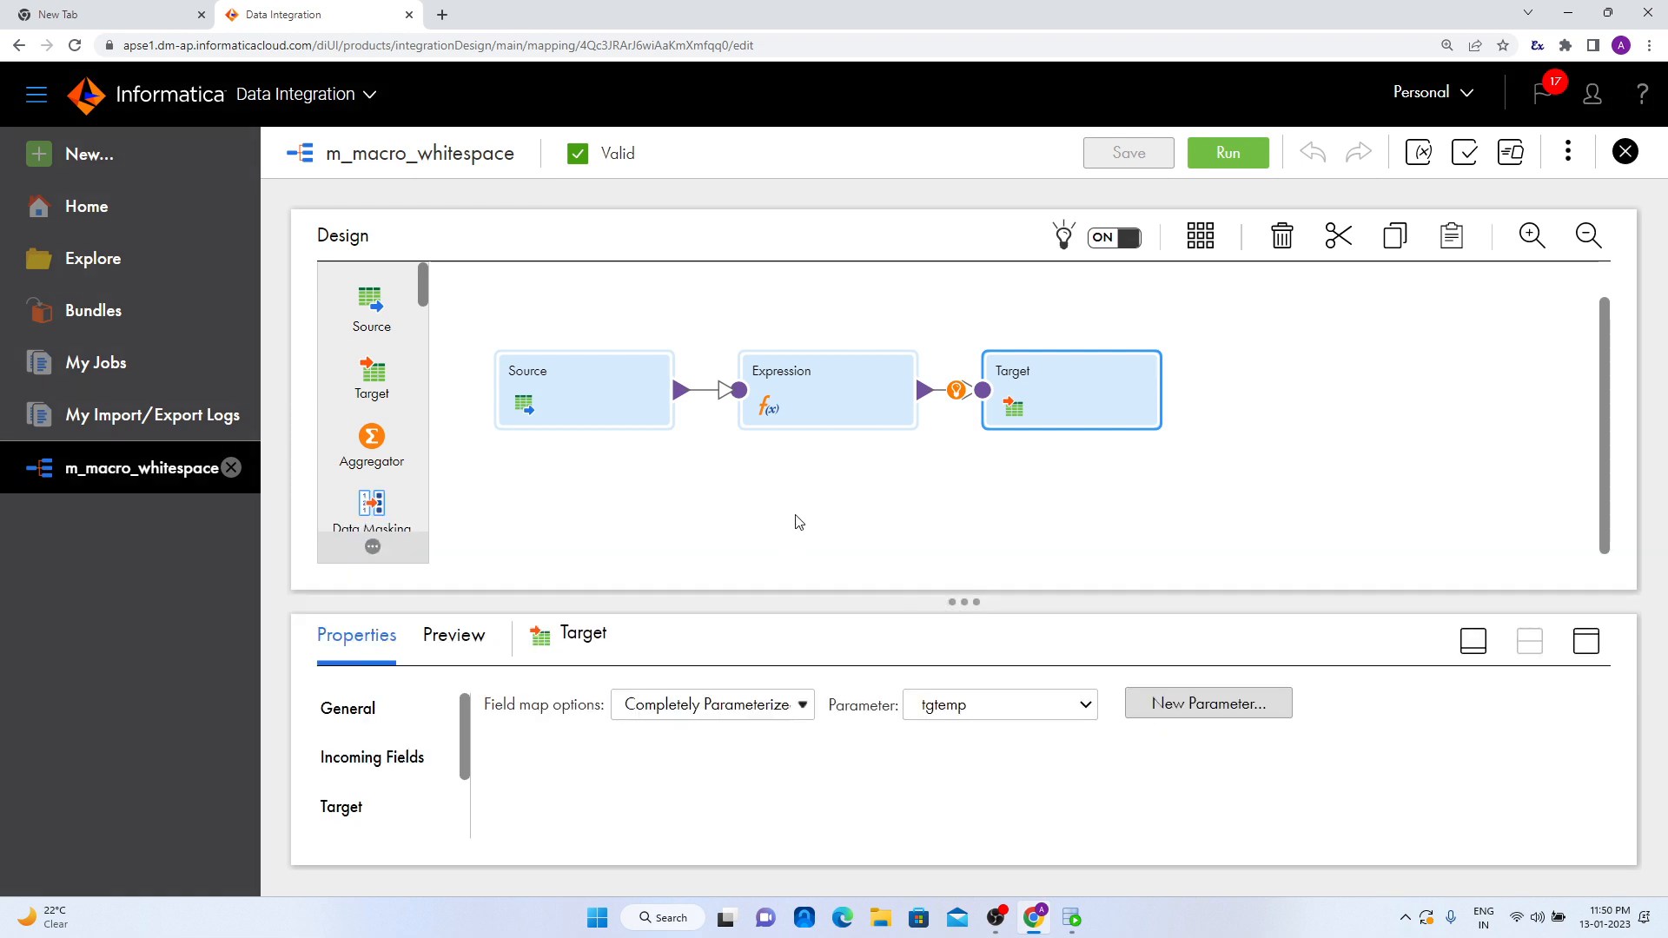
{"action": "left_click", "coordinate": [1199, 235]}
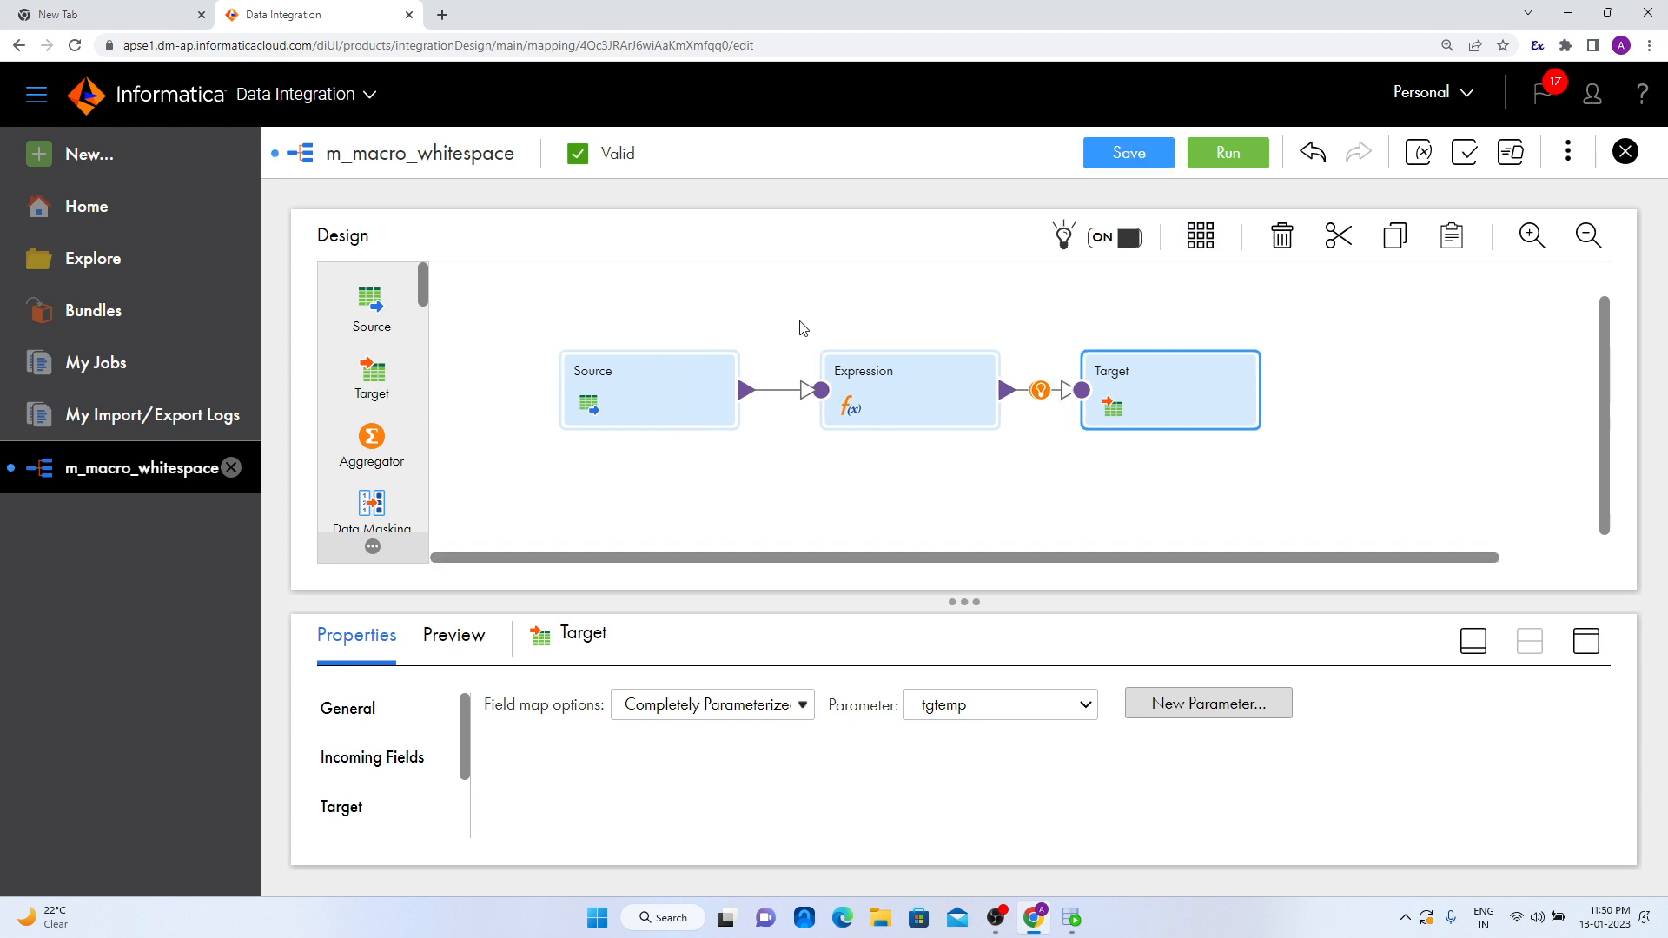
- Create a new mapping task from m_macro_whitespace and name it mct_m_macro_whitespace, reusing the copied mapping name
{"action": "left_click", "coordinate": [800, 327]}
{"action": "double_click", "coordinate": [558, 711]}
{"action": "key", "text": "ctrl+c"}
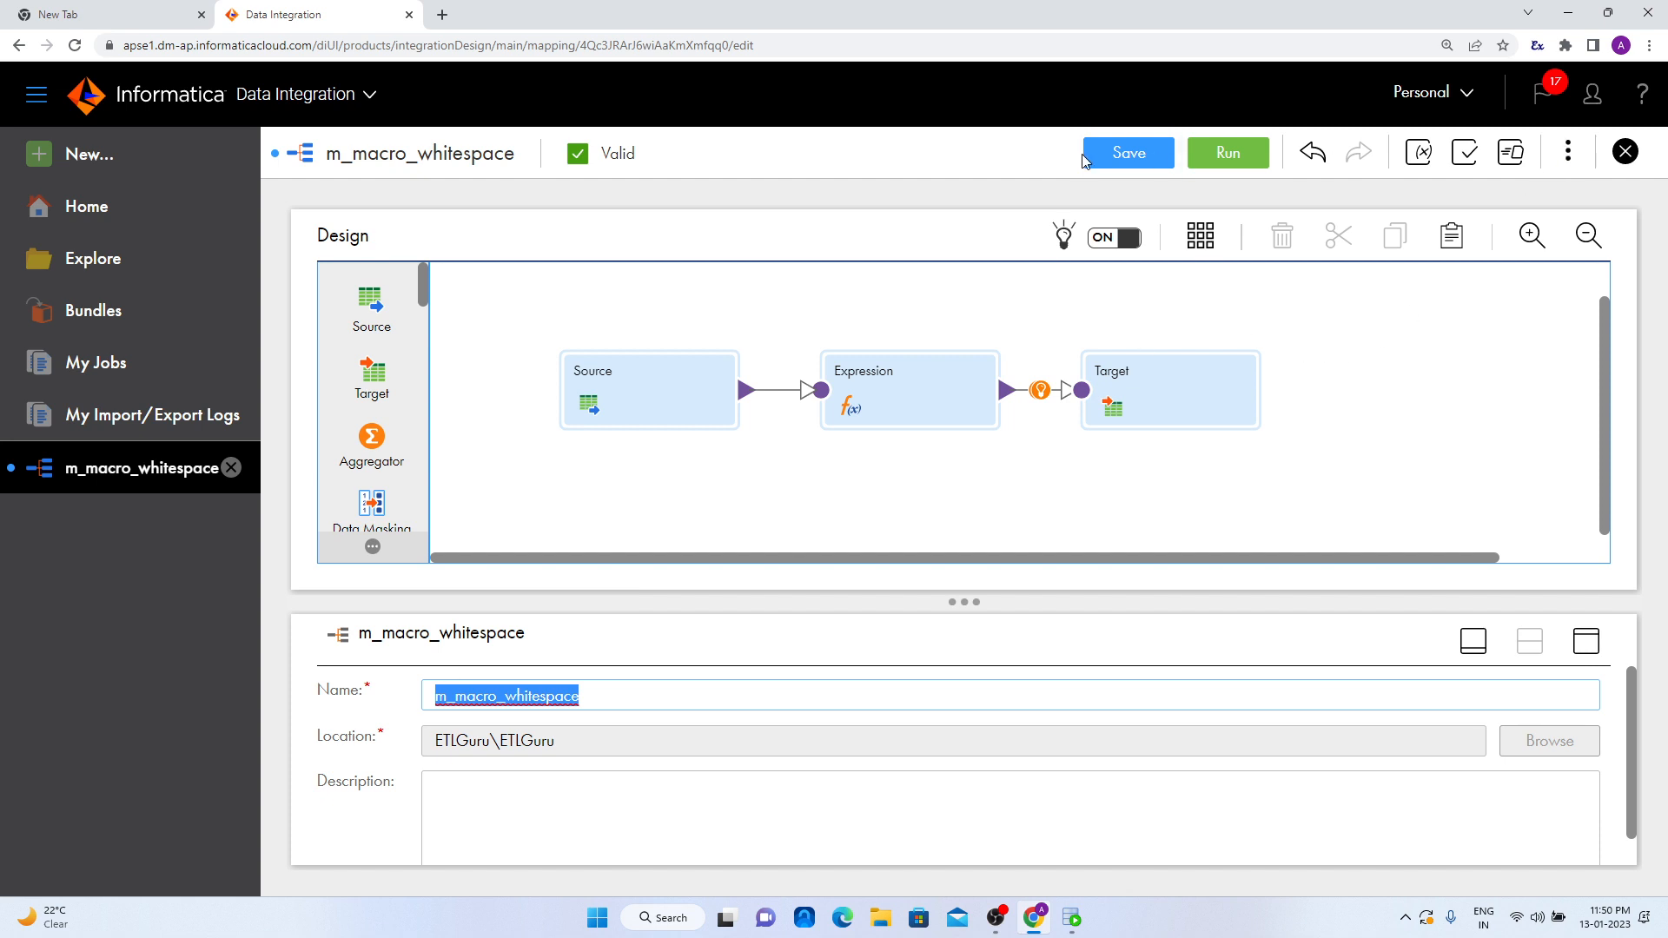
{"action": "left_click", "coordinate": [1568, 152]}
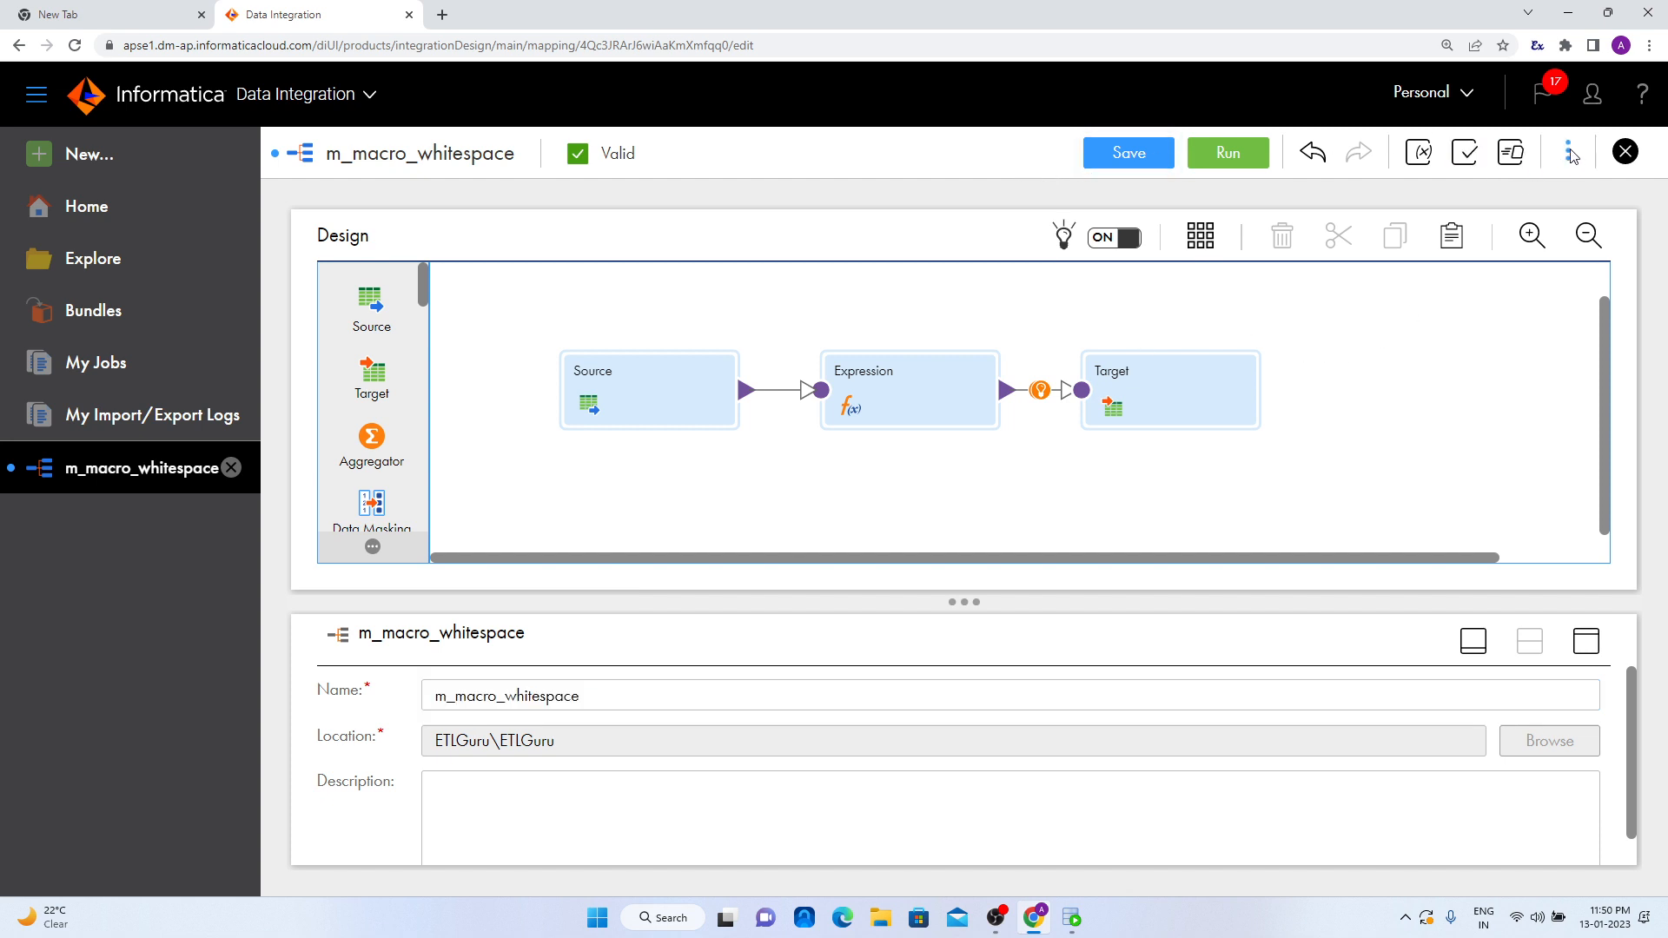
{"action": "left_click", "coordinate": [1522, 203]}
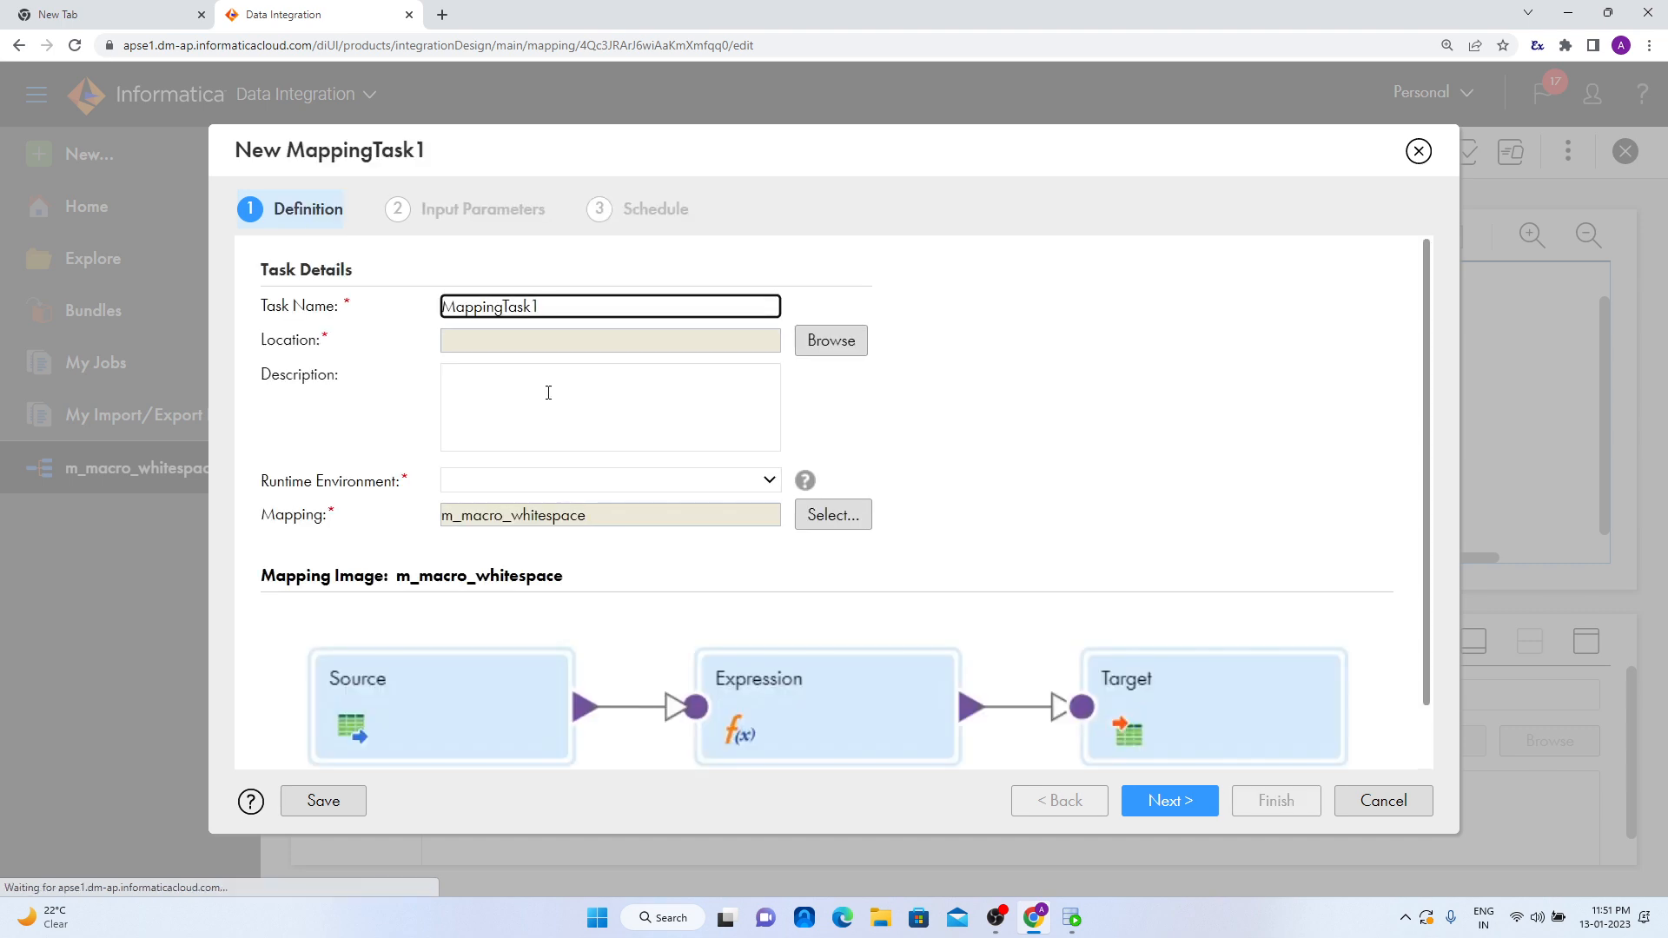
{"action": "left_click_drag", "start_coordinate": [582, 299], "coordinate": [288, 341]}
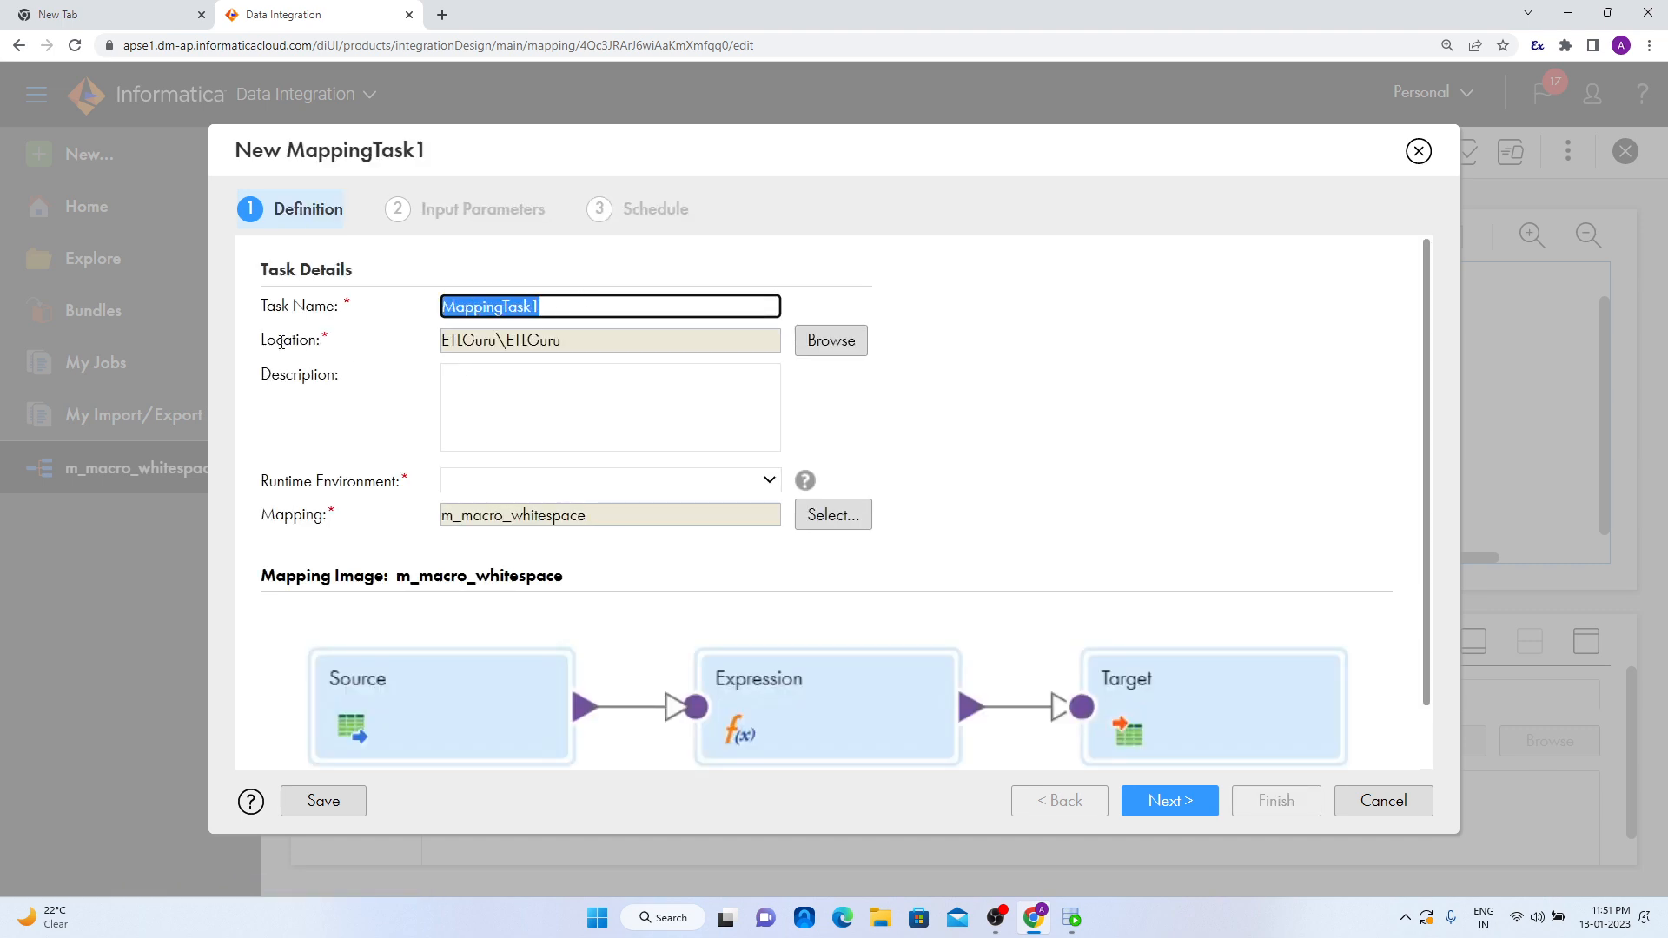
{"action": "type", "text": "m"}
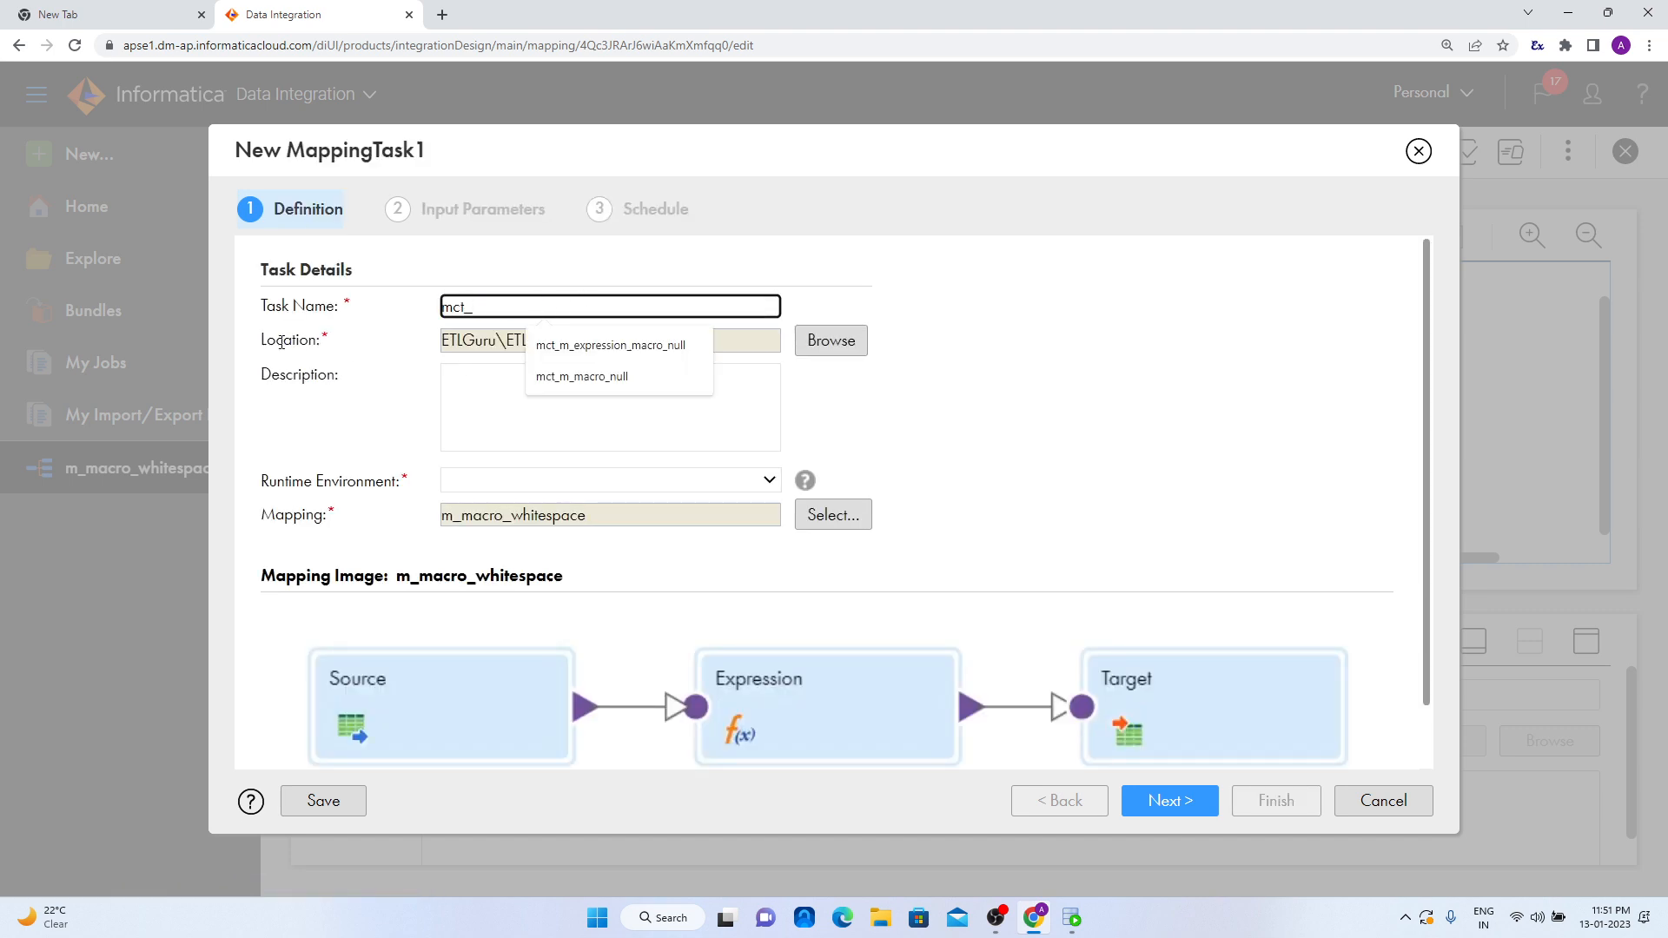
{"action": "type", "text": "ct_"}
{"action": "key", "text": "ctrl+v"}
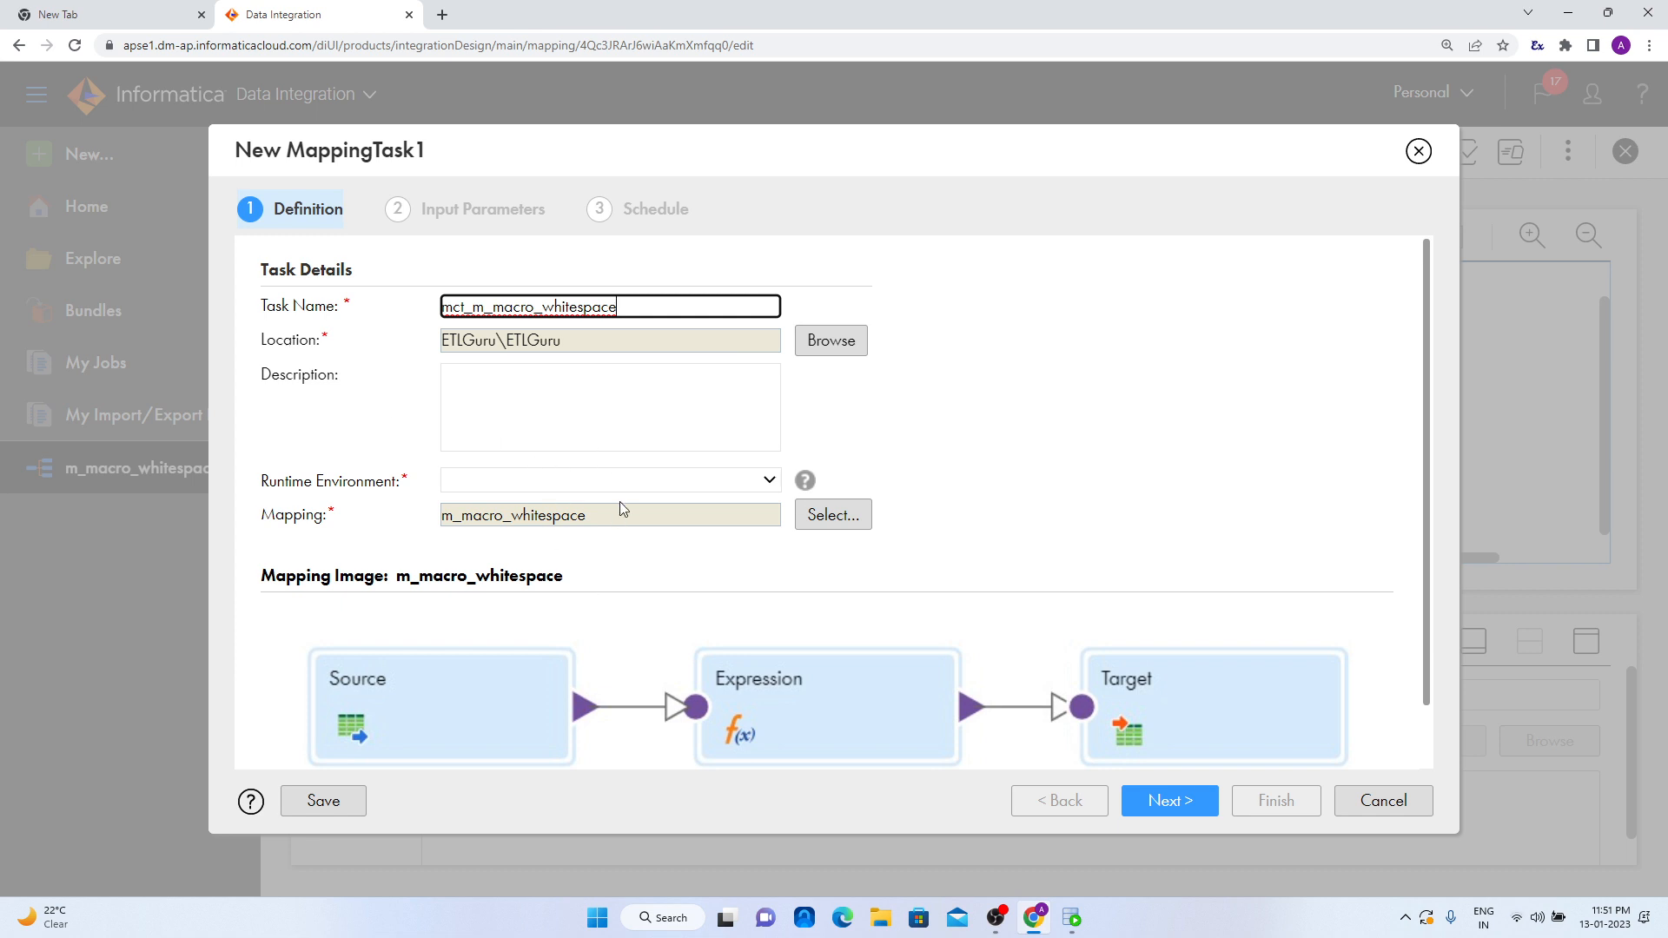
- Set the task's runtime environment to LocalSecureAgentGroup1 and proceed to its input parameters
{"action": "left_click", "coordinate": [629, 481]}
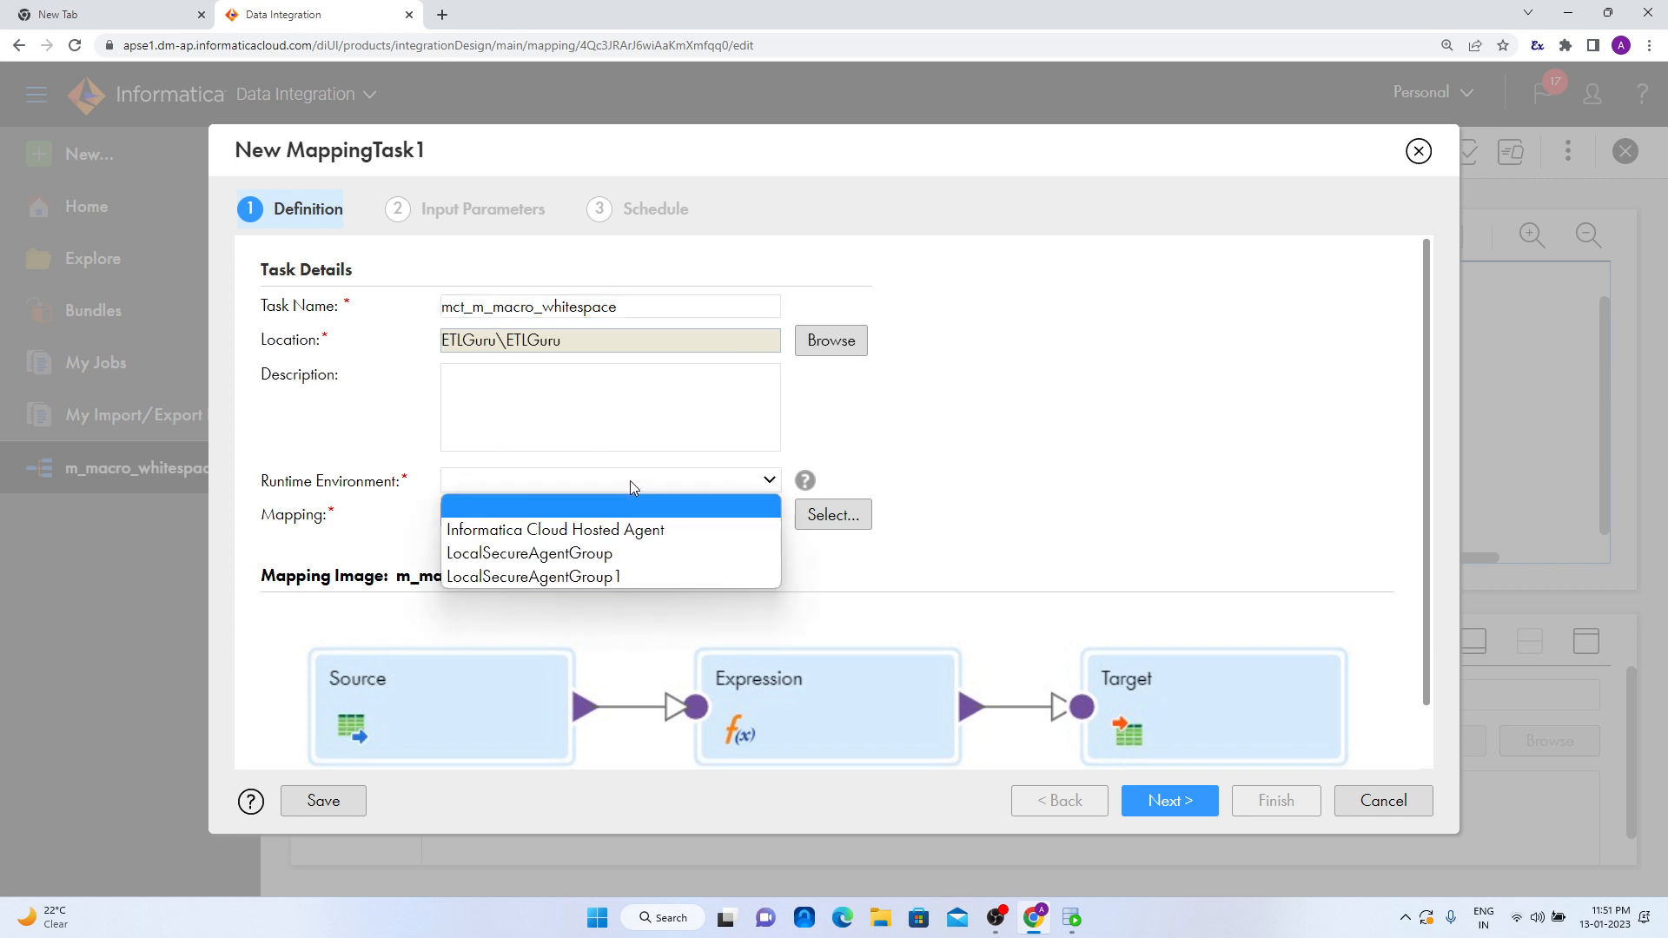
{"action": "left_click", "coordinate": [623, 574]}
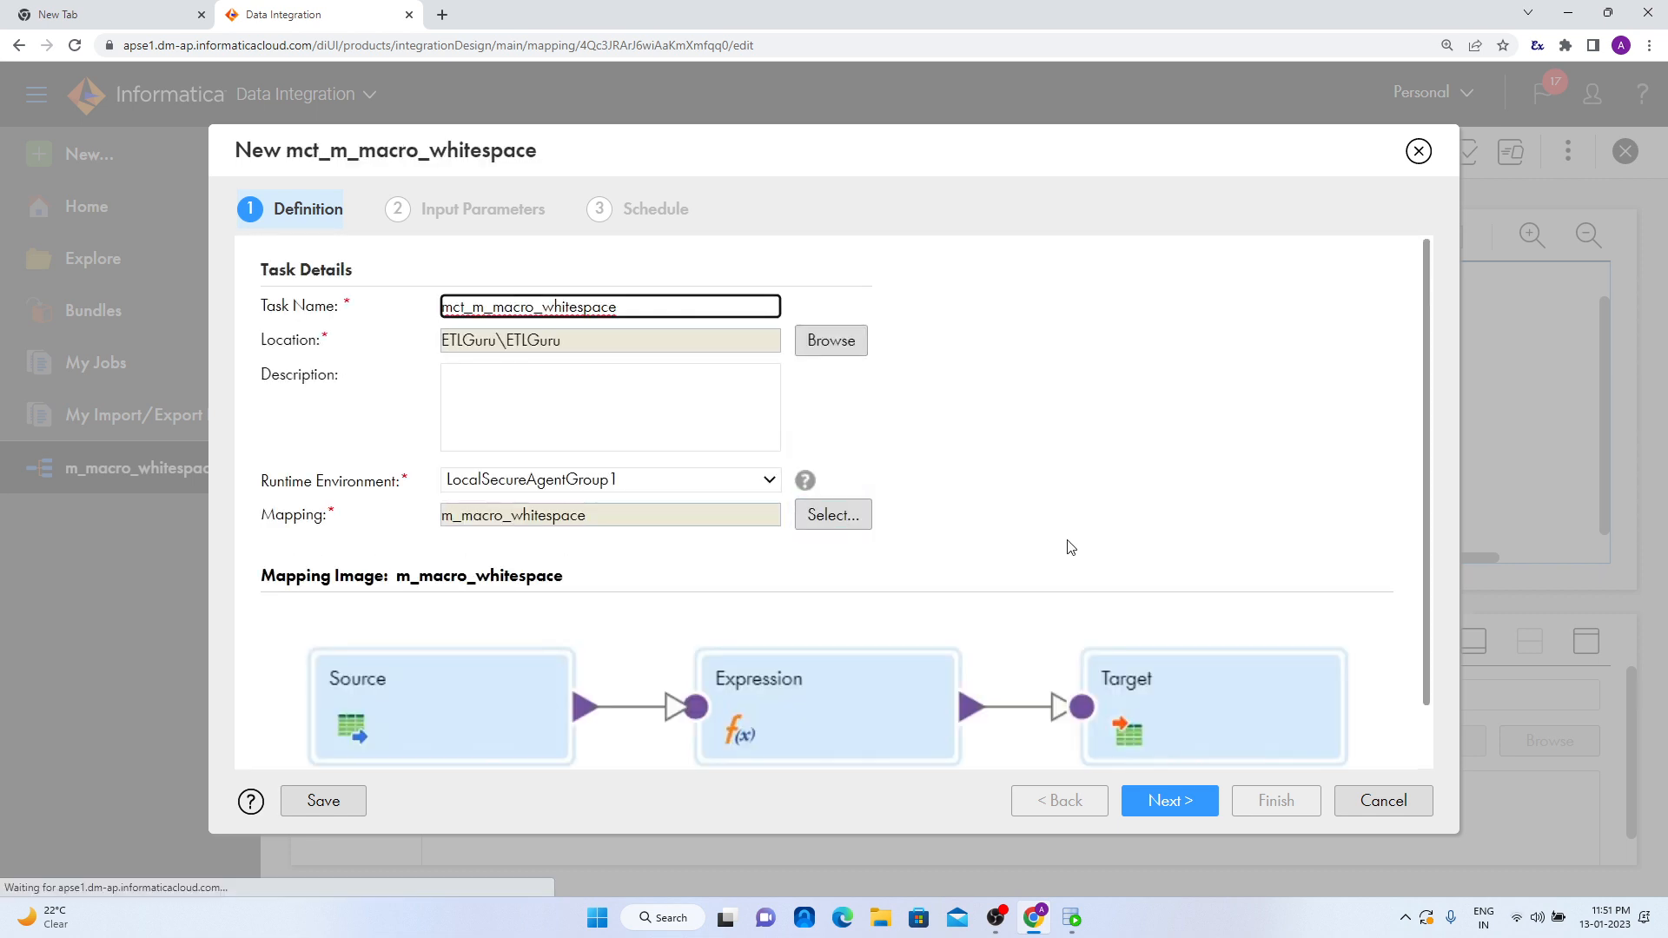
{"action": "left_click", "coordinate": [1170, 806]}
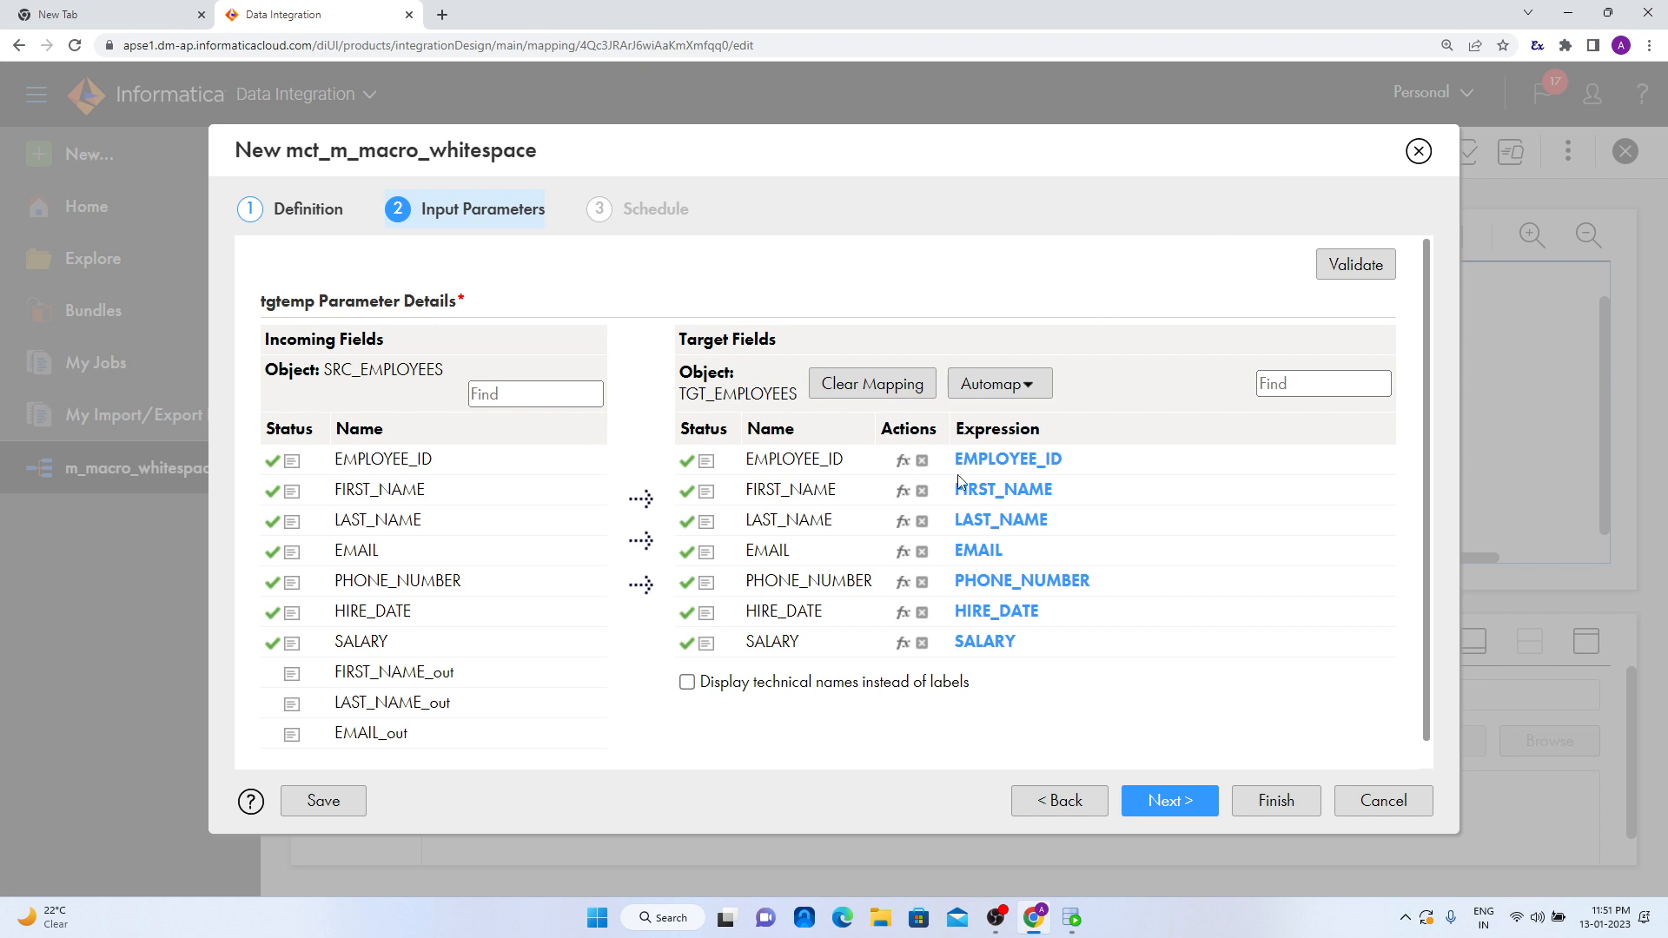
- Clear the automatic field mappings of the target fields FIRST_NAME, LAST_NAME and EMAIL in the tgtemp parameter
{"action": "scroll", "coordinate": [423, 625], "scroll_direction": "down", "scroll_amount": 1}
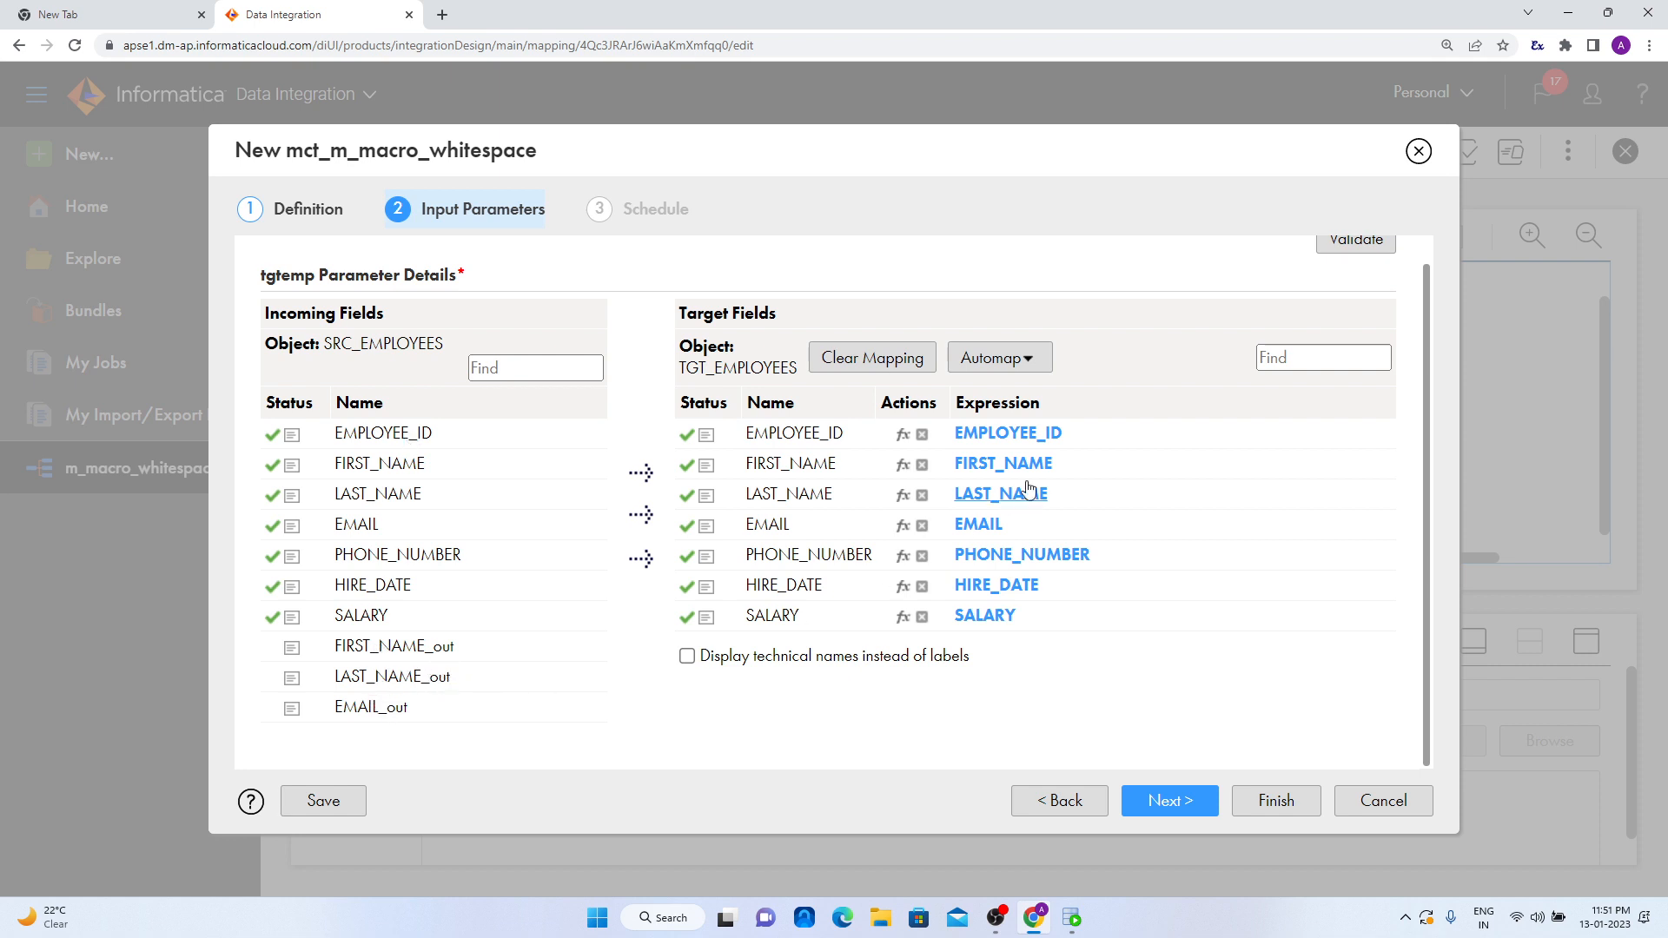
{"action": "left_click", "coordinate": [922, 465]}
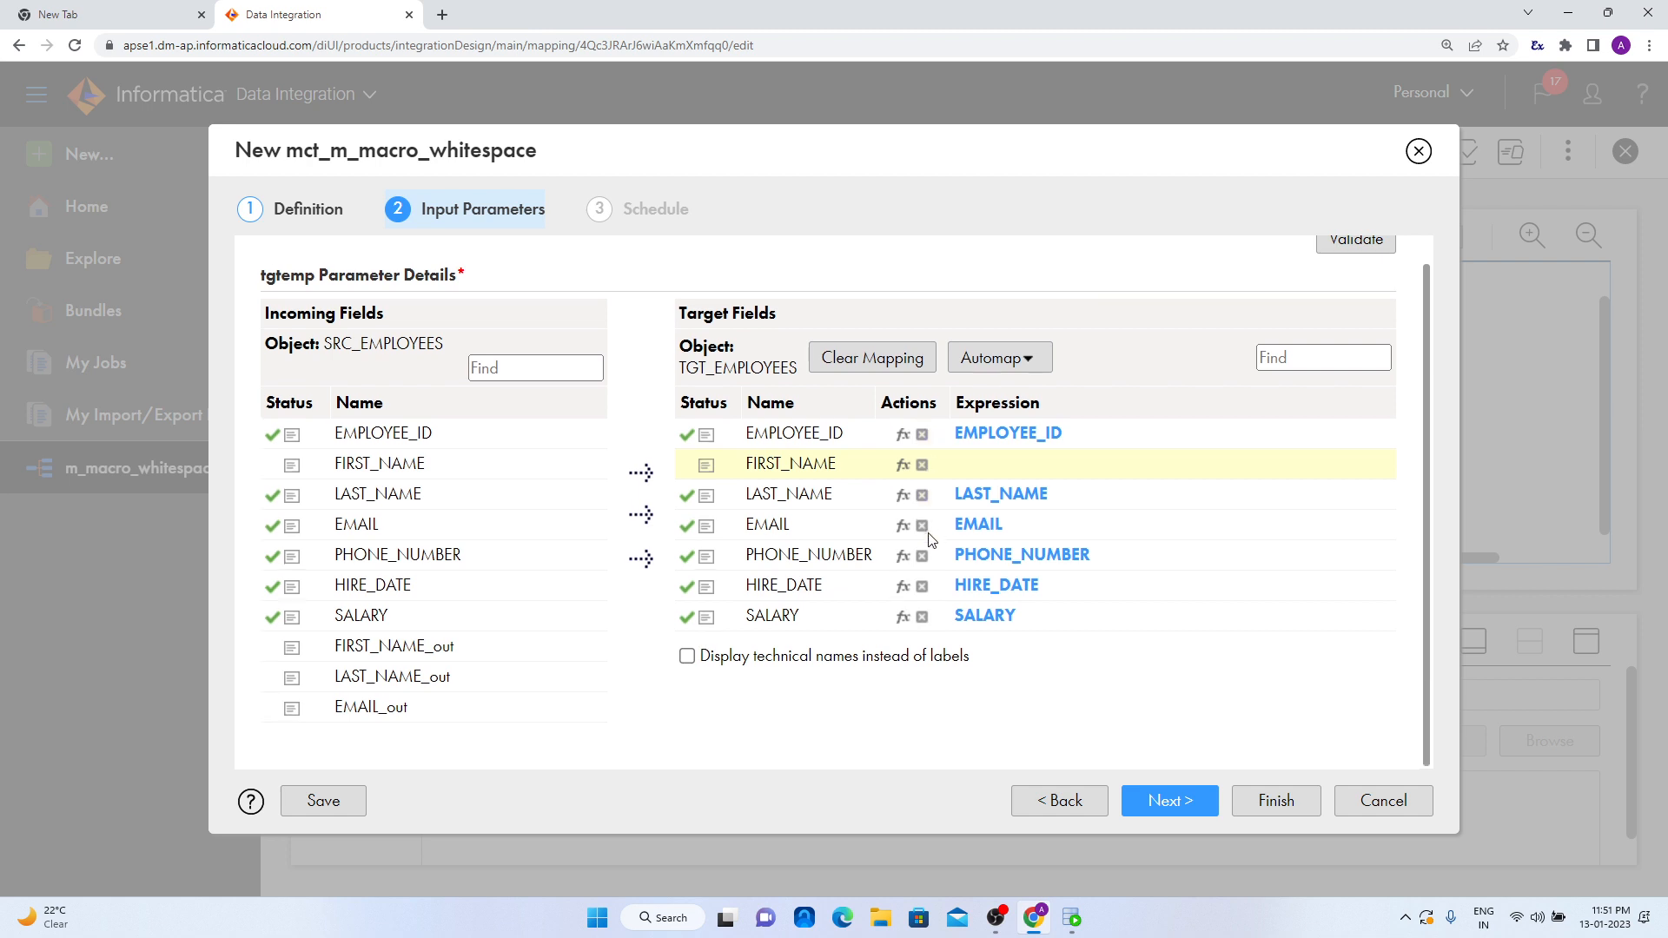
{"action": "left_click", "coordinate": [922, 495]}
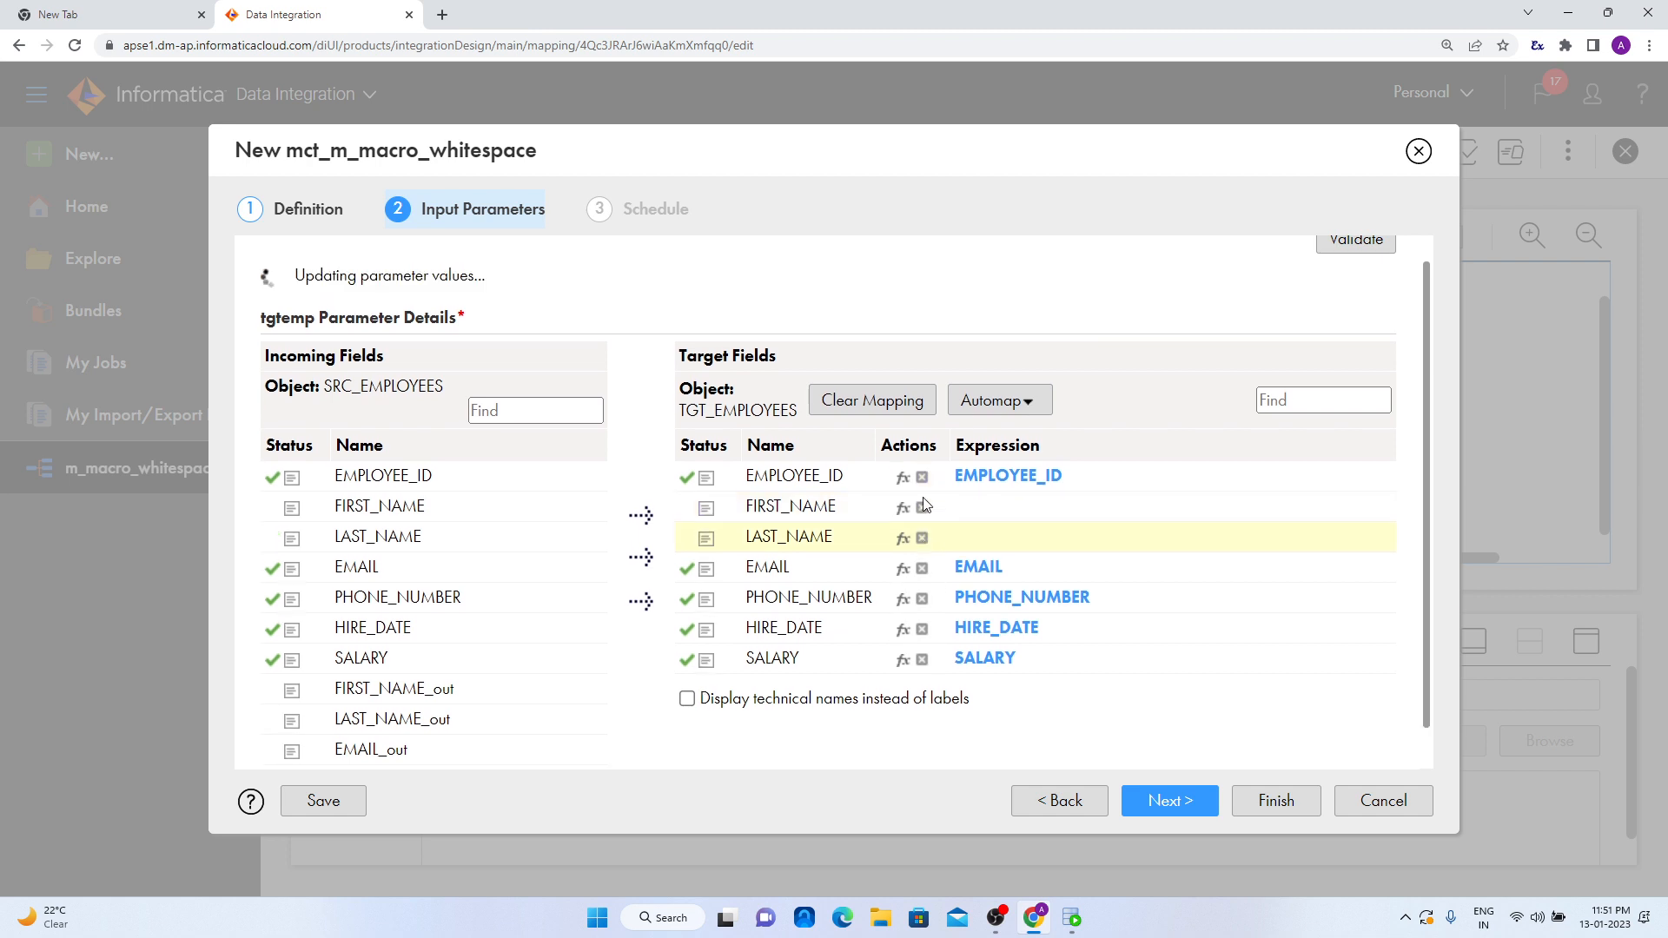
{"action": "left_click", "coordinate": [922, 525]}
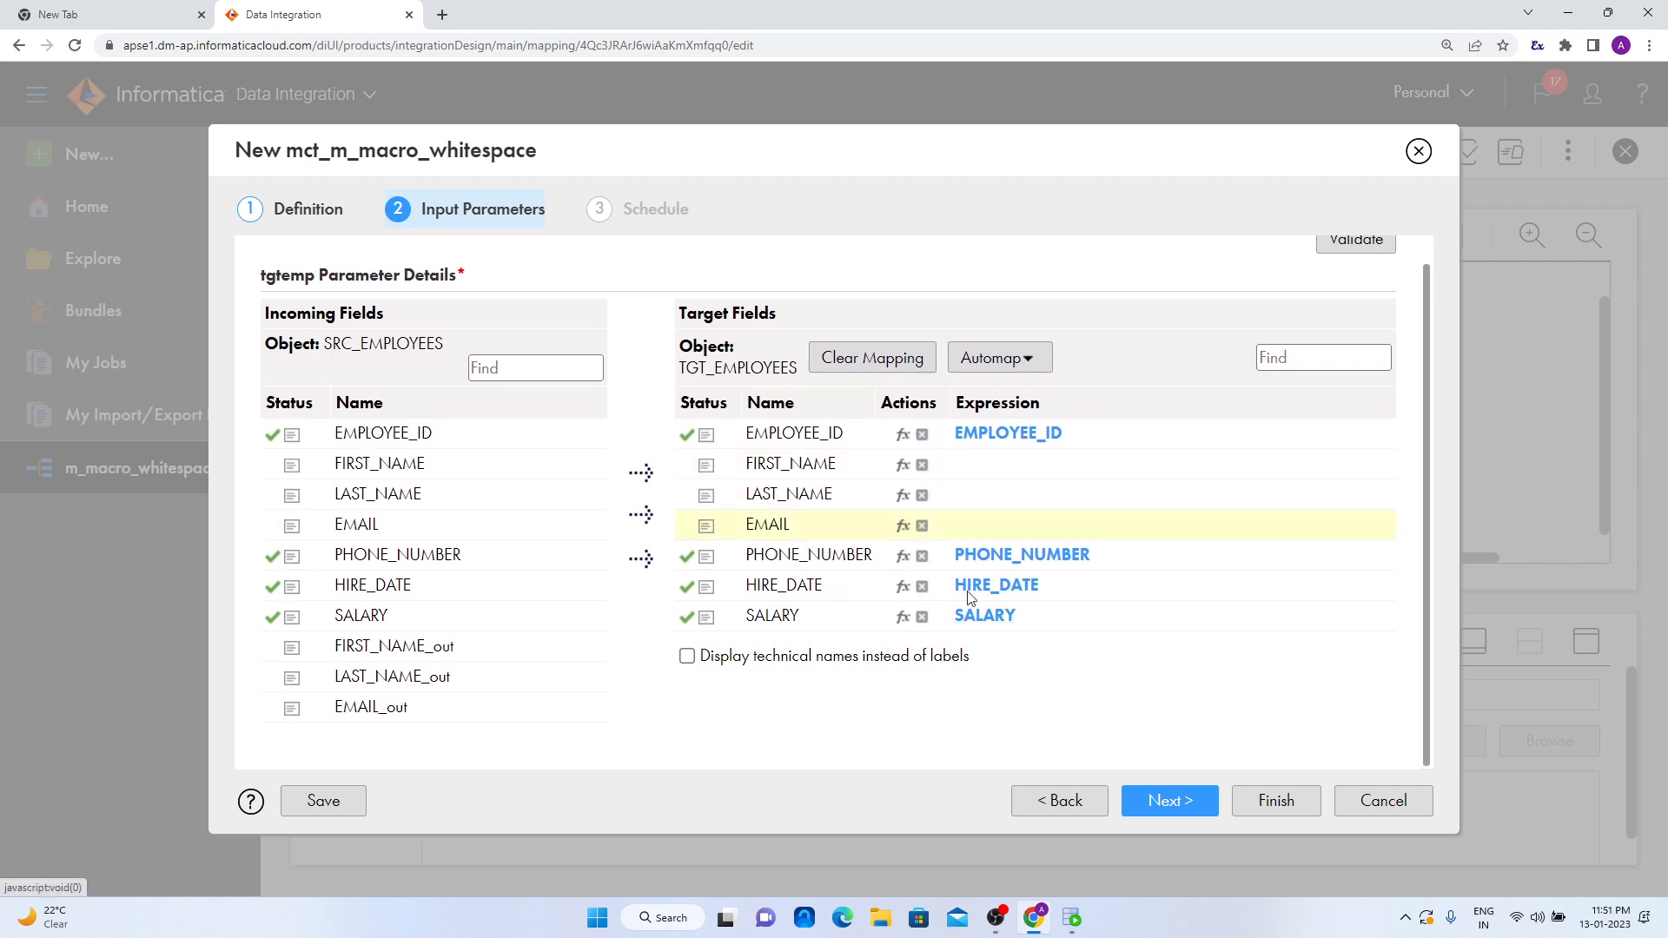
- Map FIRST_NAME_out, LAST_NAME_out and EMAIL_out to the target fields FIRST_NAME, LAST_NAME and EMAIL
{"action": "left_click_drag", "start_coordinate": [380, 650], "coordinate": [973, 461]}
{"action": "left_click_drag", "start_coordinate": [379, 686], "coordinate": [1023, 496]}
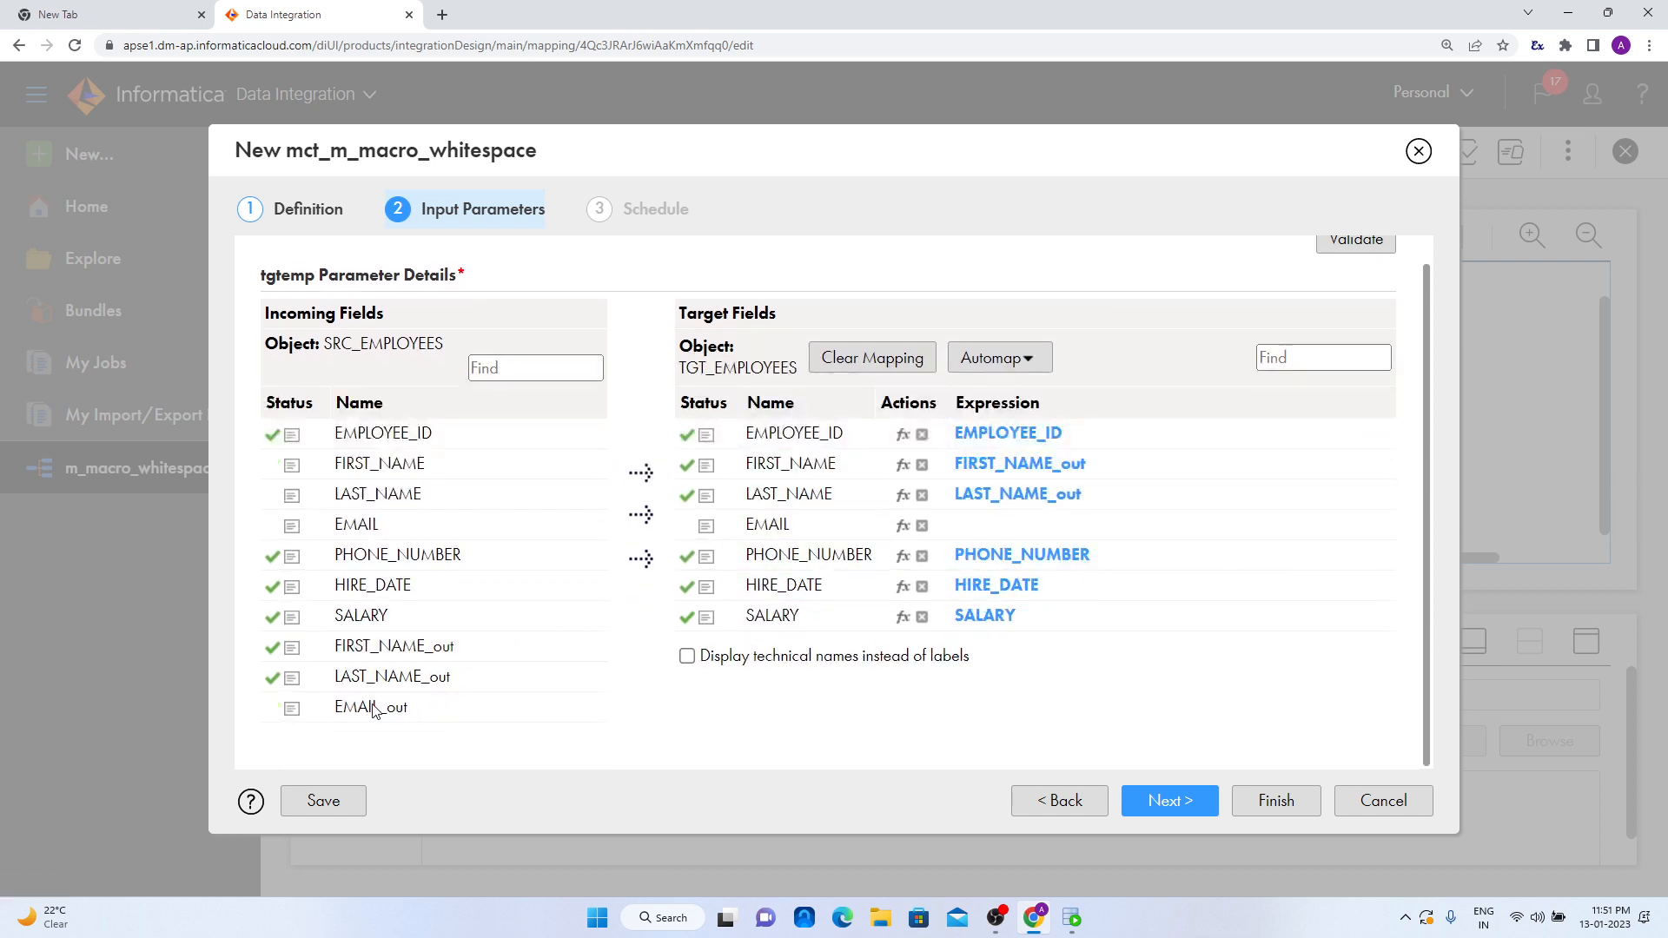
{"action": "left_click_drag", "start_coordinate": [375, 708], "coordinate": [998, 538]}
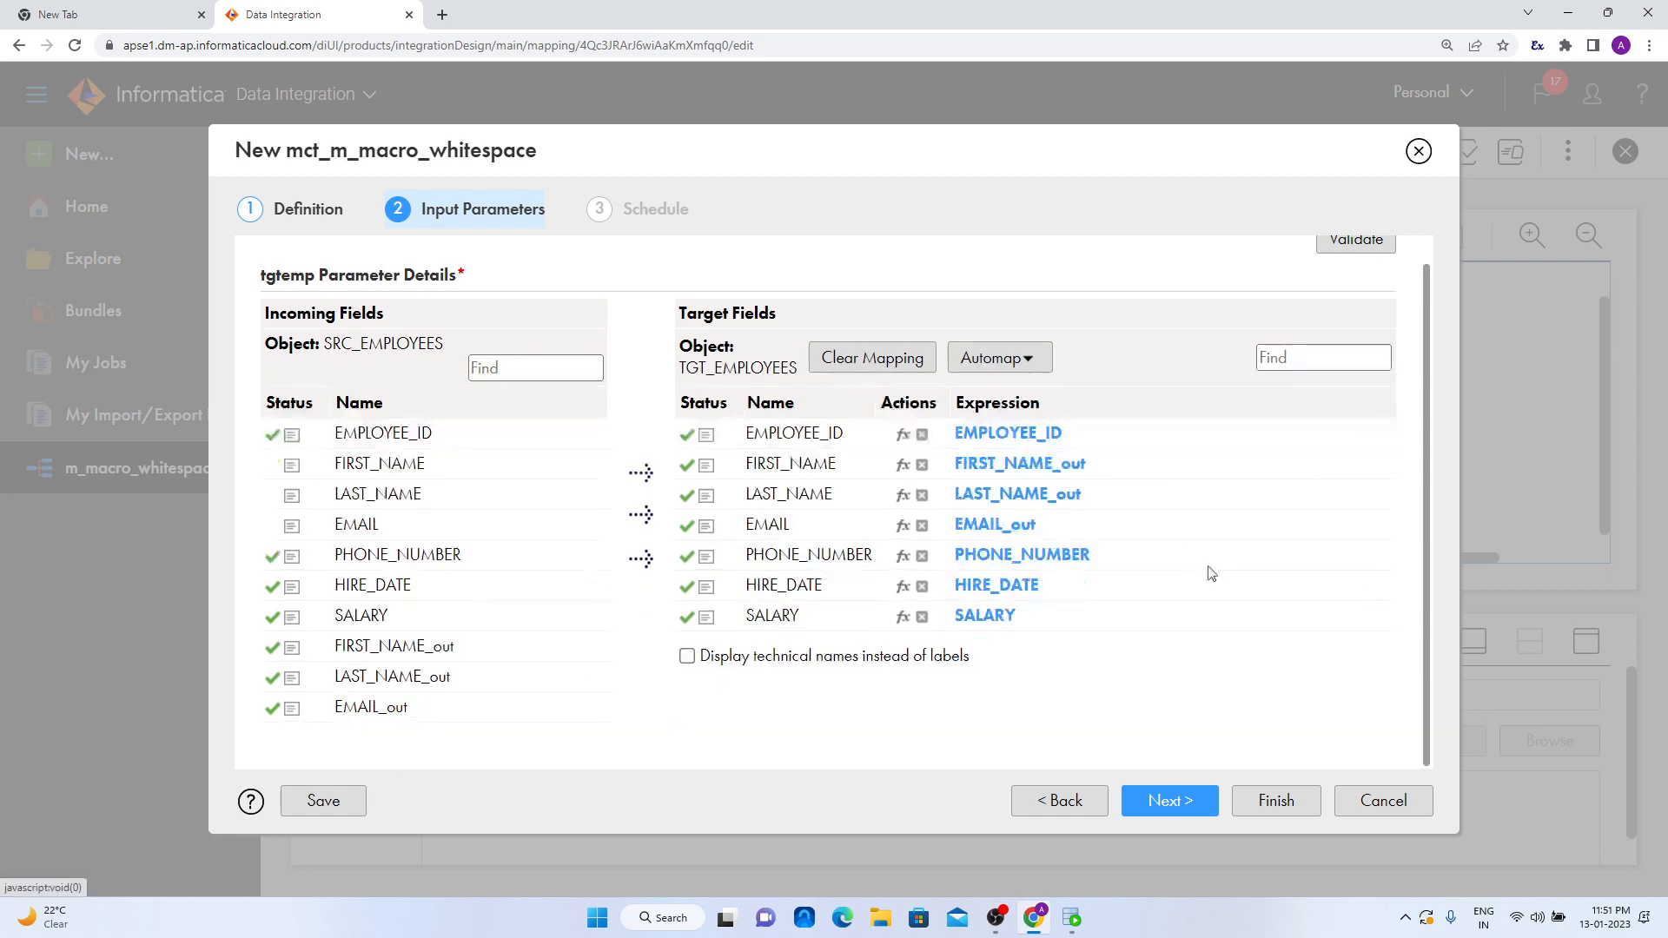
- Validate the input parameters and finish the mapping task without a schedule
{"action": "left_click", "coordinate": [1367, 251]}
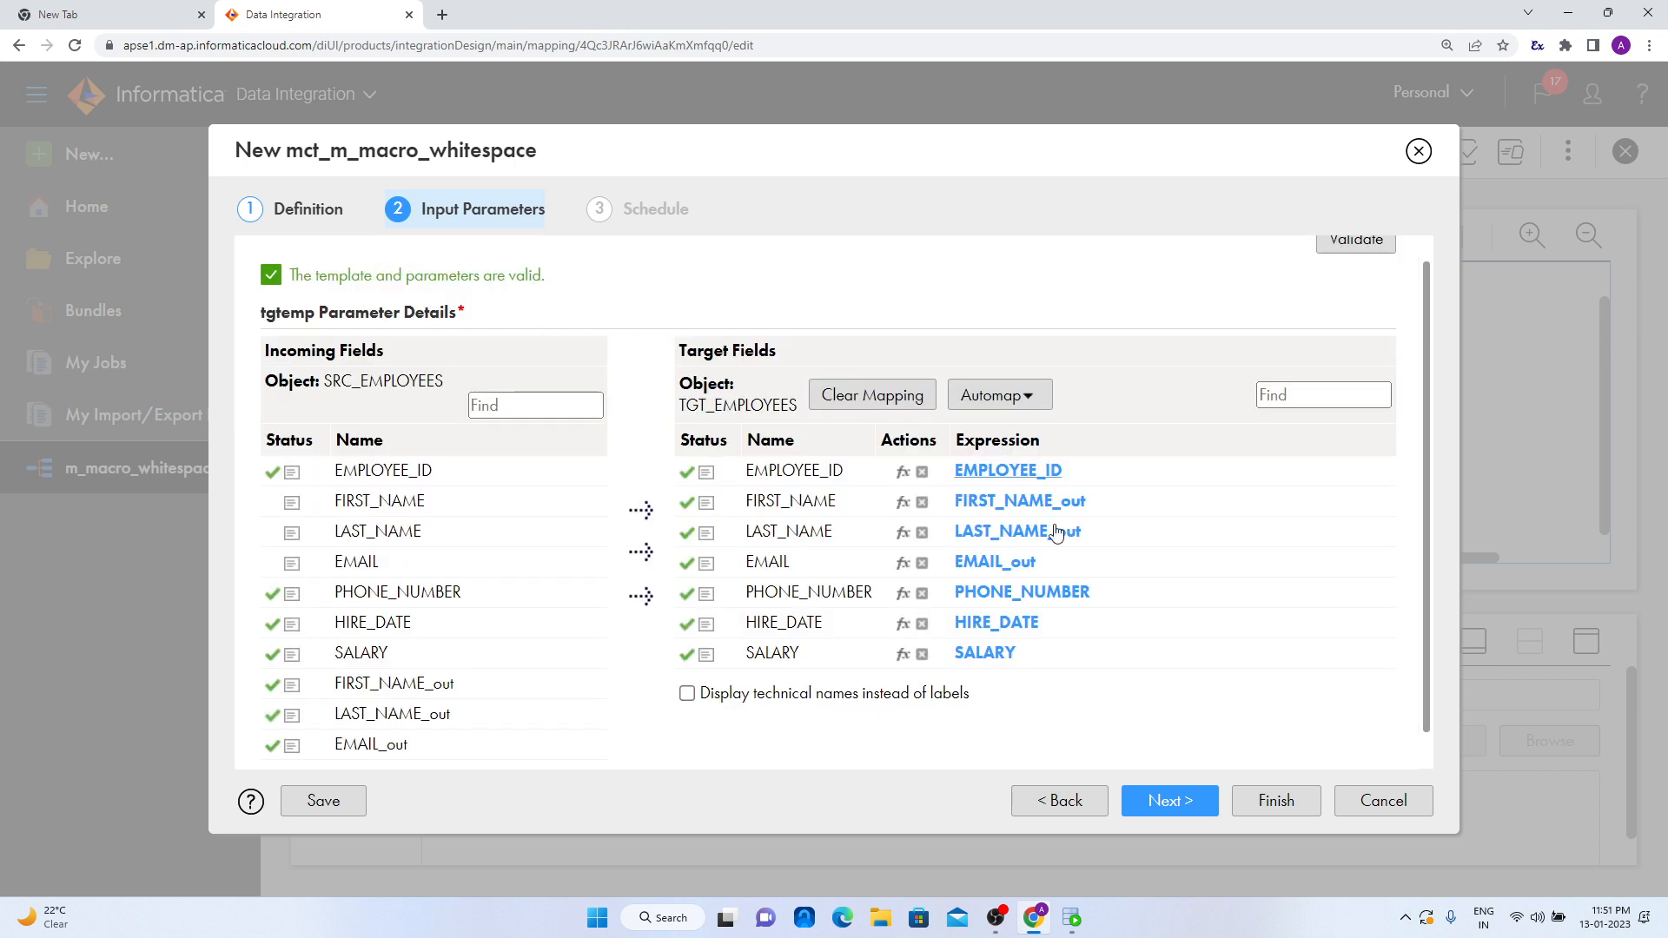
{"action": "left_click", "coordinate": [1197, 804]}
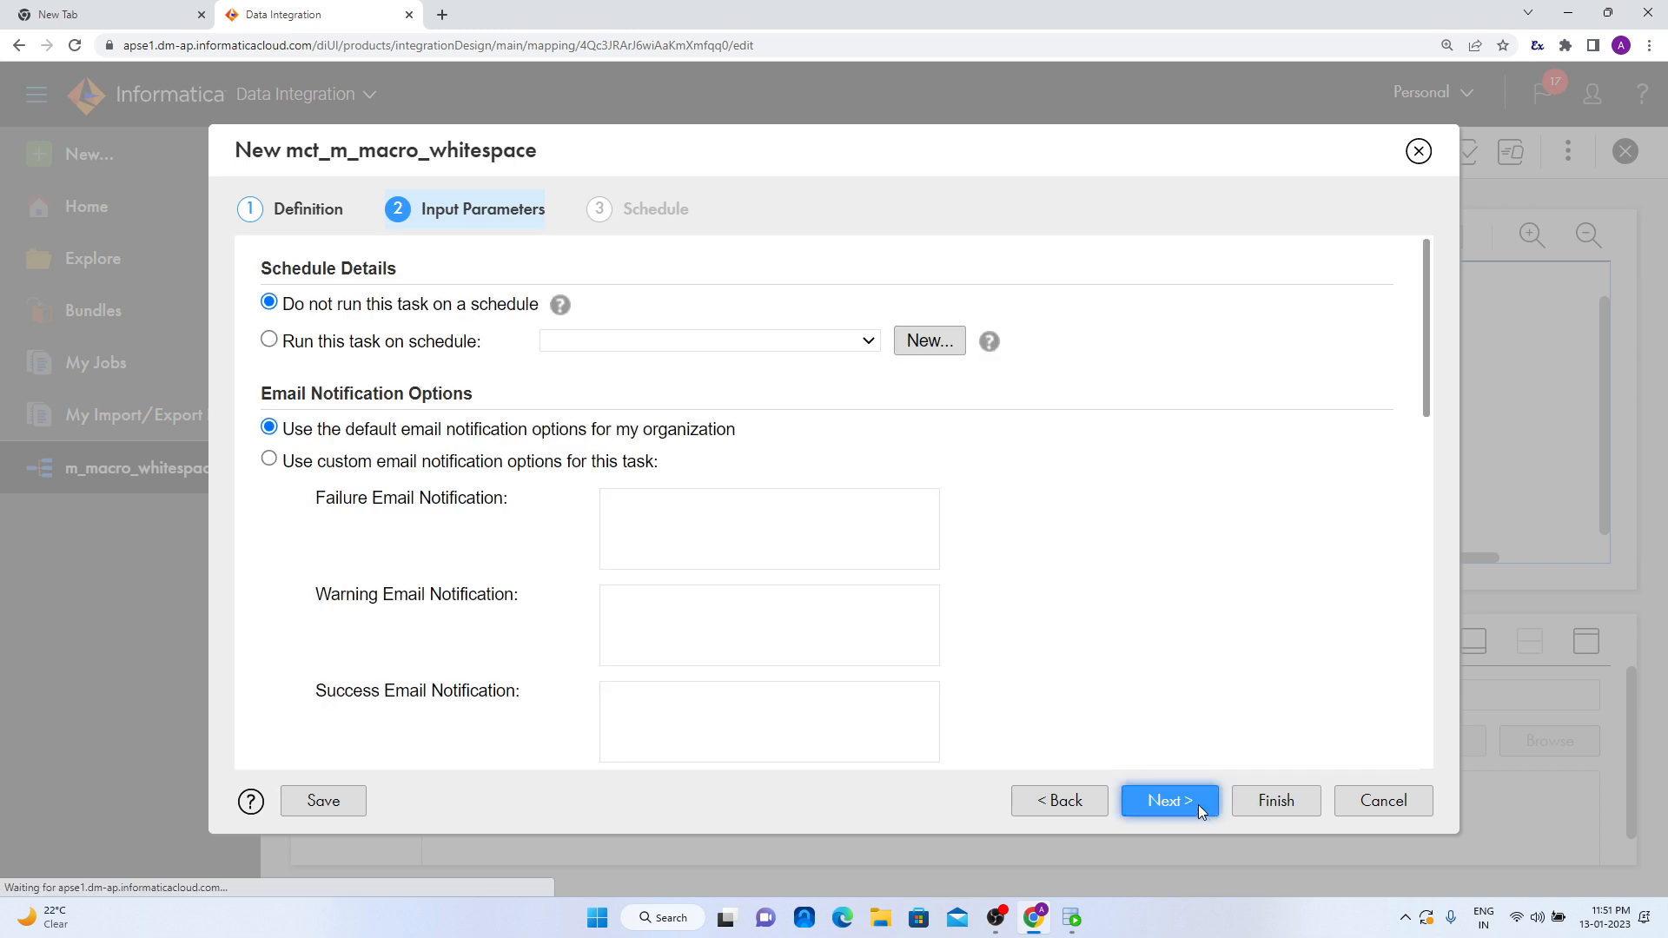
{"action": "left_click", "coordinate": [1263, 804]}
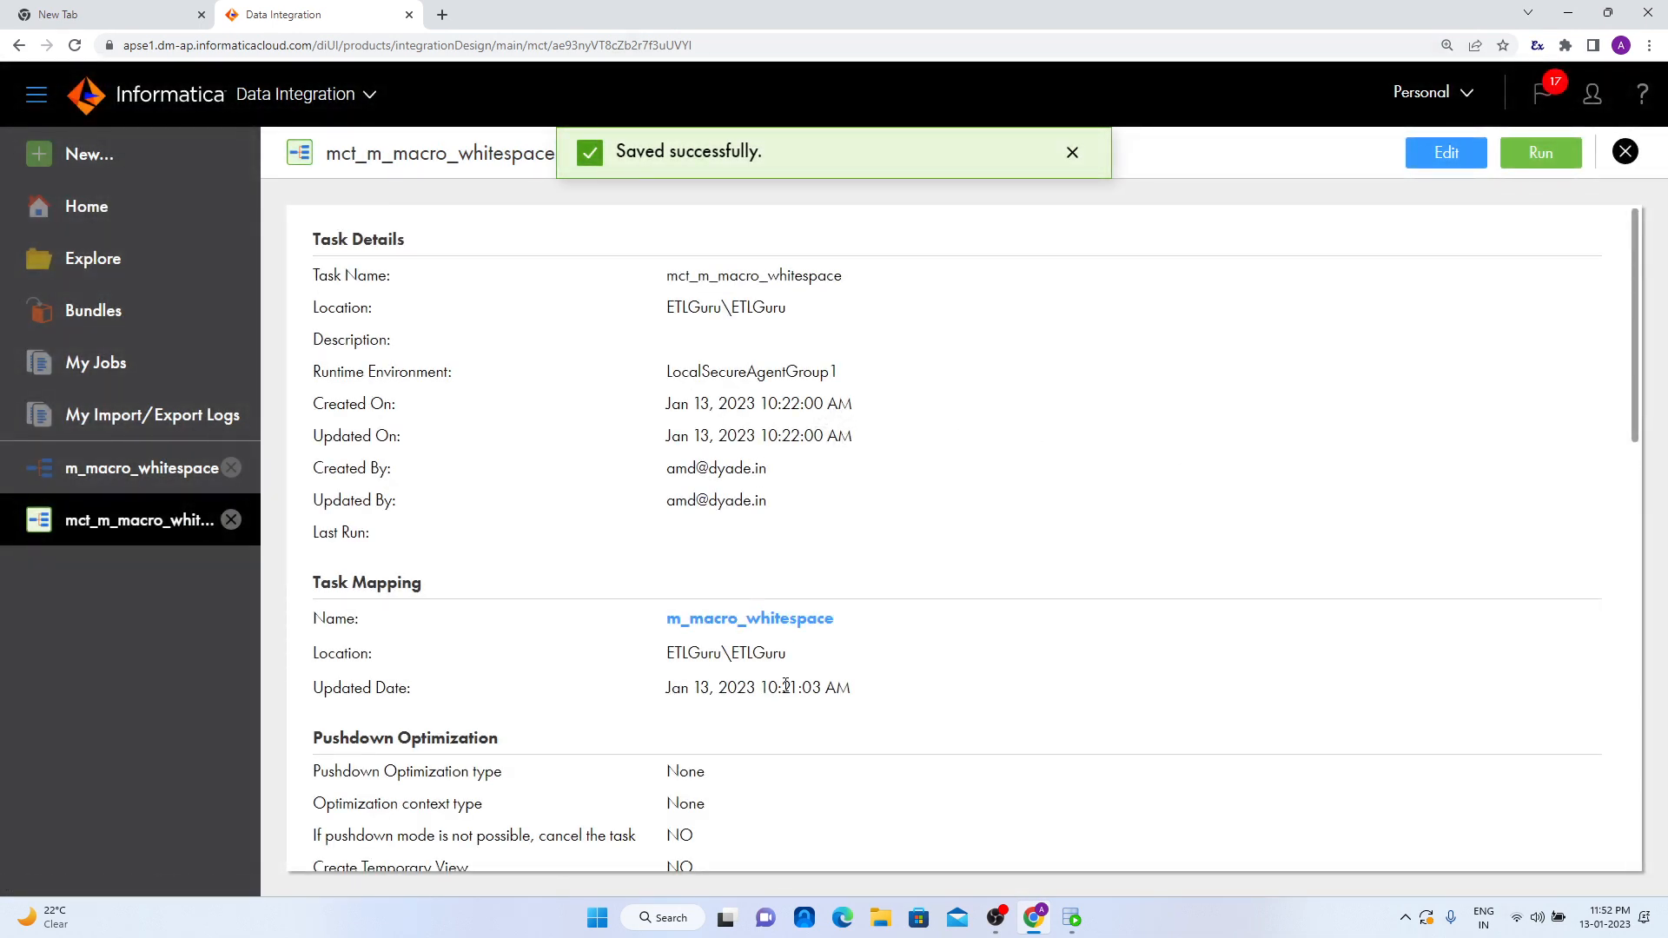
- Run the mapping task and monitor its job in My Jobs through to the detailed run results
{"action": "left_click", "coordinate": [1542, 152]}
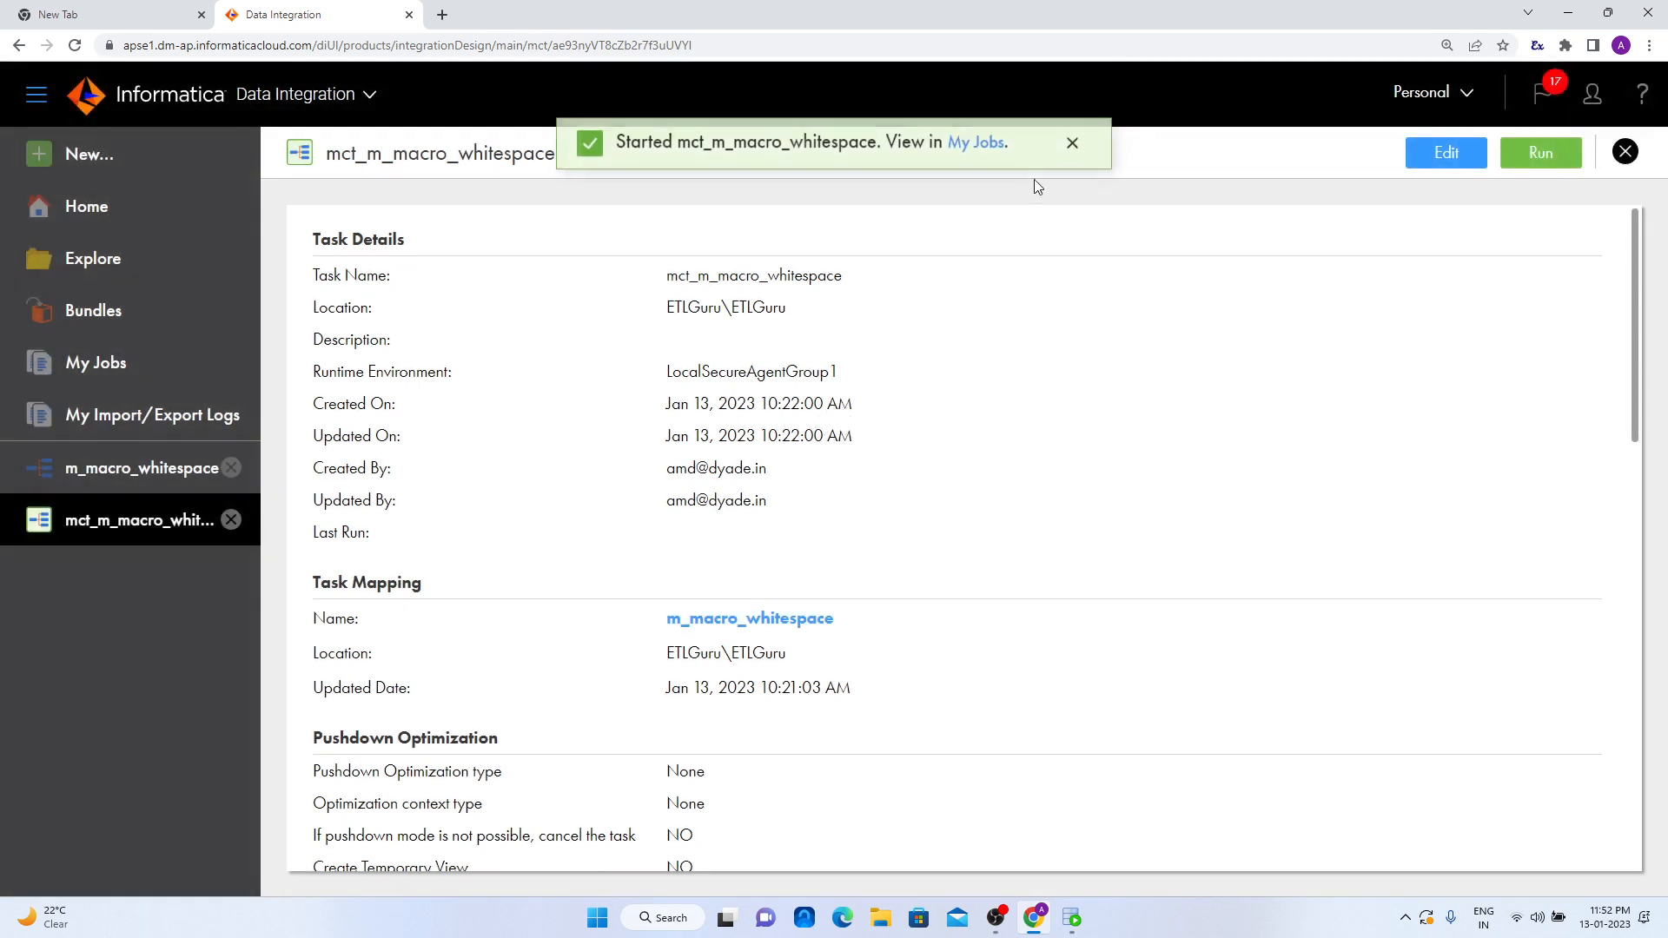
{"action": "left_click", "coordinate": [977, 153]}
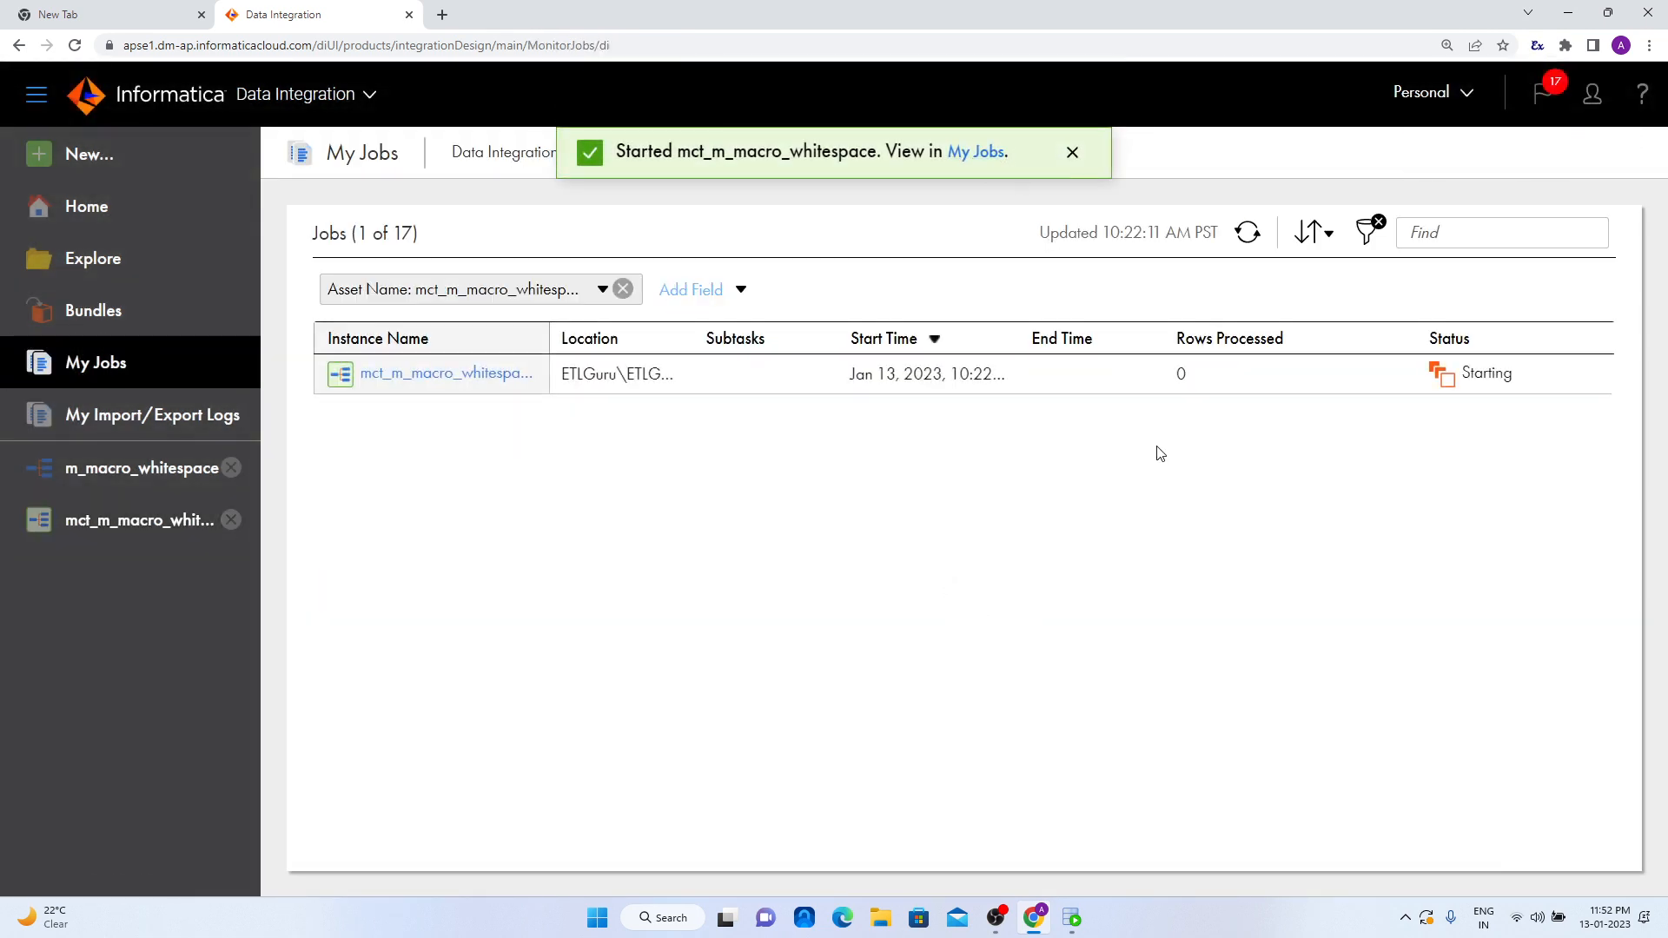
{"action": "left_click", "coordinate": [1251, 234]}
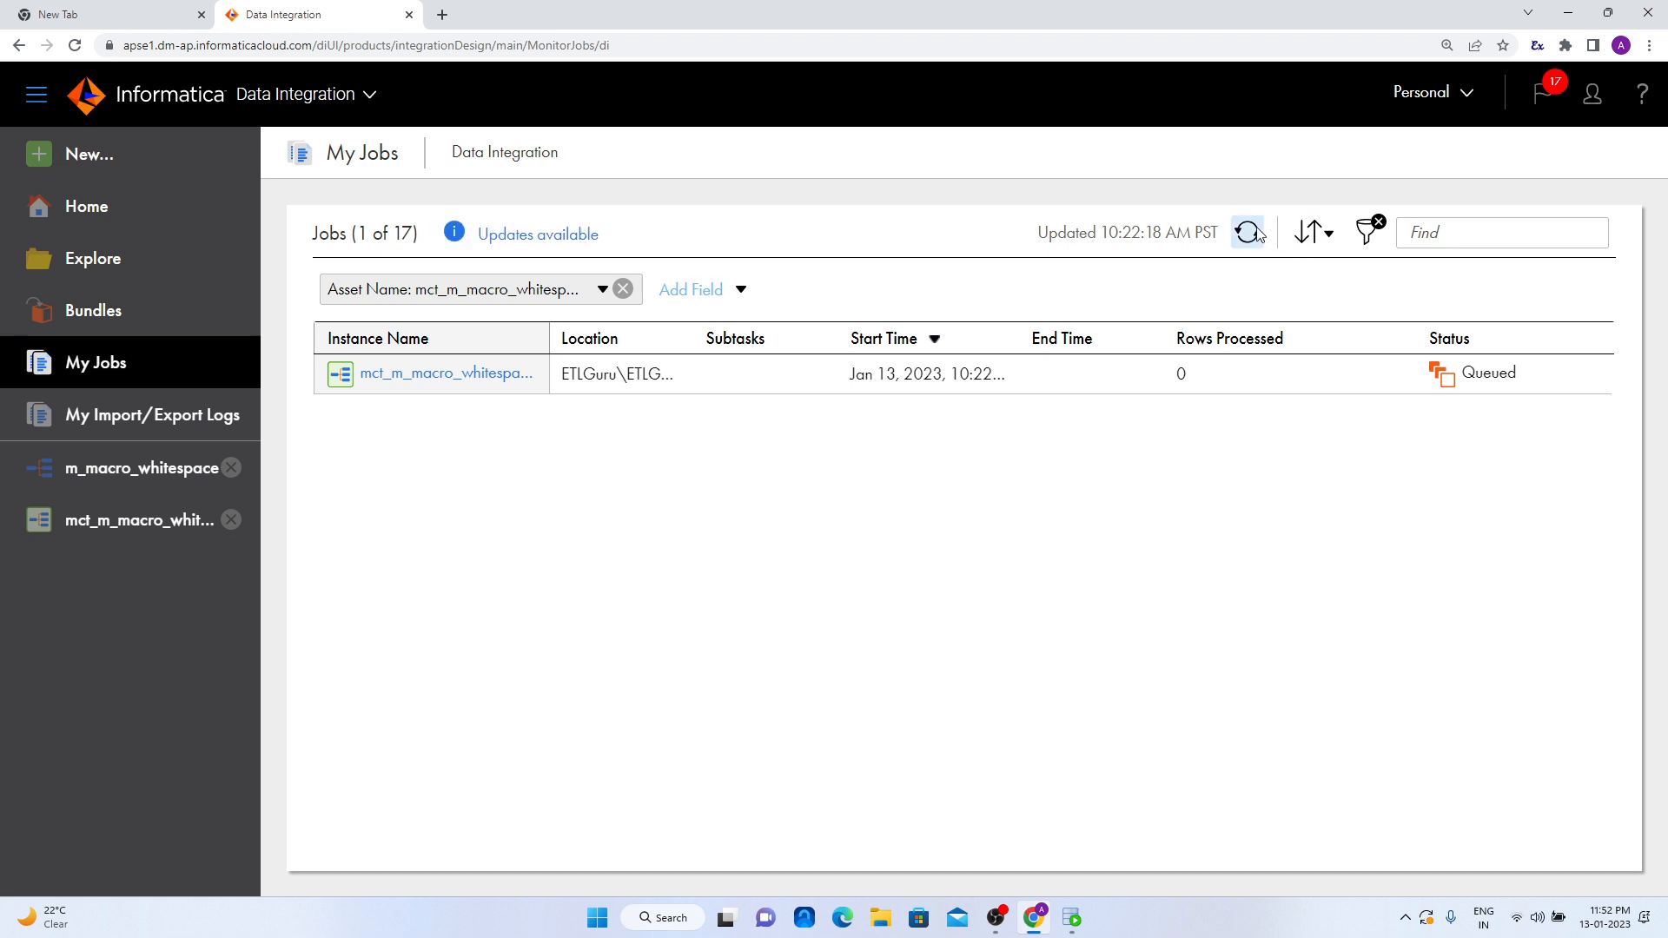
{"action": "left_click", "coordinate": [580, 240]}
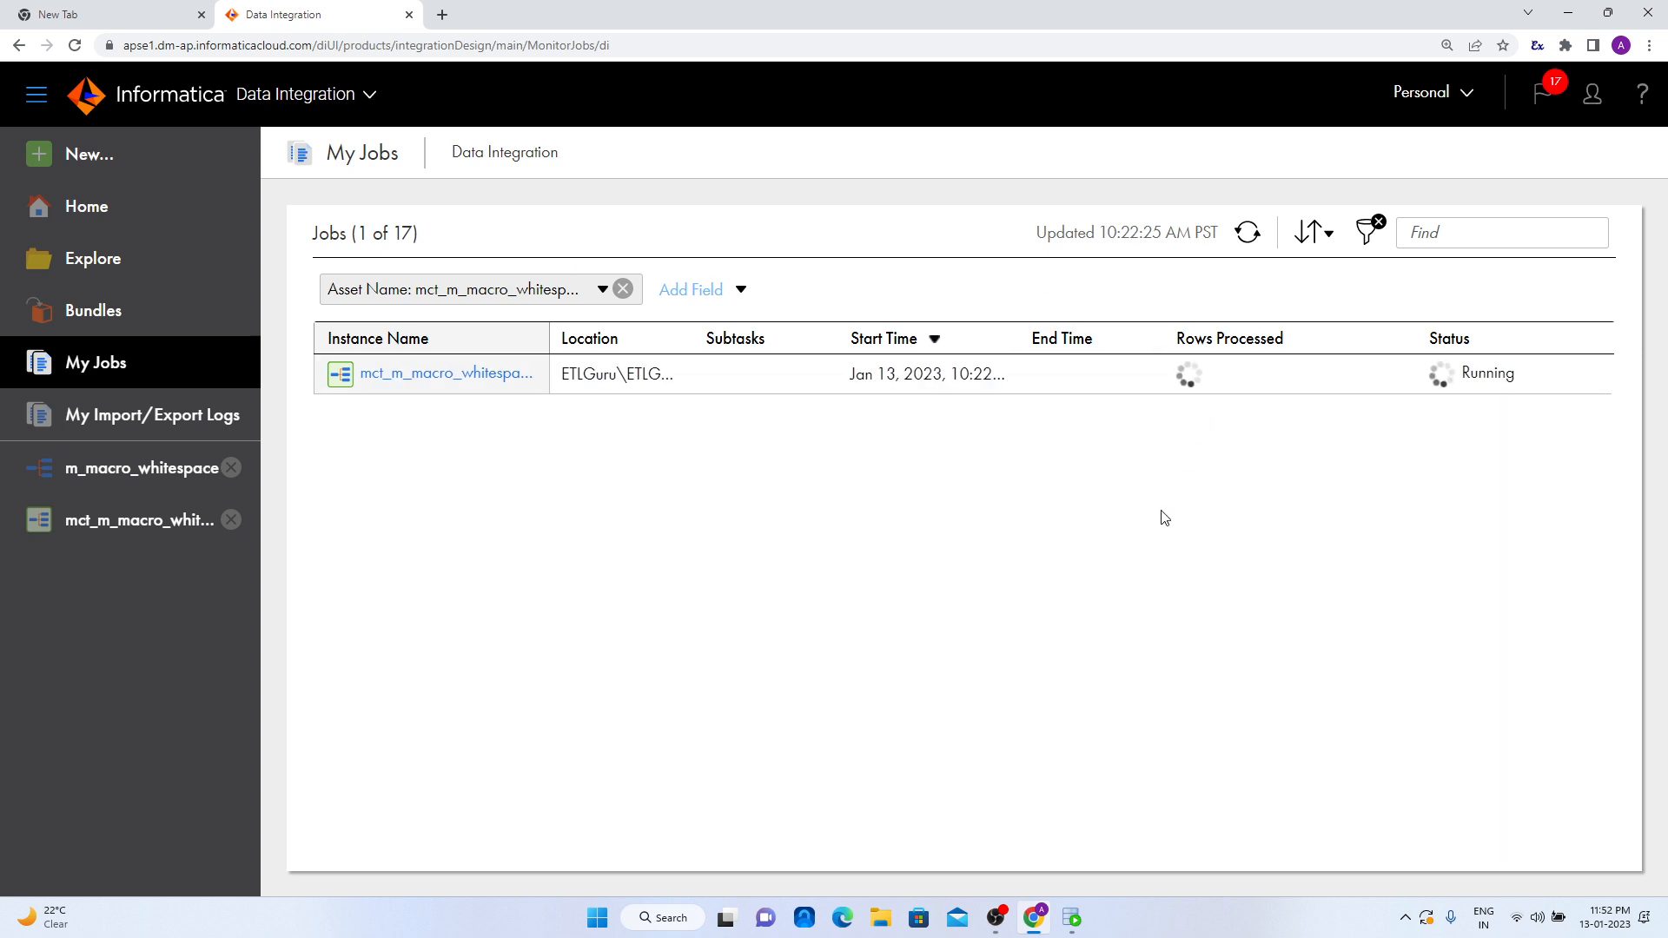
{"action": "left_click", "coordinate": [1245, 233]}
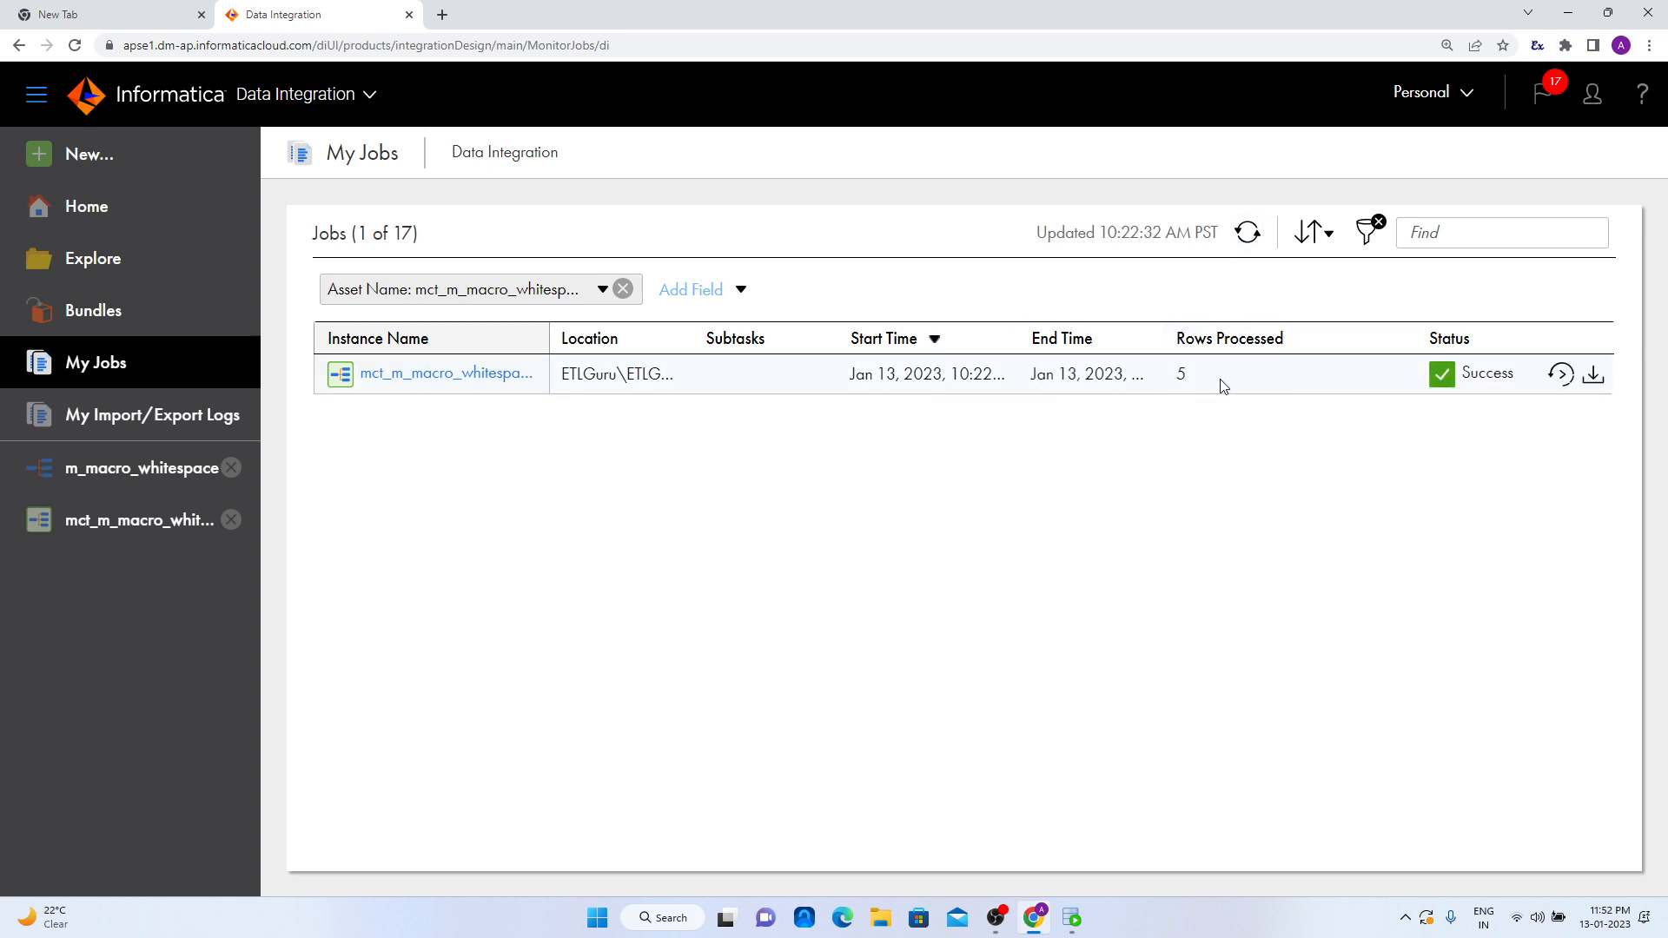
{"action": "left_click", "coordinate": [477, 379]}
{"action": "scroll", "coordinate": [833, 507], "scroll_direction": "down", "scroll_amount": 1}
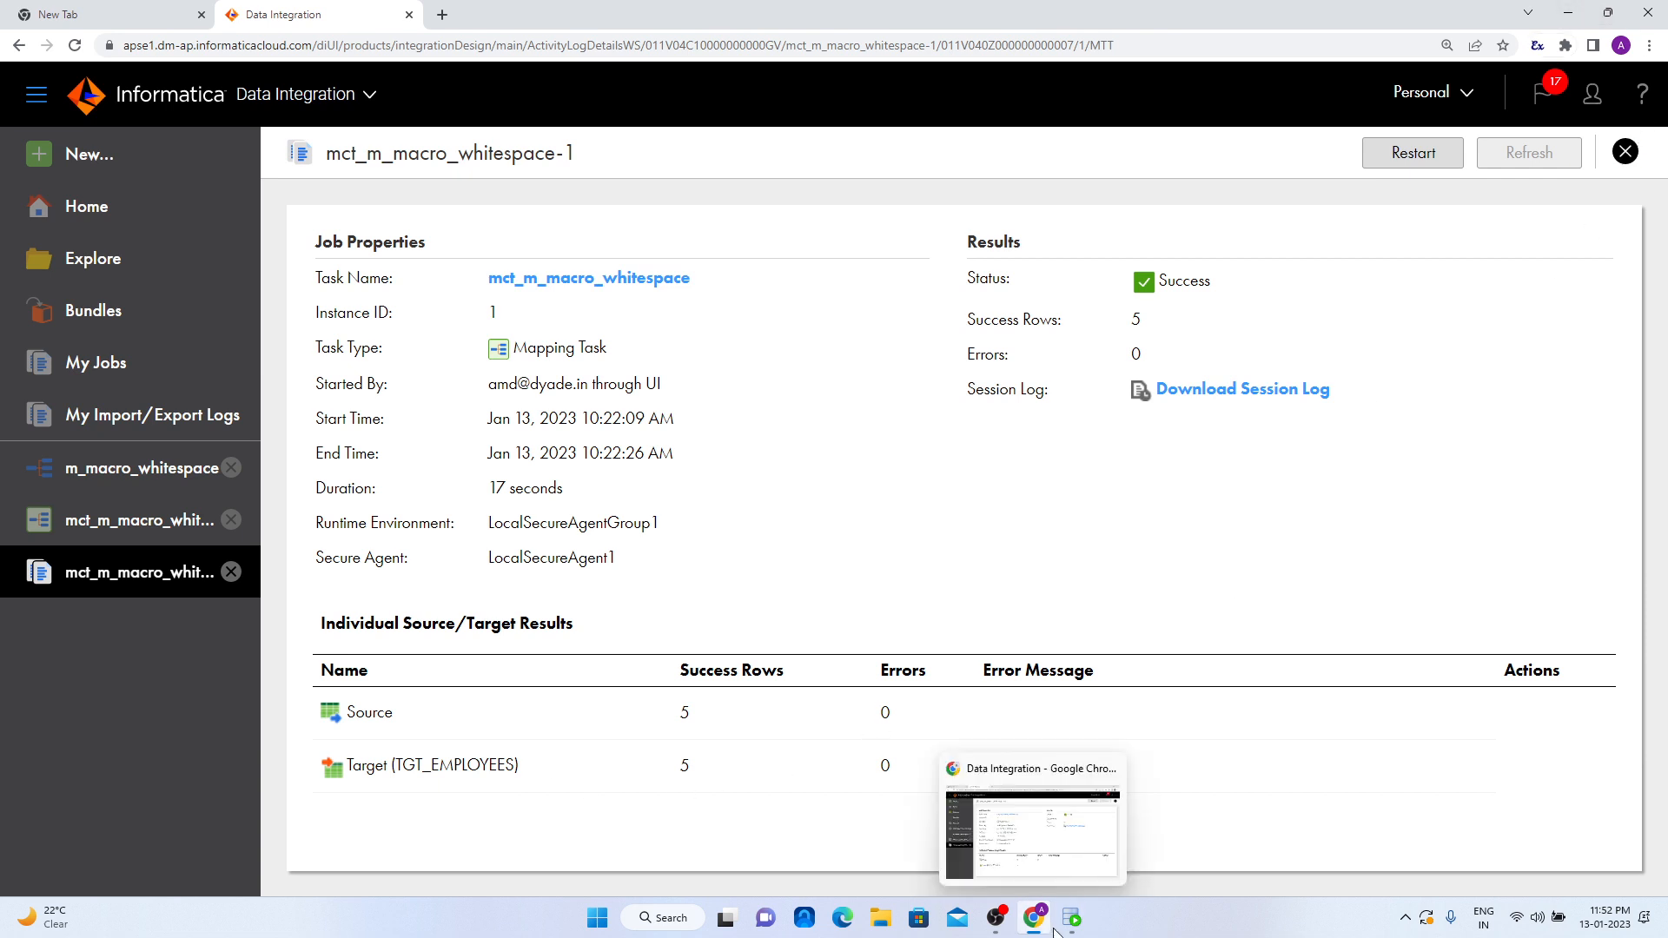
- Switch to Oracle SQL Developer, rerun the TGT_EMPLOYEES query and compare its rows with the SRC_EMPLOYEES results
{"action": "left_click", "coordinate": [1081, 916]}
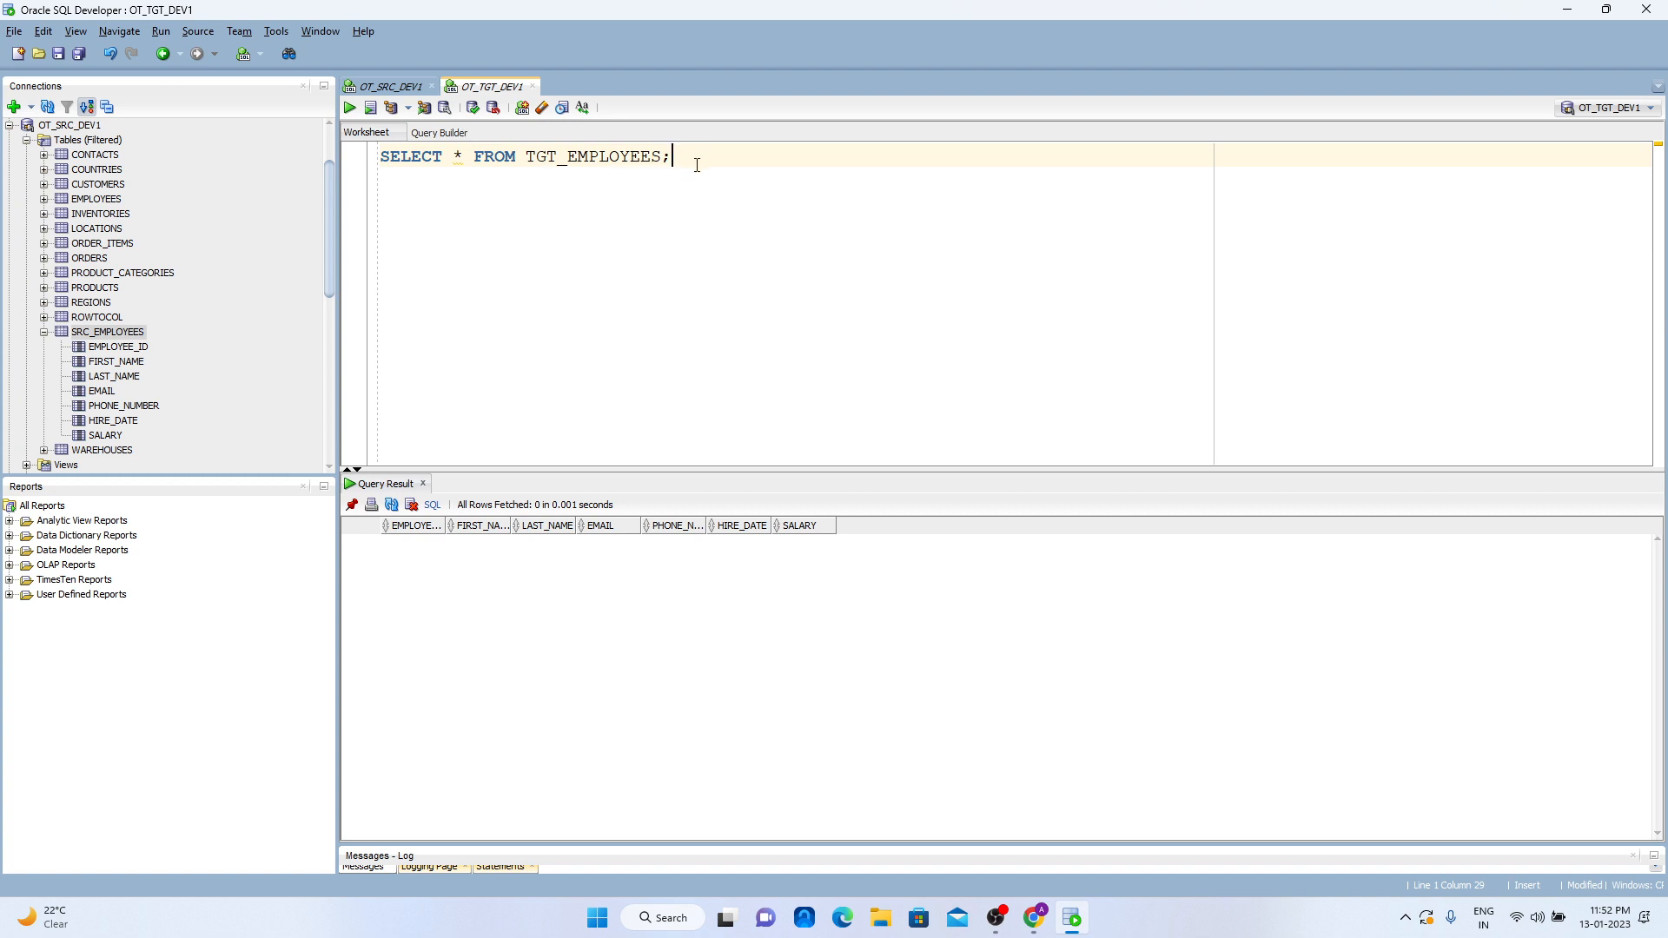
{"action": "key", "text": "ctrl+Return"}
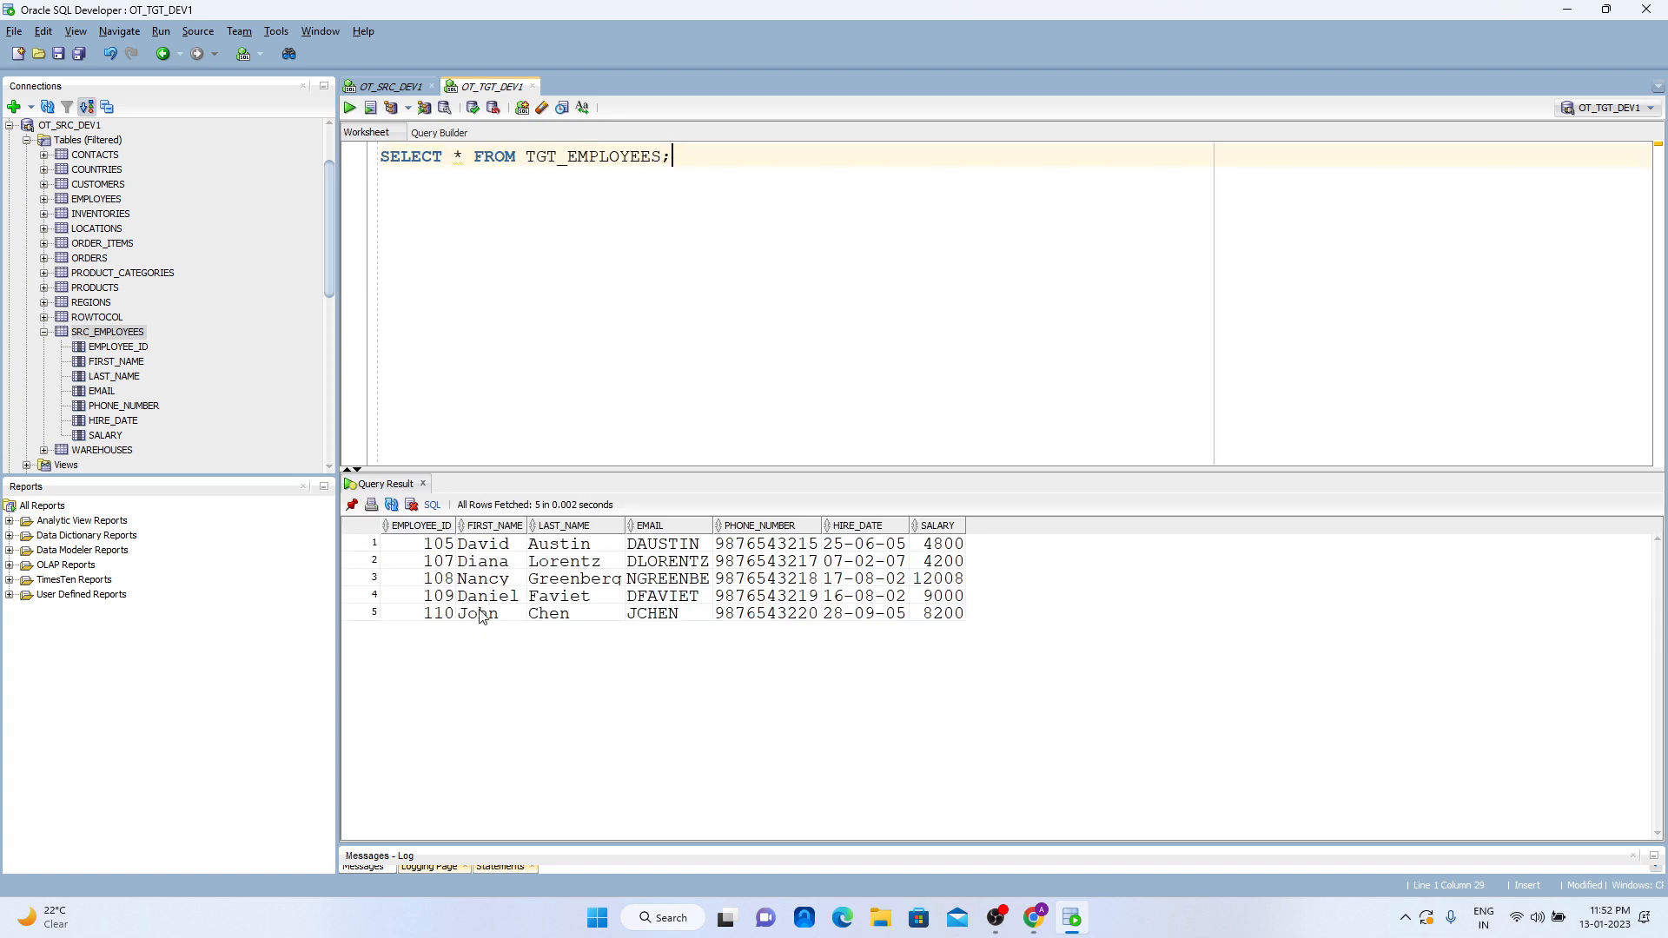
{"action": "left_click", "coordinate": [408, 86]}
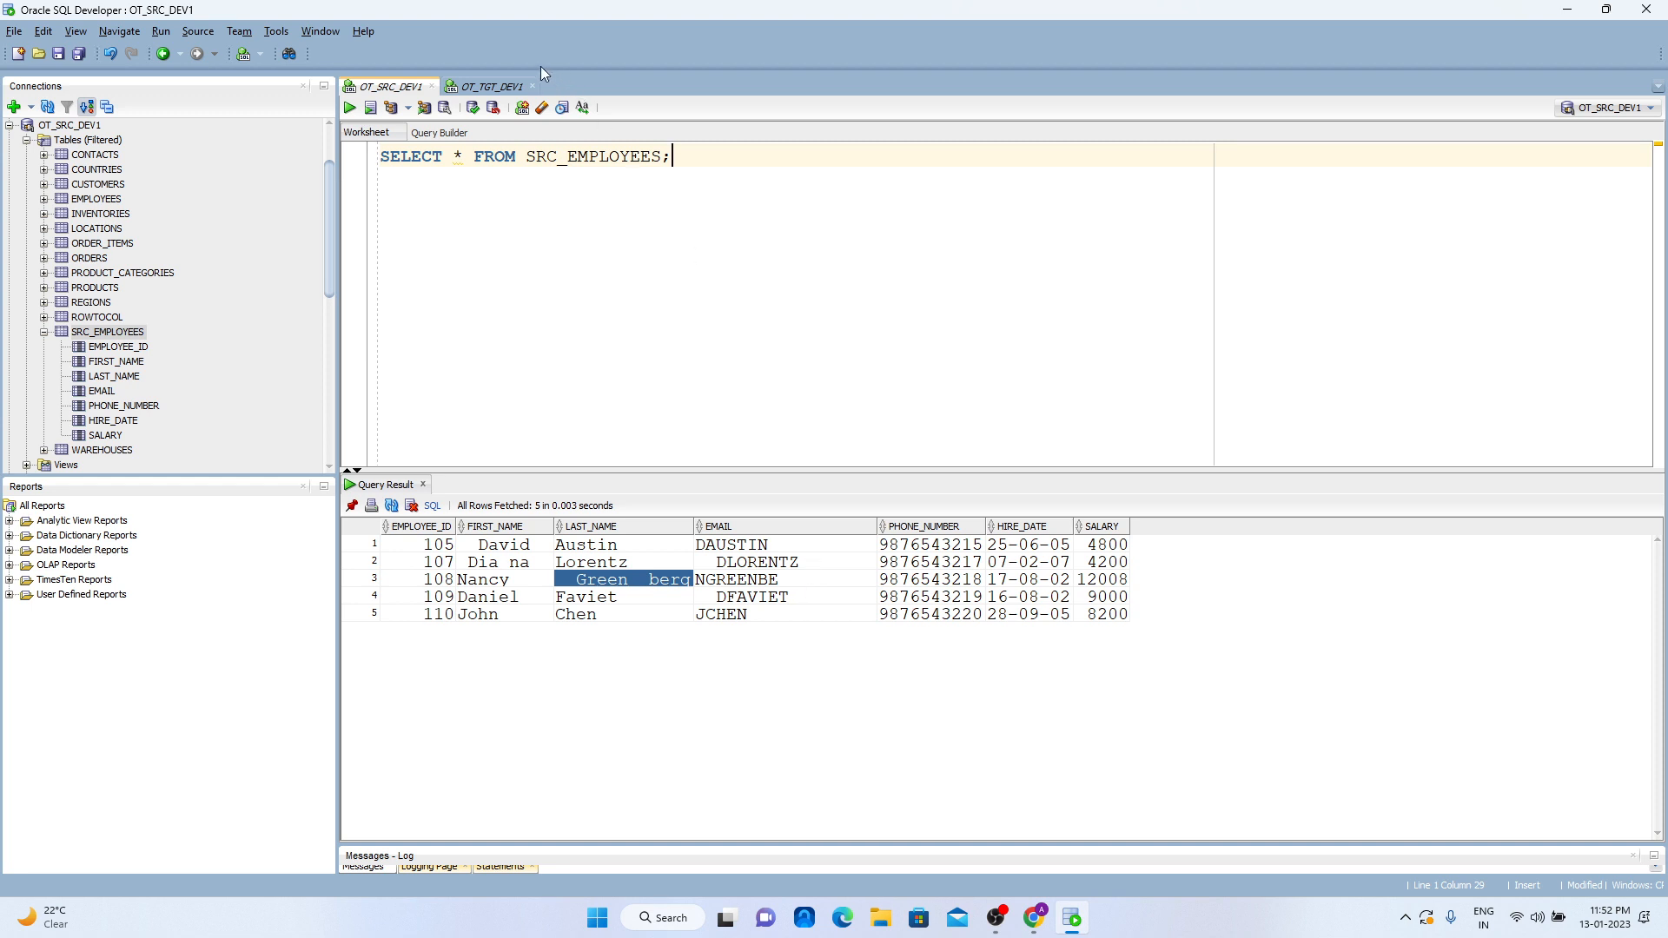
{"action": "left_click", "coordinate": [486, 87]}
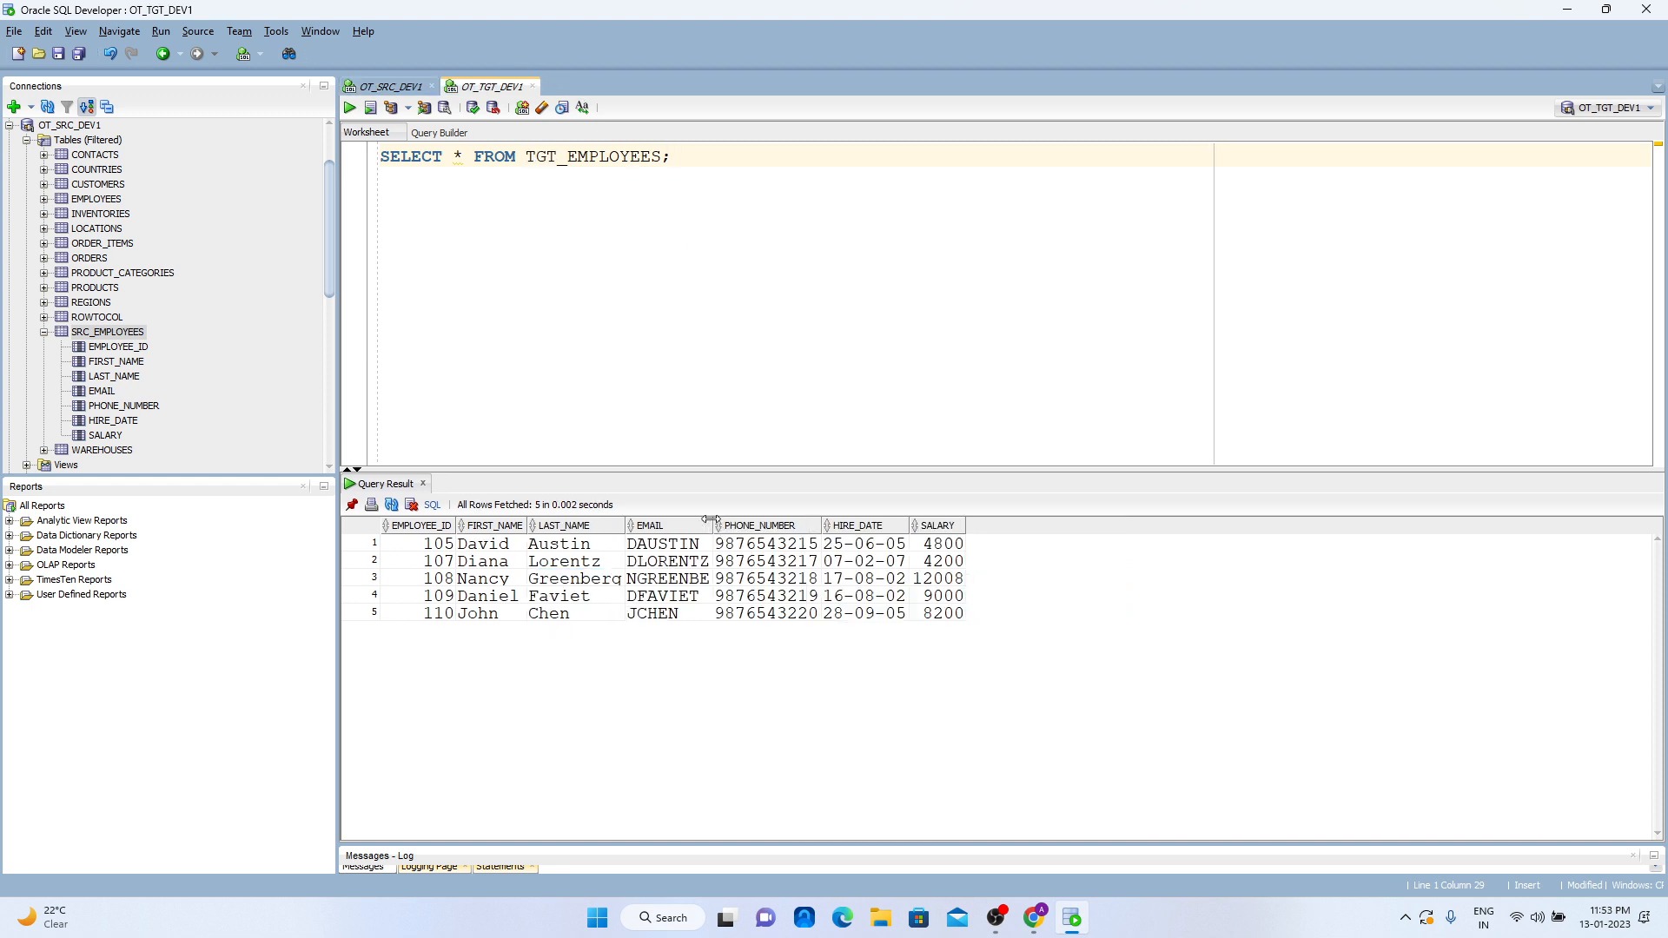
- Widen the name and email columns in the TGT_EMPLOYEES query result to inspect the cleaned values
{"action": "left_click_drag", "start_coordinate": [710, 520], "coordinate": [737, 520]}
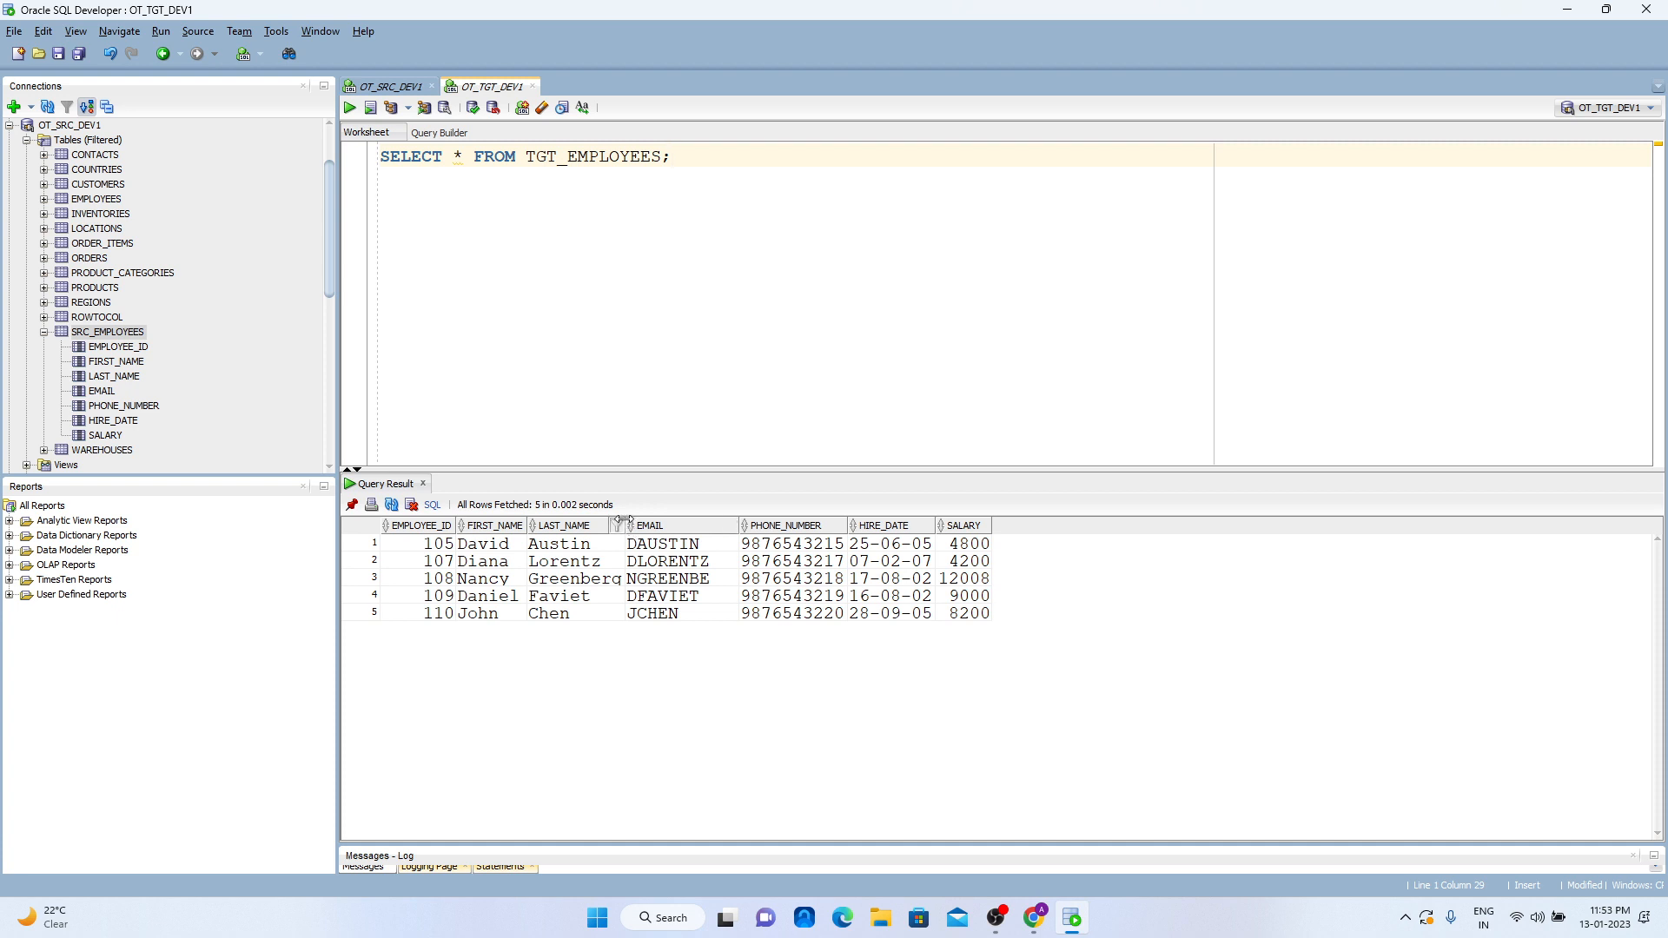
{"action": "left_click_drag", "start_coordinate": [622, 521], "coordinate": [652, 519]}
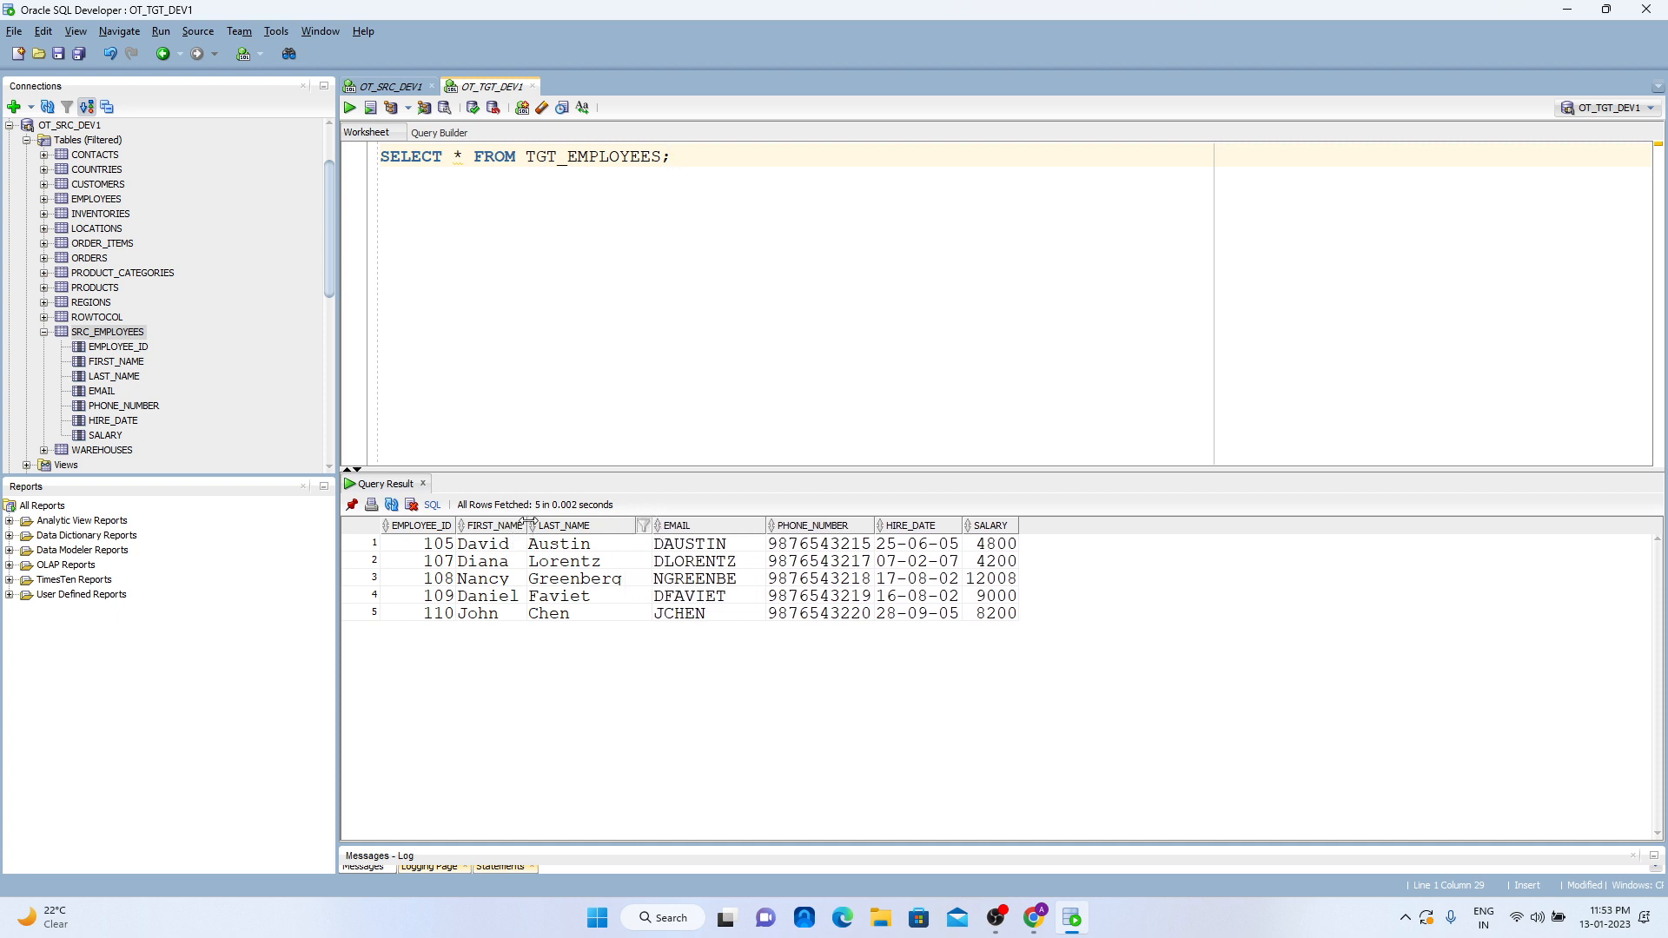
{"action": "mouse_move", "coordinate": [527, 522]}
{"action": "left_mouse_down"}
{"action": "mouse_move", "coordinate": [549, 522]}
{"action": "mouse_move", "coordinate": [494, 525]}
{"action": "left_mouse_up"}
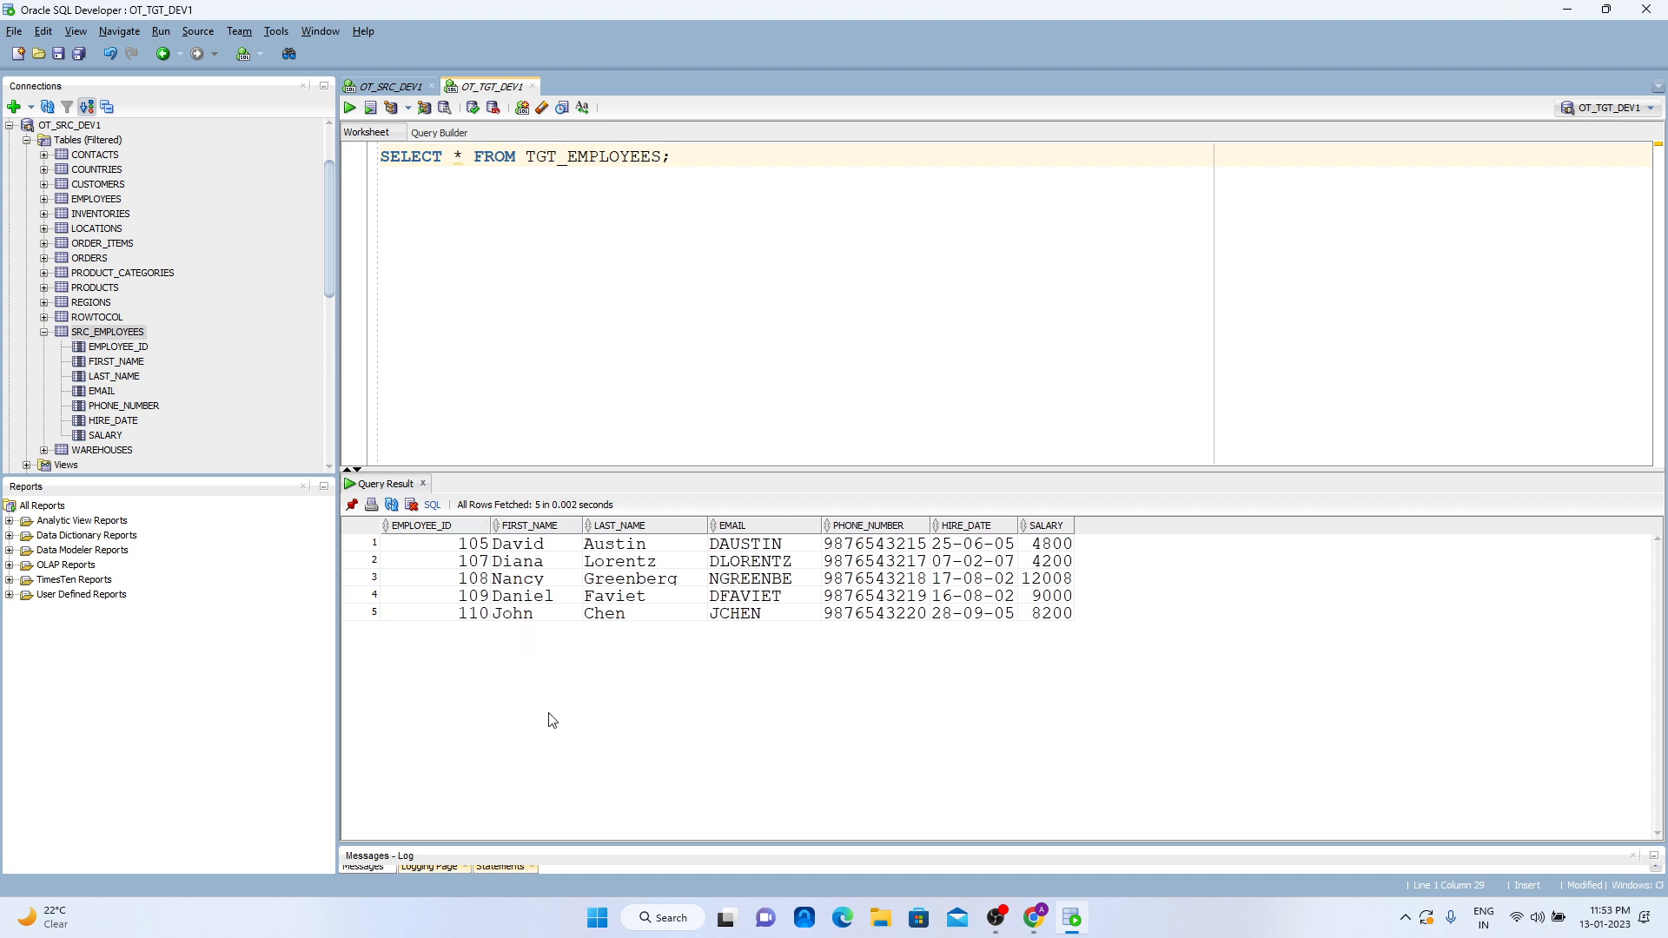